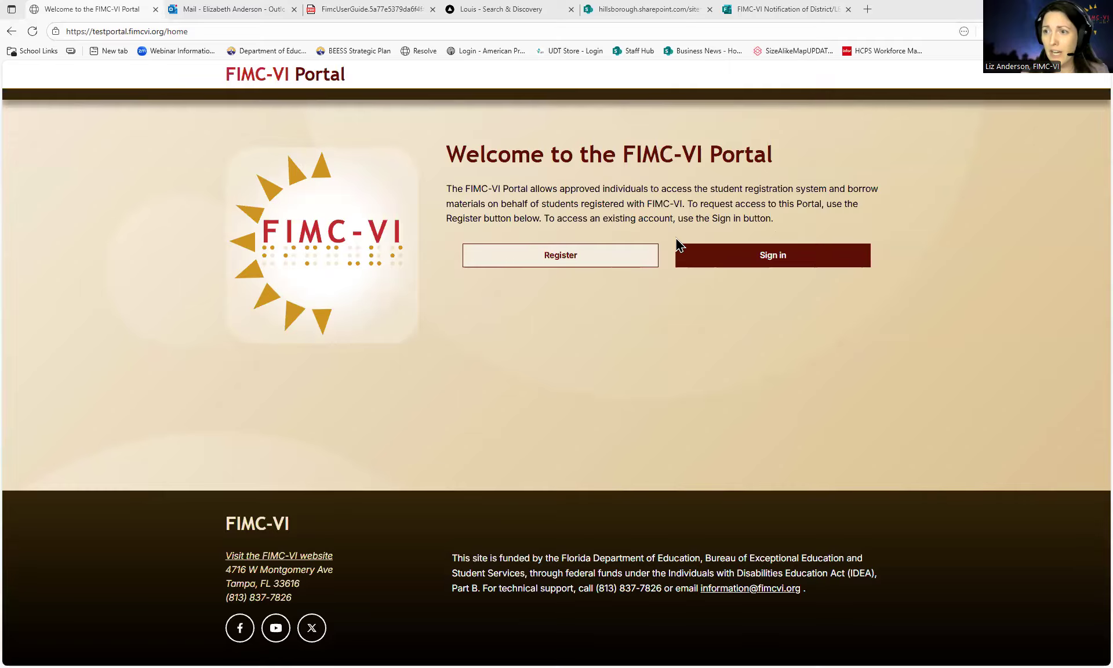
click(573, 256)
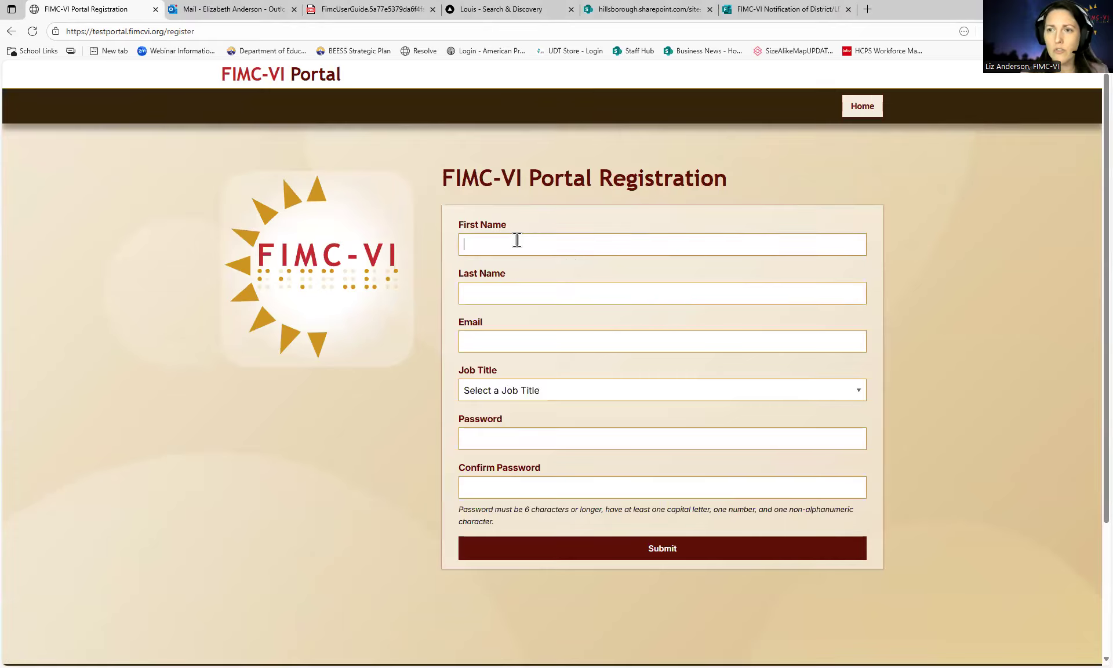
click(516, 239)
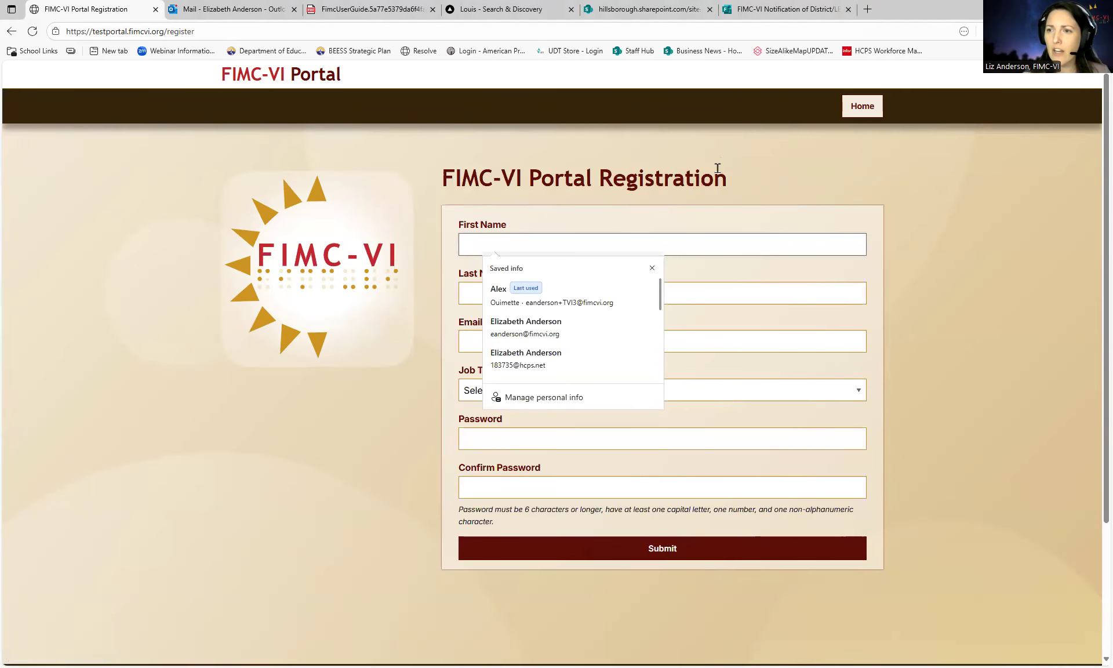
click(653, 267)
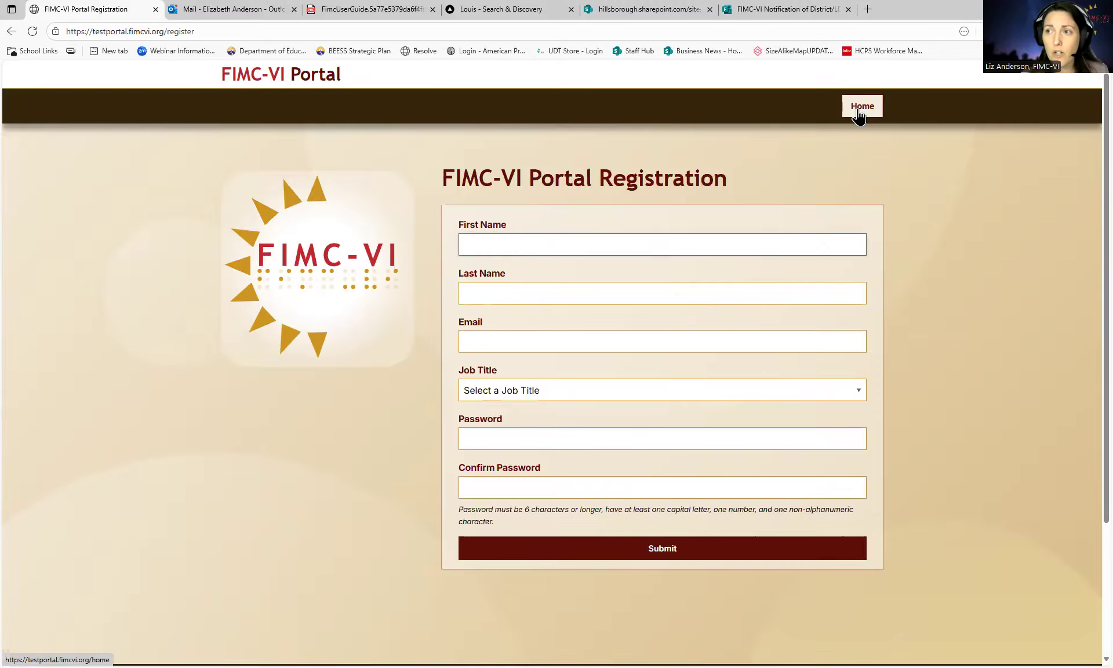
click(860, 110)
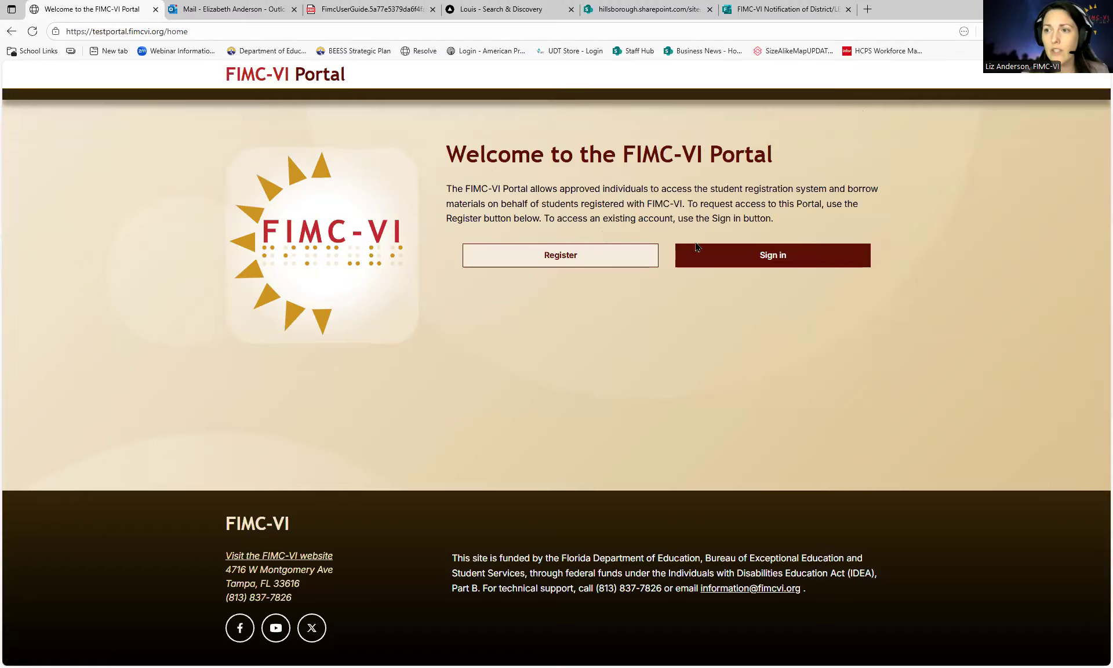
- Open the portal sign-in page and start typing the account email
click(708, 256)
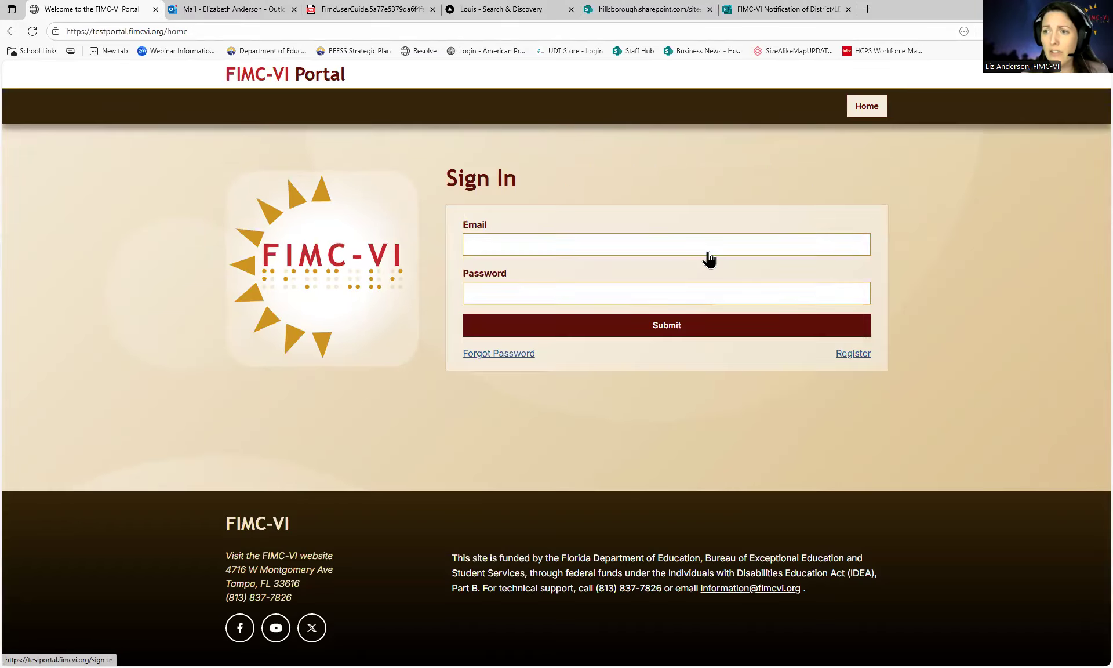
click(664, 250)
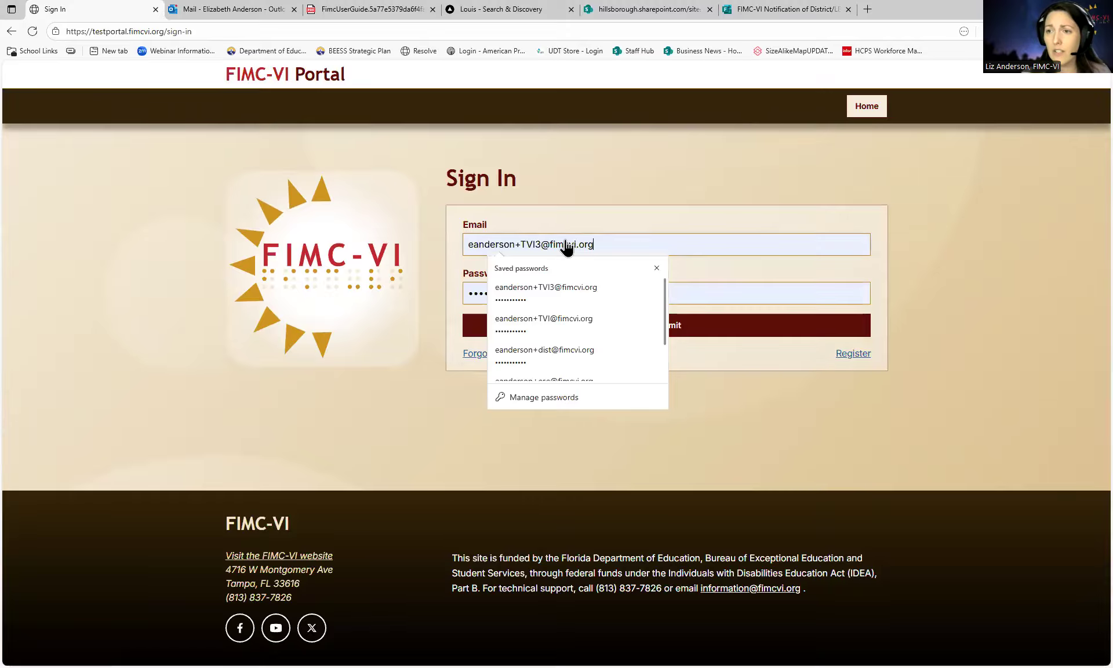
key(ctrl+a)
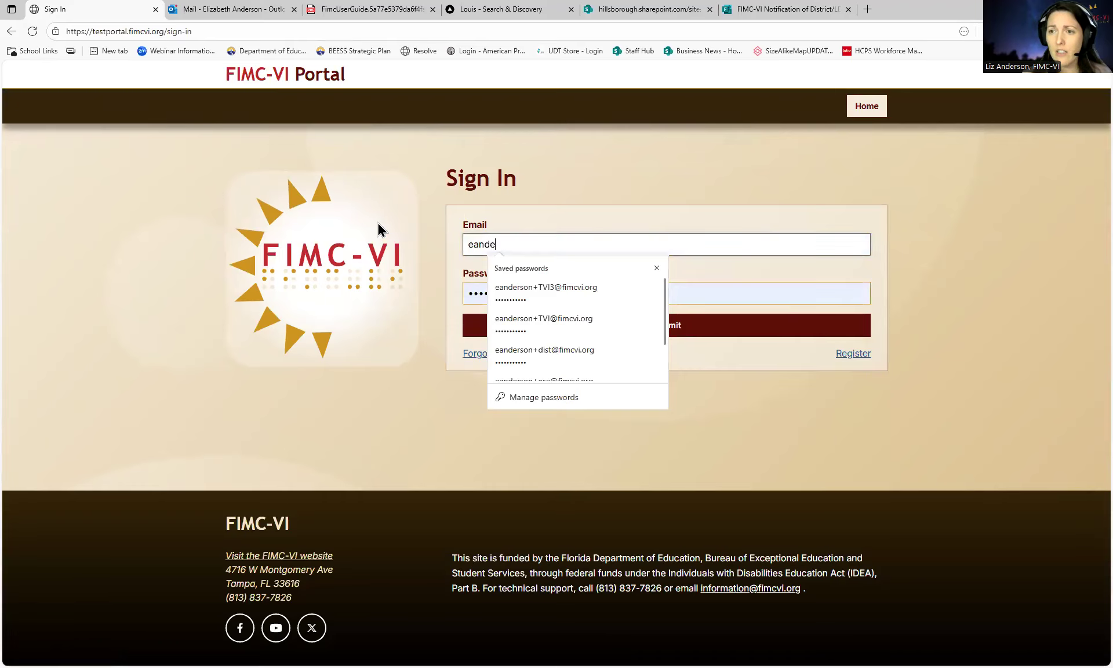
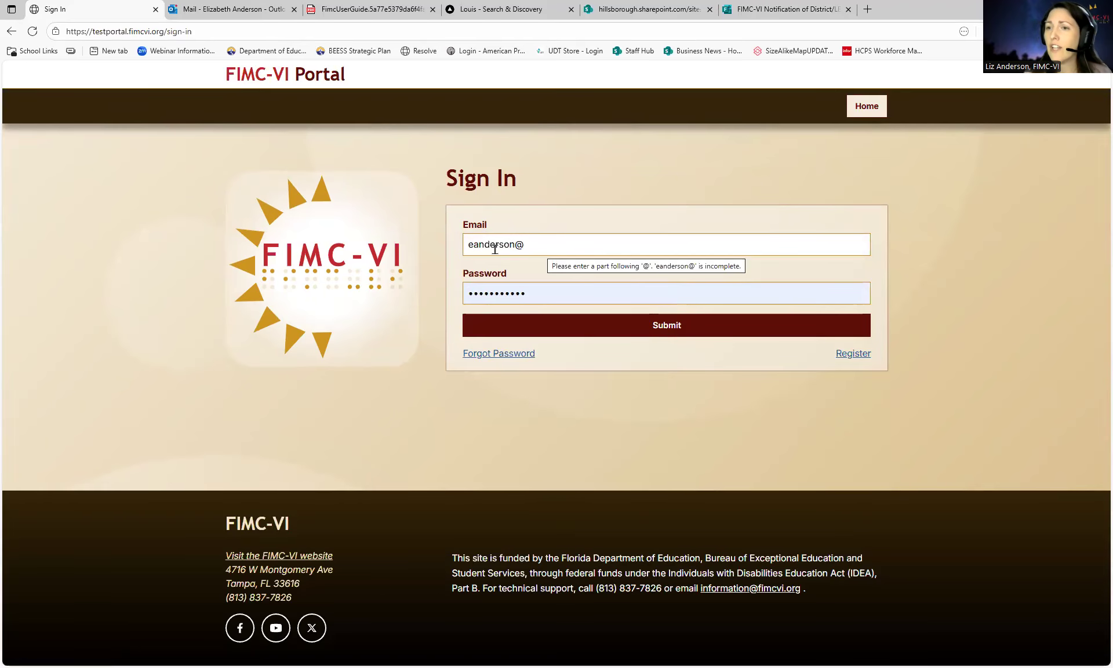
- Request a password-reset email for the saved account email on the Forgot Password page
click(523, 358)
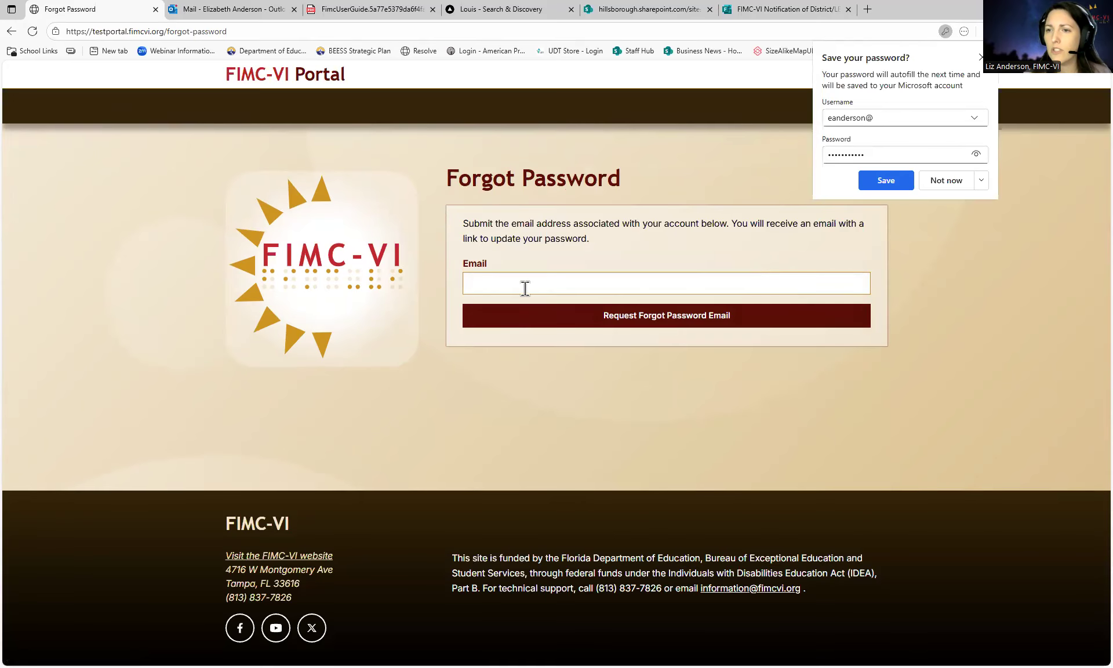
click(522, 285)
click(542, 328)
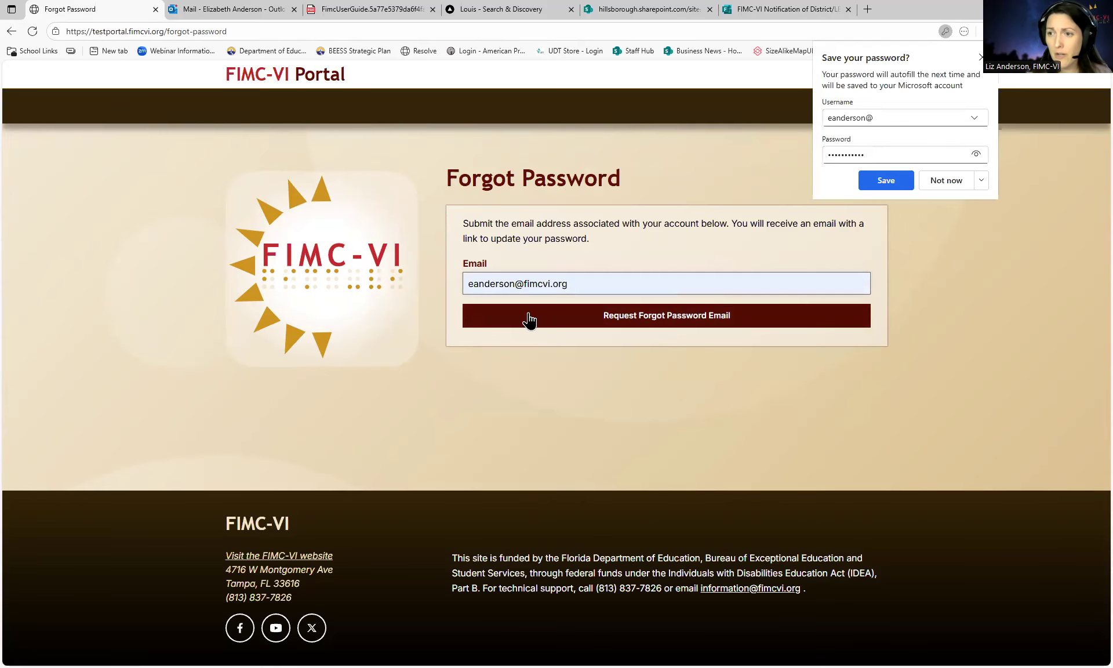
click(606, 317)
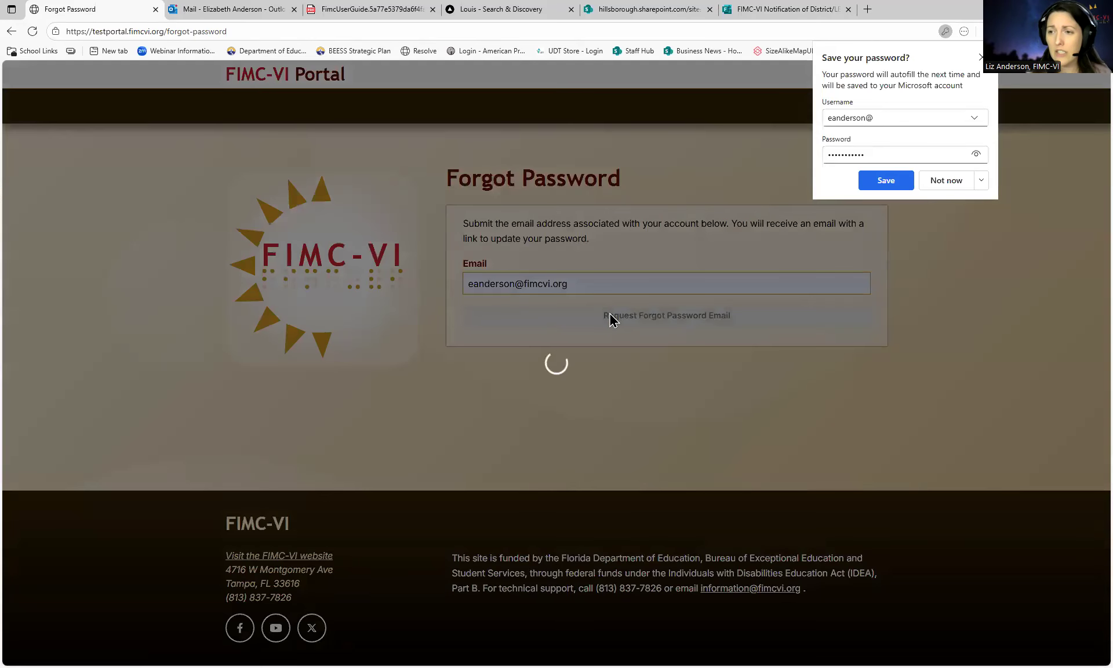
- Open the FIMC Reset Password email in Outlook, follow its reset link, and return to the portal Sign In tab
click(216, 11)
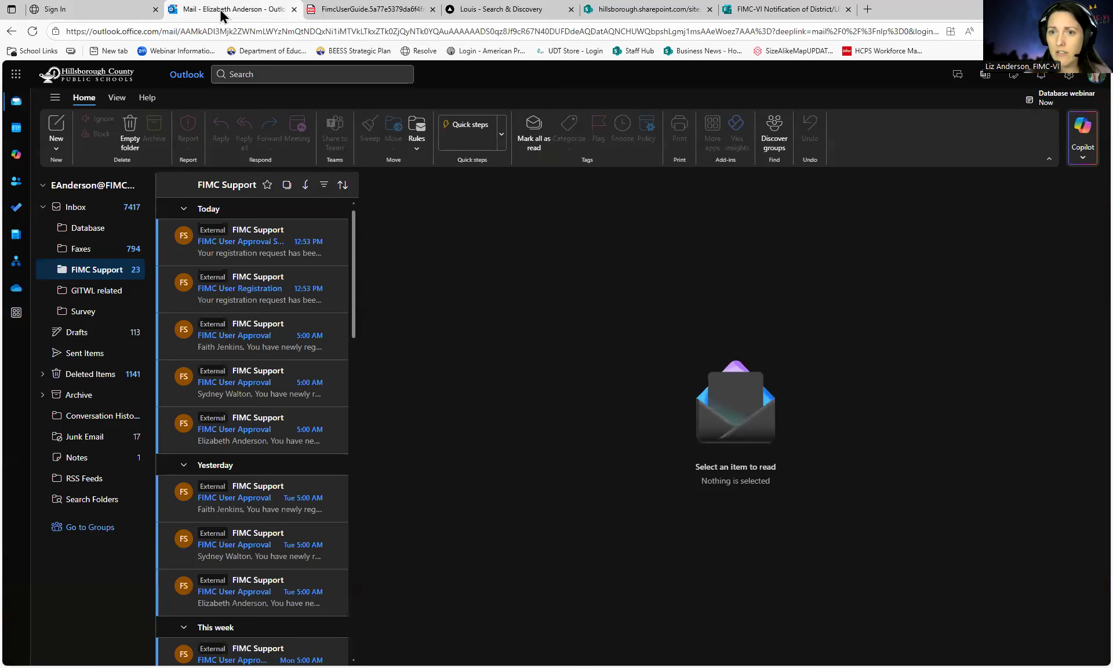
click(247, 250)
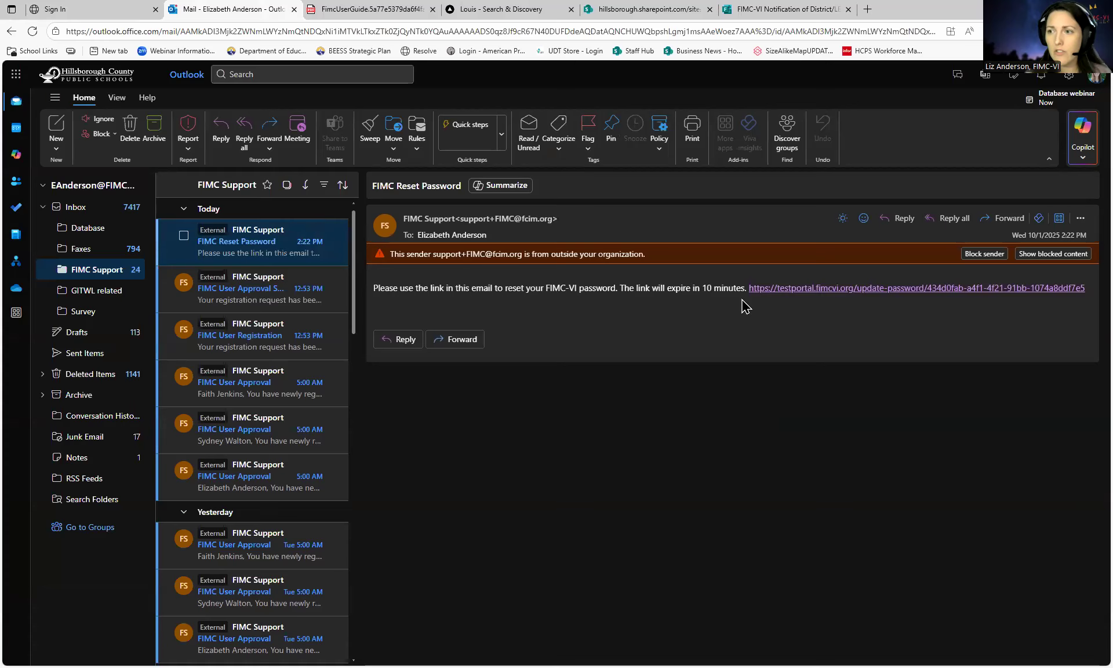
click(813, 298)
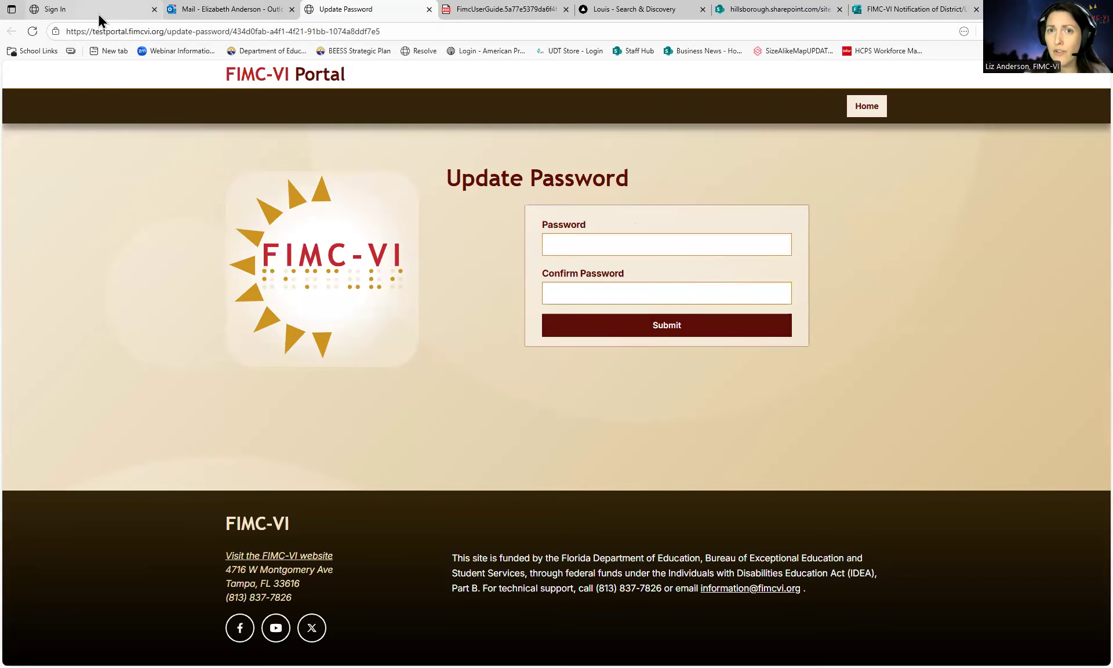
mouse_move(98, 16)
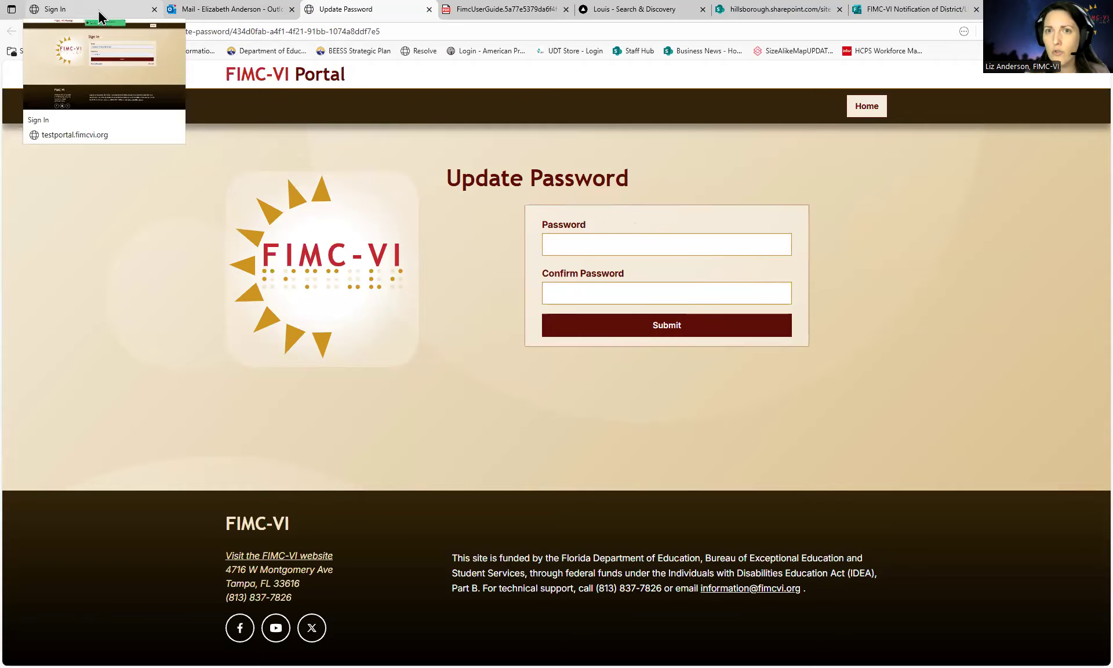
click(98, 16)
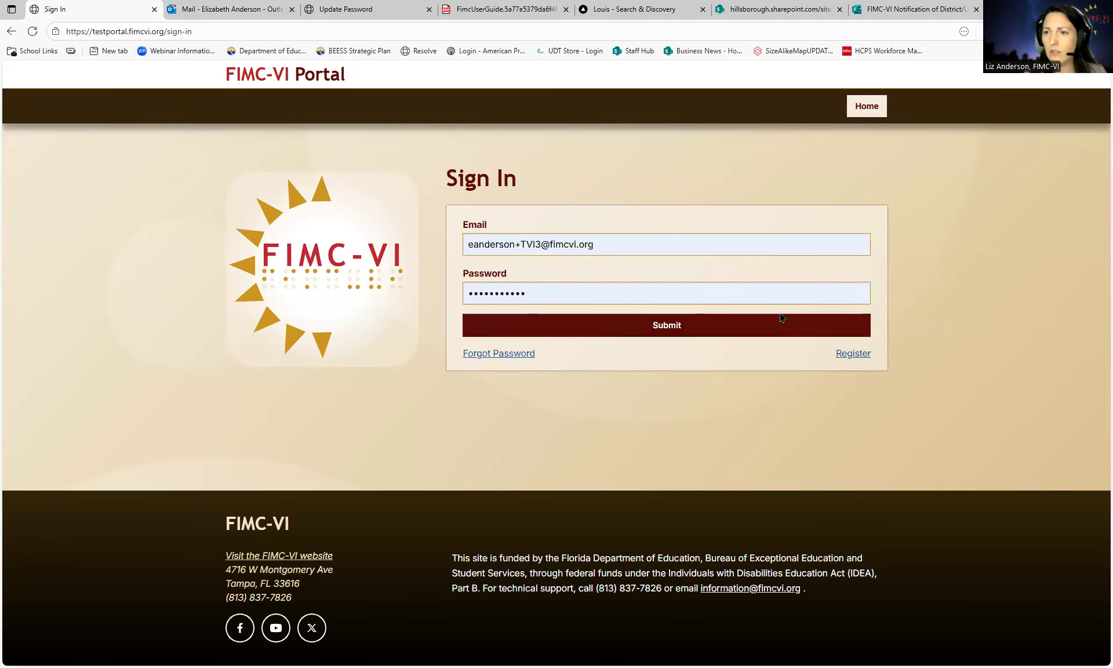
click(490, 356)
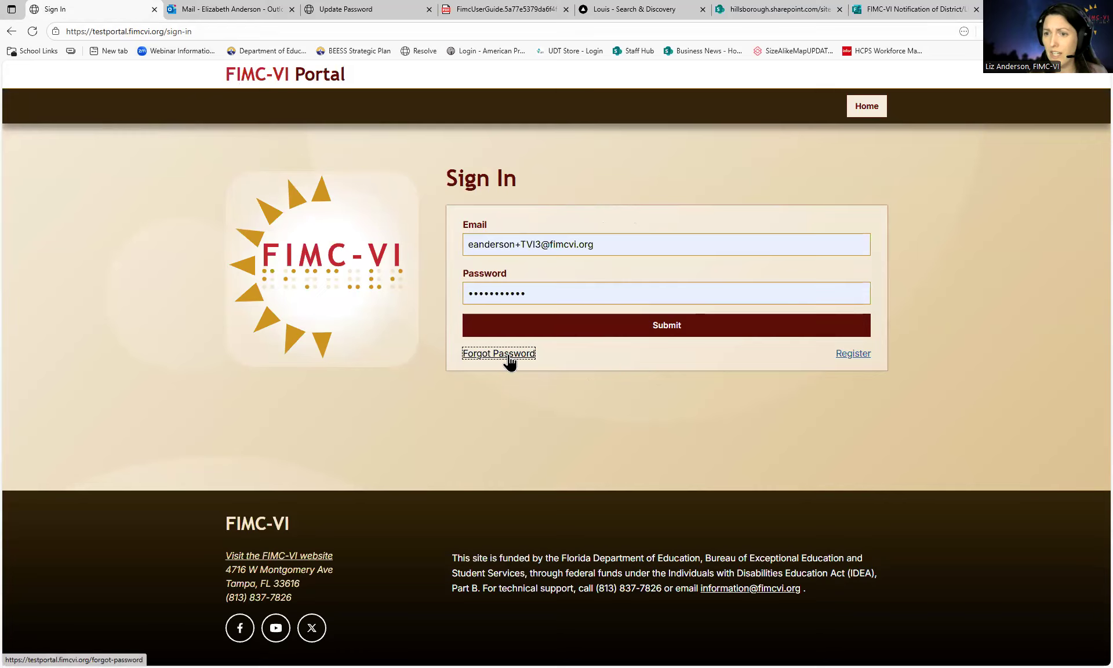
click(840, 358)
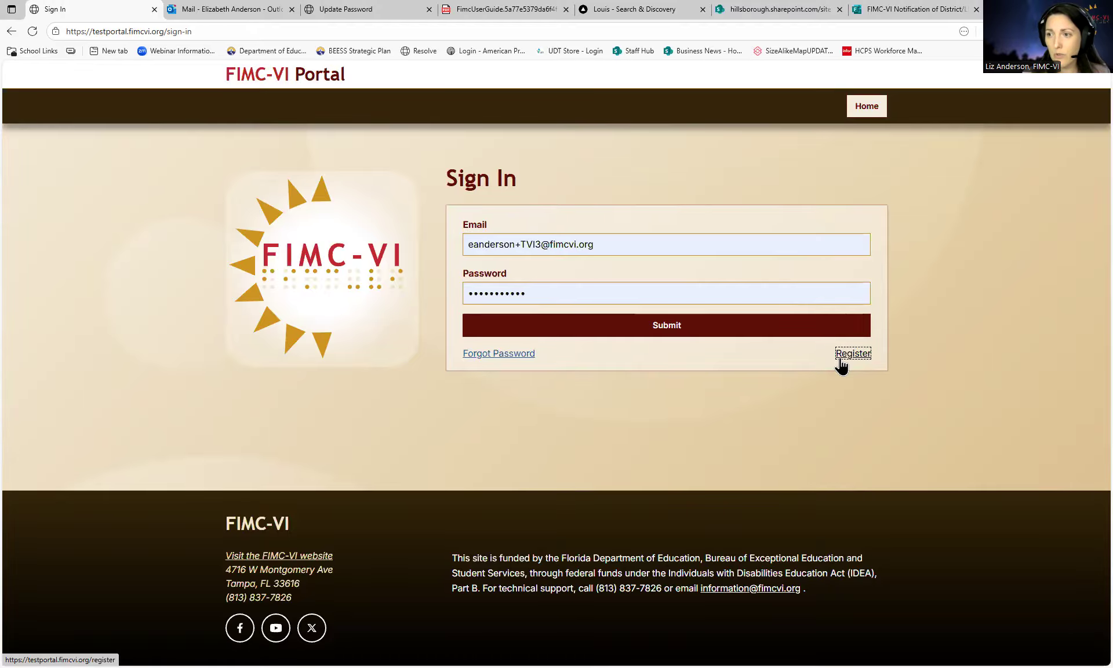
- Open the registration form and fill in first name, last name, and the saved email address
click(840, 365)
click(610, 239)
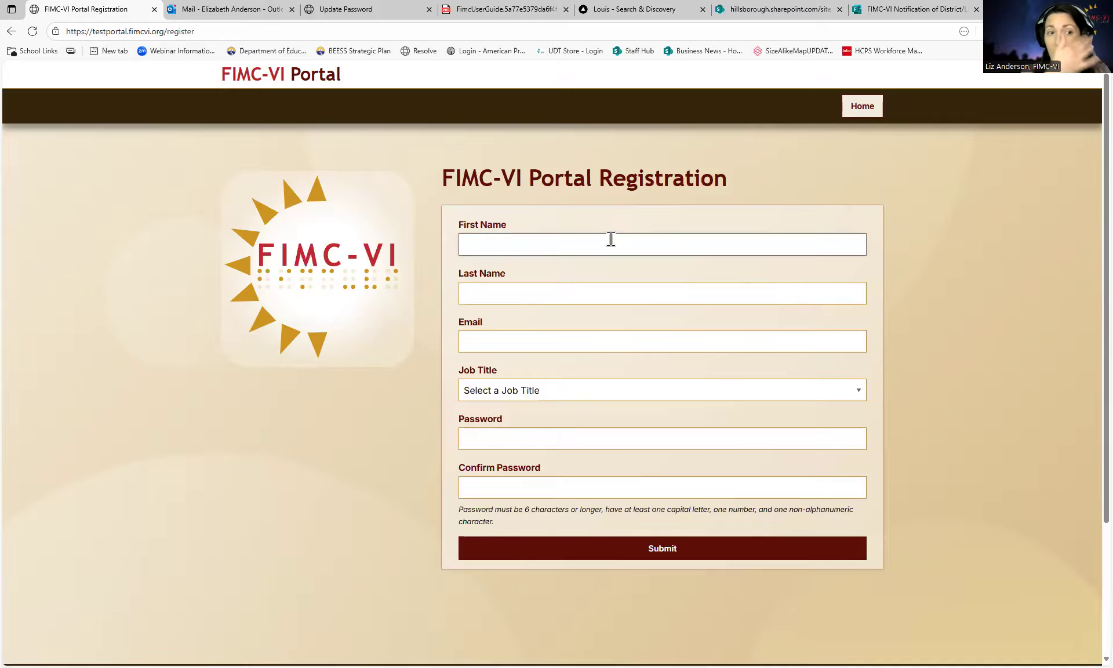
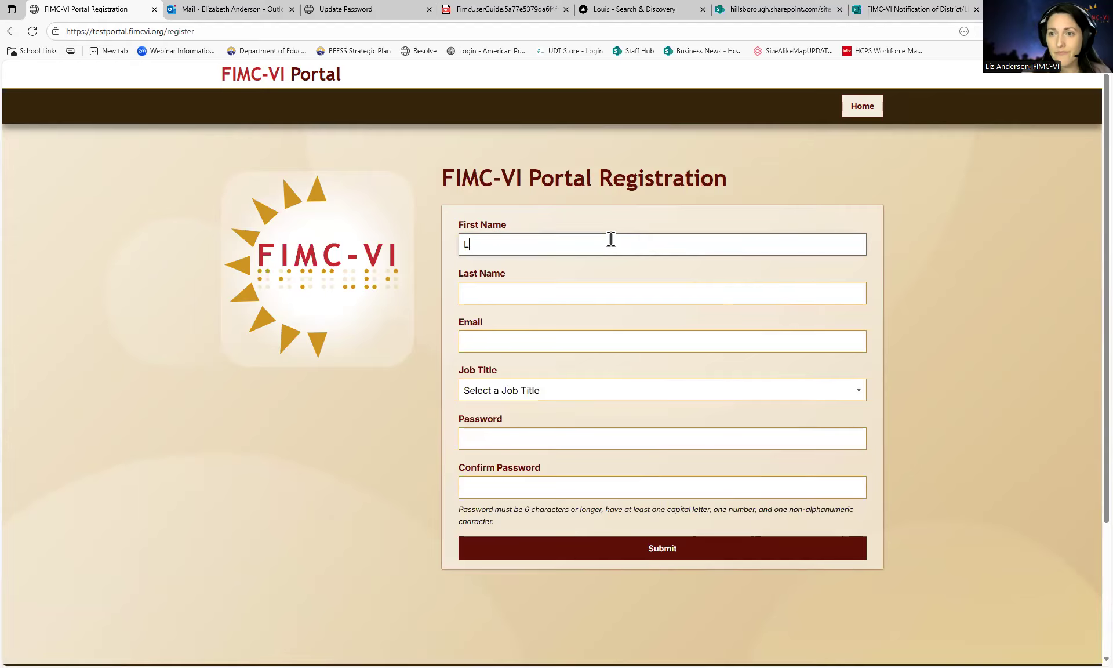
key(Tab)
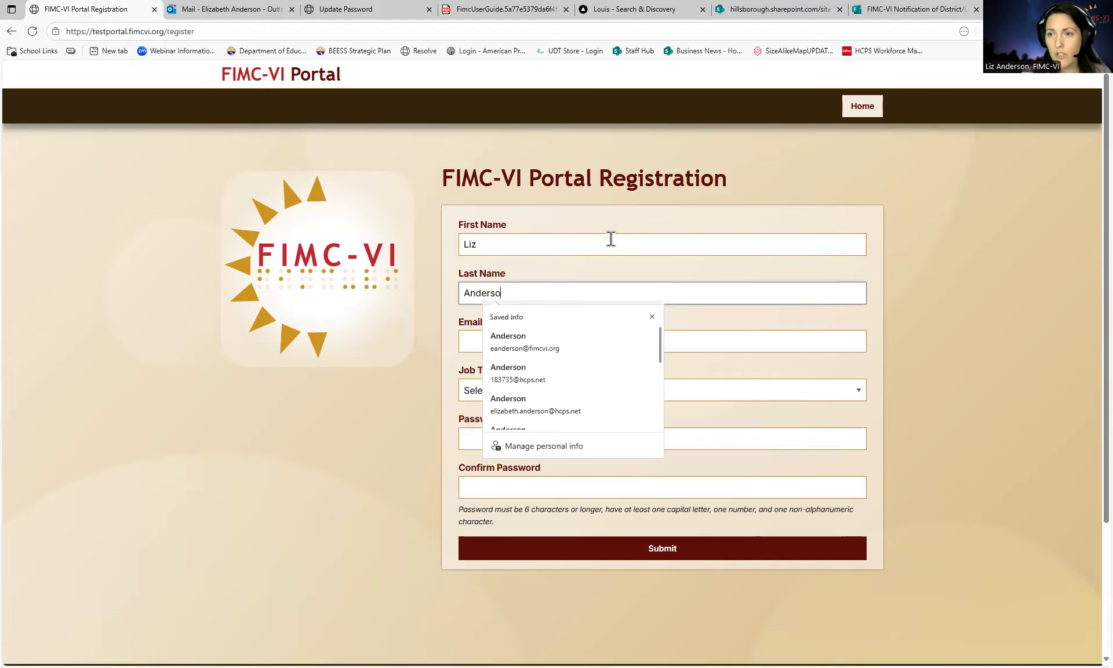
key(Tab)
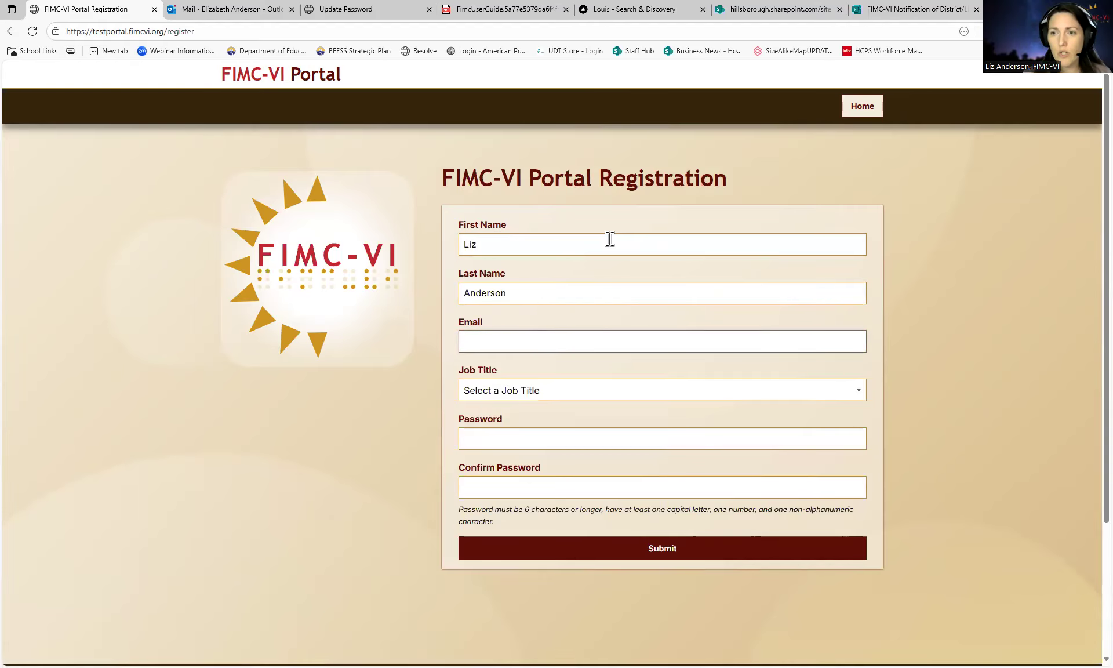
text(and)
key(BackSpace)
key(BackSpace)
key(BackSpace)
text(g)
key(Down)
key(Return)
key(Tab)
- Set Job Title to Charter school employee, Role to TVI and/or O&M, and choose Charter School
scroll(547, 346, down, 1)
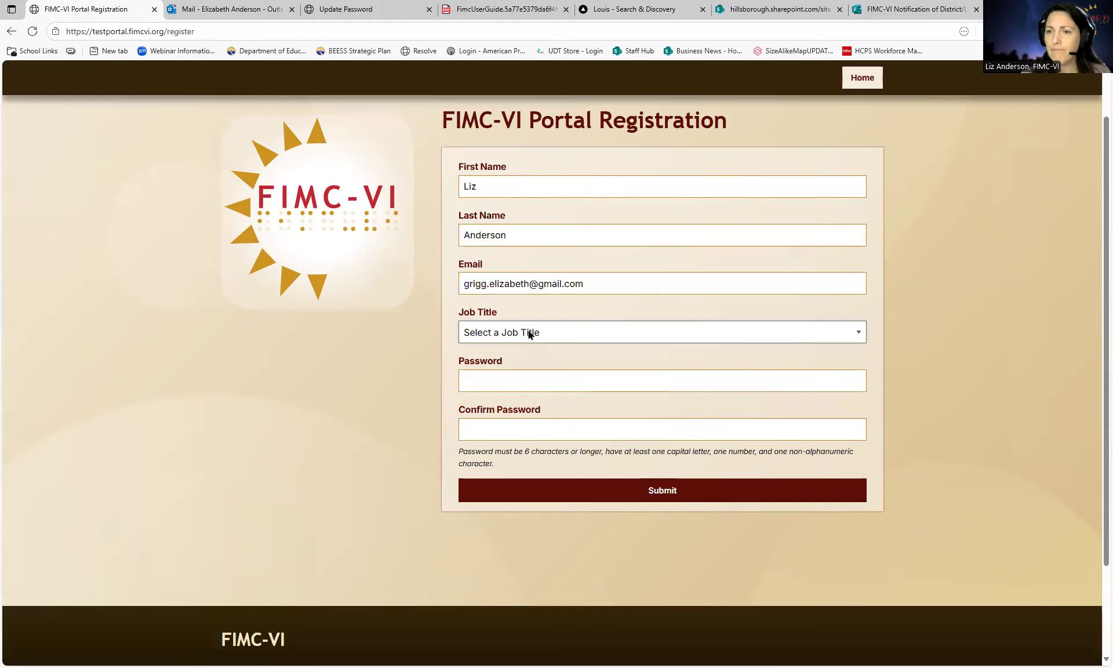
click(528, 332)
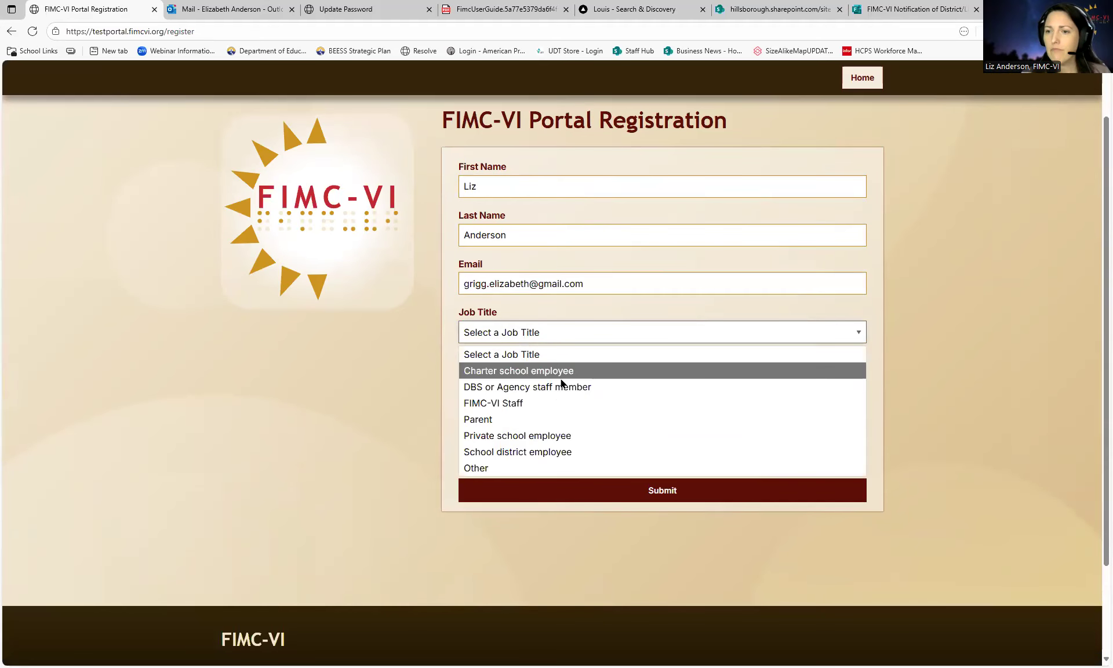
click(511, 455)
click(538, 383)
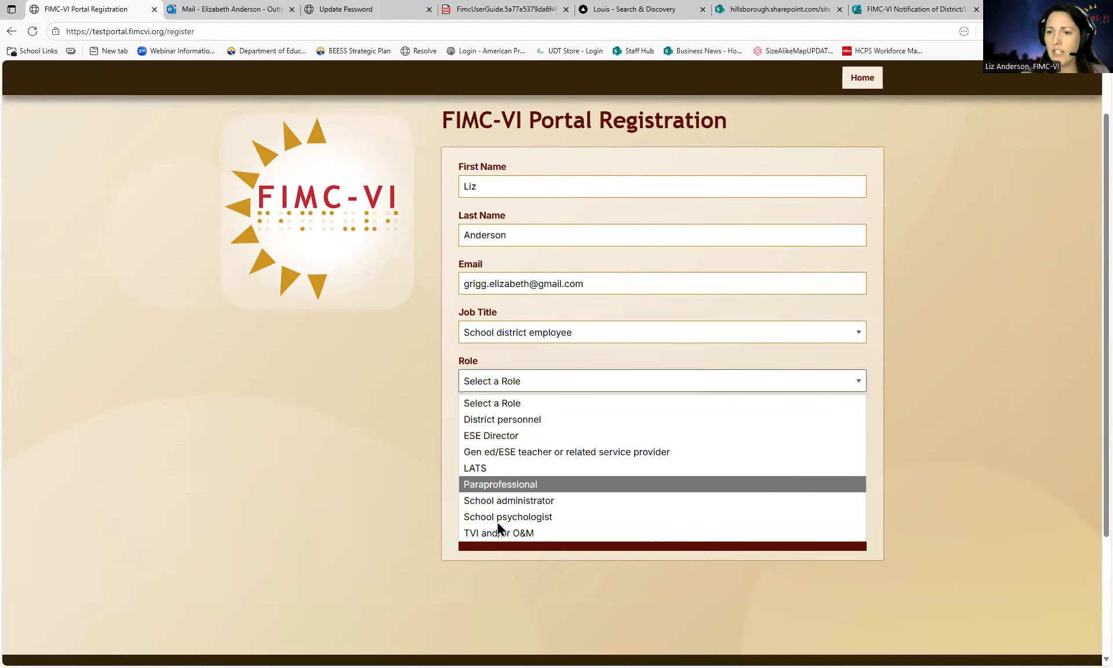
click(525, 335)
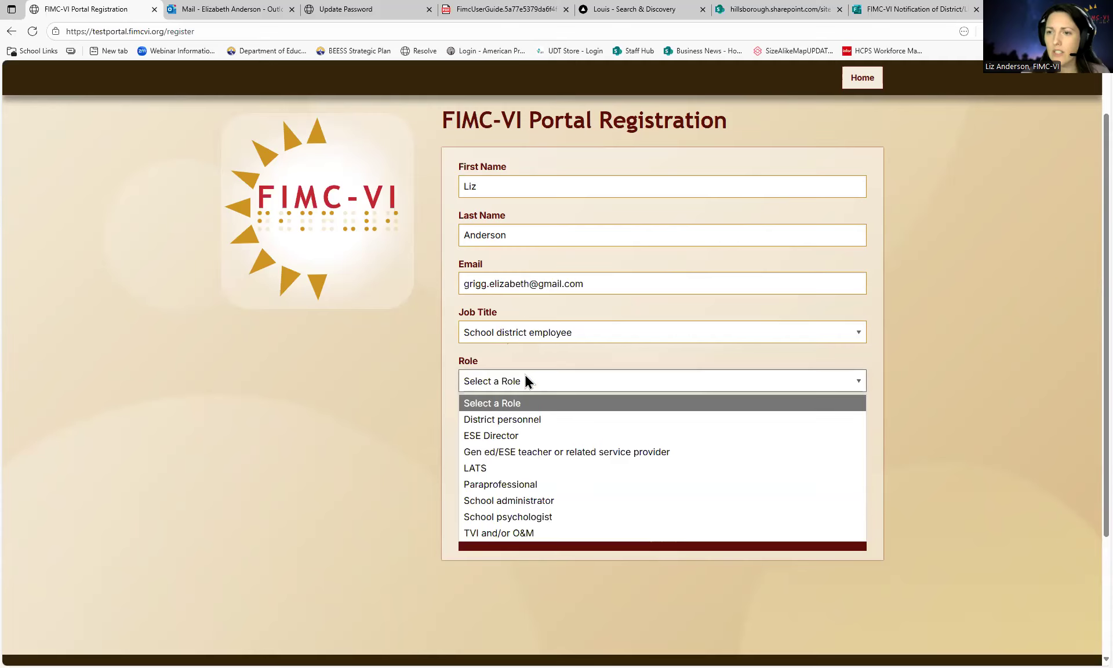
click(527, 377)
click(525, 383)
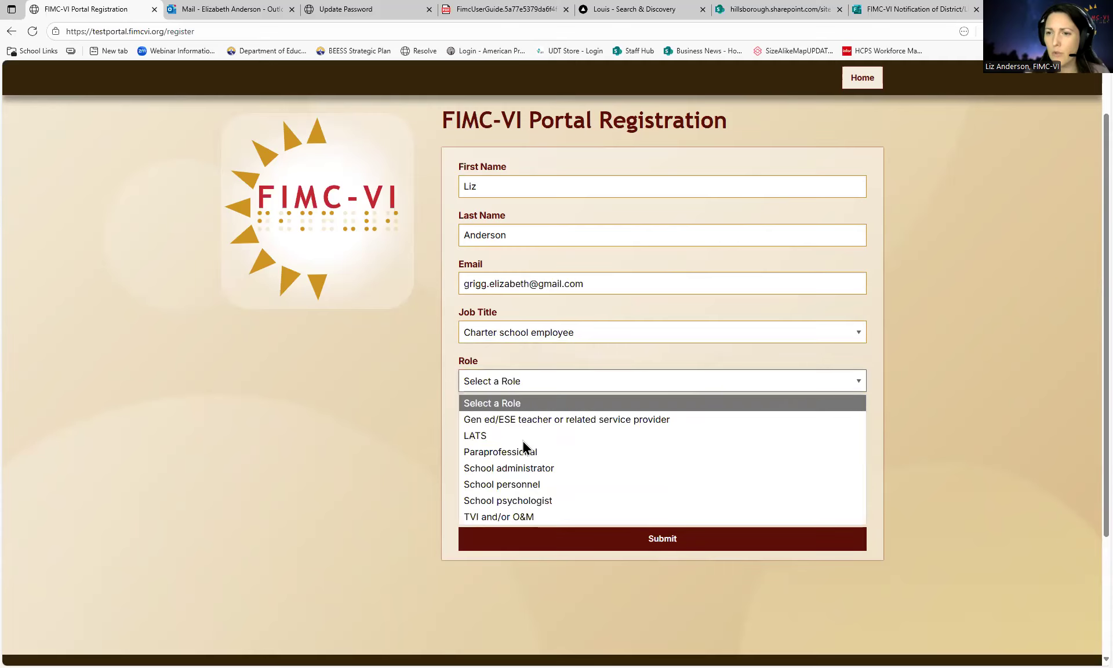
click(504, 516)
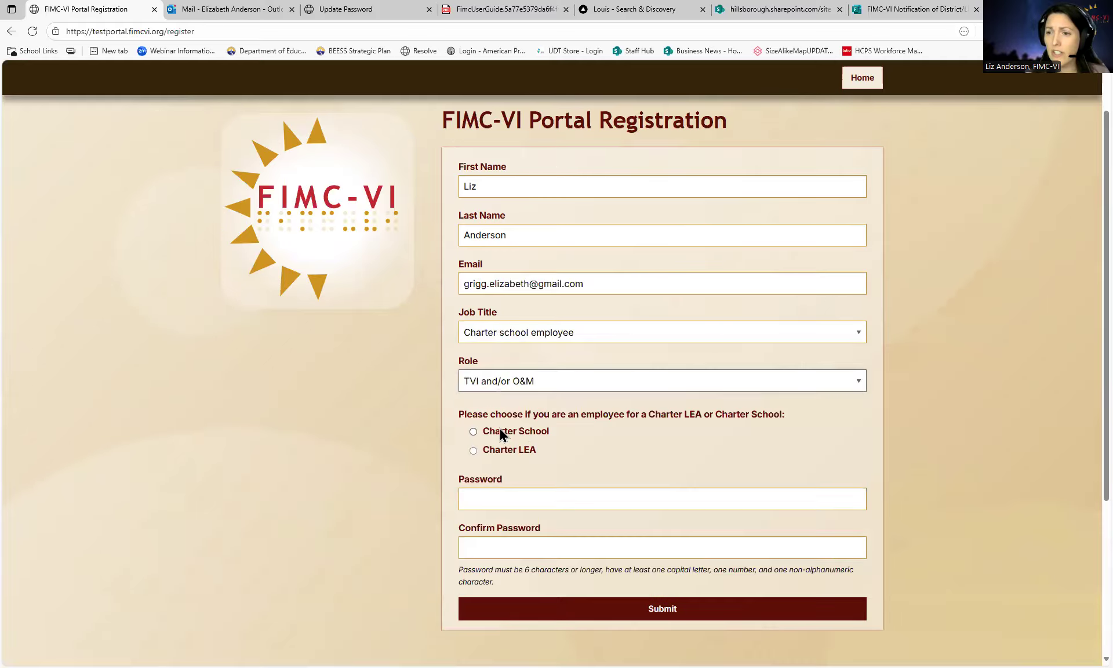
click(531, 437)
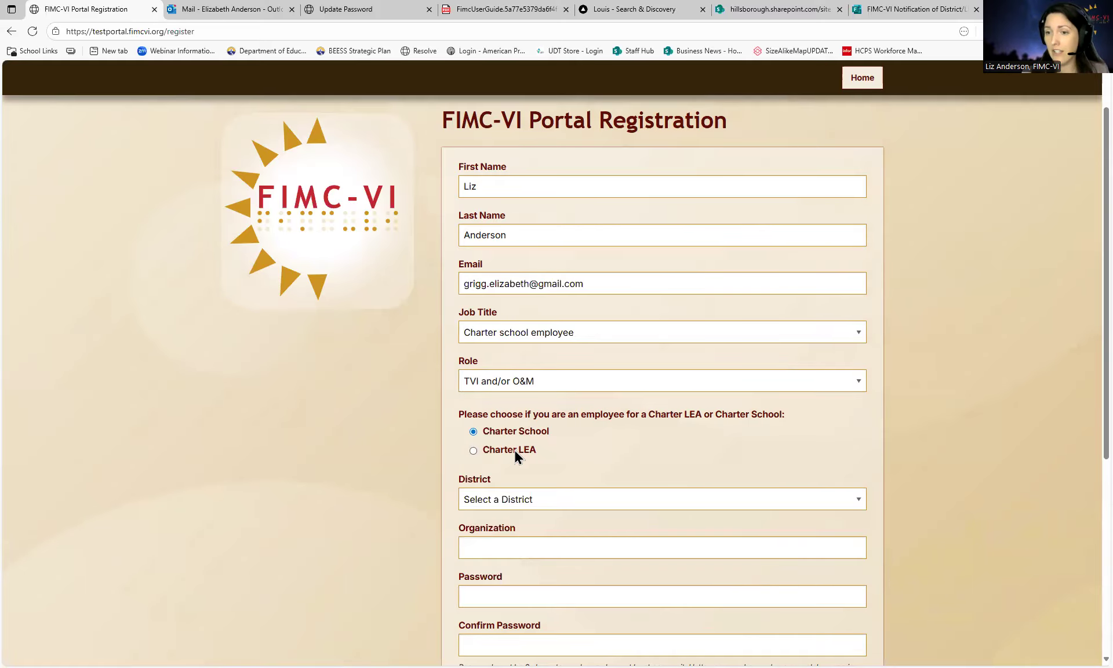
click(518, 454)
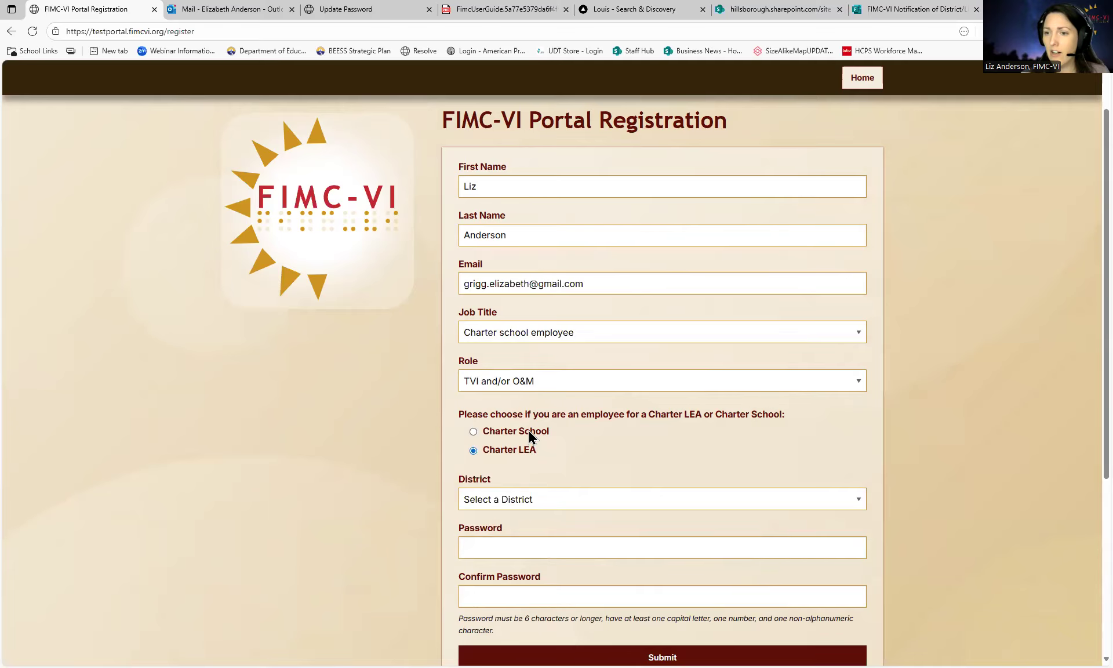
click(530, 436)
scroll(591, 452, down, 1)
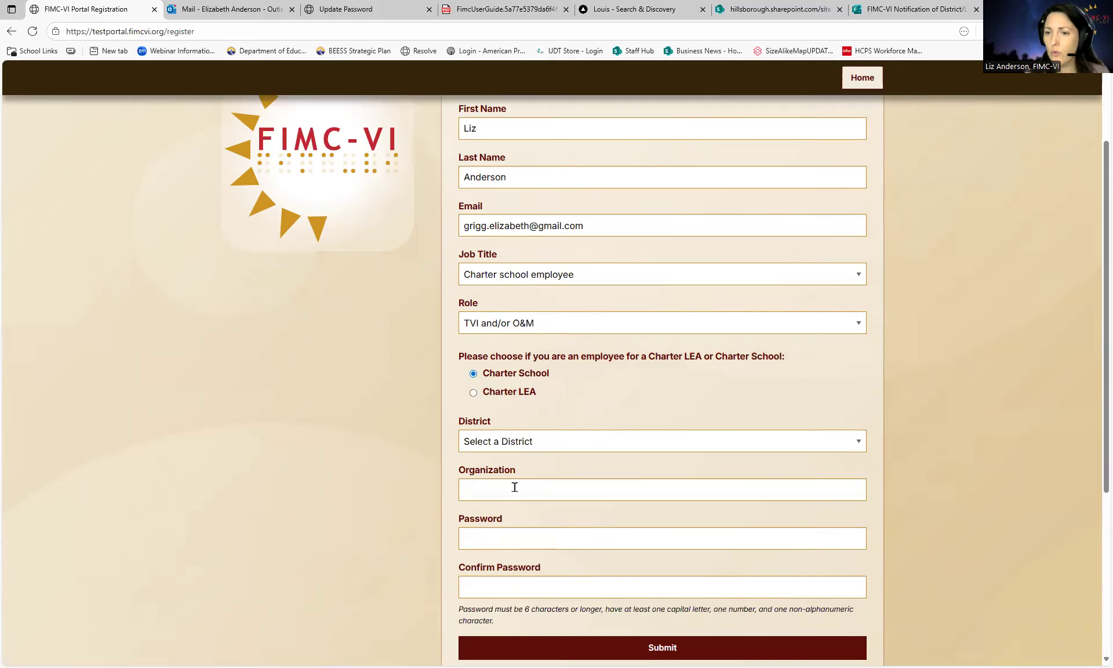
- Try Job Title DBS or Agency staff member with Role Service provider
click(514, 486)
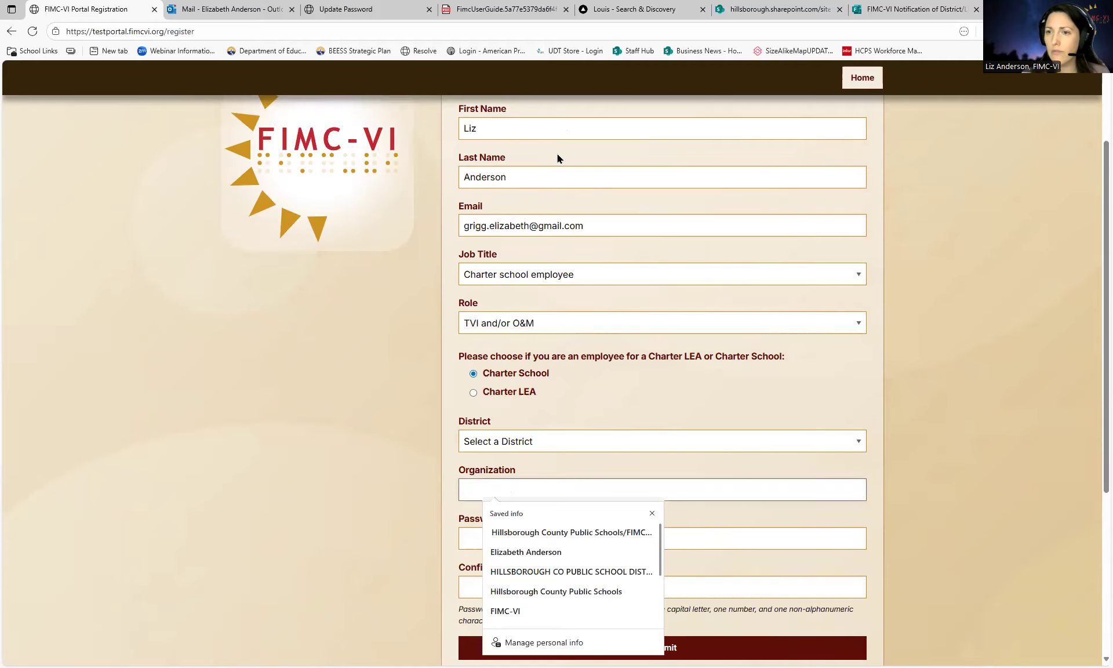
click(544, 277)
click(543, 275)
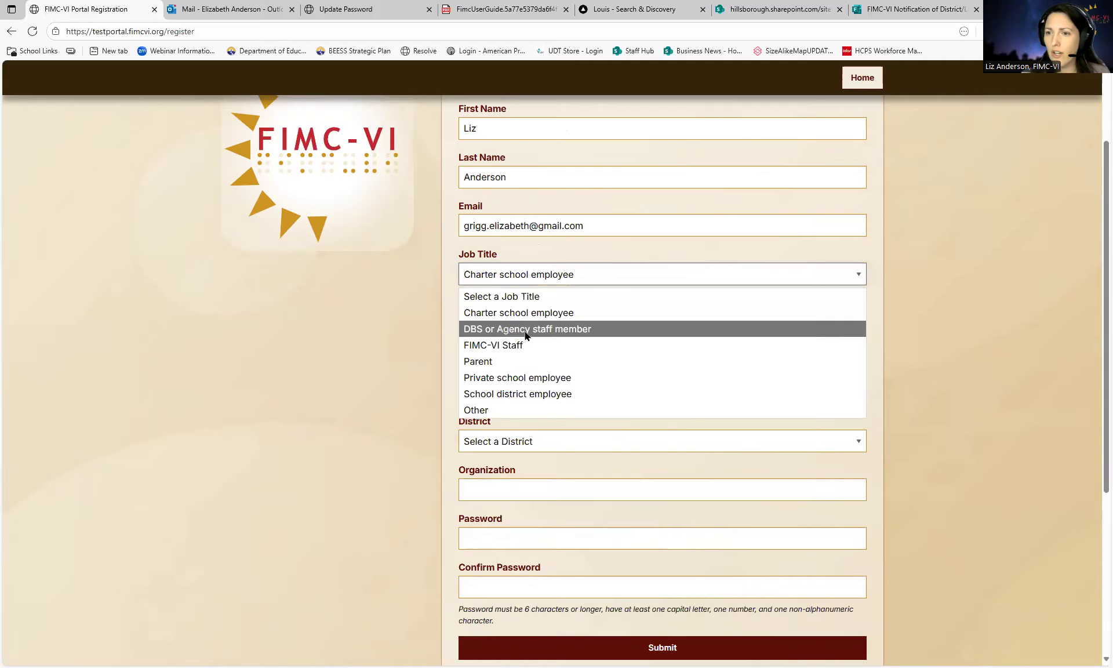
click(526, 330)
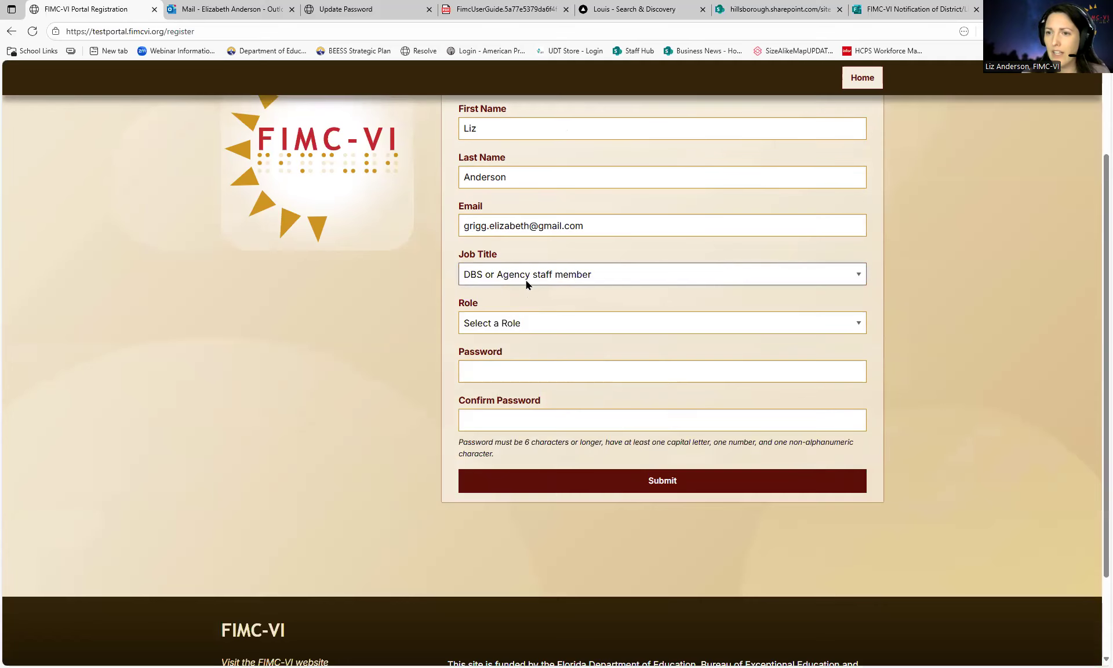
click(510, 325)
click(501, 378)
click(508, 371)
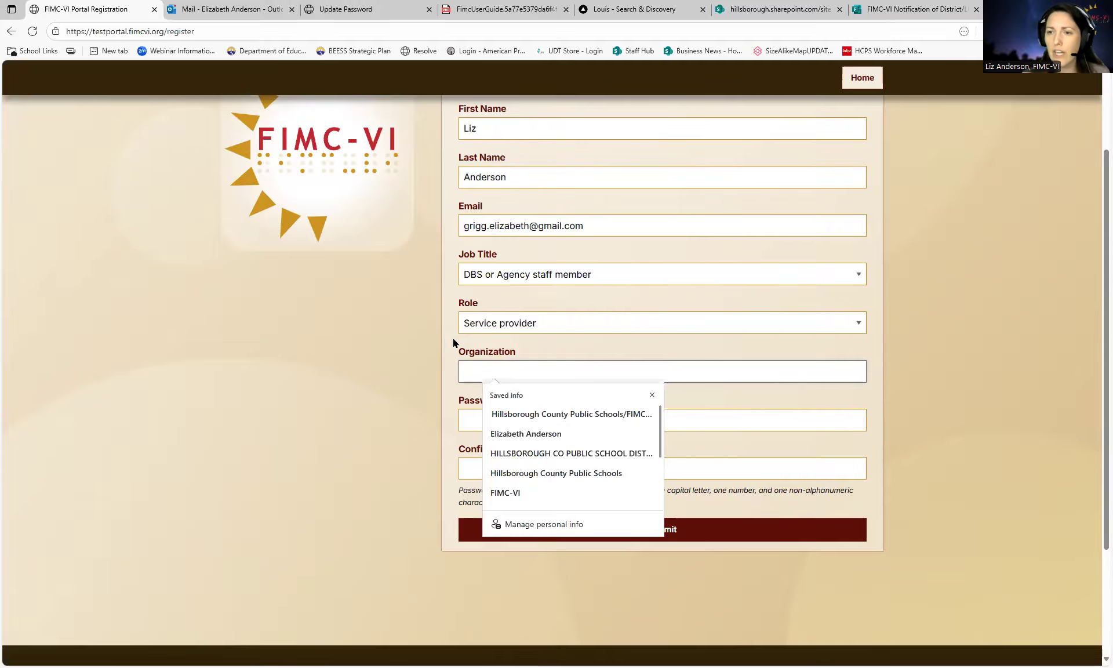
click(454, 343)
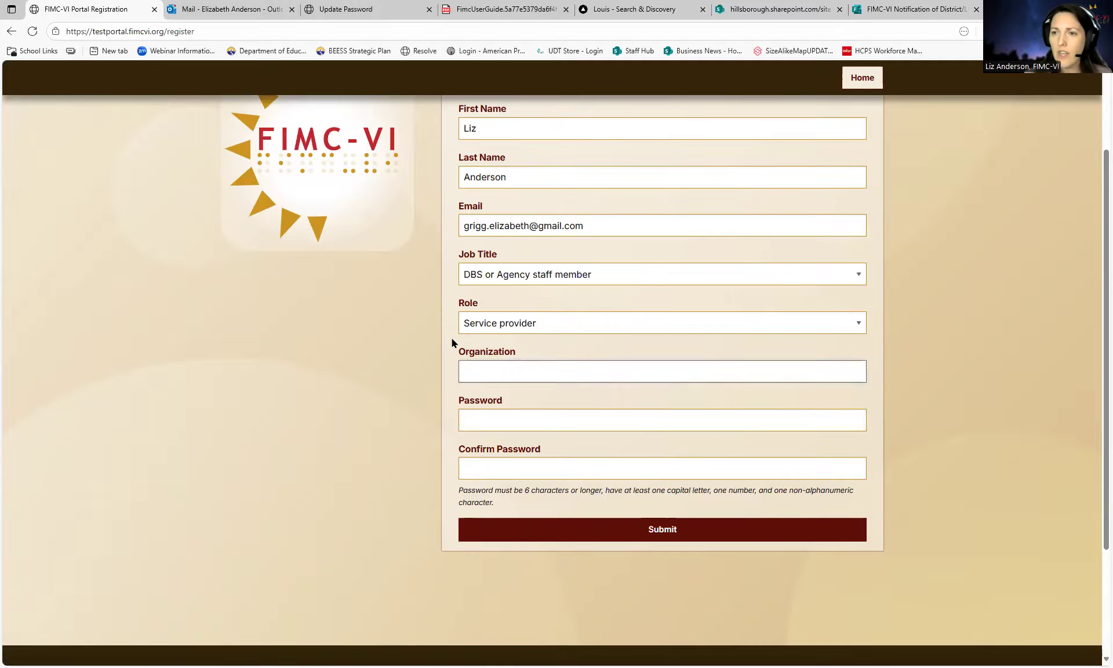
- Change Job Title to School district employee and Role to TVI and/or O&M
click(509, 276)
click(513, 399)
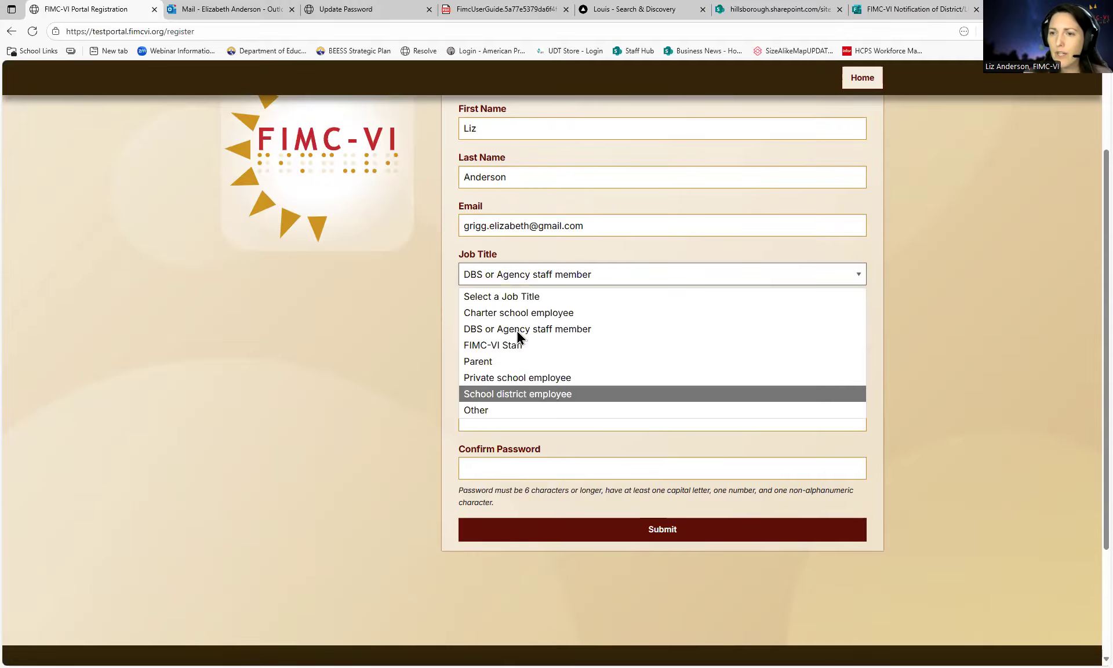
click(524, 330)
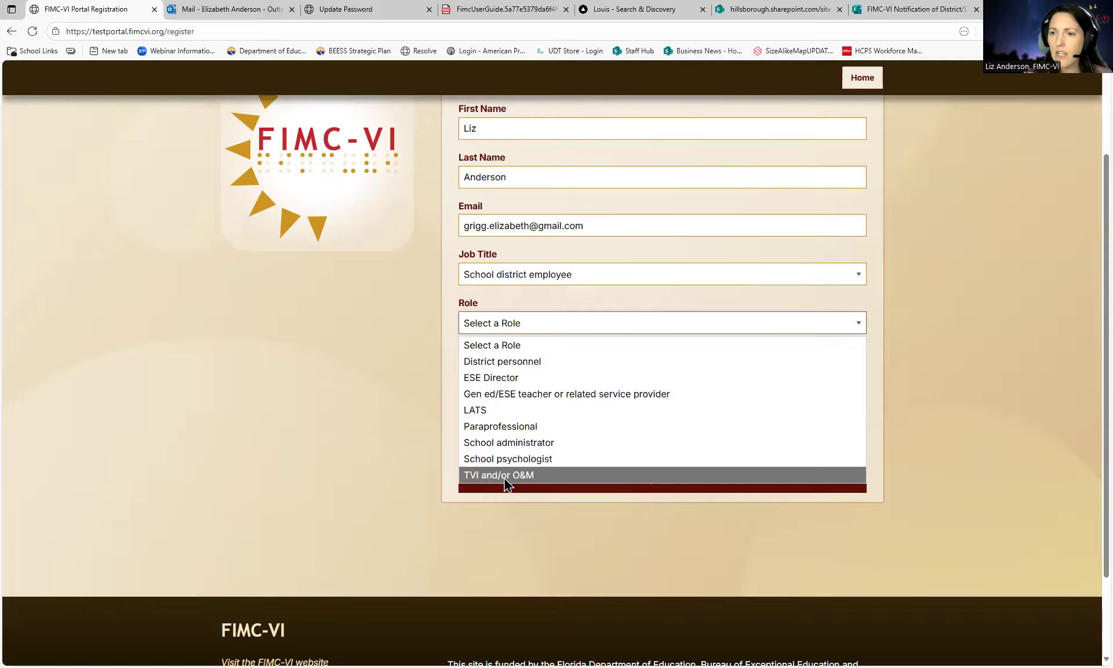
click(504, 482)
- Enter the password and choose FIMC from the District dropdown
click(524, 373)
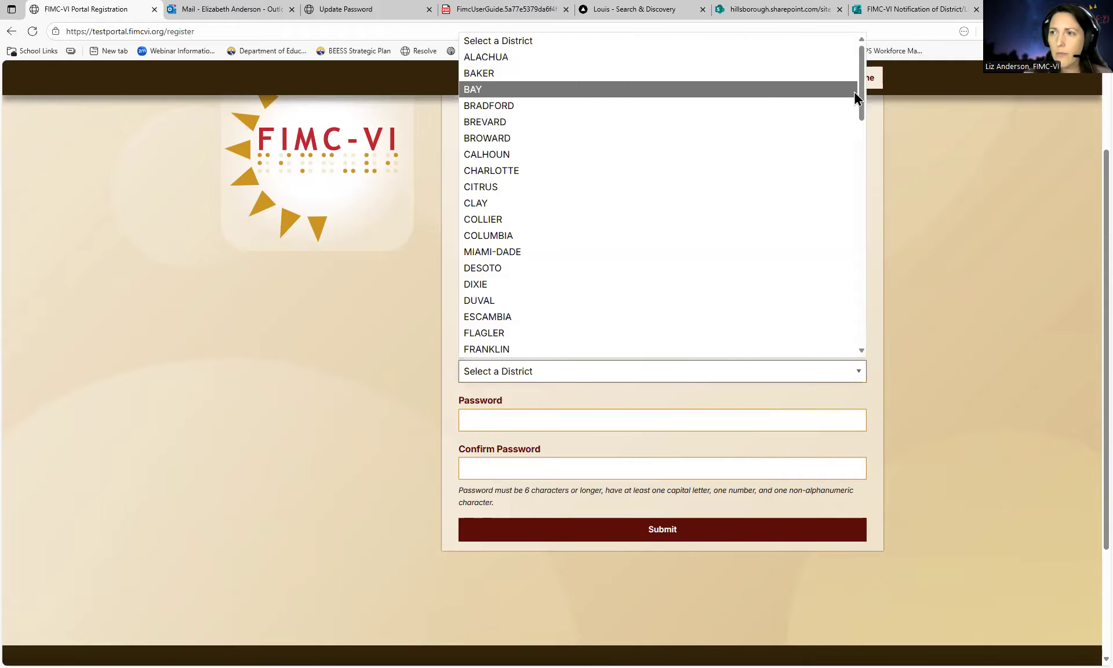
drag(862, 139, 547, 319)
scroll(599, 303, down, 5)
drag(860, 197, 853, 335)
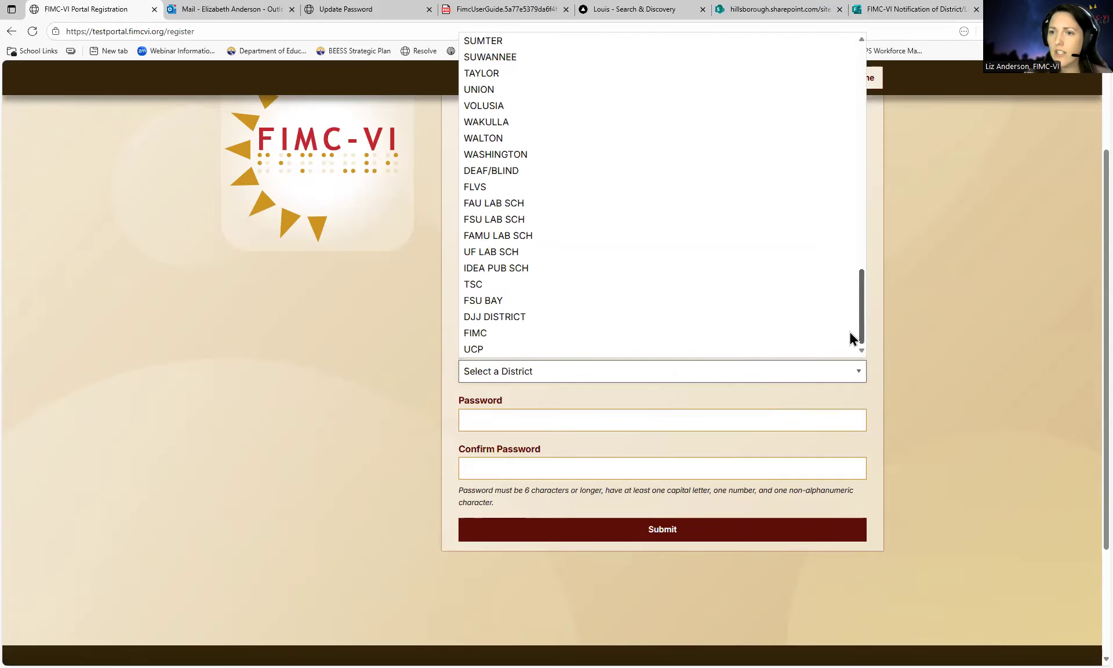
click(492, 332)
click(497, 421)
text(••••••••••)
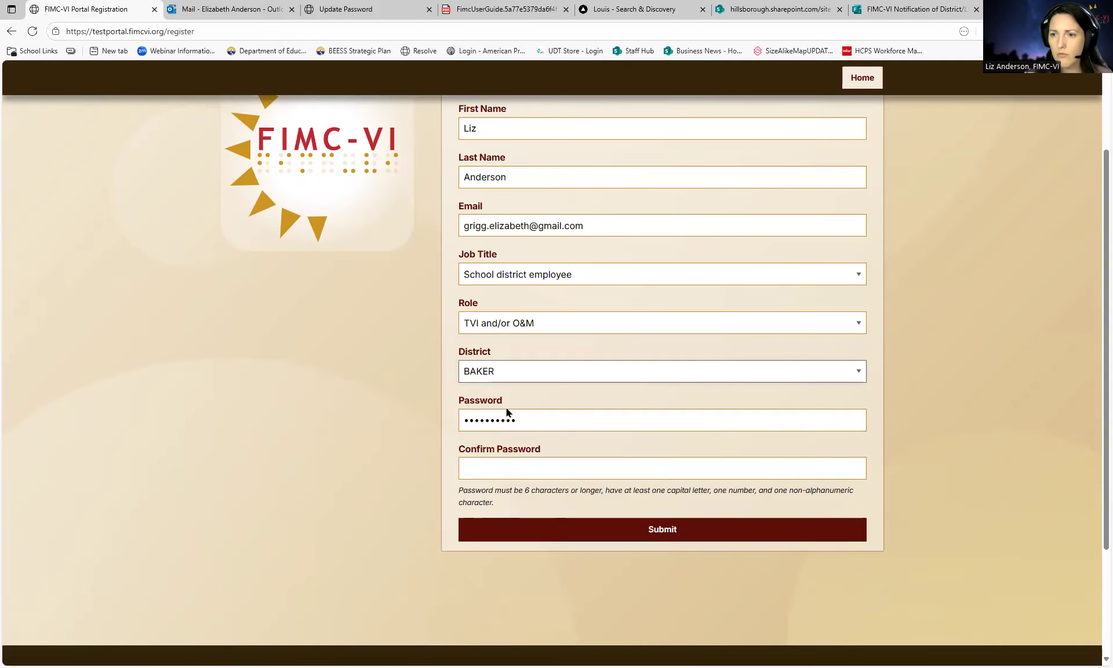
click(521, 372)
drag(860, 94, 859, 327)
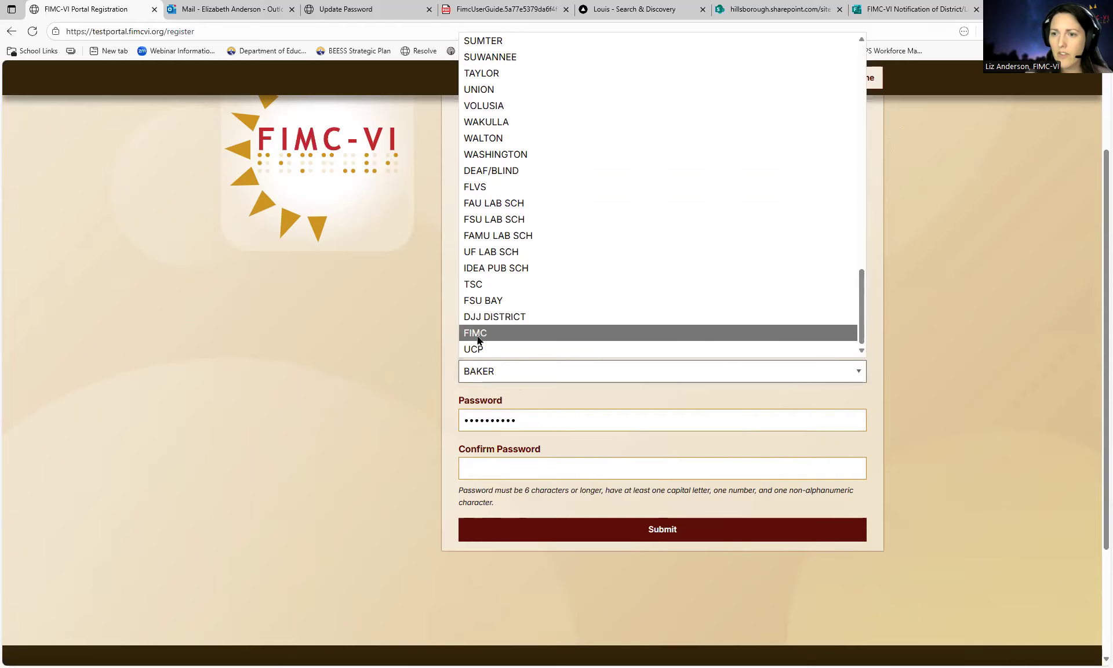
click(478, 341)
click(519, 468)
- Fill in Confirm Password and submit the registration, which reports a password mismatch
text(•••••)
text(•)
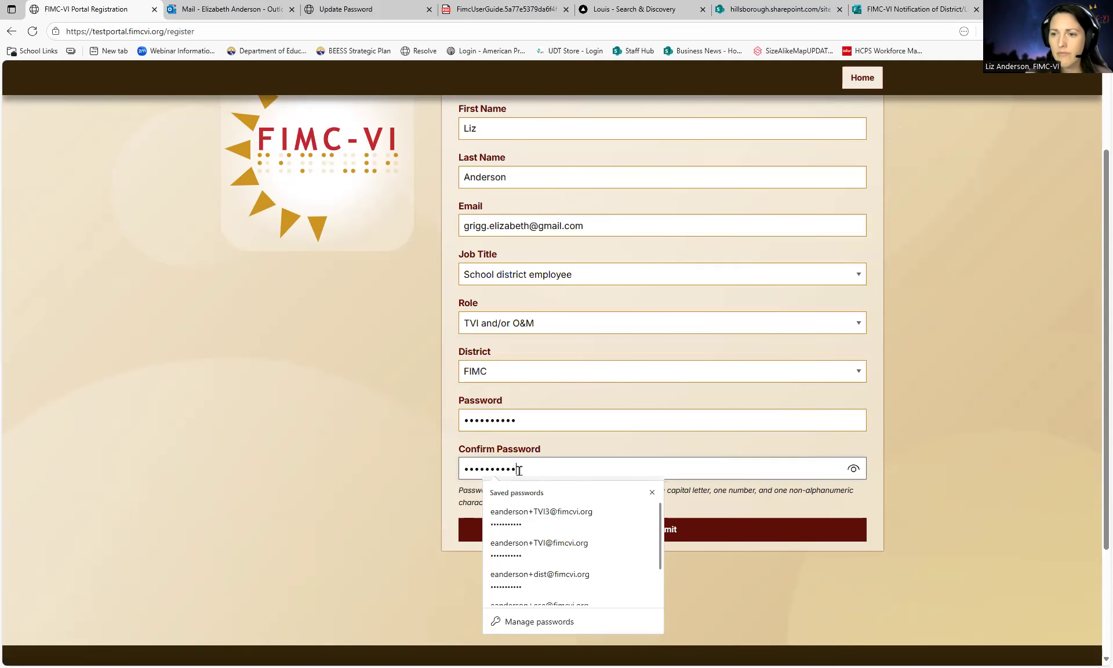
click(442, 443)
click(555, 526)
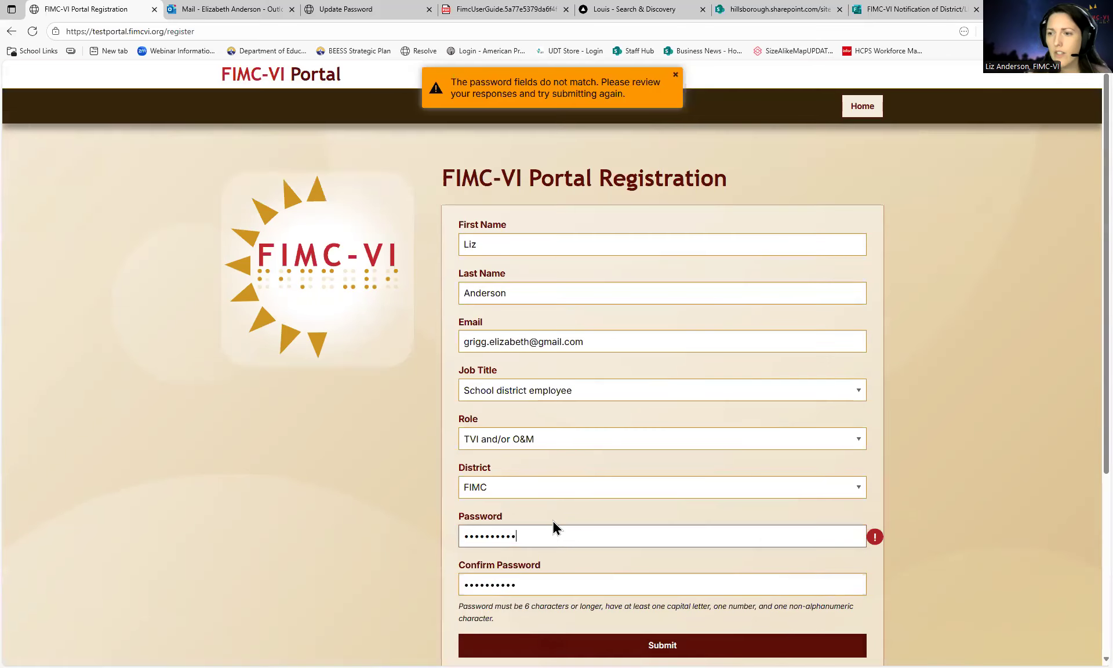
scroll(902, 447, down, 2)
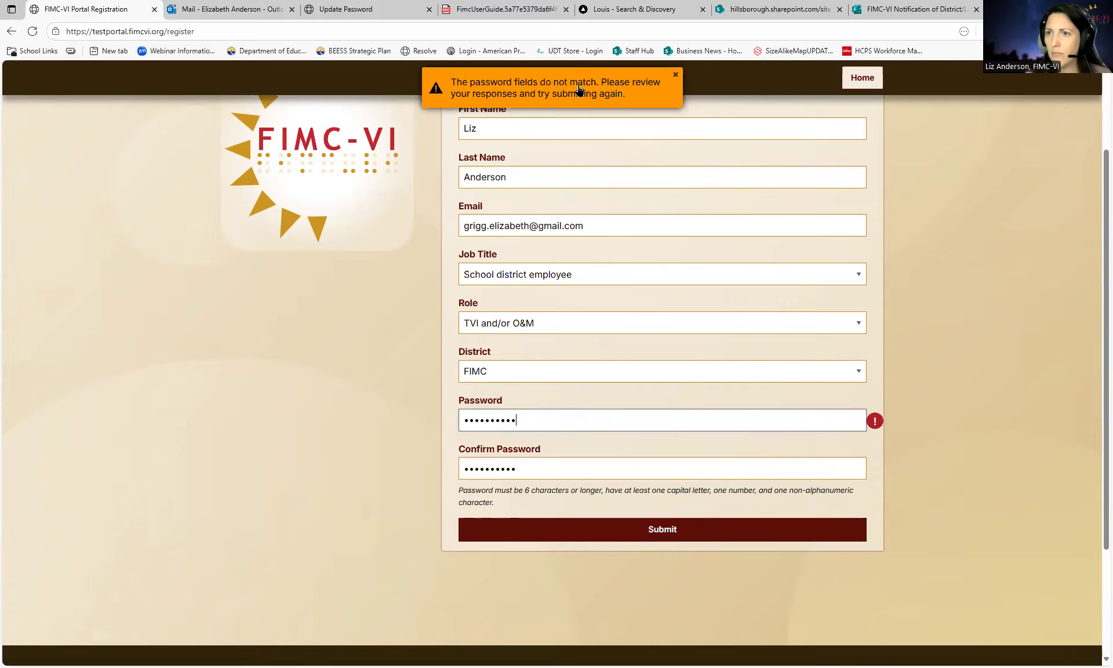
mouse_move(875, 421)
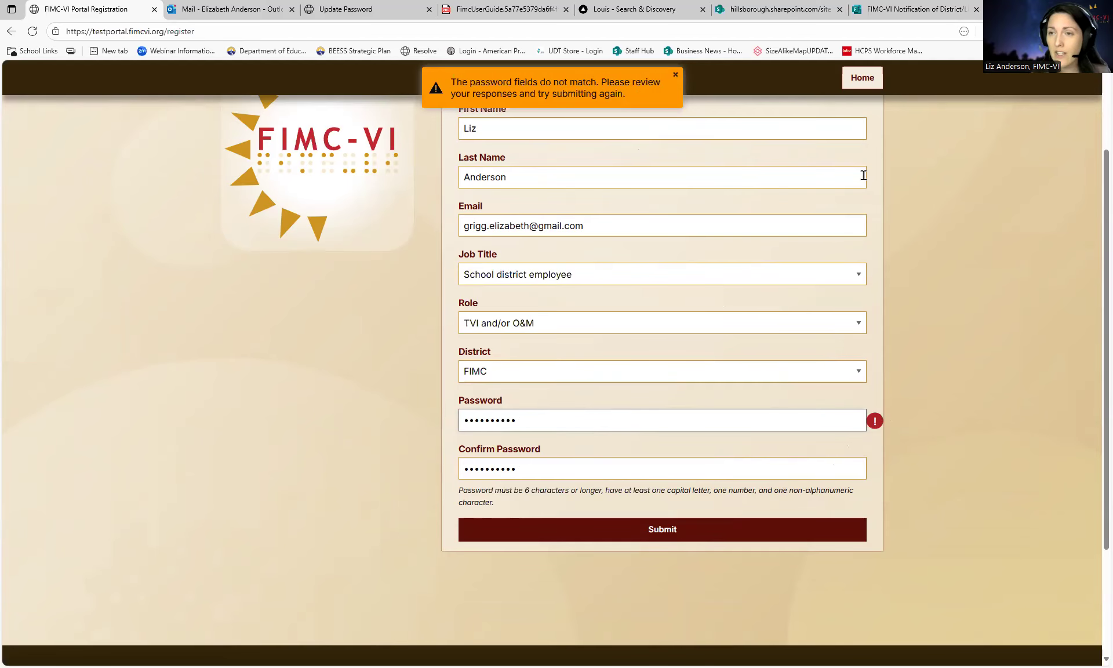
- Retype matching passwords, resubmit the registration, and switch to Outlook Mail
drag(549, 423, 412, 419)
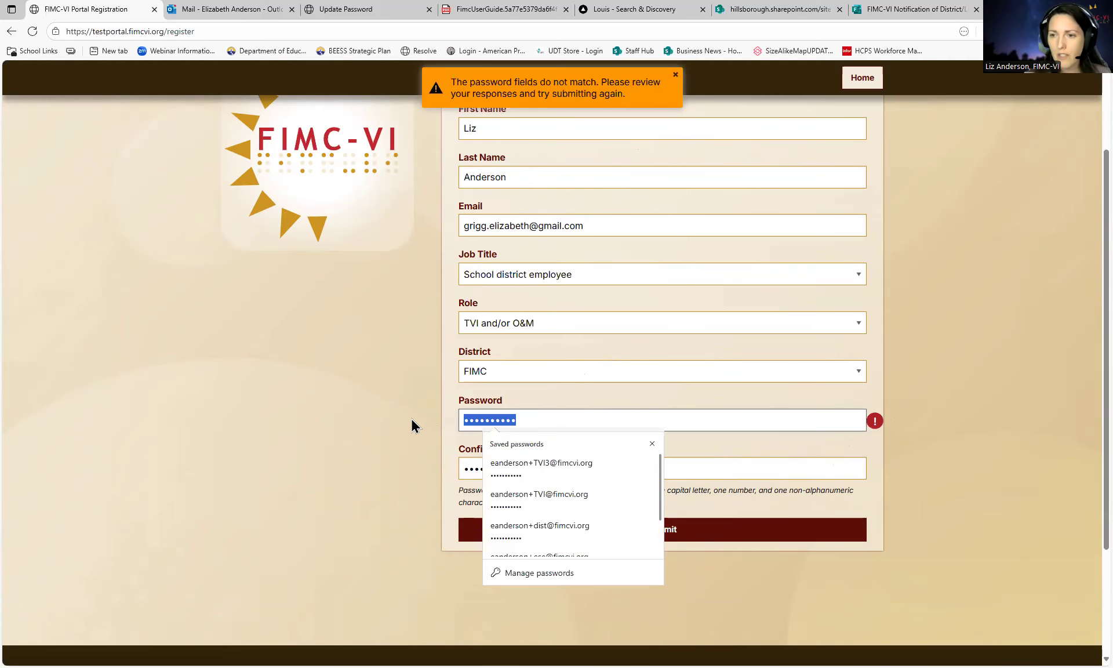
text(••••••••••••)
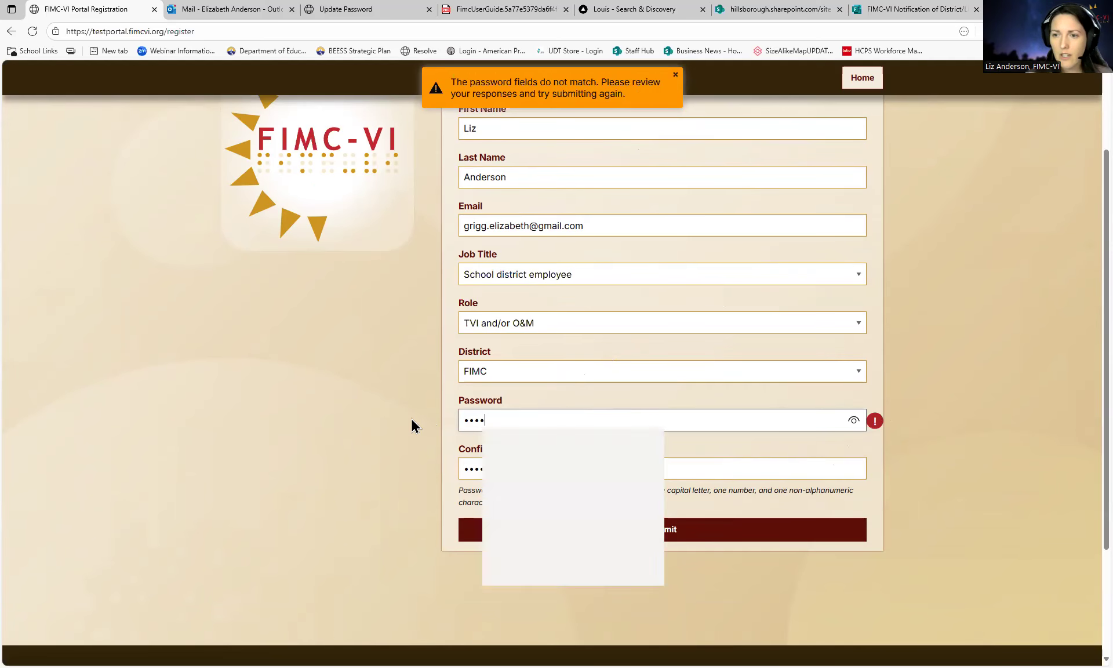
key(Tab)
text(•••••••••••)
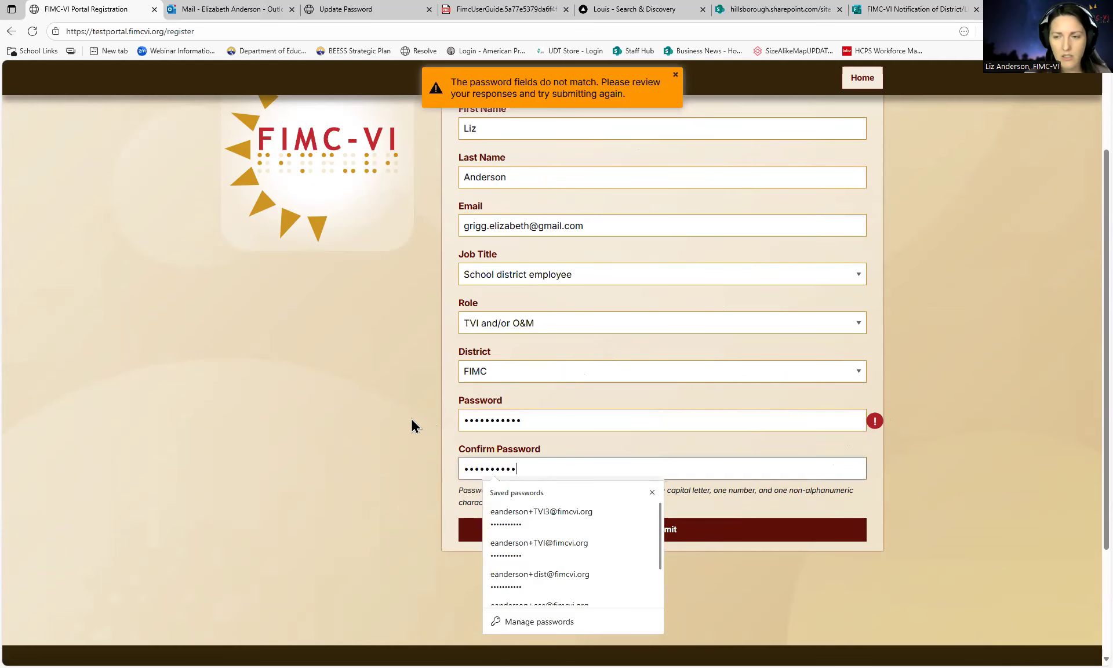
scroll(631, 484, down, 2)
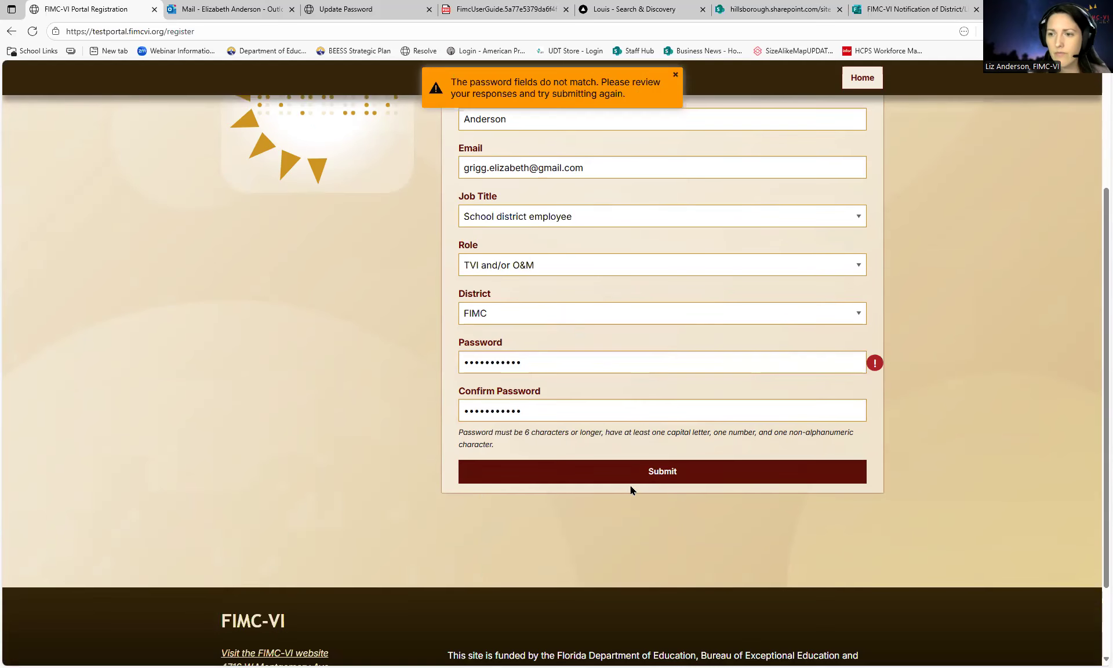
click(635, 479)
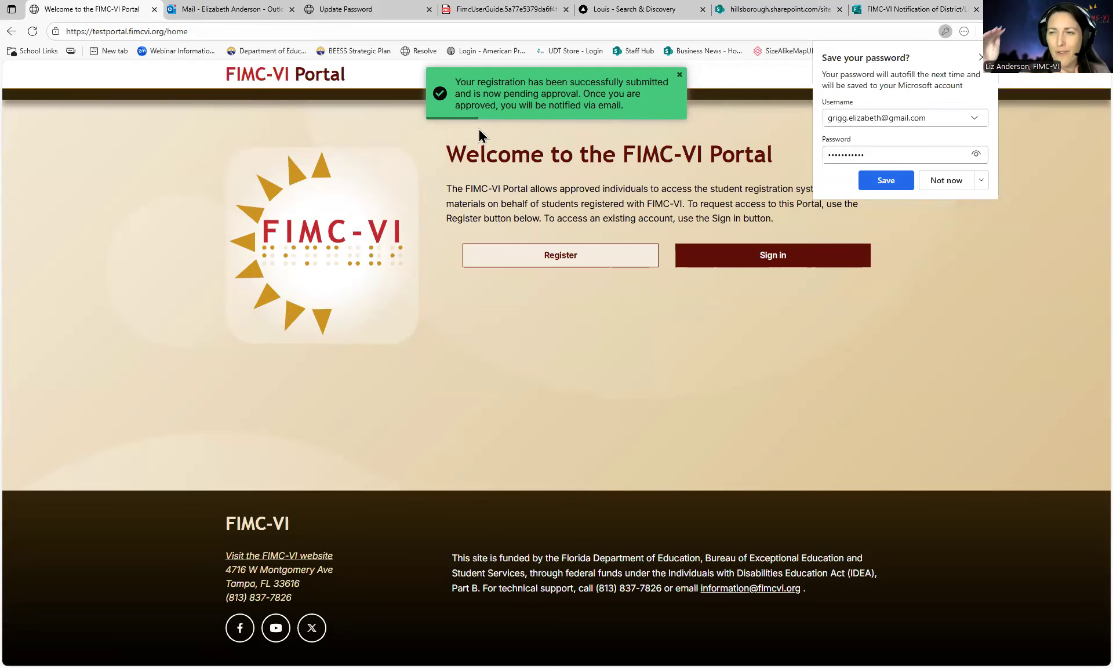
click(208, 10)
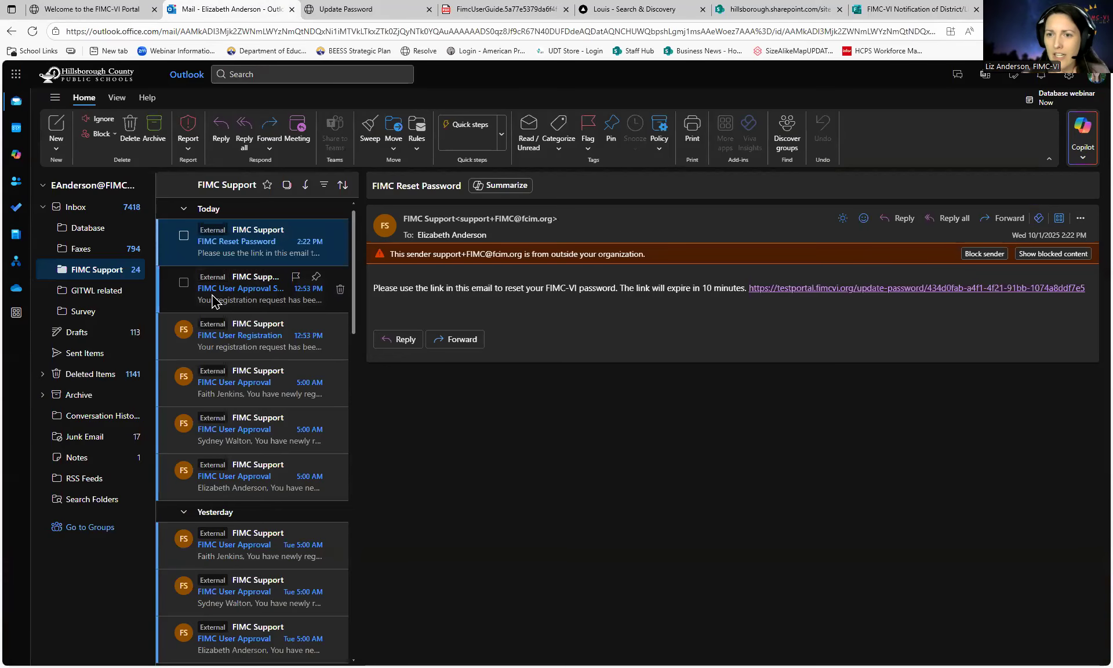
- Open the FIMC User Approval email and follow its user-management link
click(238, 389)
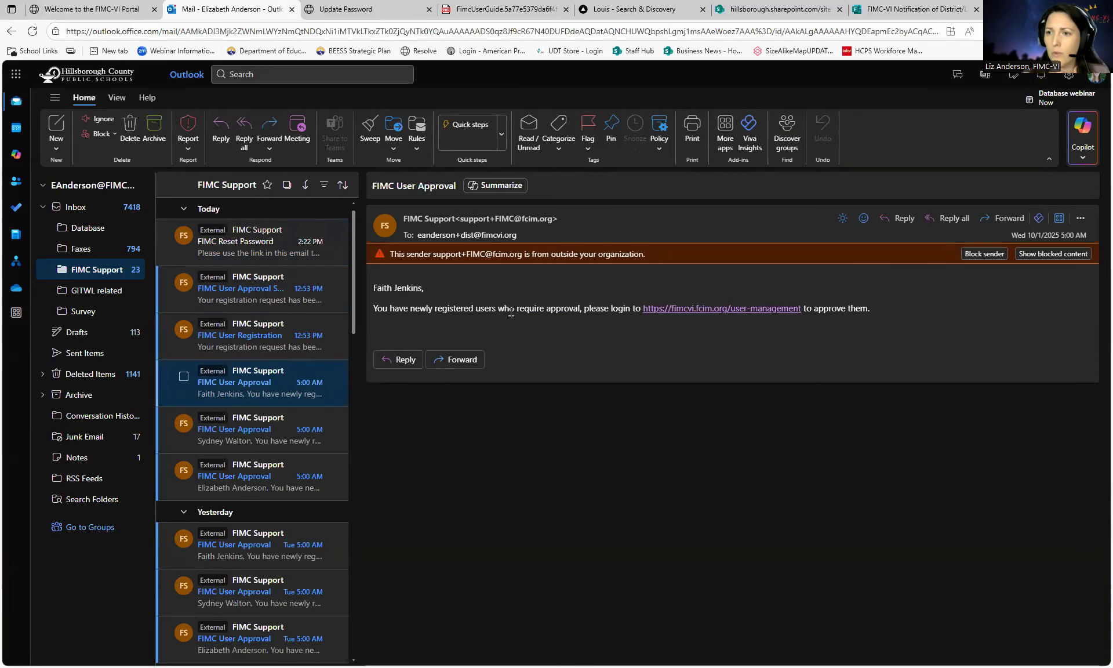
click(703, 316)
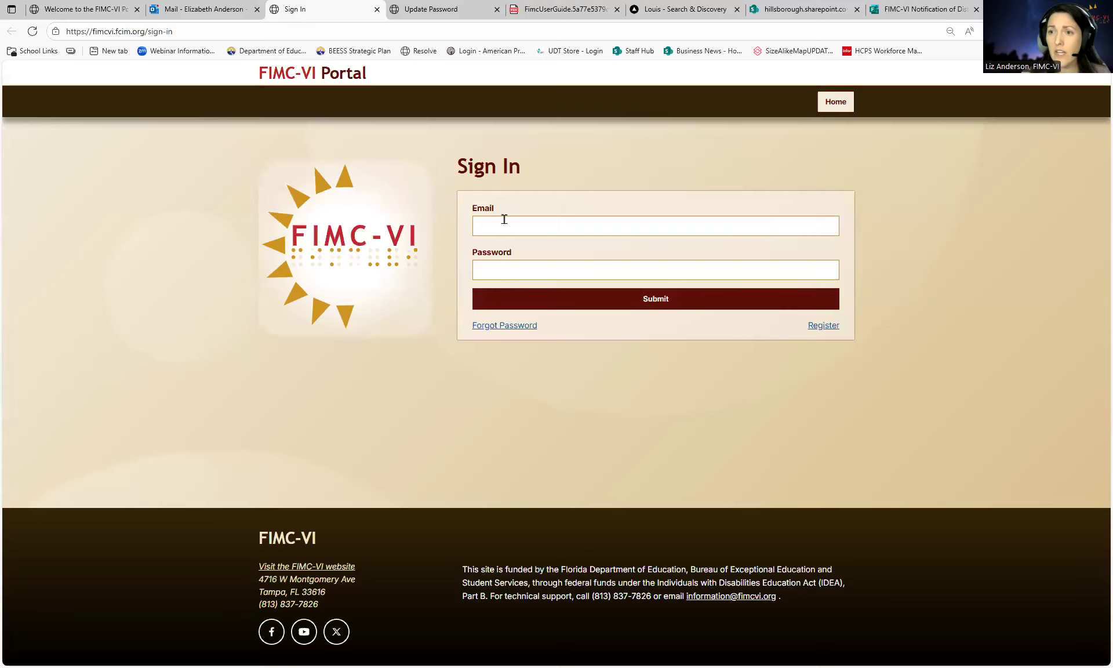
- Start signing in on the new tab, then return to the test portal's welcome page
click(505, 219)
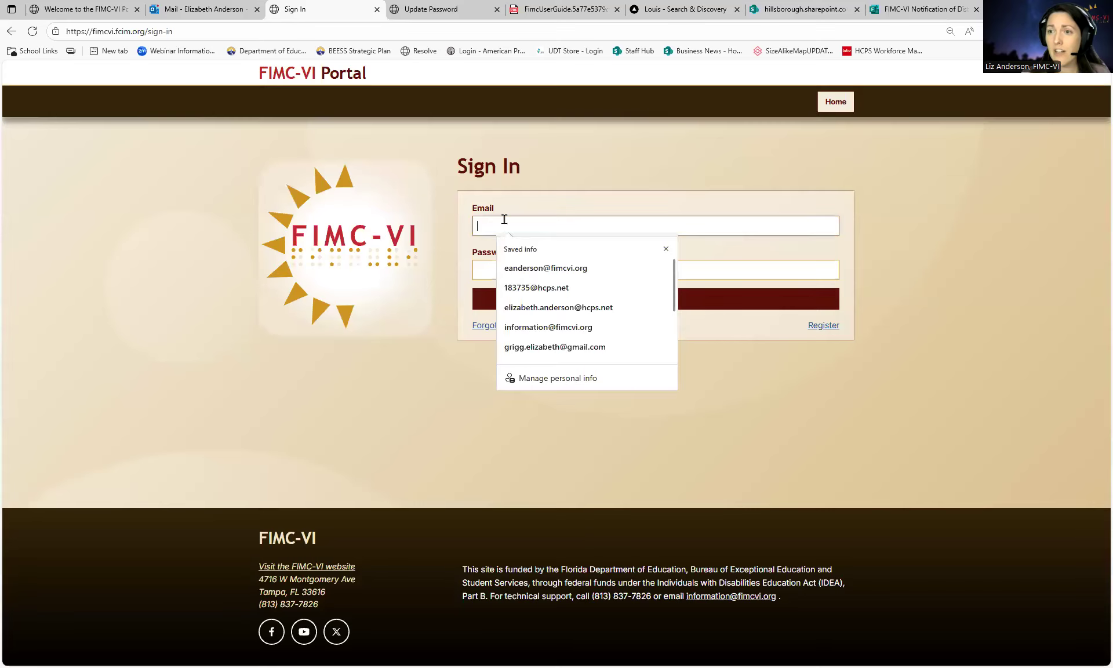
click(457, 273)
click(502, 326)
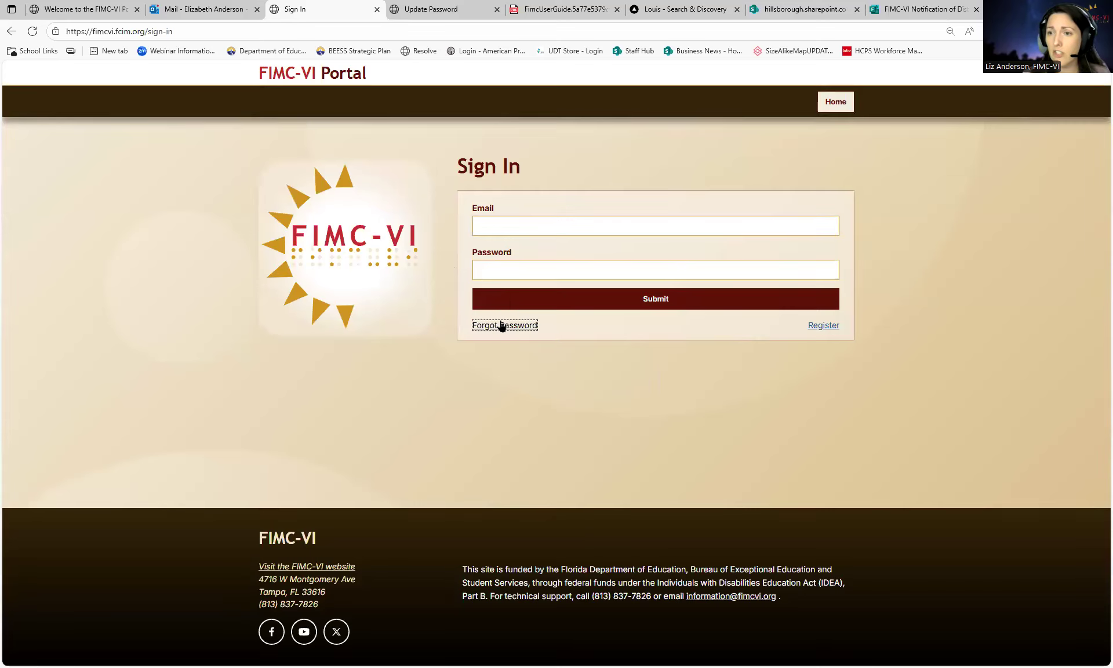
click(93, 12)
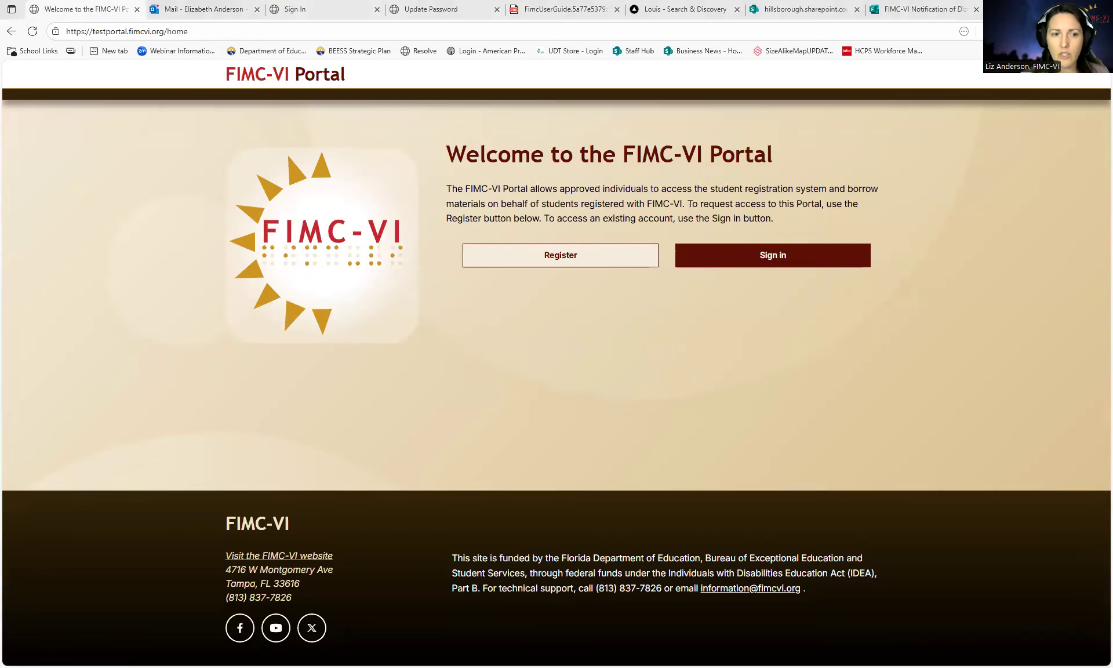
- Sign in to the test portal with the TVI test account's saved login
click(777, 256)
click(602, 240)
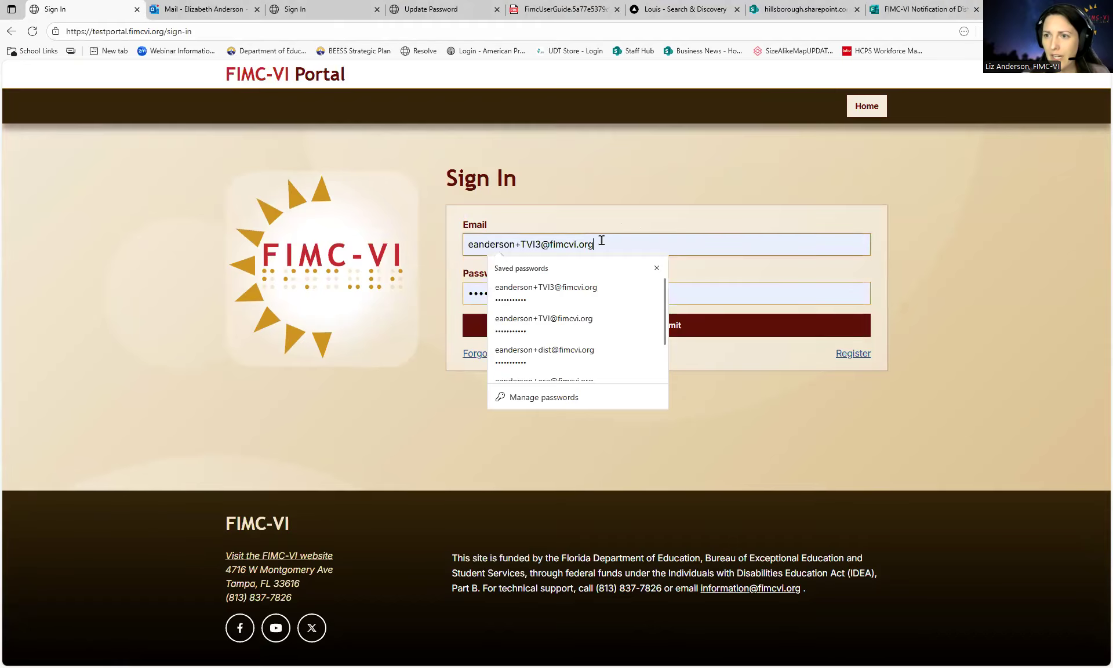
click(568, 327)
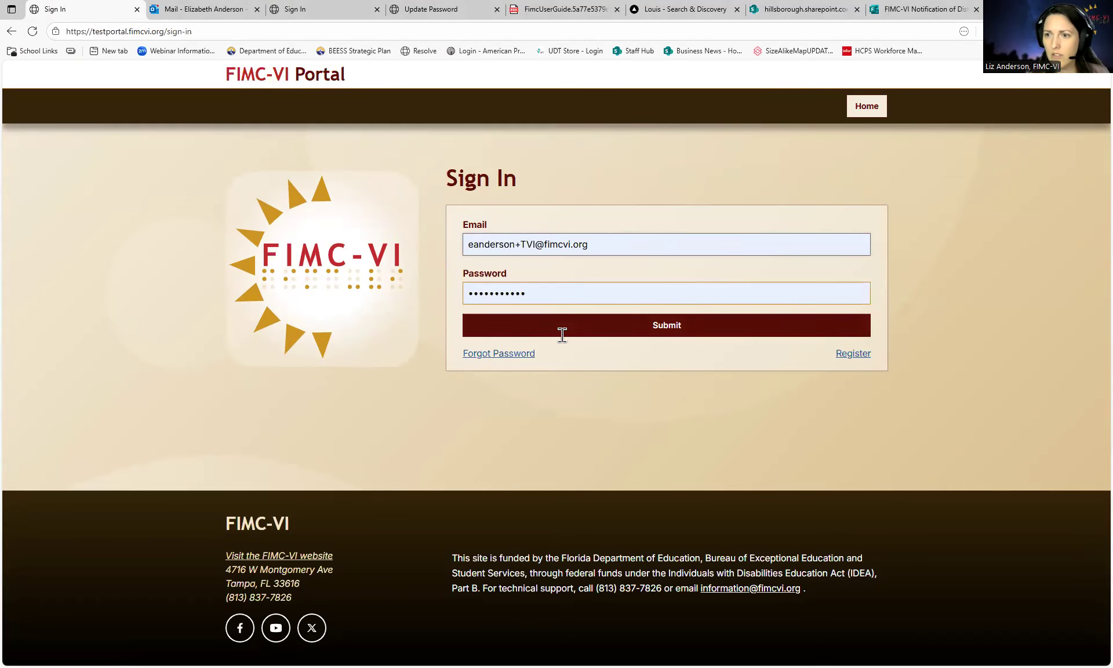
click(565, 329)
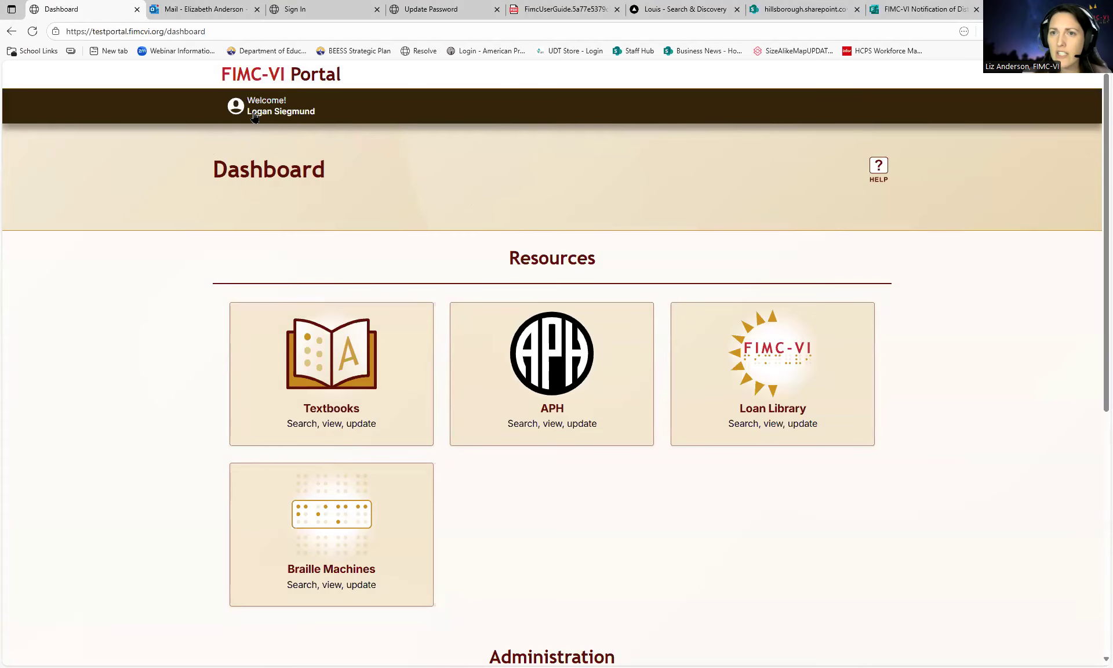
click(296, 113)
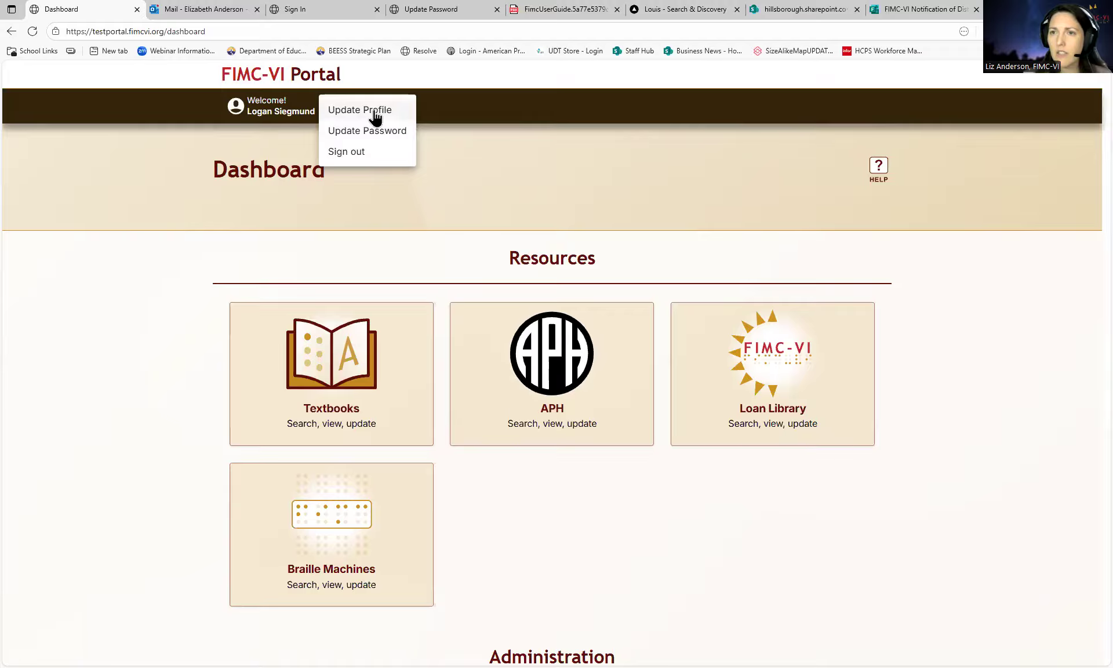
click(374, 117)
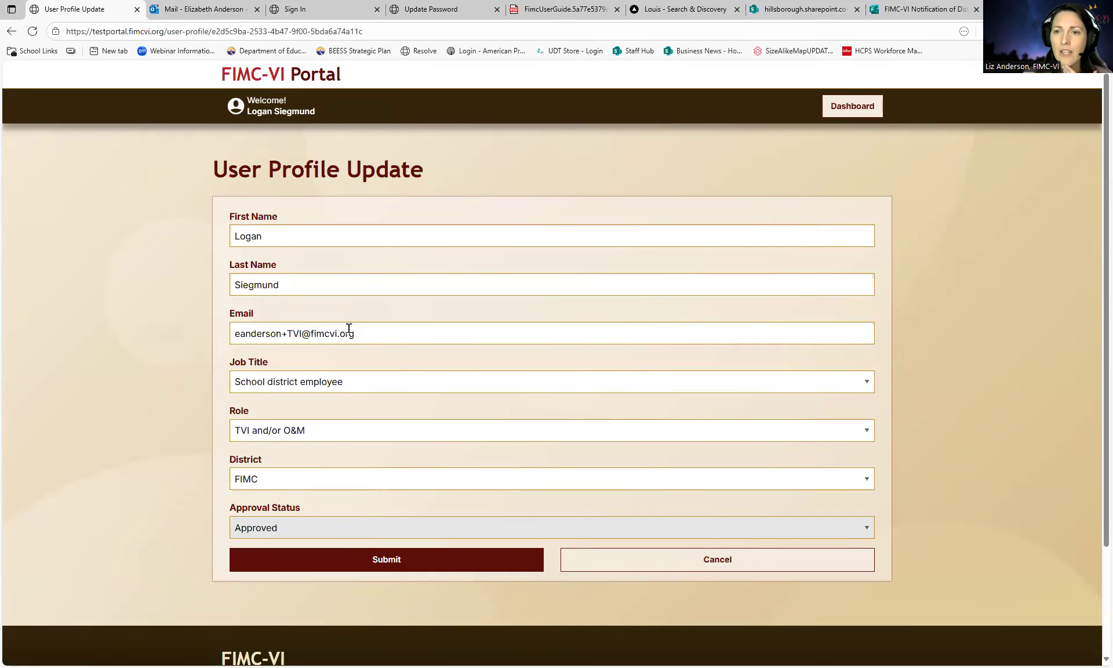
click(368, 331)
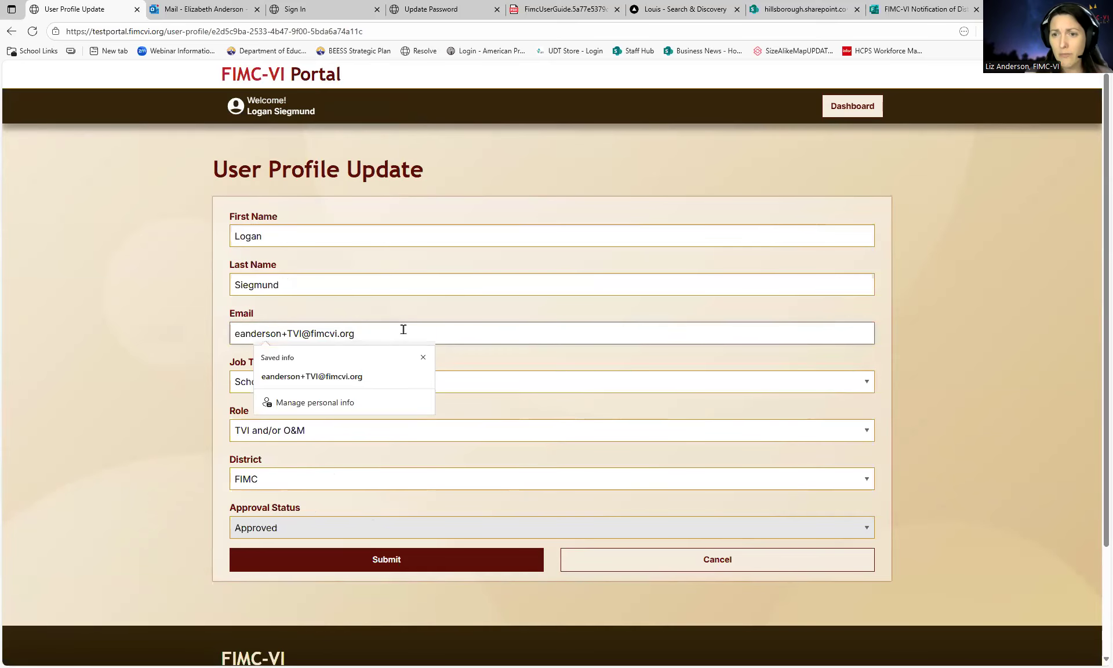
key(BackSpace)
key(BackSpace)
key(BackSpace)
key(BackSpace)
key(BackSpace)
key(BackSpace)
key(BackSpace)
key(BackSpace)
key(BackSpace)
key(BackSpace)
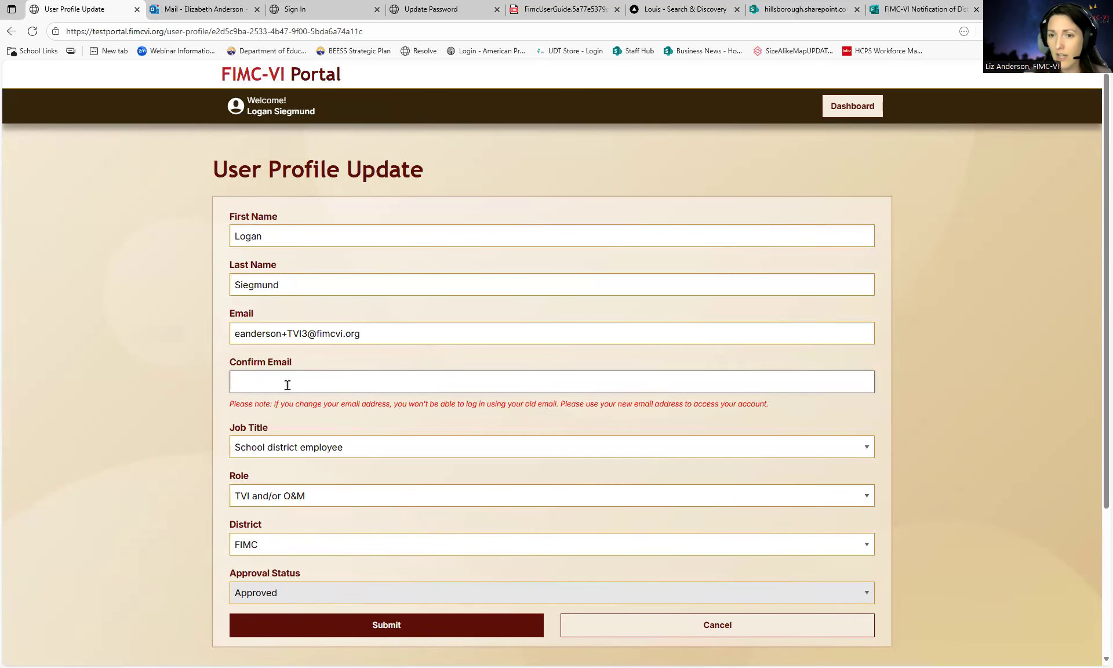
scroll(385, 406, down, 1)
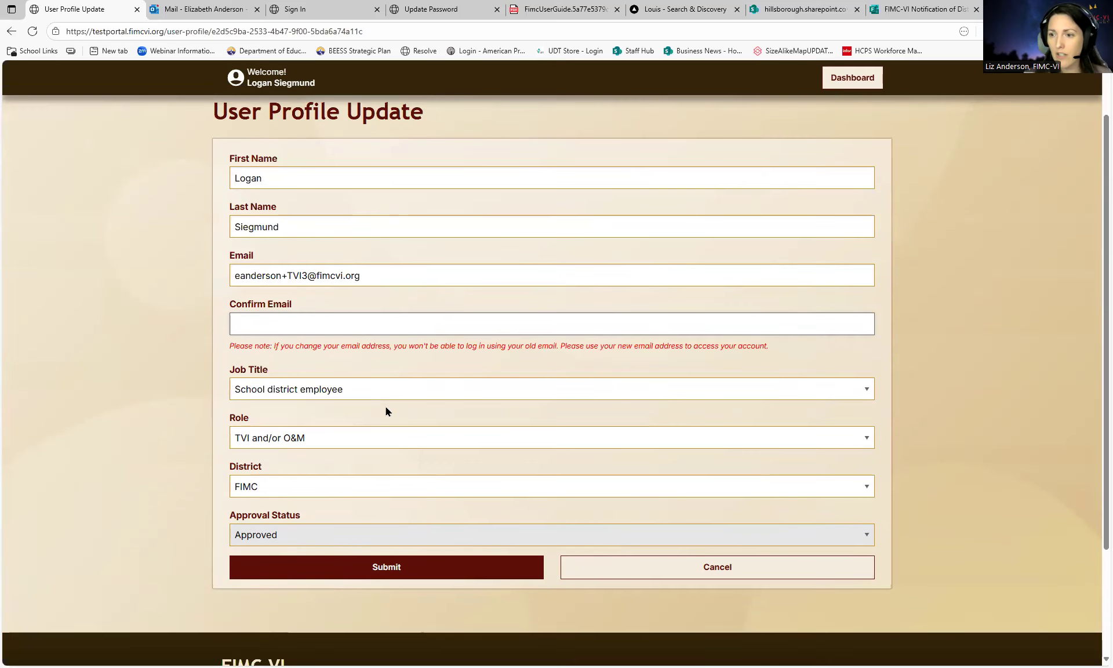
click(608, 573)
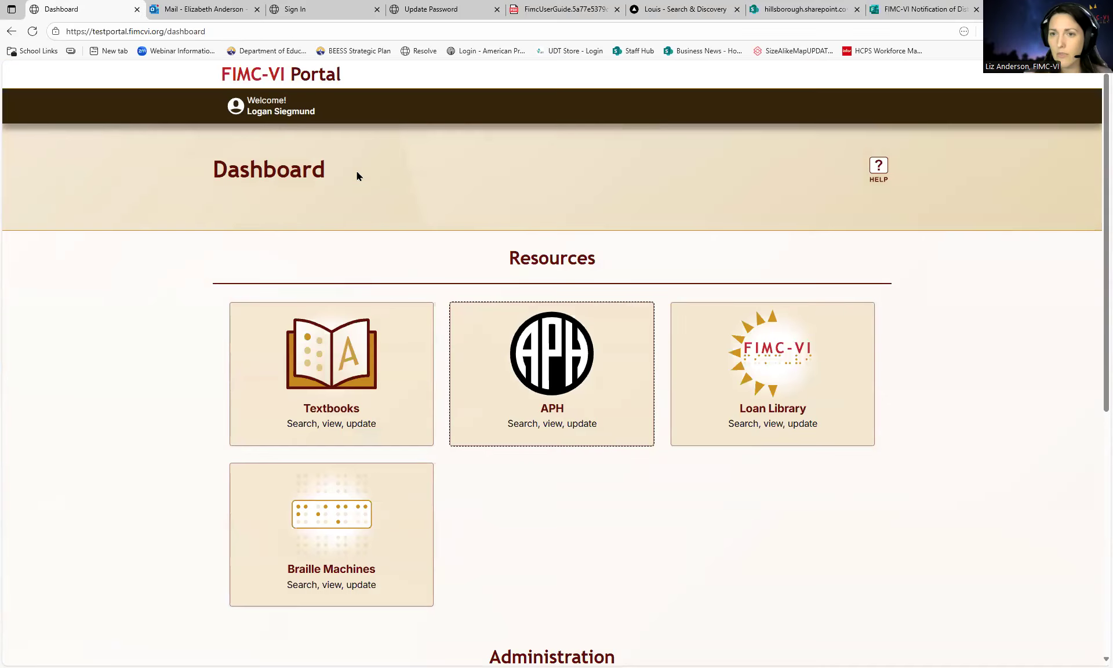
- In Update Profile, change the District from FIMC to WAKULLA and leave Role unchanged
click(290, 108)
click(376, 110)
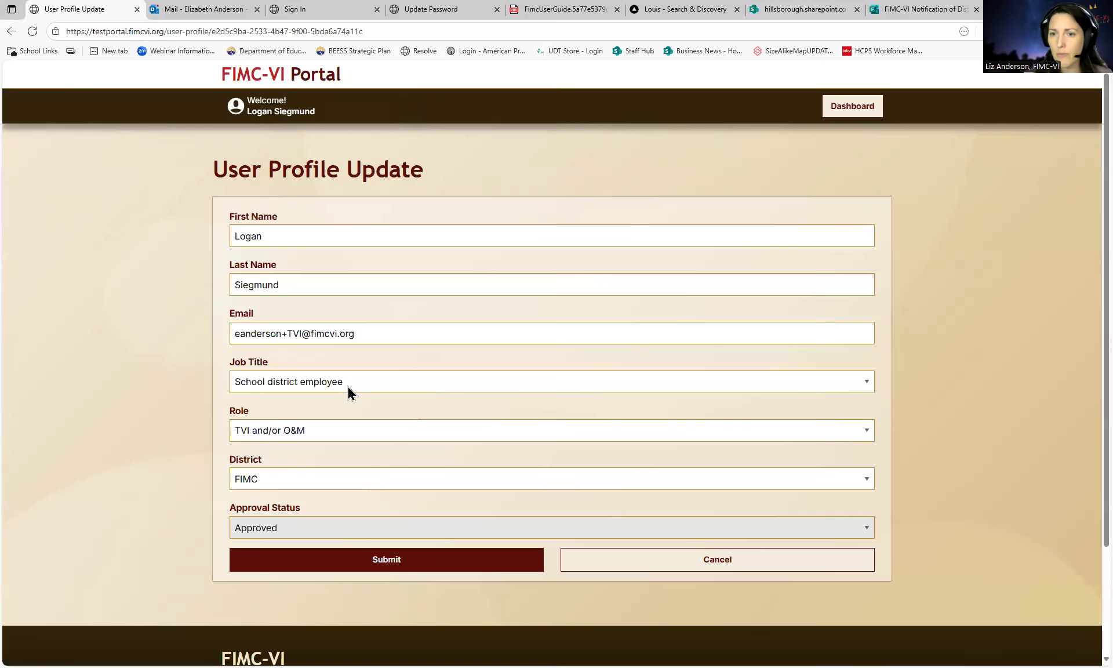
scroll(318, 405, down, 1)
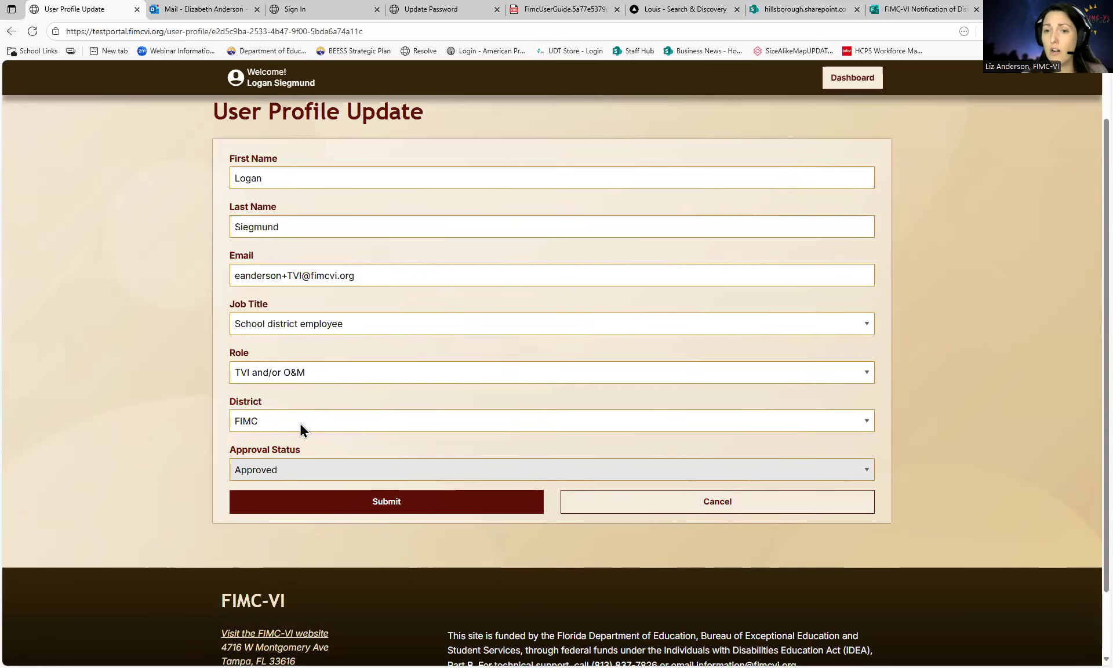
click(300, 423)
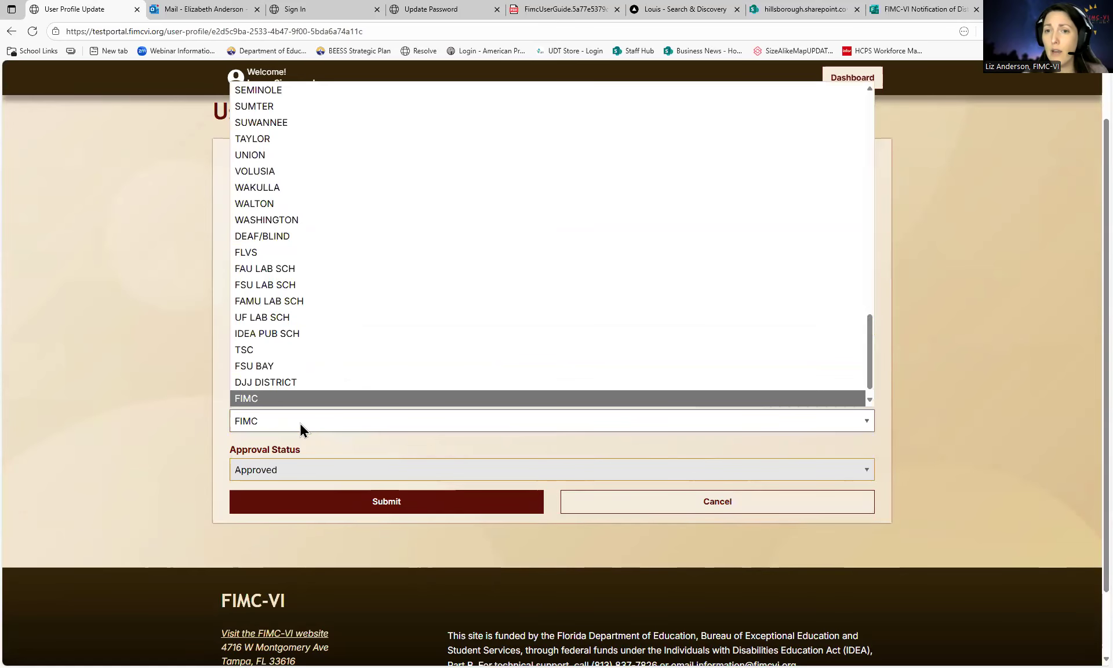
click(279, 187)
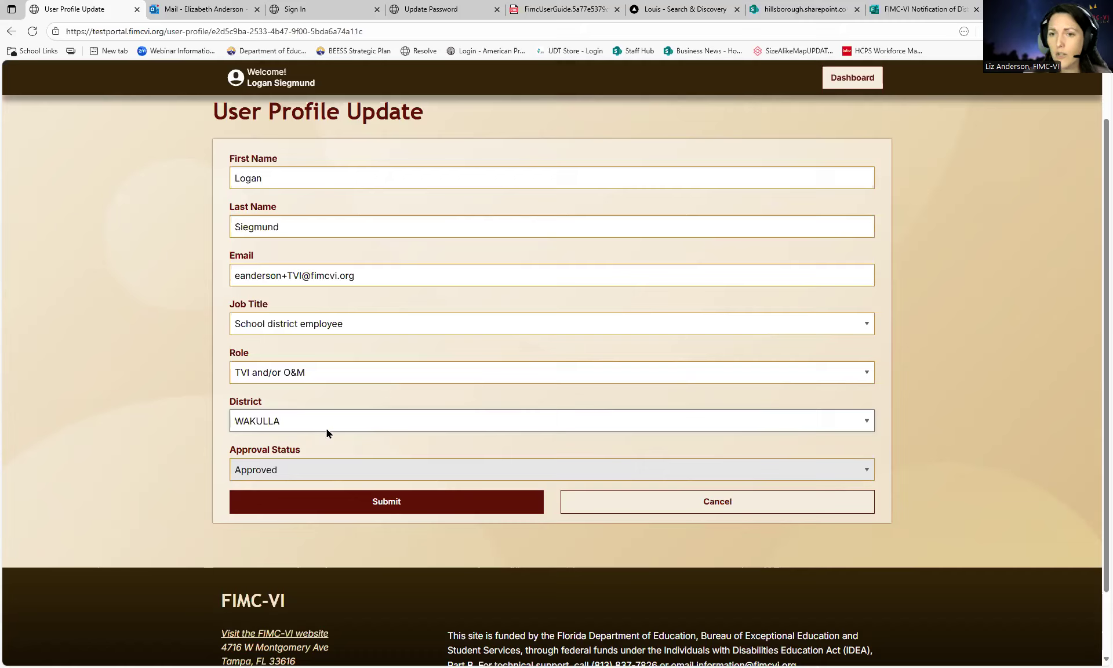
click(308, 371)
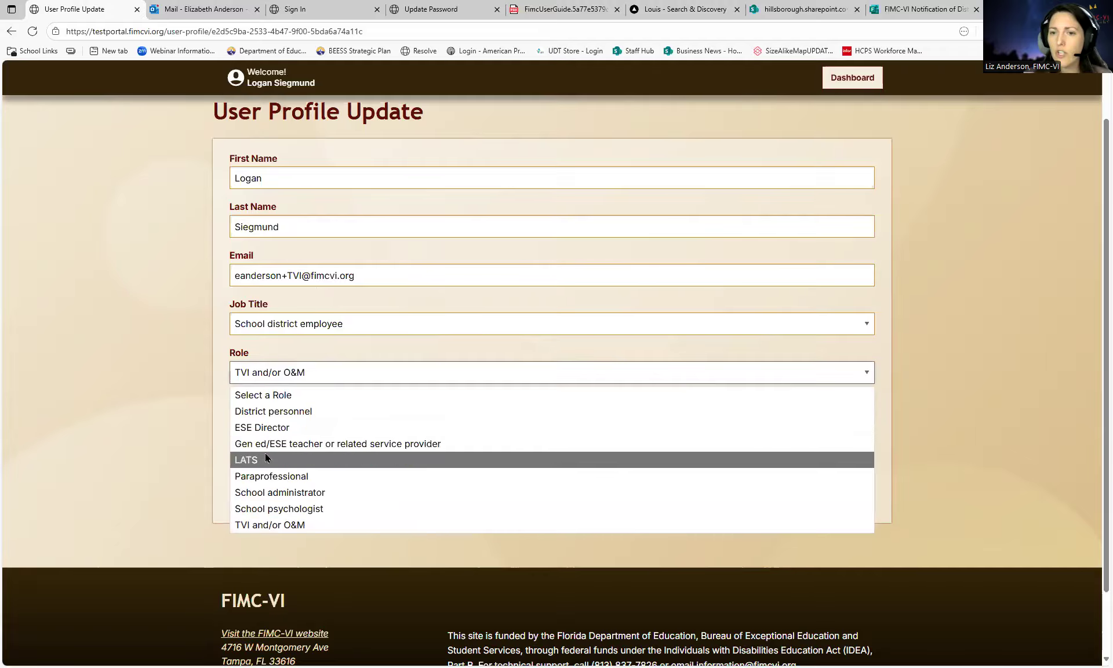
click(201, 401)
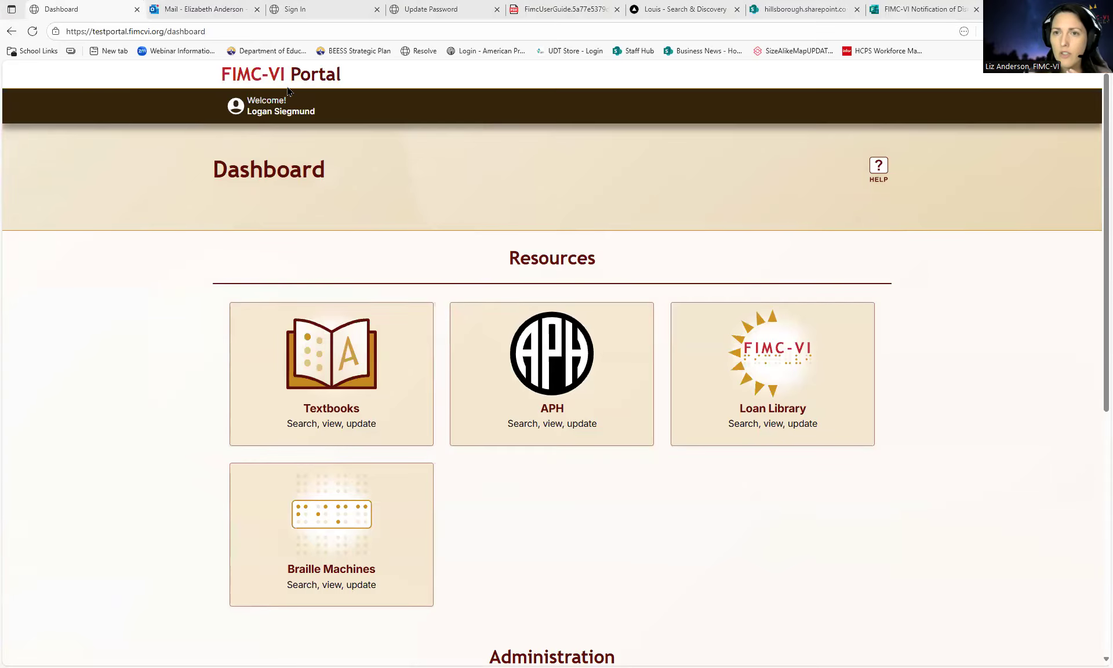
- Sign out and sign back in with the ESE test account's saved login
click(278, 111)
click(340, 153)
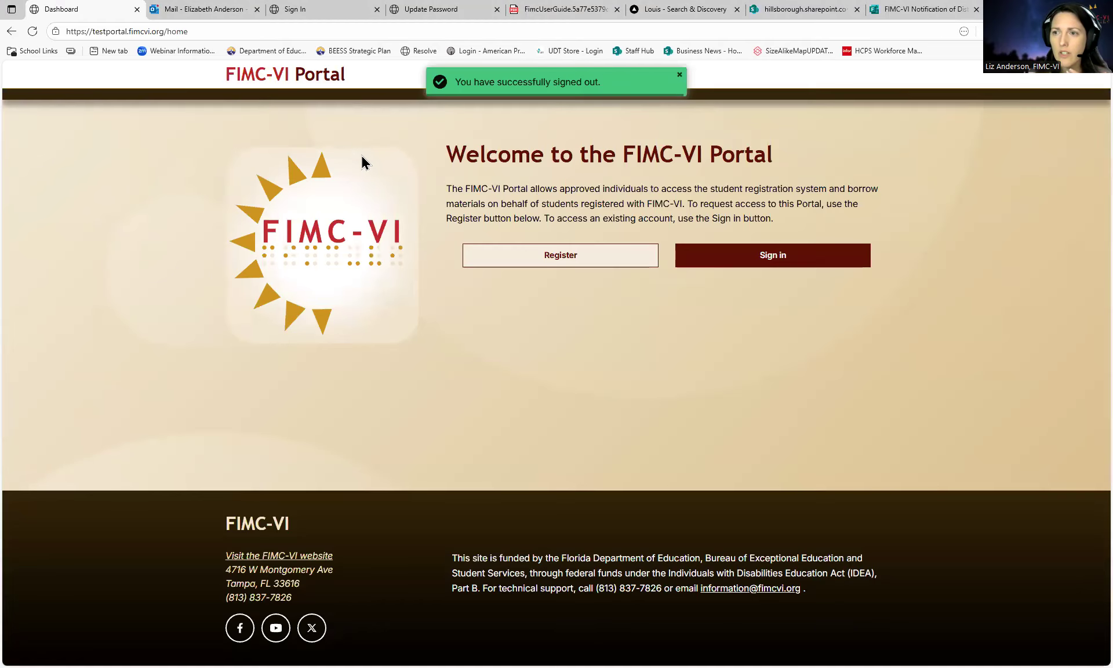
click(718, 264)
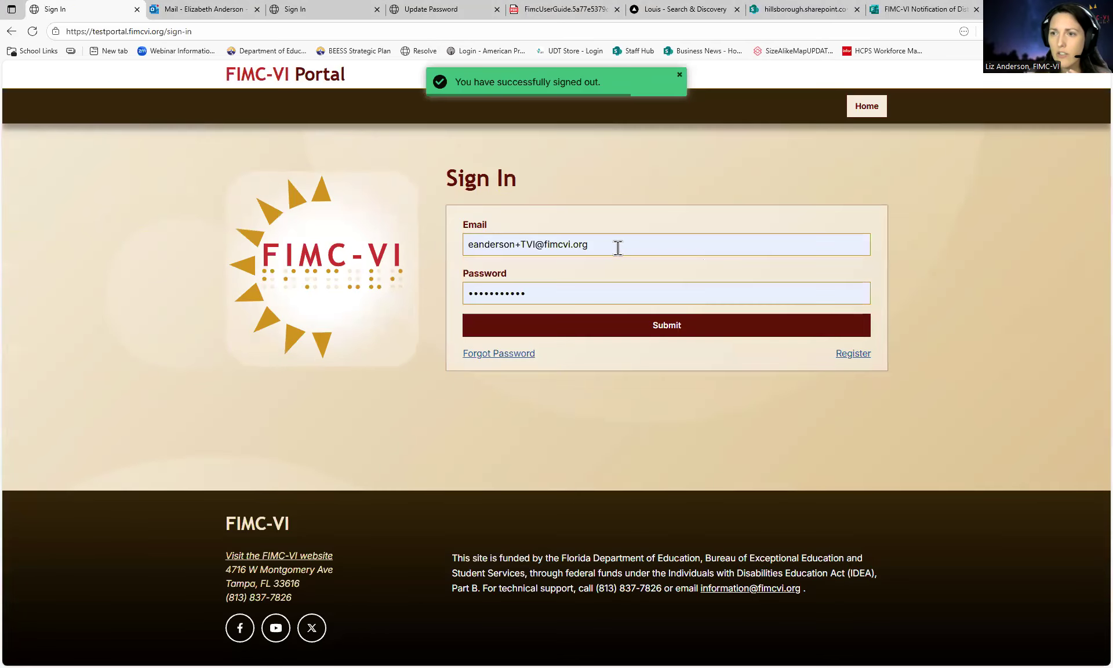
click(615, 246)
scroll(571, 355, down, 1)
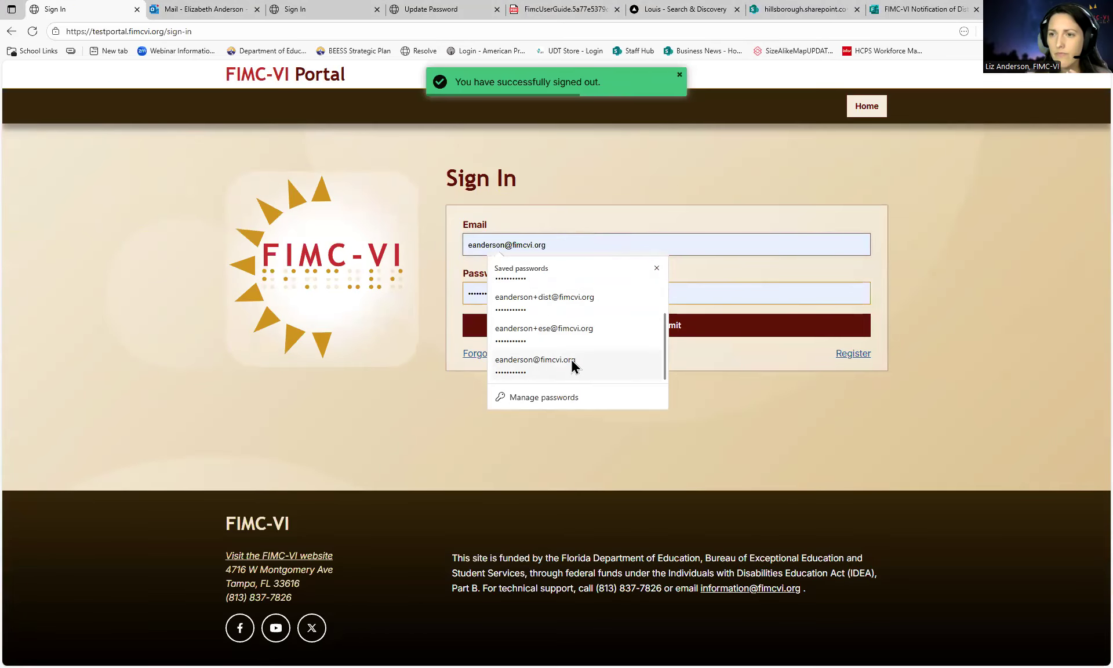
click(578, 330)
click(571, 332)
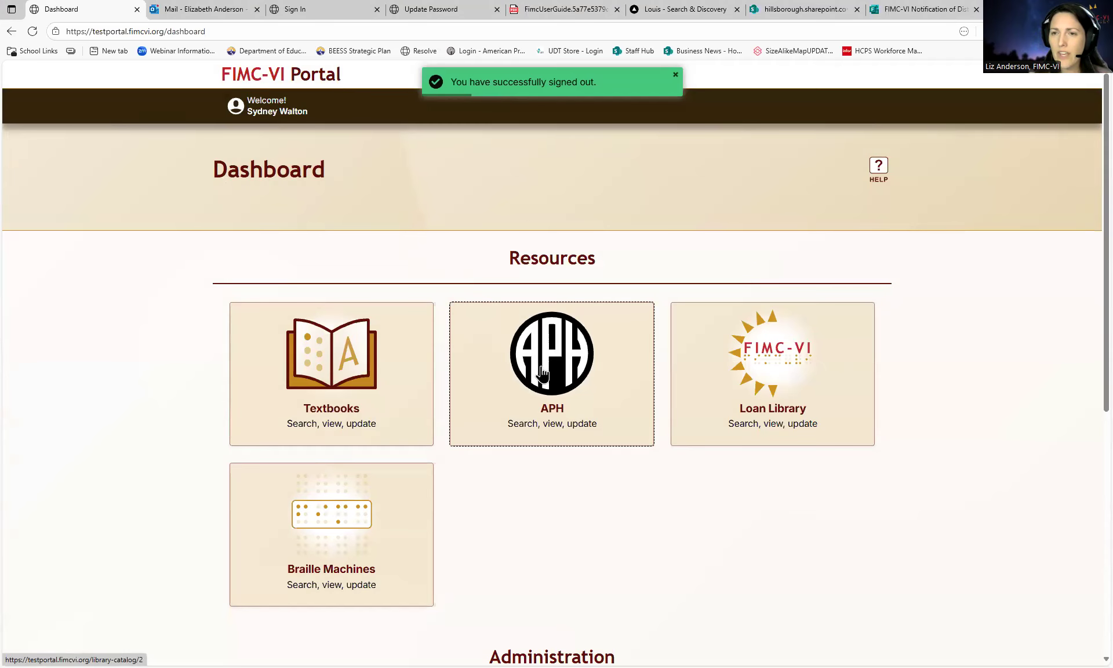
click(464, 334)
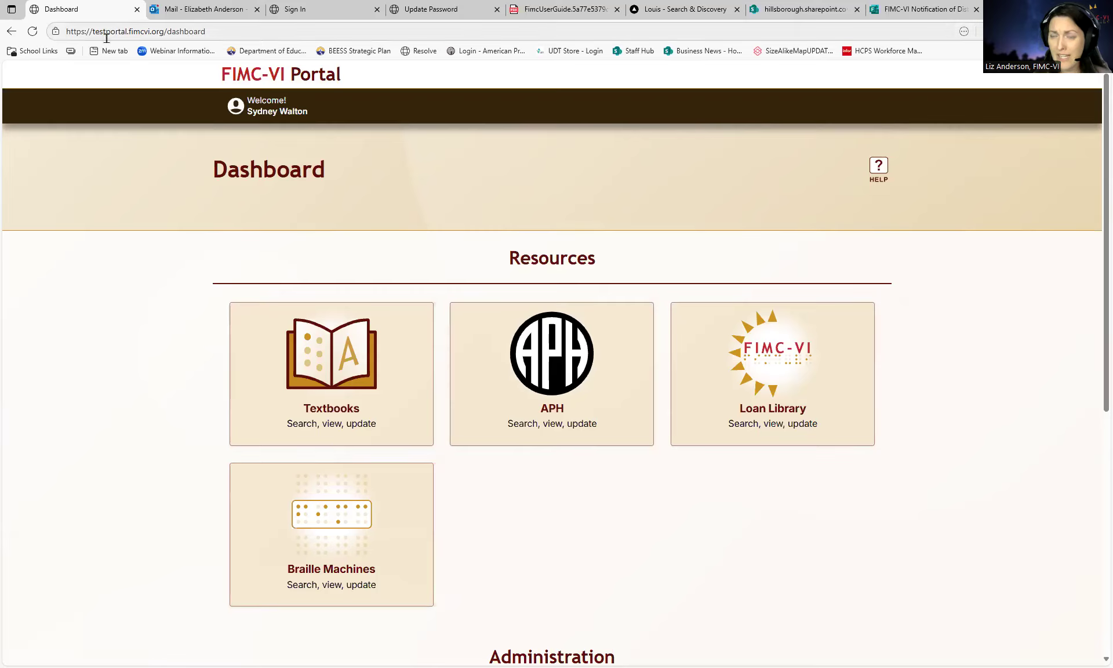
scroll(773, 400, down, 1)
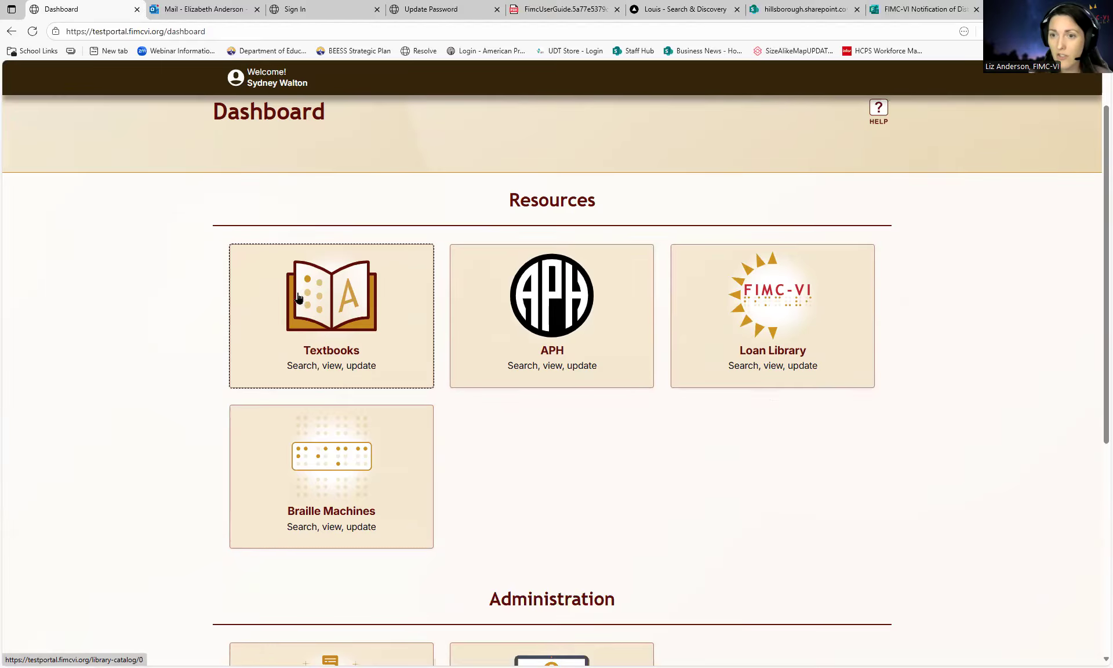
- Scroll down to Administration and open the User Management tile
scroll(545, 493, down, 3)
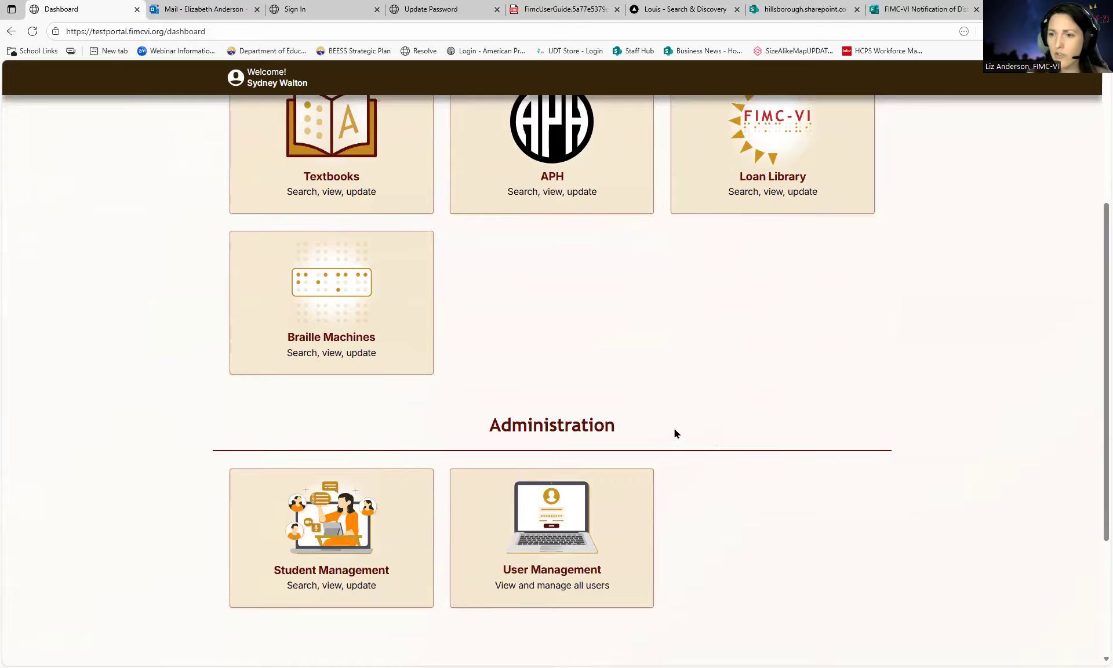
scroll(546, 398, down, 2)
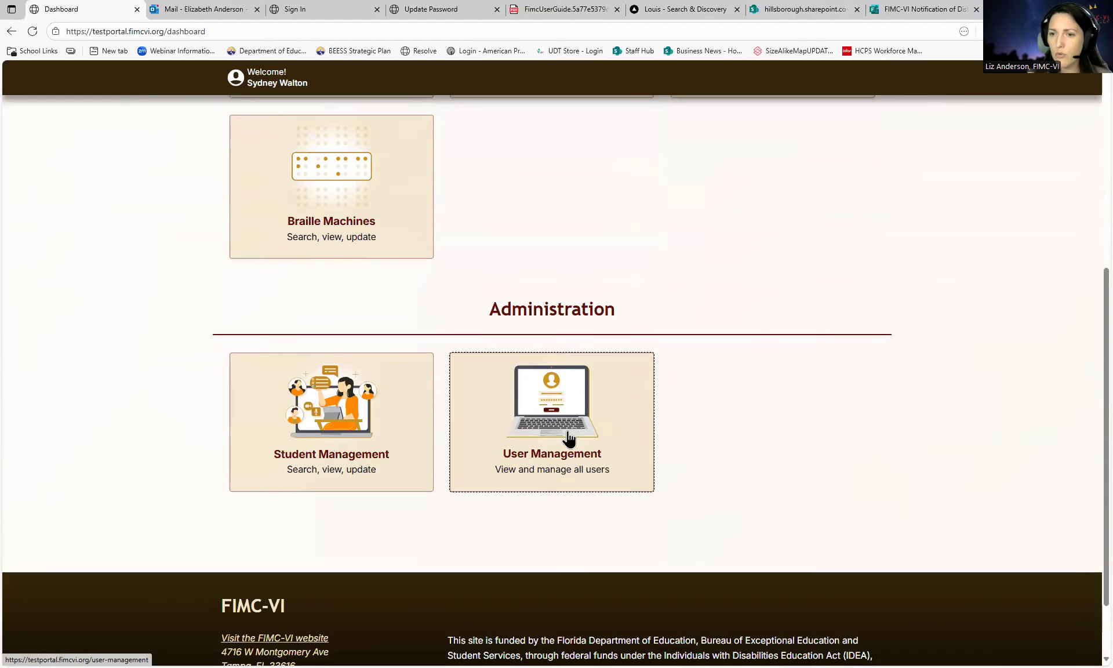
click(568, 432)
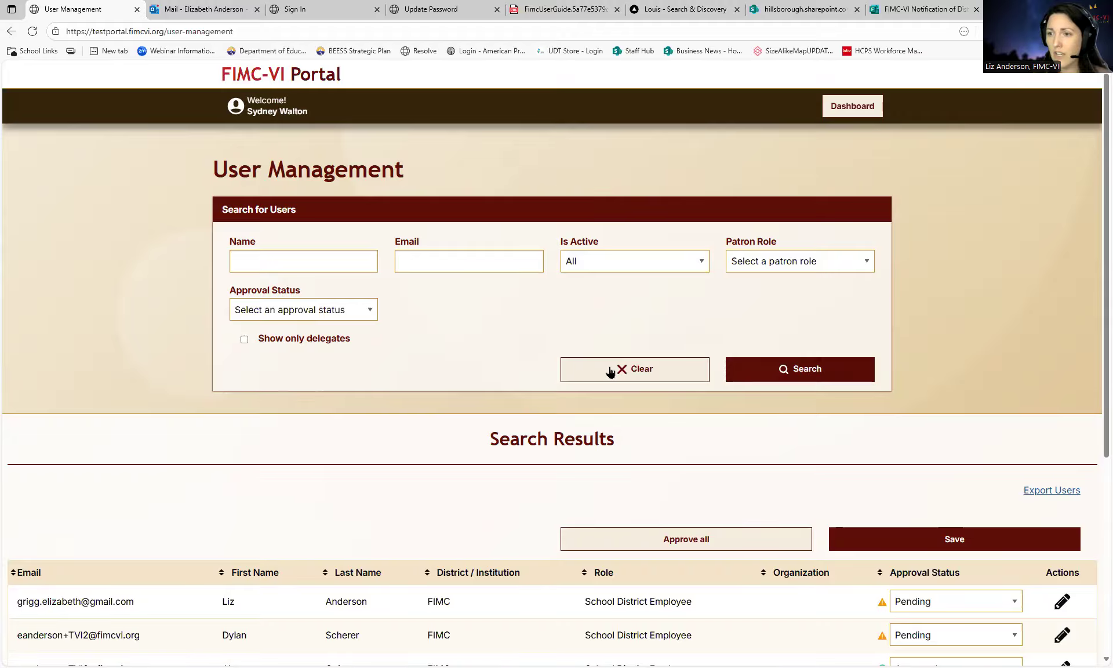
- Run the User Management search with no filters to list all users
click(775, 372)
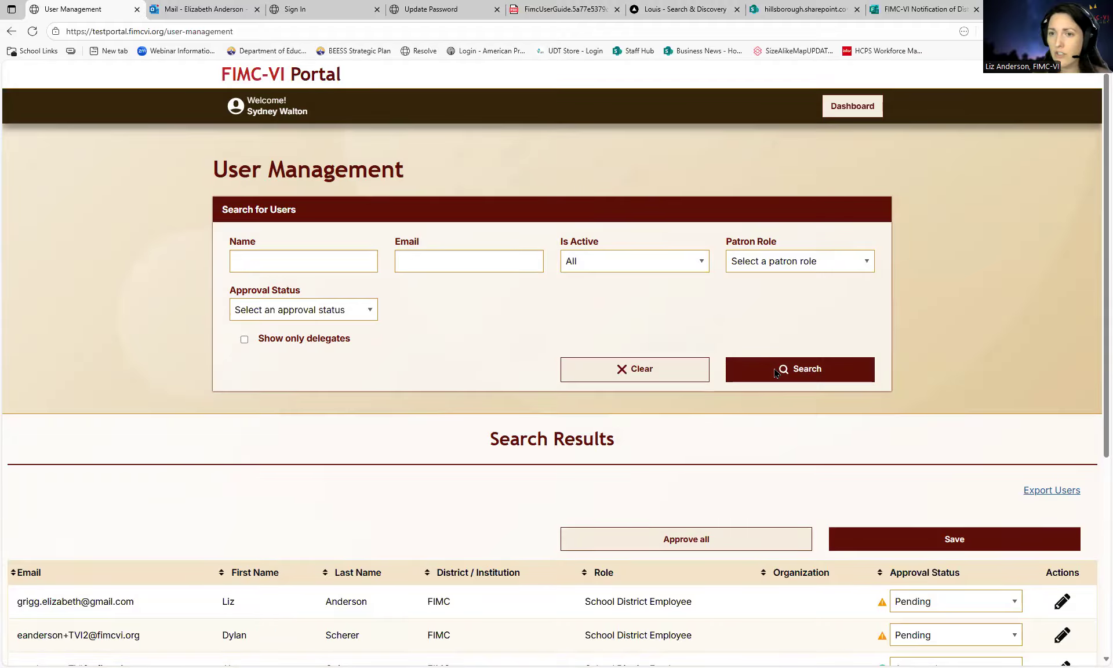
scroll(775, 372, down, 4)
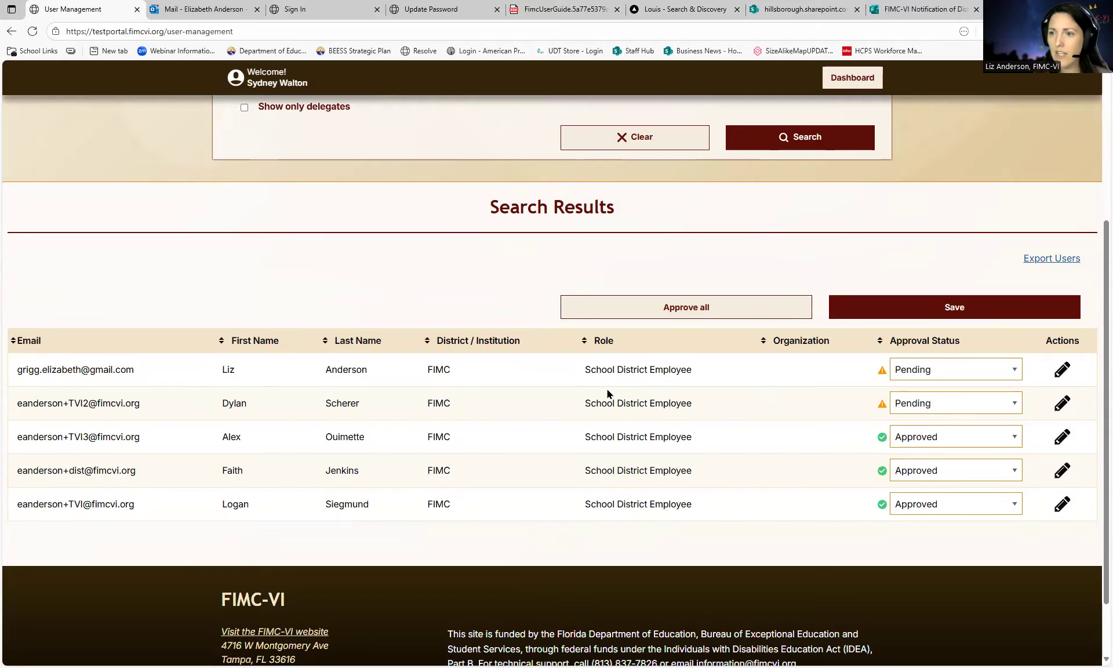
scroll(802, 395, down, 1)
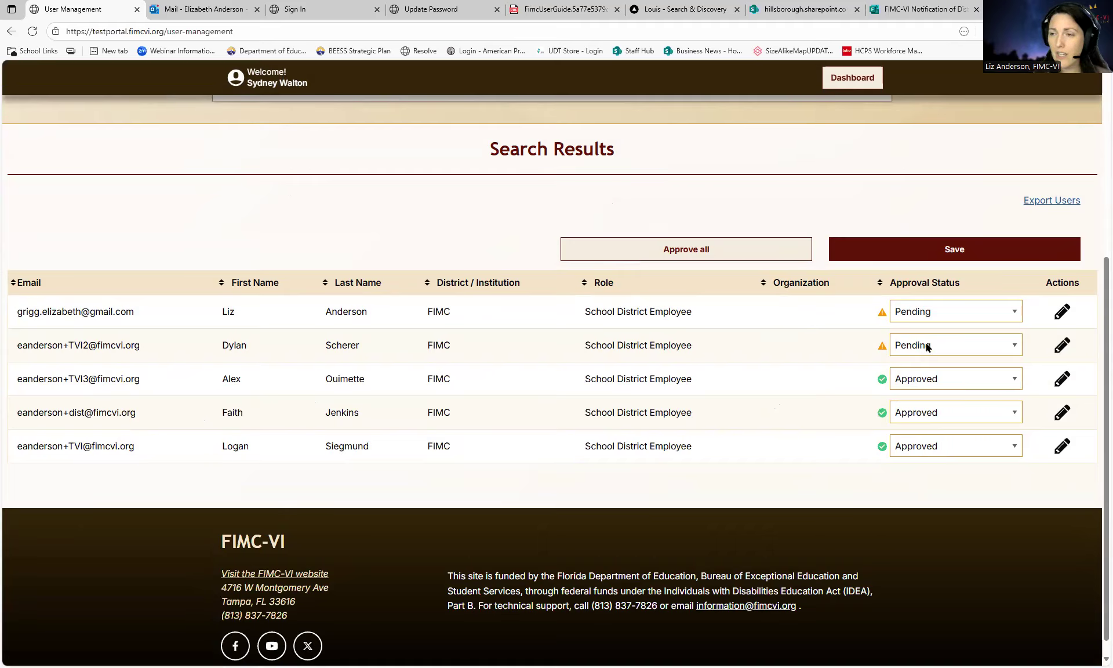
- Set the second user's Approval Status to Approved and the first user's to Not Approved, then save
click(972, 346)
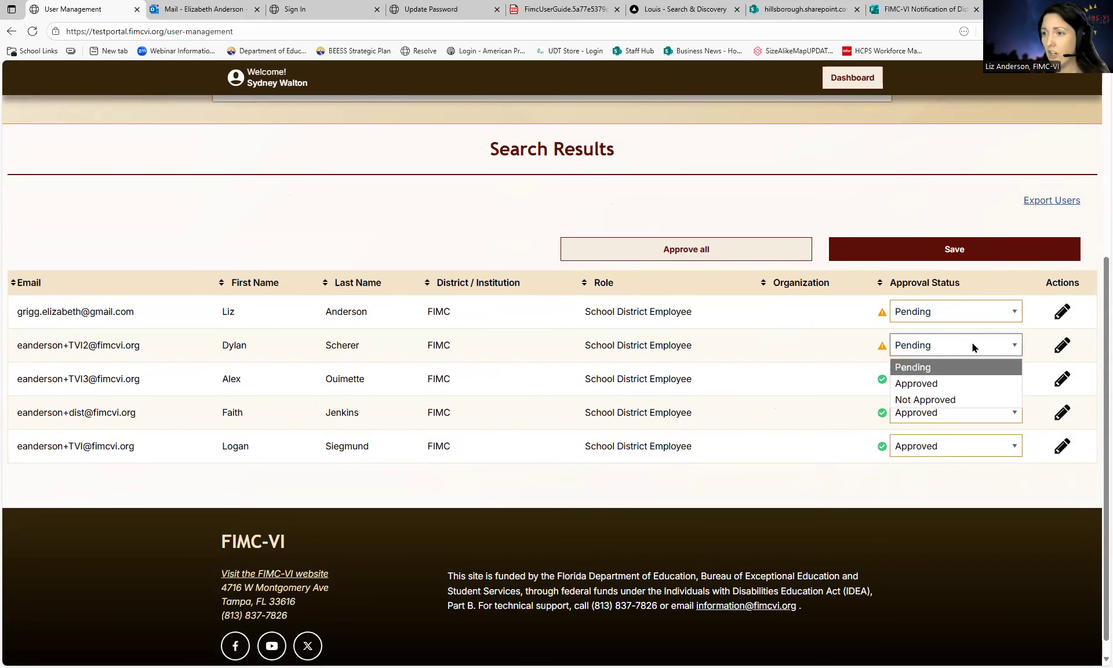
click(935, 385)
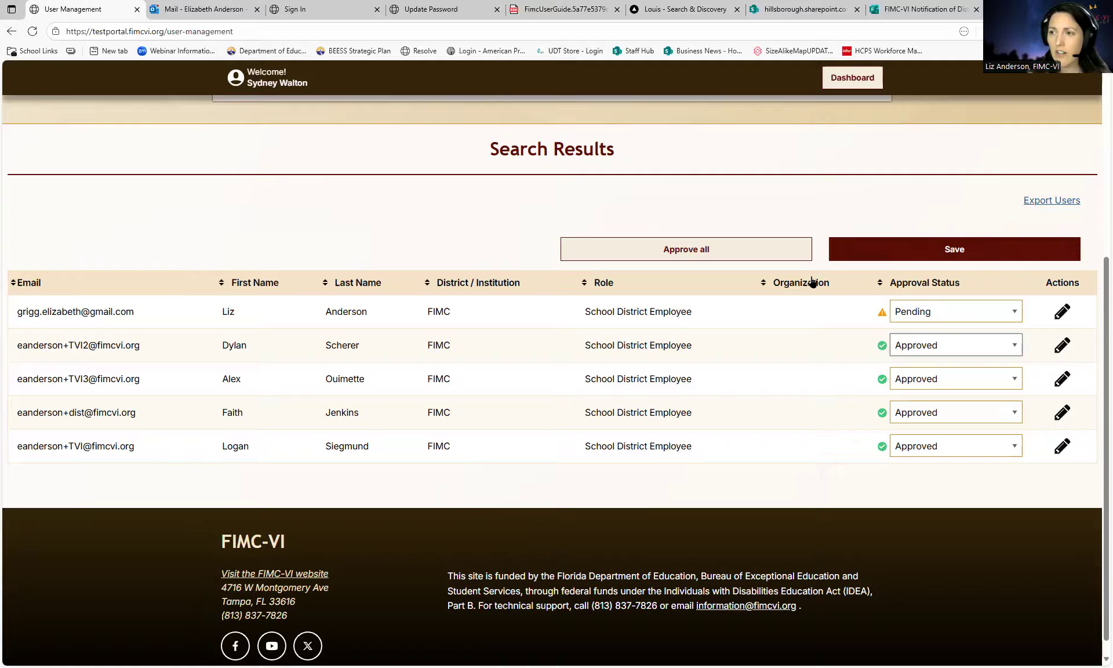
click(928, 310)
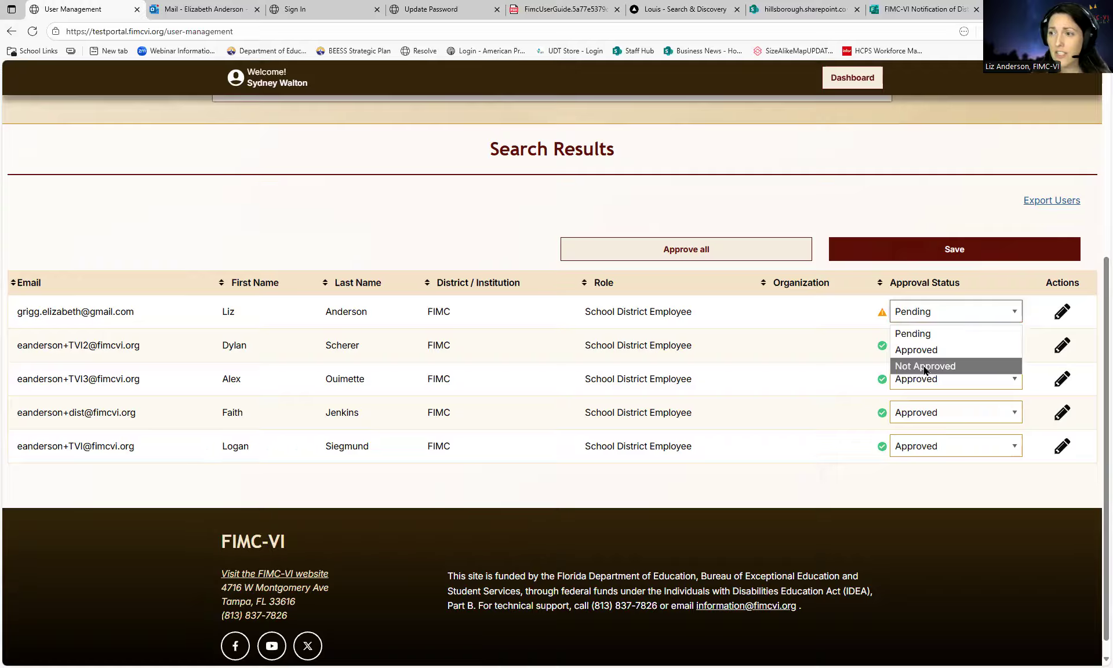
click(926, 365)
click(933, 252)
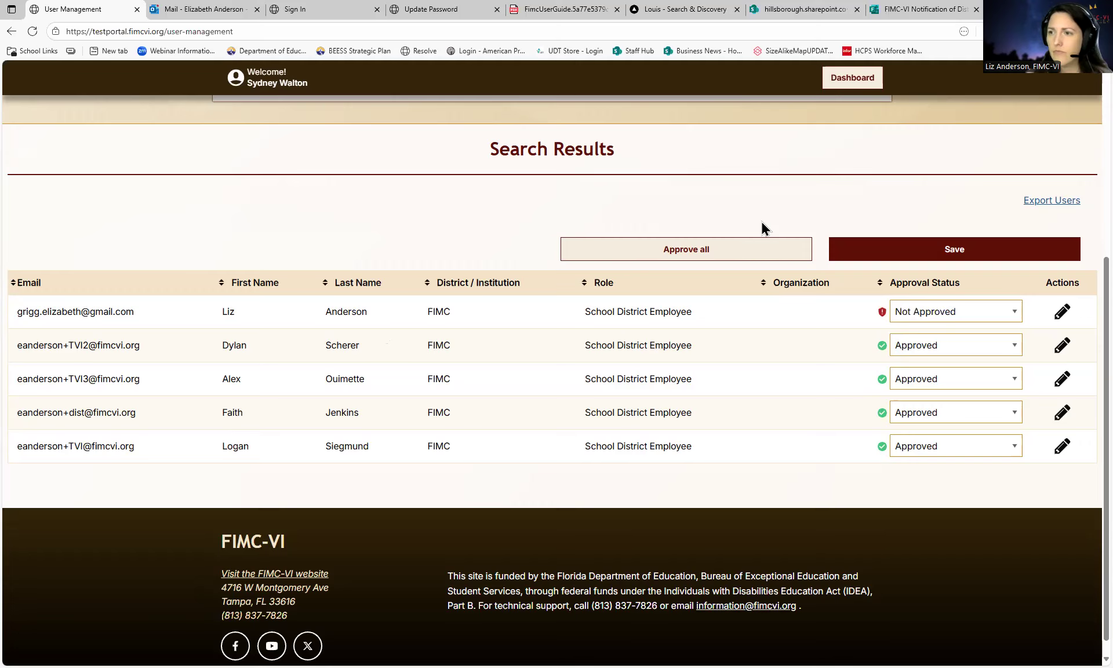
scroll(576, 280, up, 4)
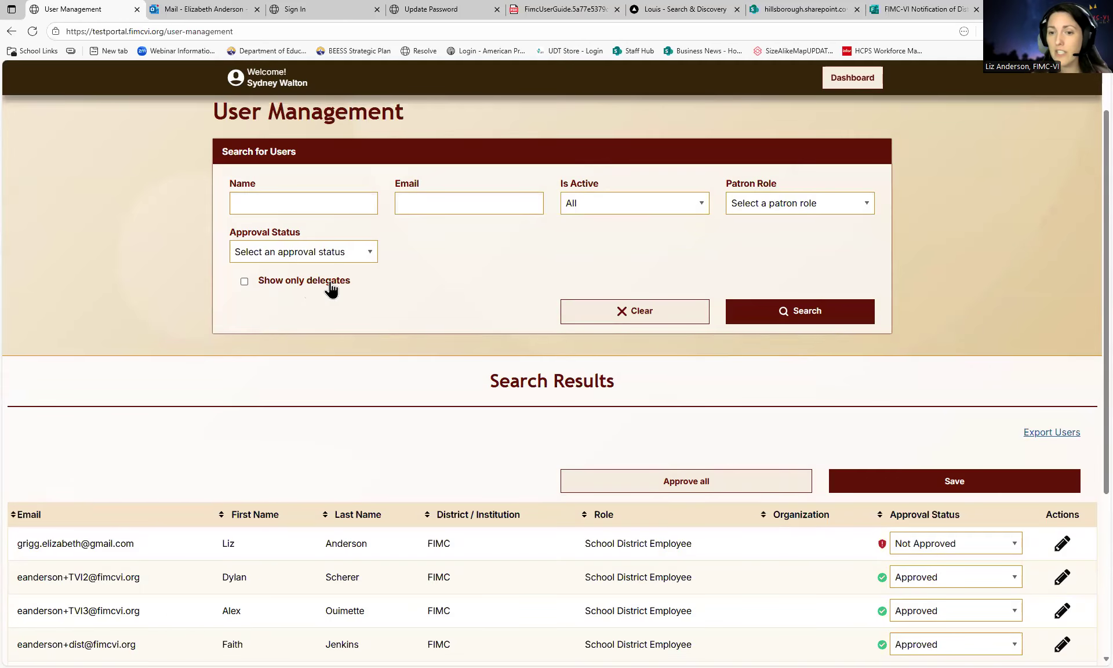
- Search for users with Show only delegates ticked
click(330, 285)
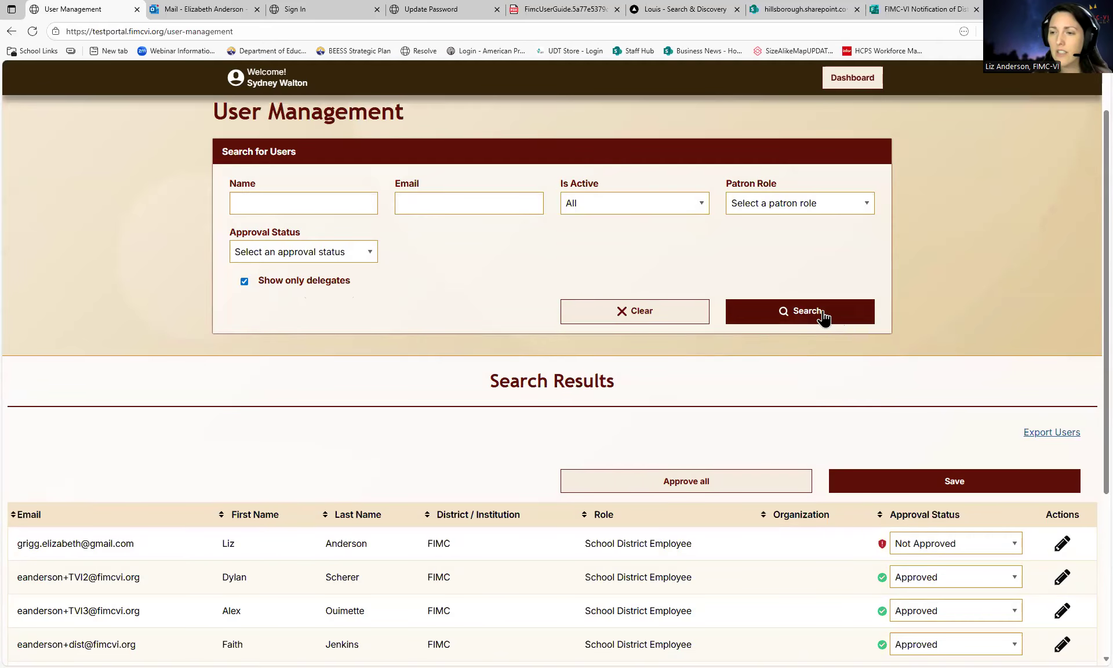
click(837, 317)
scroll(967, 329, down, 2)
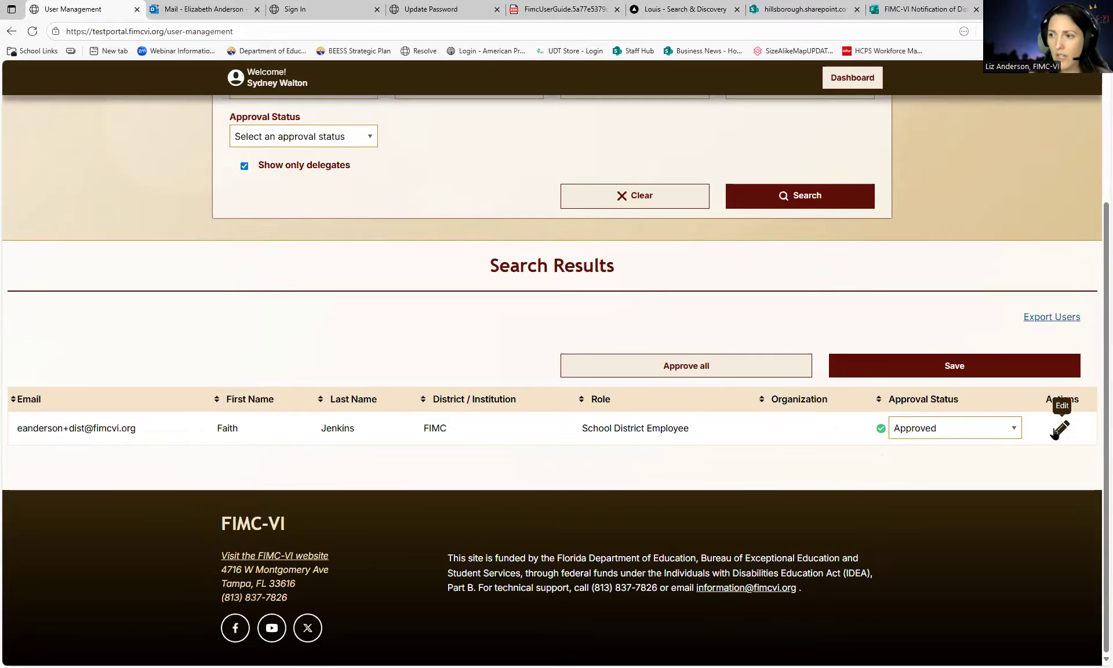
- Resubmit the delegate user's profile with delegate authorization still granted
click(1061, 429)
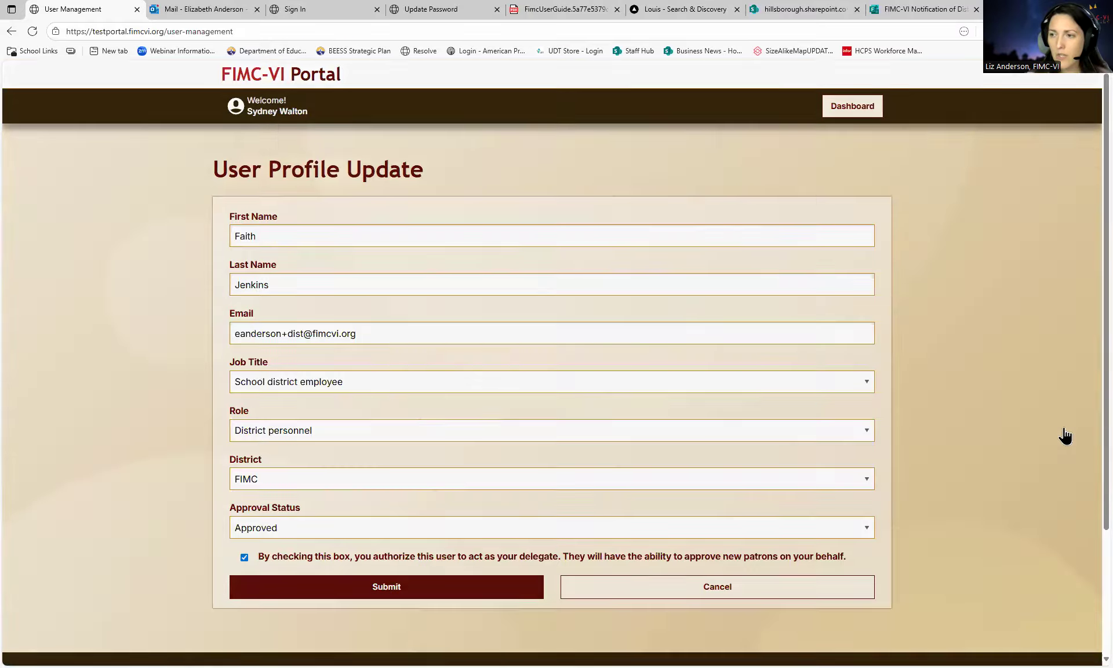
scroll(559, 392, down, 2)
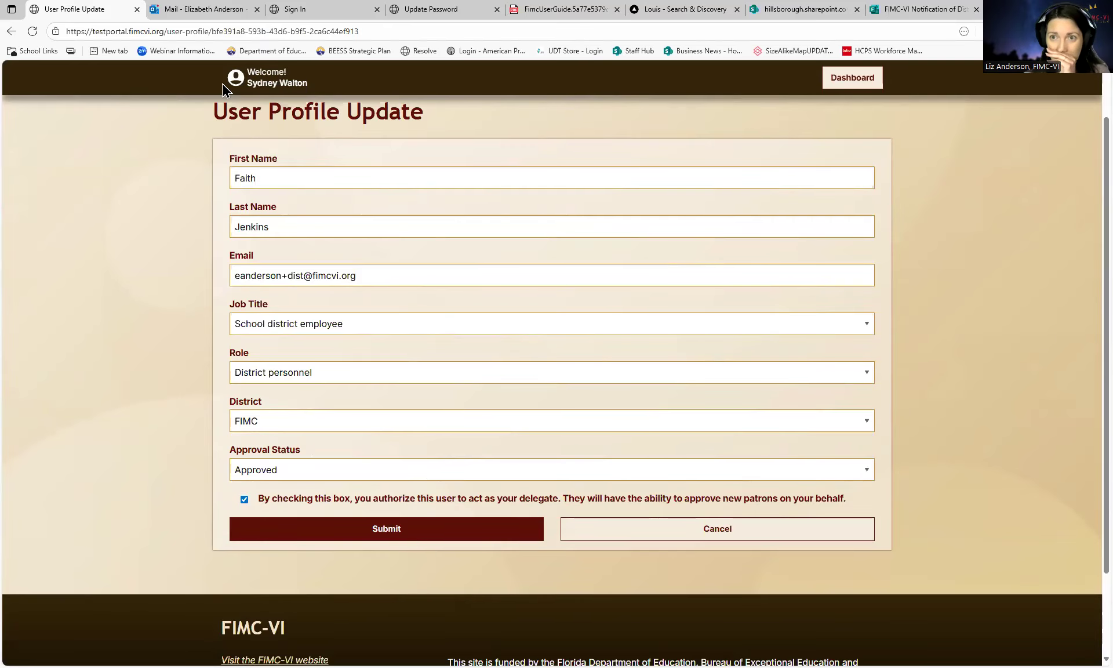
click(266, 502)
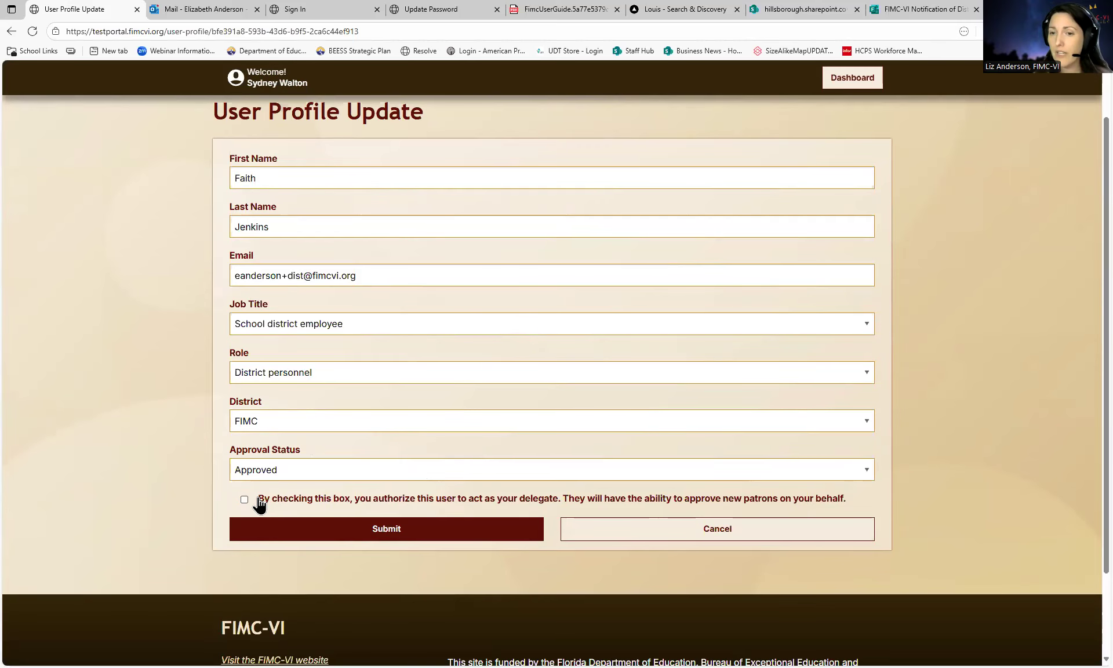
click(265, 503)
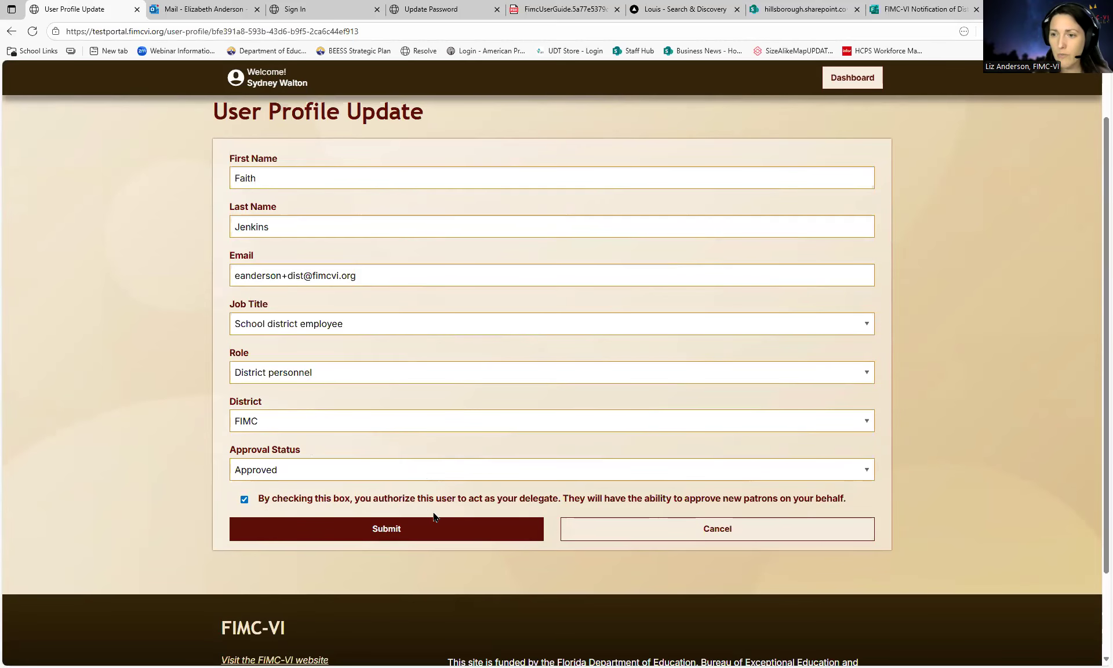
click(387, 530)
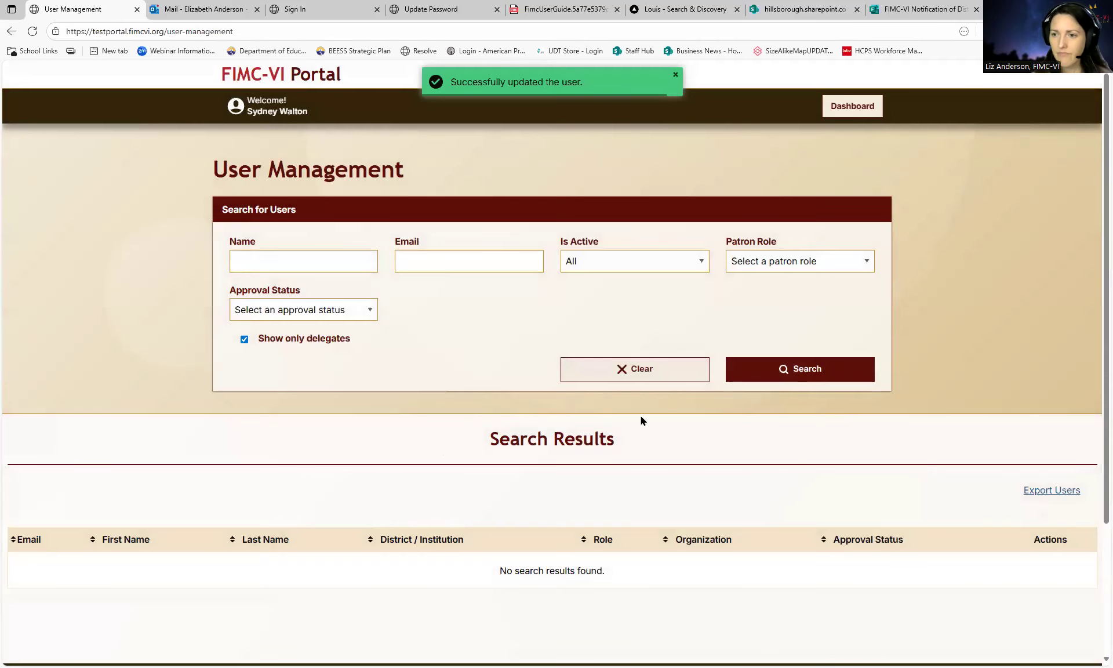
scroll(693, 444, down, 2)
click(659, 259)
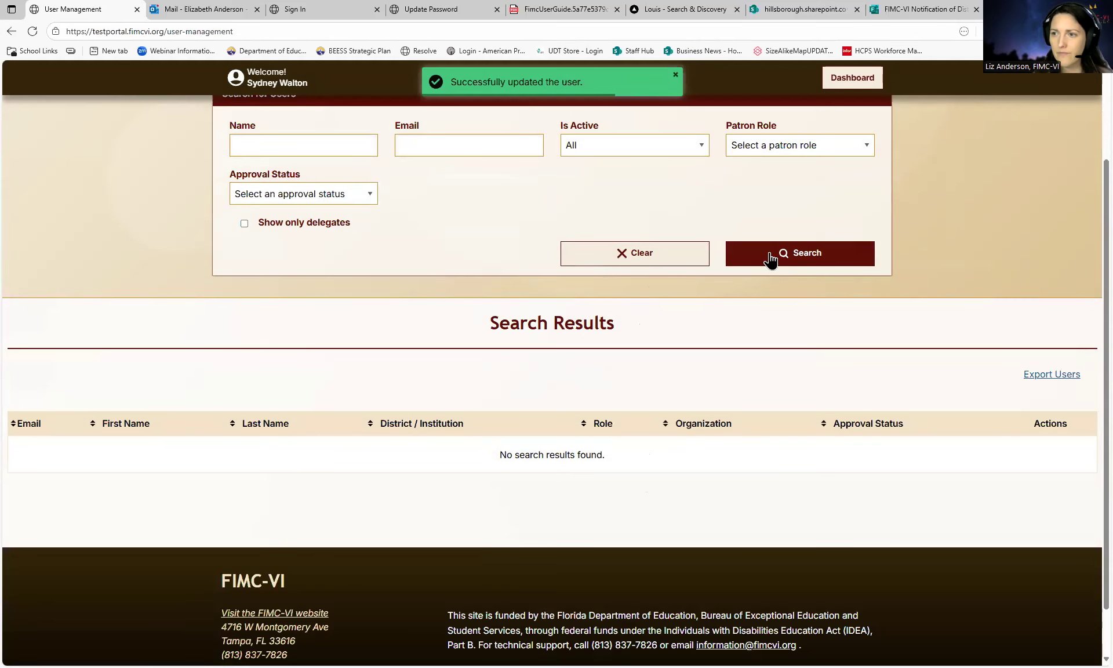
click(772, 256)
click(284, 226)
click(799, 259)
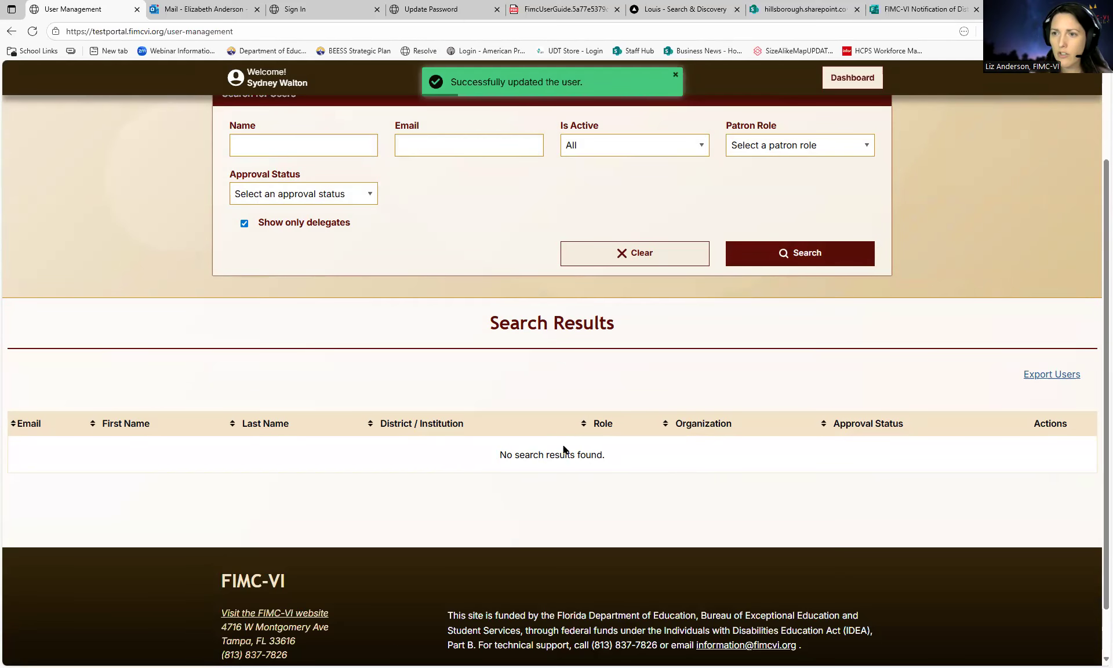
click(654, 260)
click(839, 262)
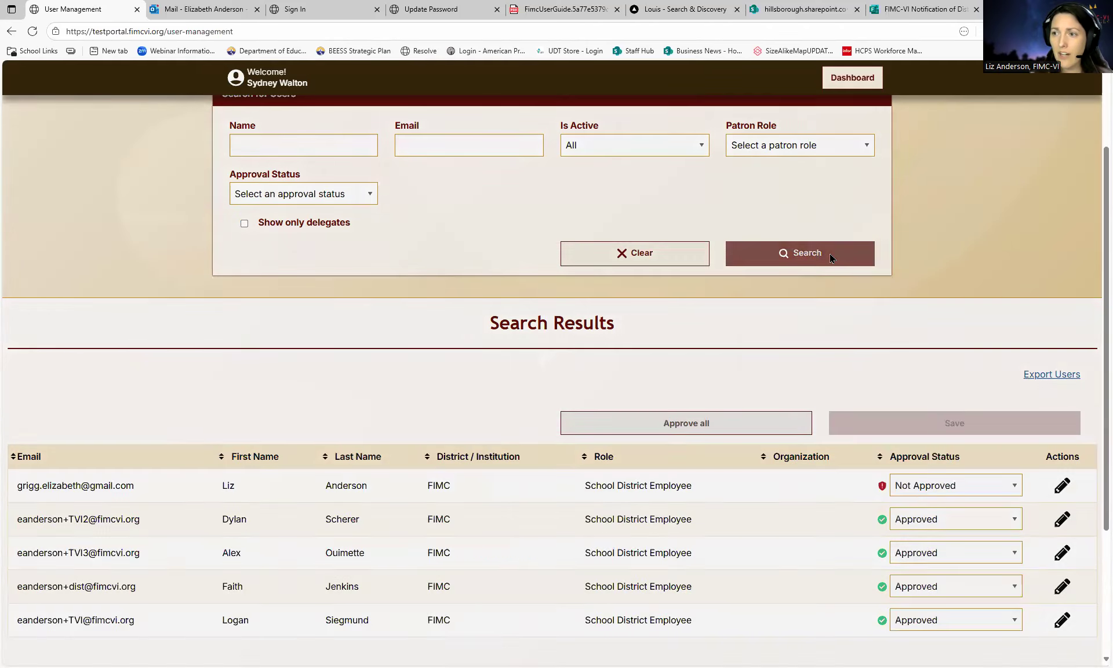
scroll(750, 400, down, 2)
scroll(750, 402, down, 1)
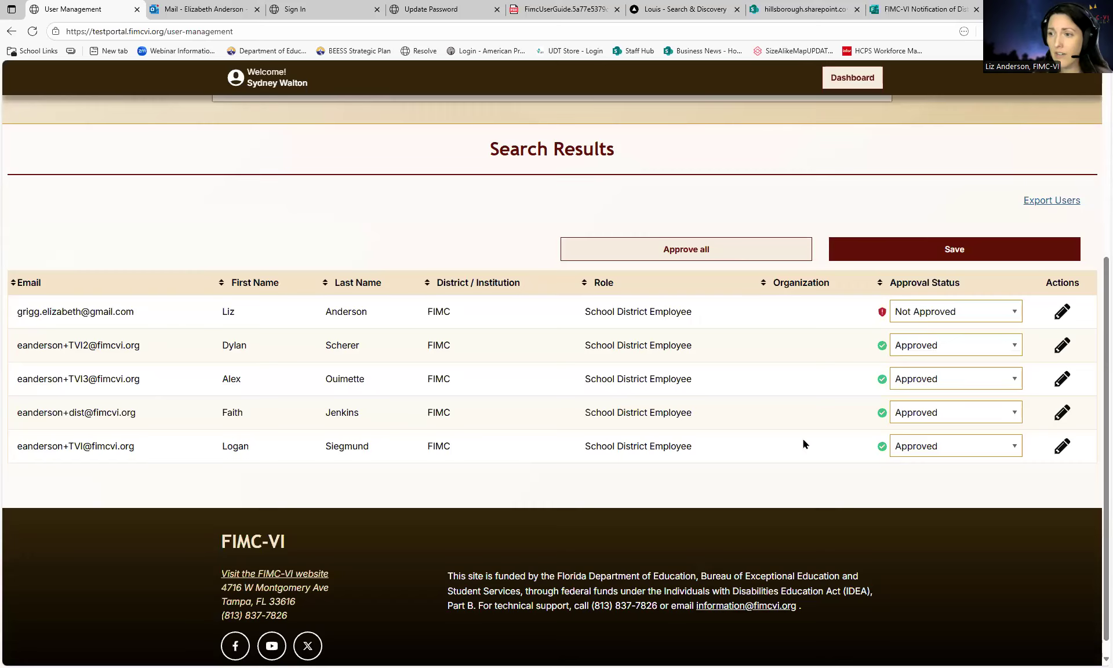
click(1061, 448)
scroll(457, 437, down, 3)
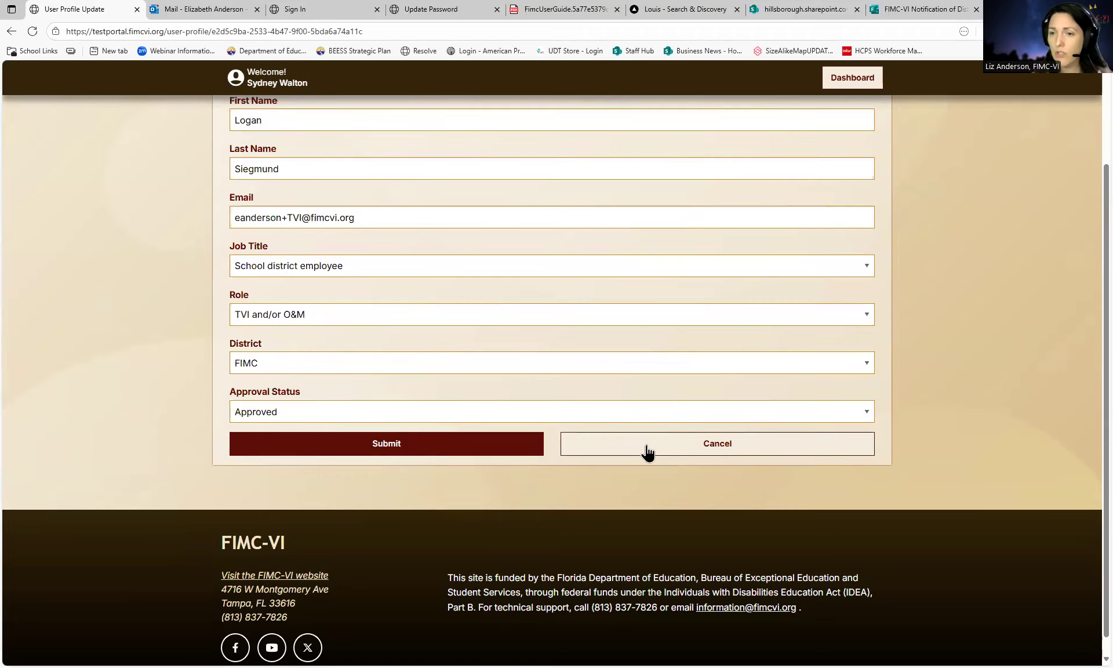
click(323, 318)
click(286, 355)
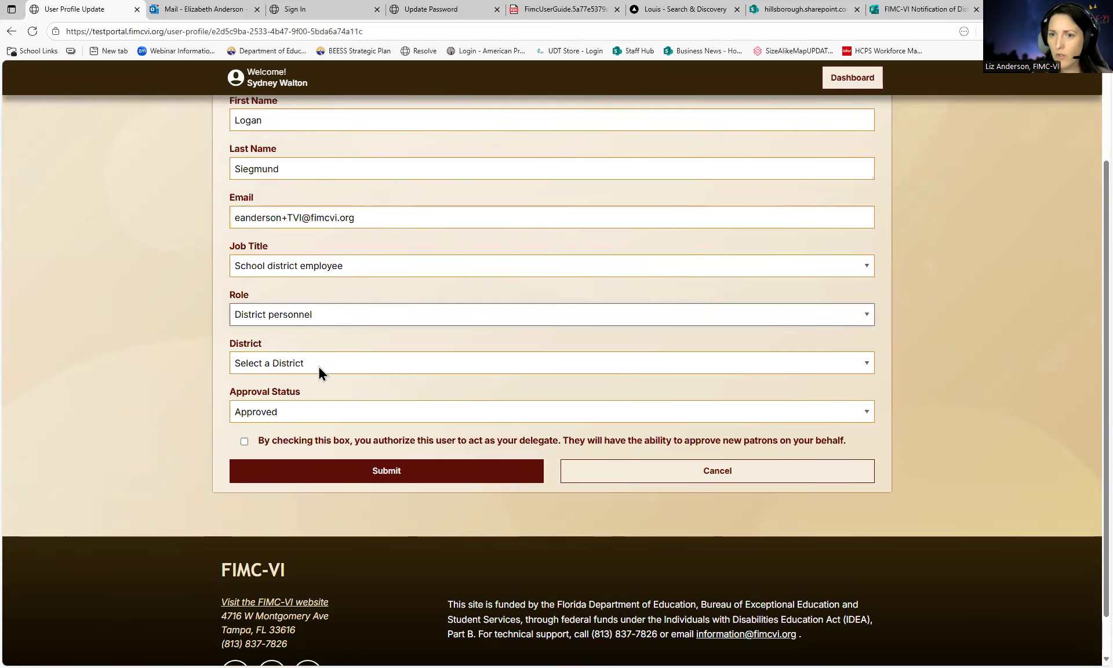
click(616, 474)
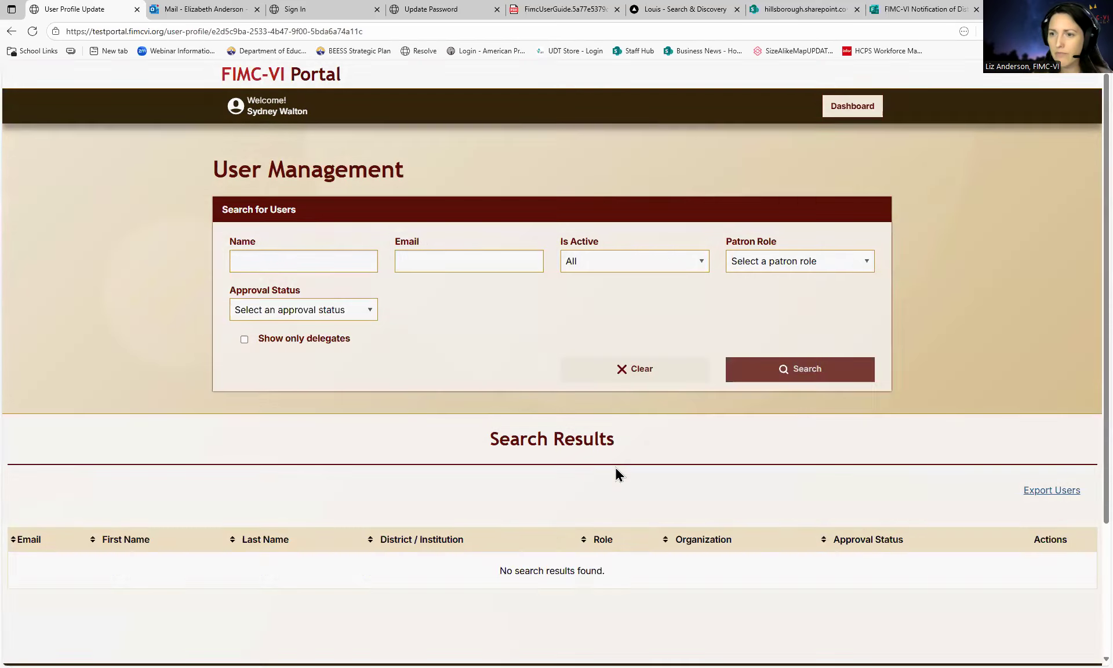
- Check the second user's approval status choices, leaving the status unchanged
scroll(729, 492, down, 2)
scroll(729, 492, down, 1)
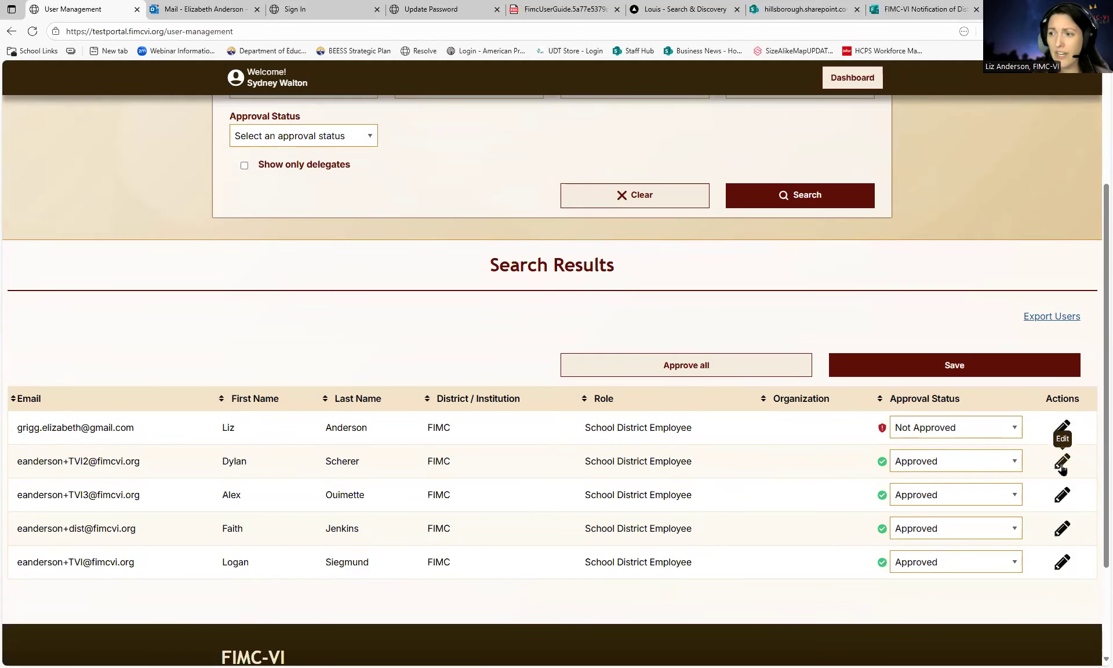
click(952, 463)
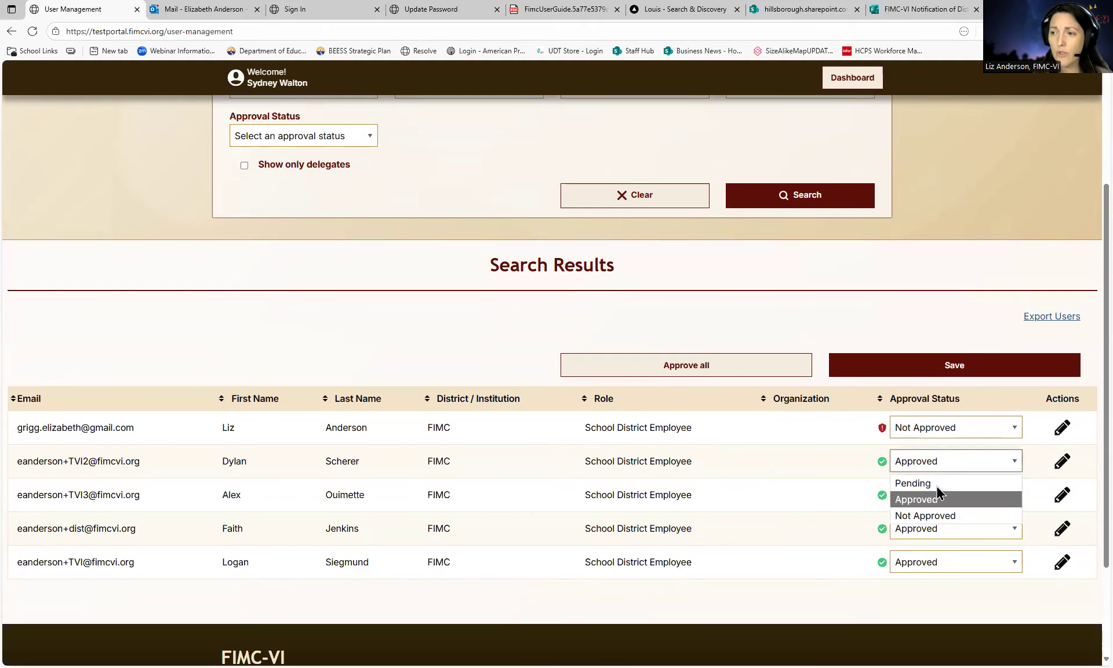
click(913, 325)
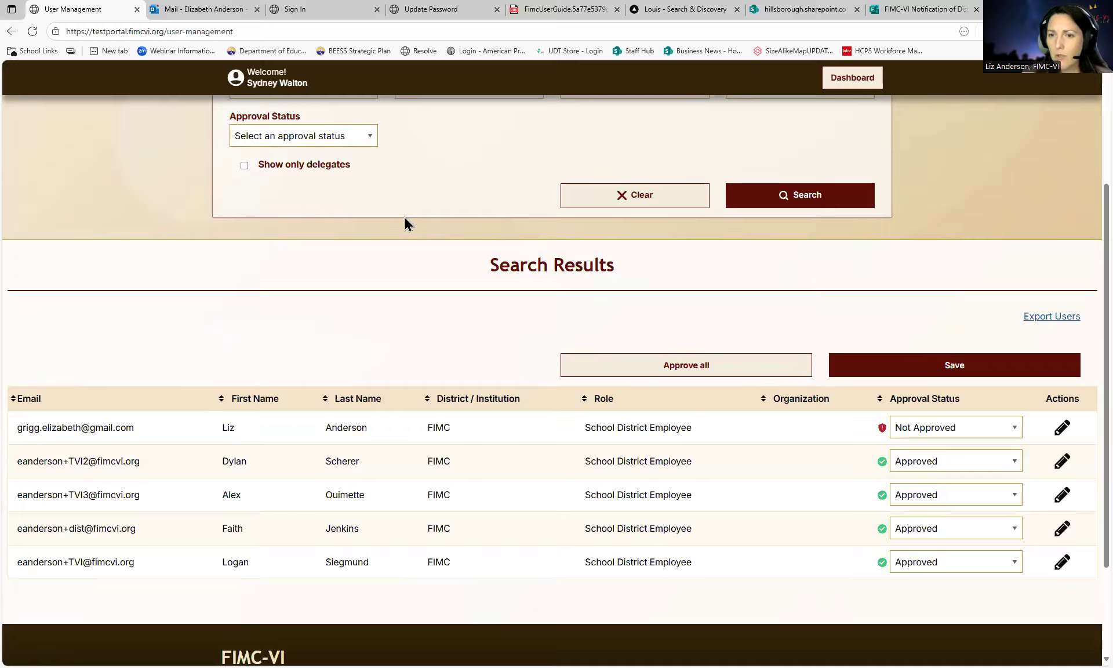
- Make the district-personnel user a delegate and submit the profile
scroll(391, 499, down, 1)
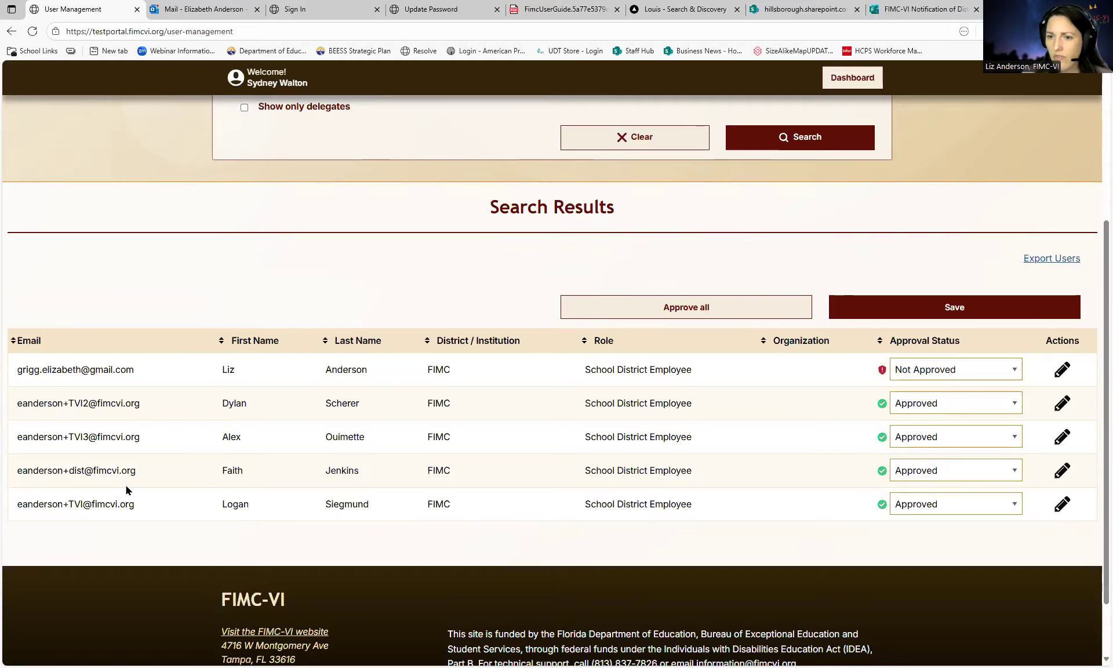
click(1062, 470)
scroll(440, 429, down, 2)
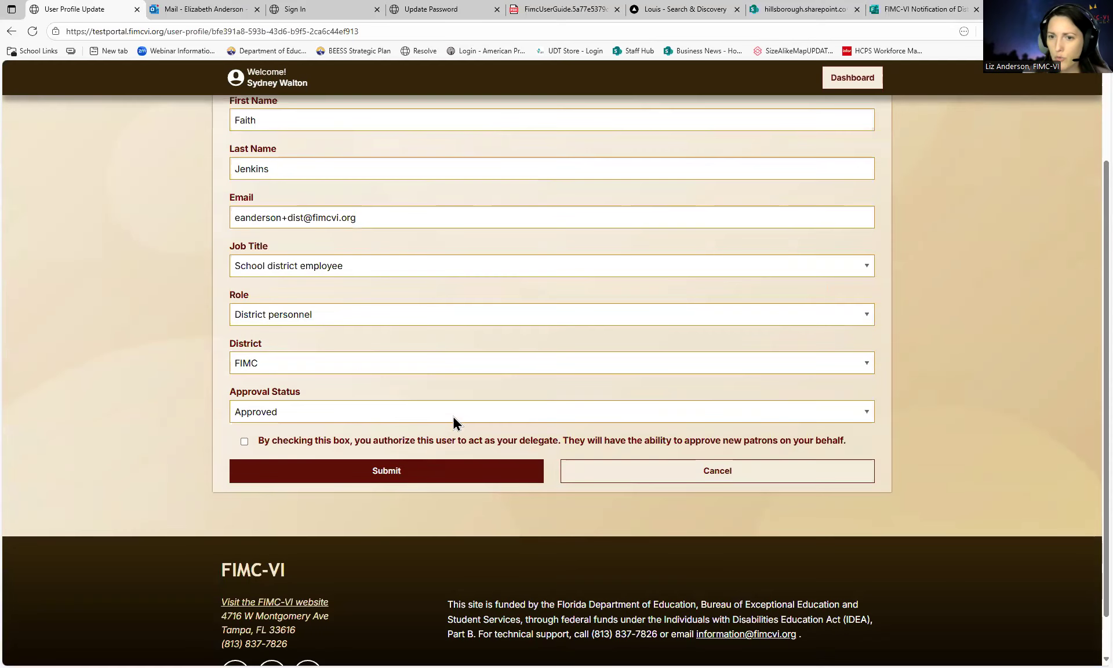
click(323, 442)
click(348, 470)
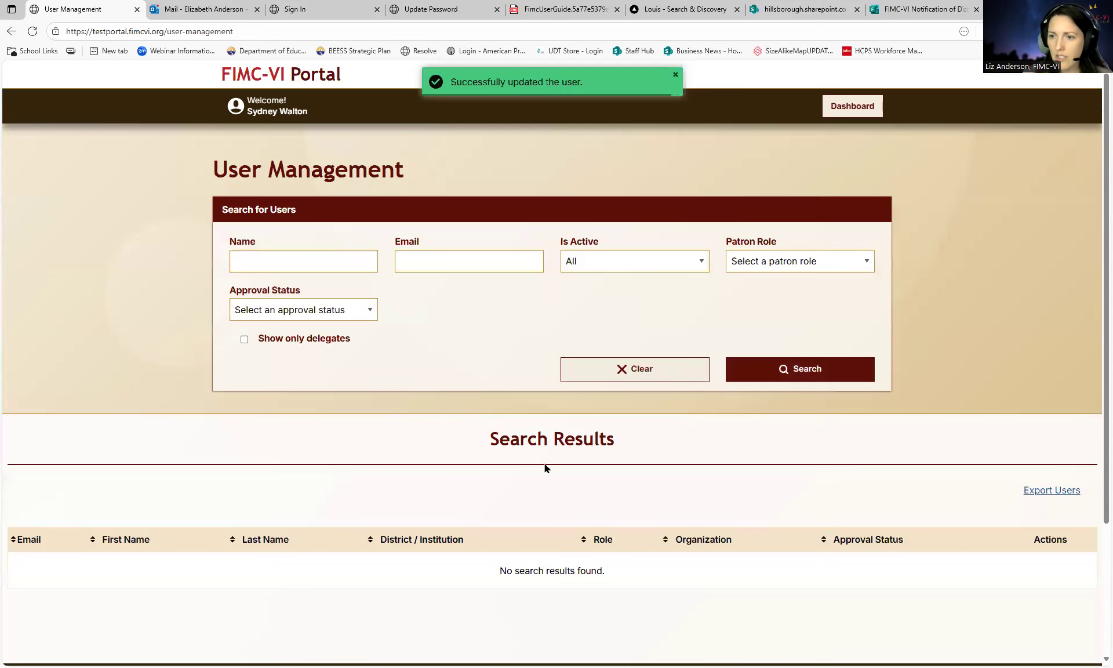
- Search with Show only delegates ticked, listing just the Approved district user
scroll(924, 456, down, 2)
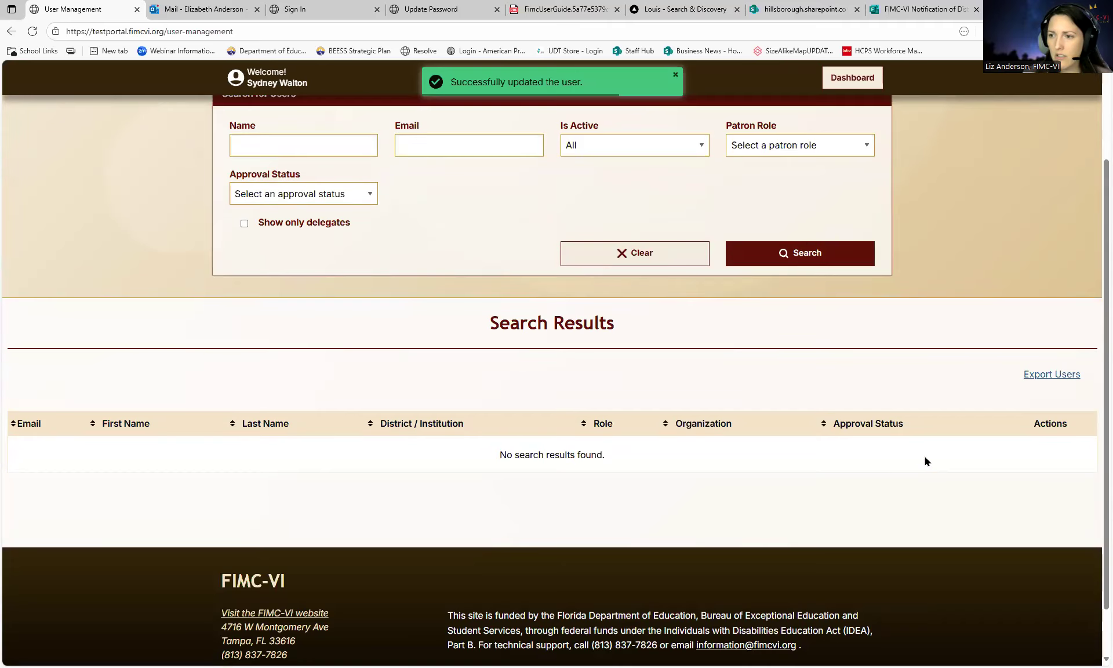
click(764, 261)
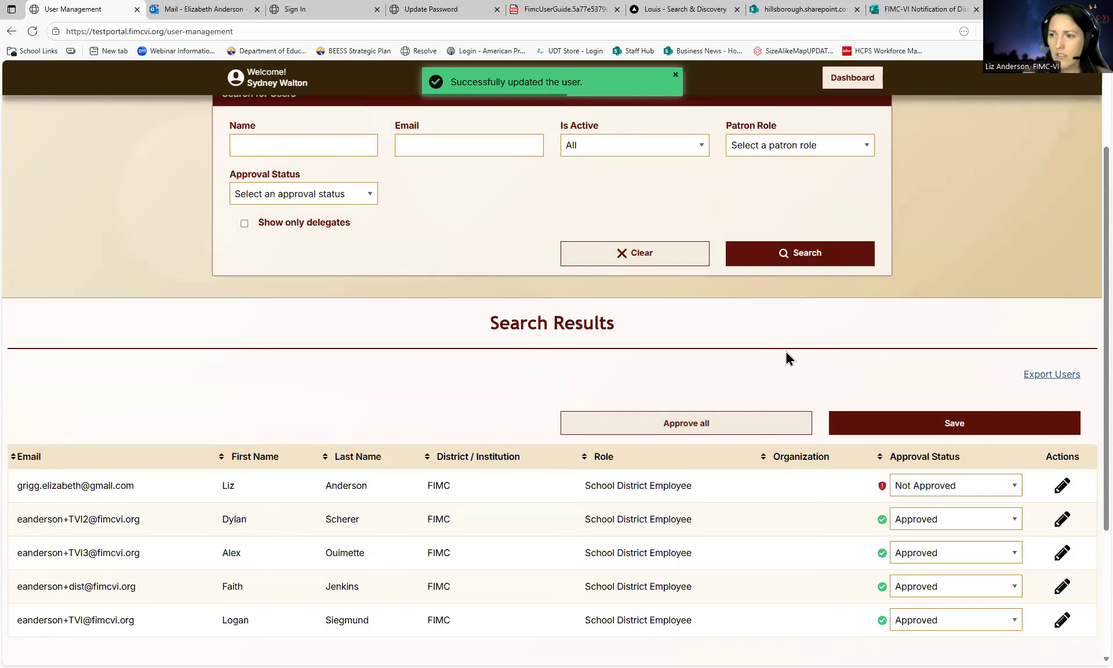
scroll(787, 353, down, 1)
click(288, 168)
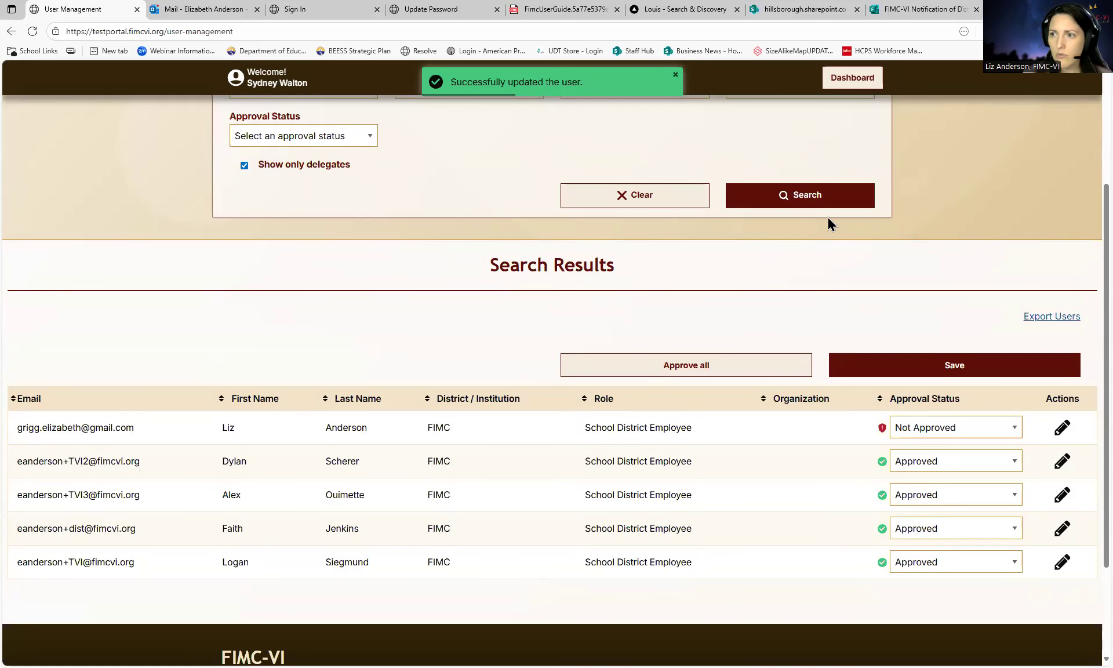
click(817, 207)
scroll(429, 400, up, 2)
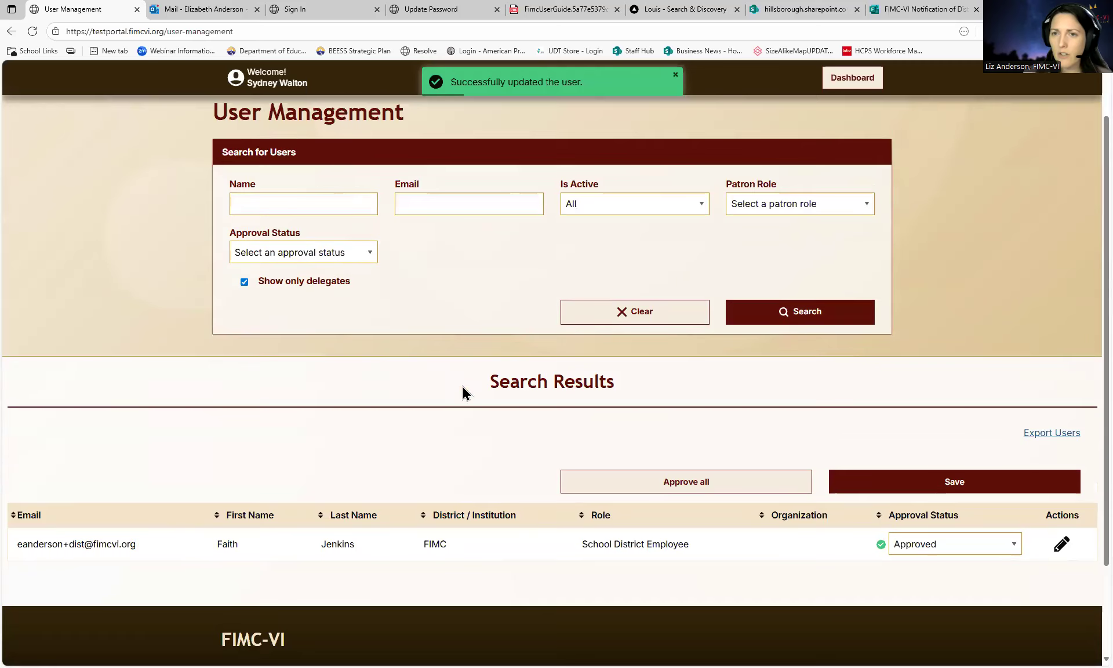
- Sign out of the admin account and sign in as the delegate using the saved dist login
click(283, 84)
click(341, 128)
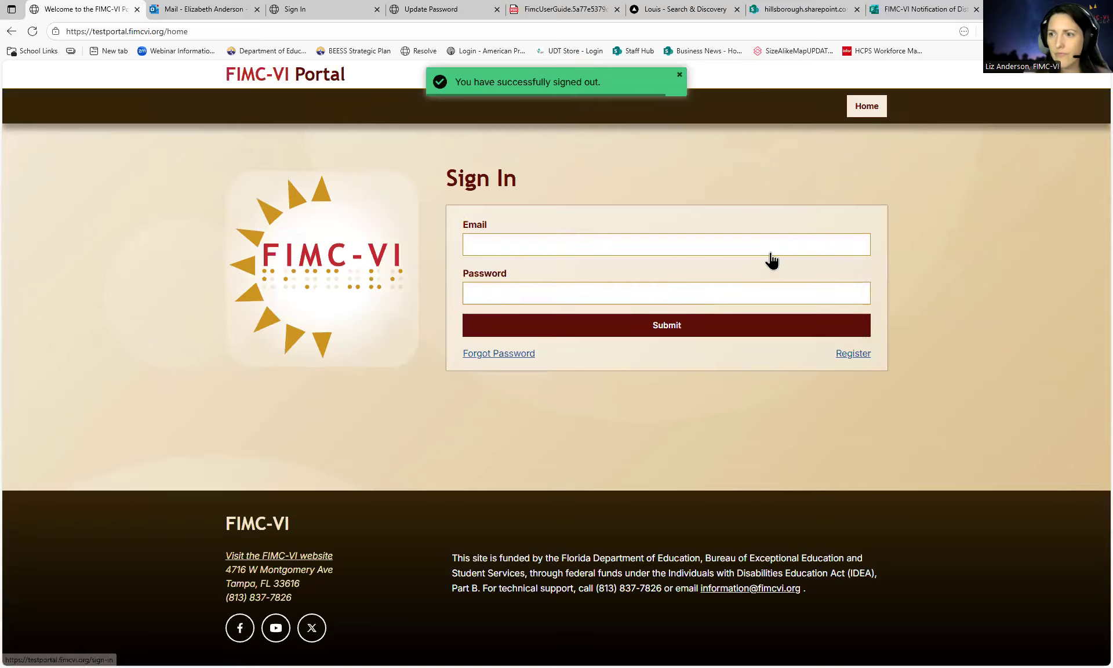
click(614, 243)
scroll(545, 329, down, 2)
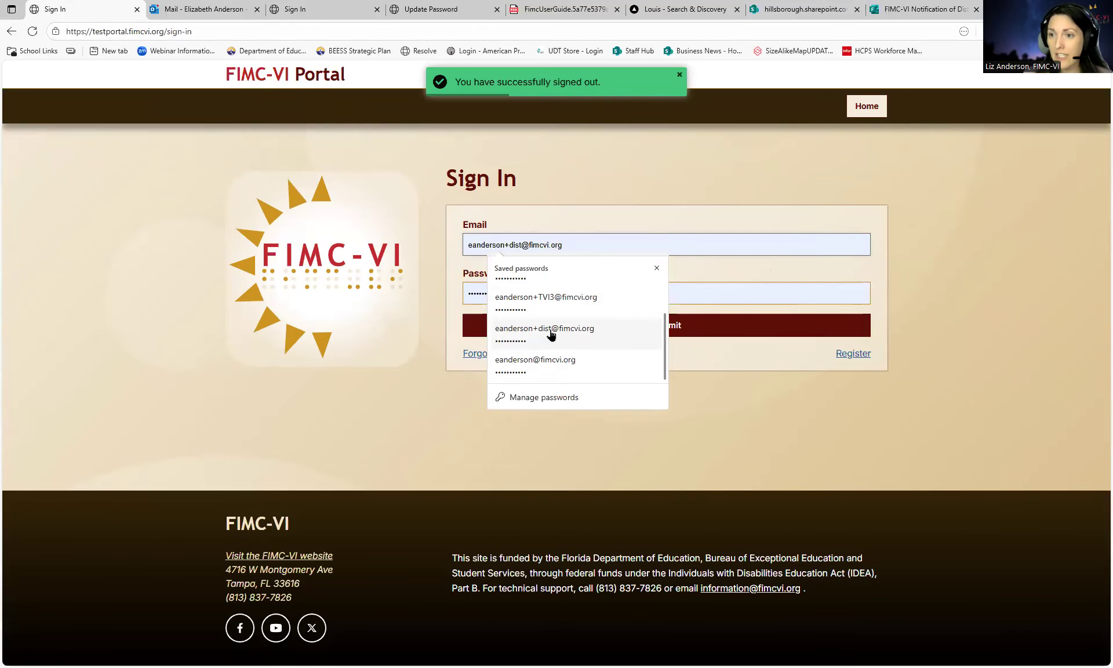
click(550, 335)
click(583, 335)
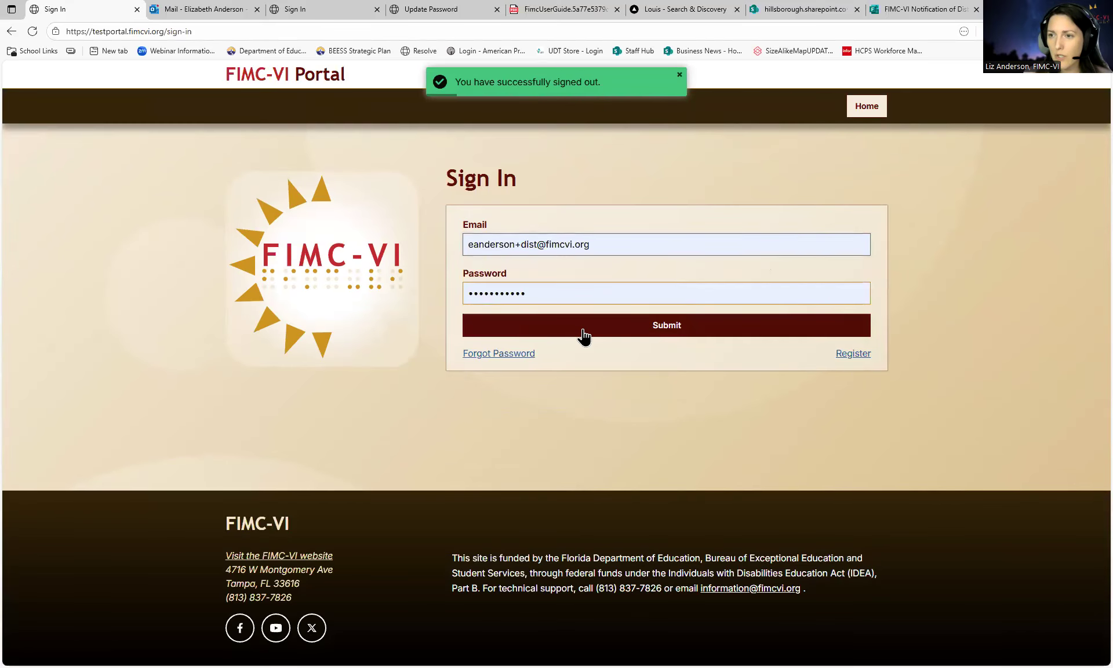
- As the delegate, list the five users in User Management, then sign out
scroll(498, 408, down, 2)
scroll(502, 405, down, 4)
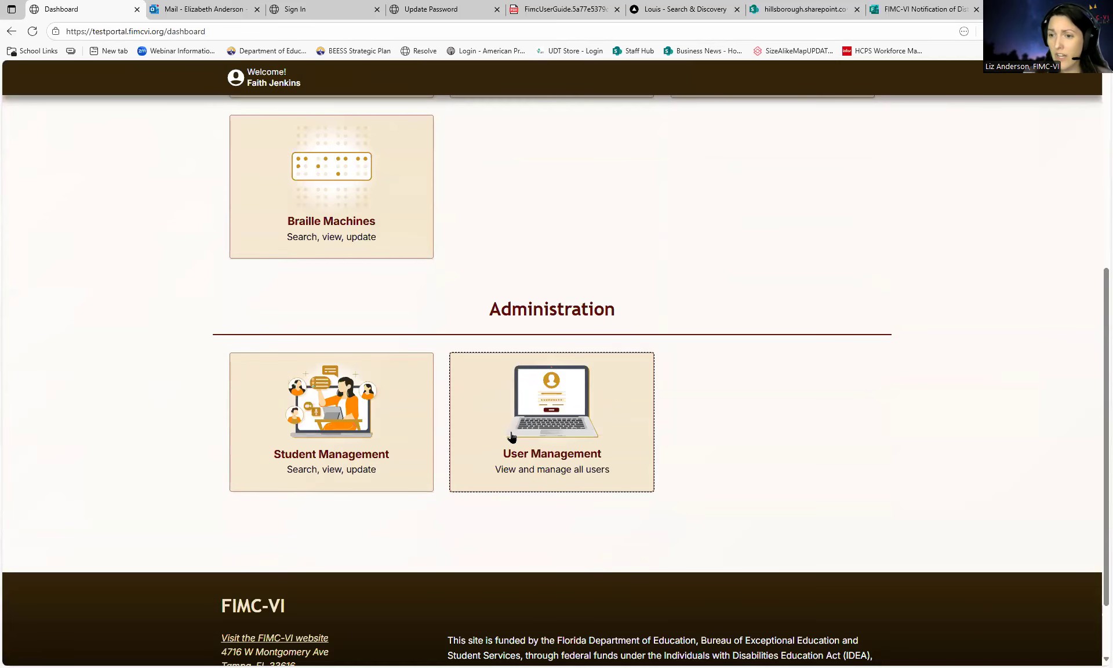
click(533, 454)
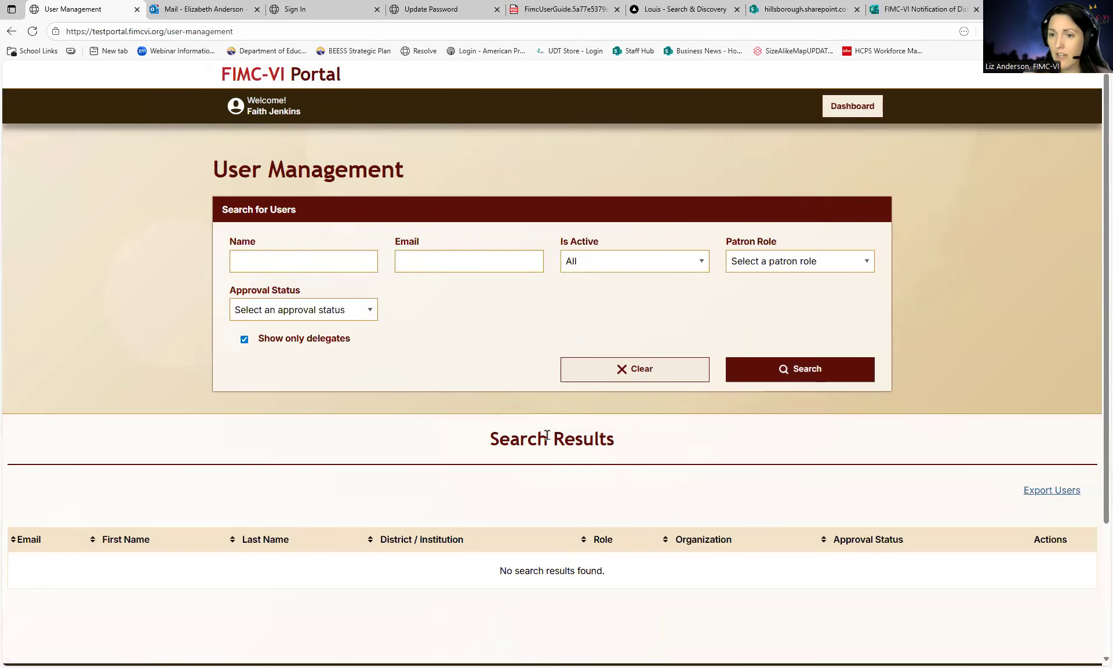
scroll(542, 437, down, 3)
click(785, 204)
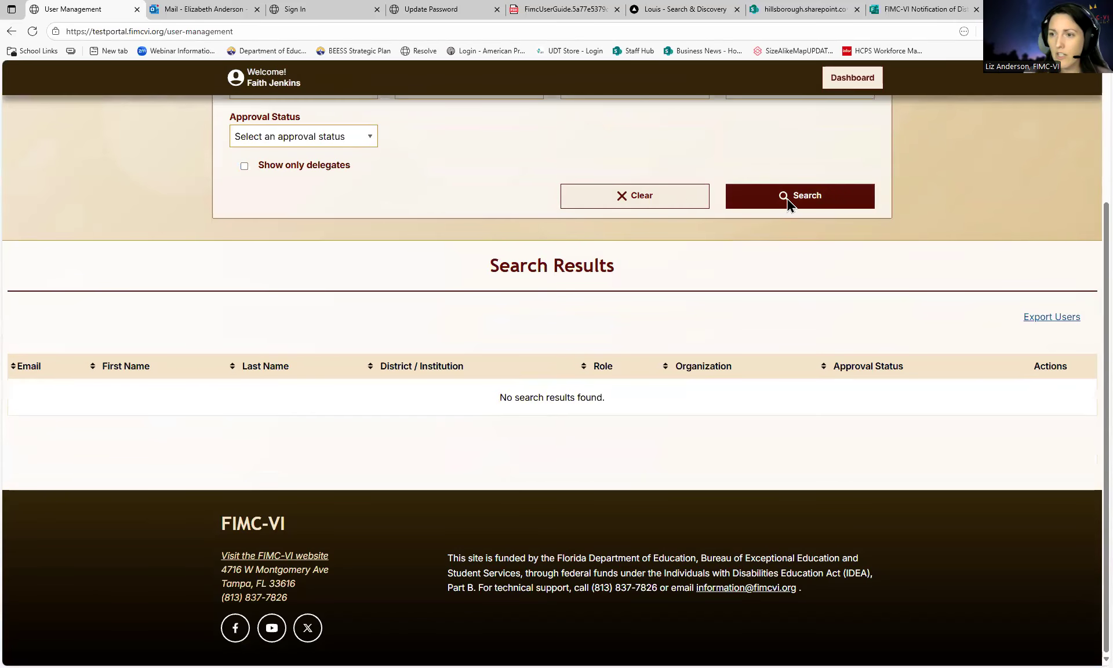
scroll(787, 439, down, 2)
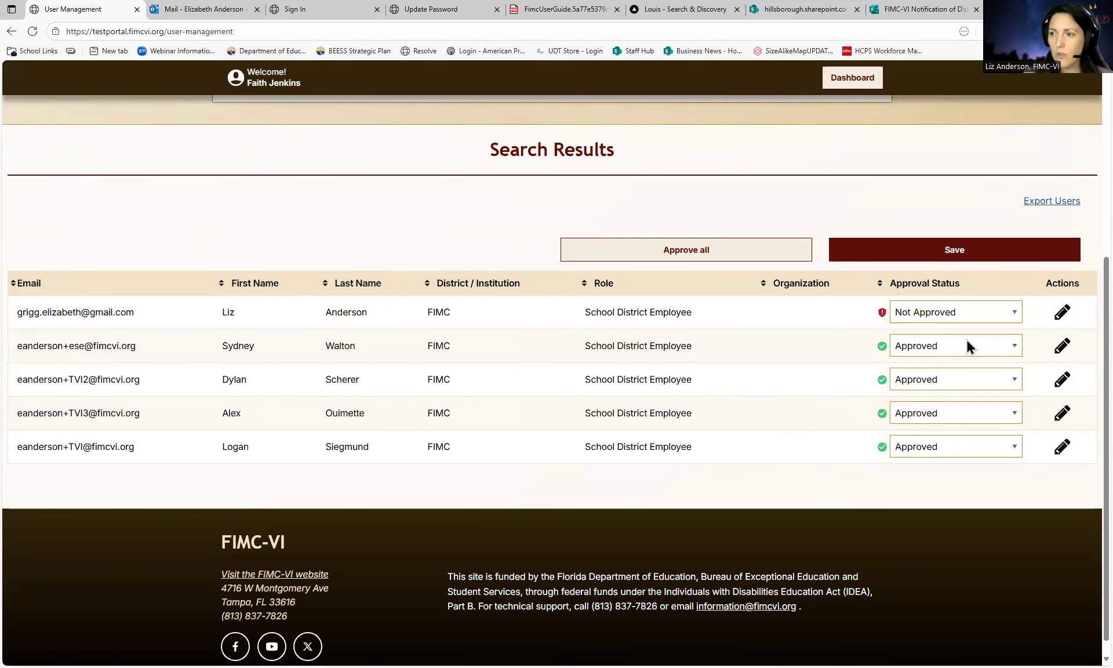
scroll(600, 363, up, 5)
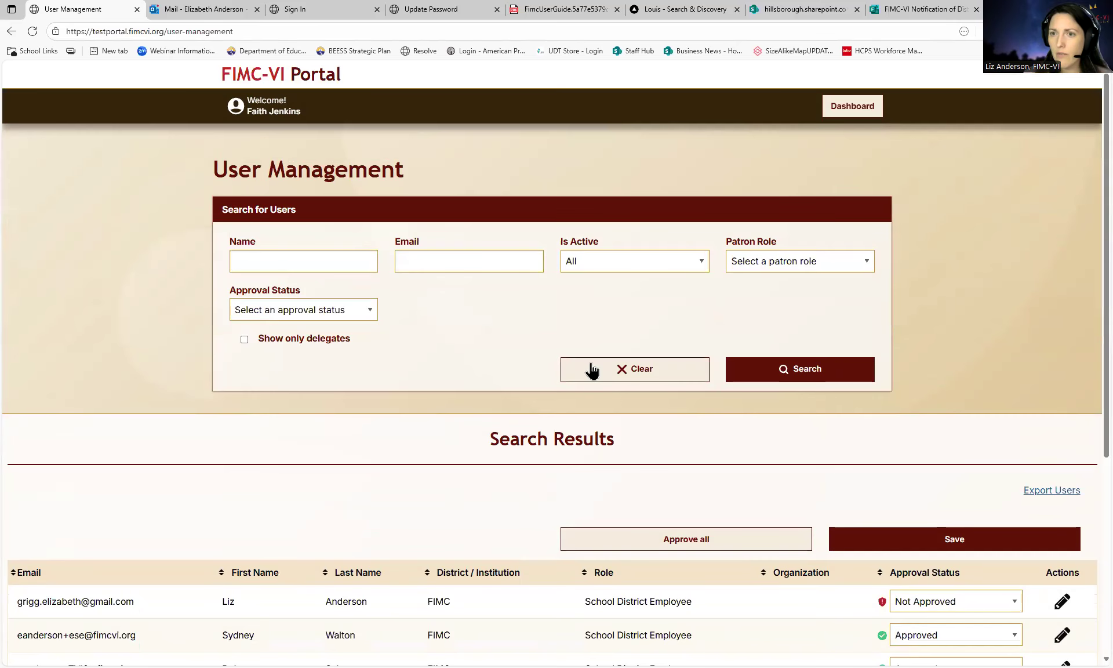
click(284, 108)
click(346, 154)
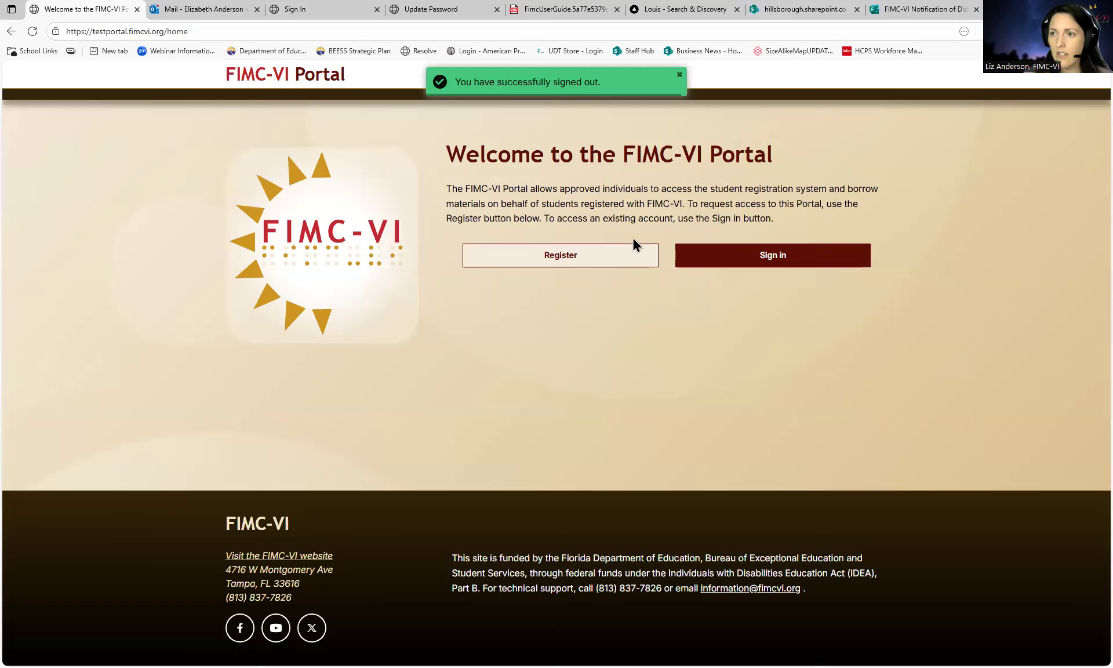
- Sign in with the saved TVI teacher account login
click(718, 253)
click(518, 244)
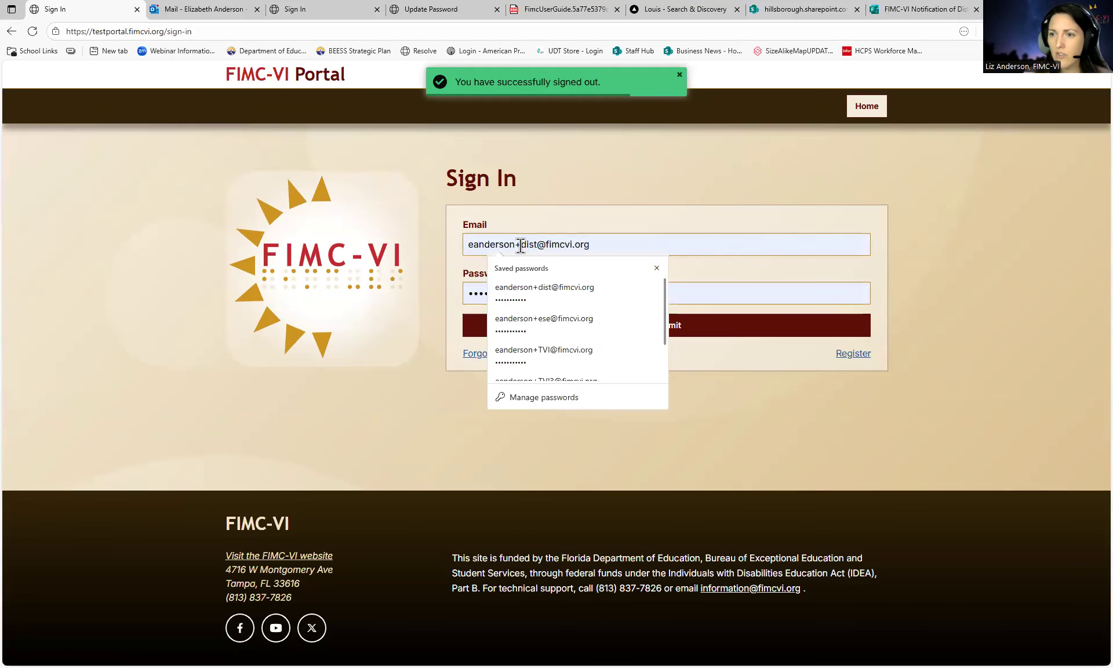
click(540, 350)
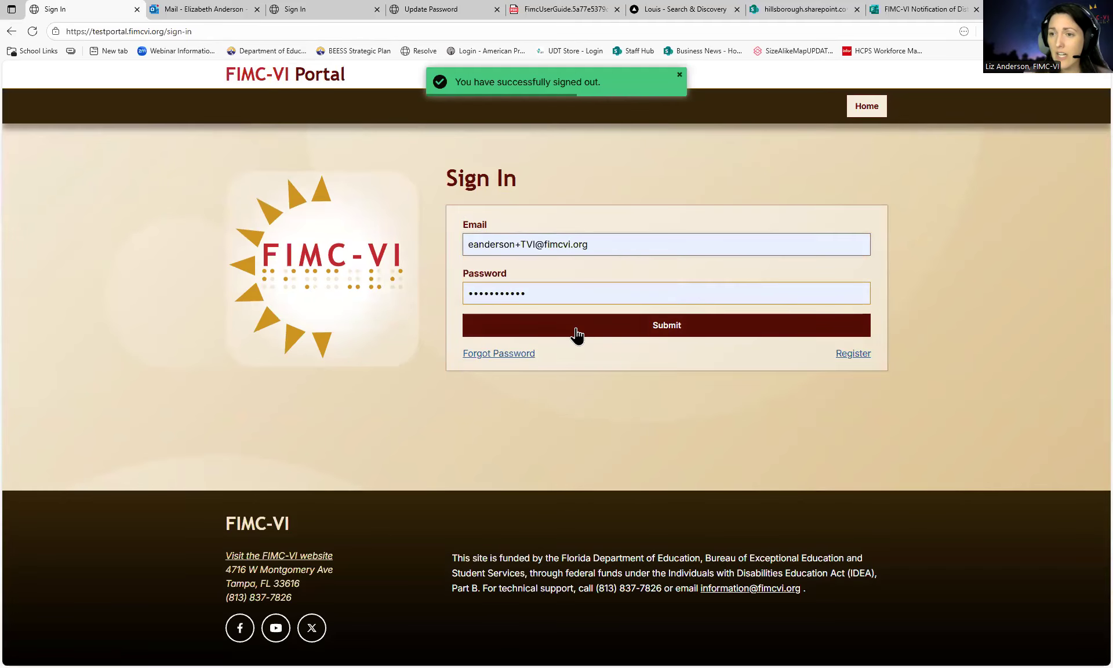
click(576, 327)
- Confirm the dashboard's Administration section lacks User Management, then sign out
scroll(564, 462, down, 5)
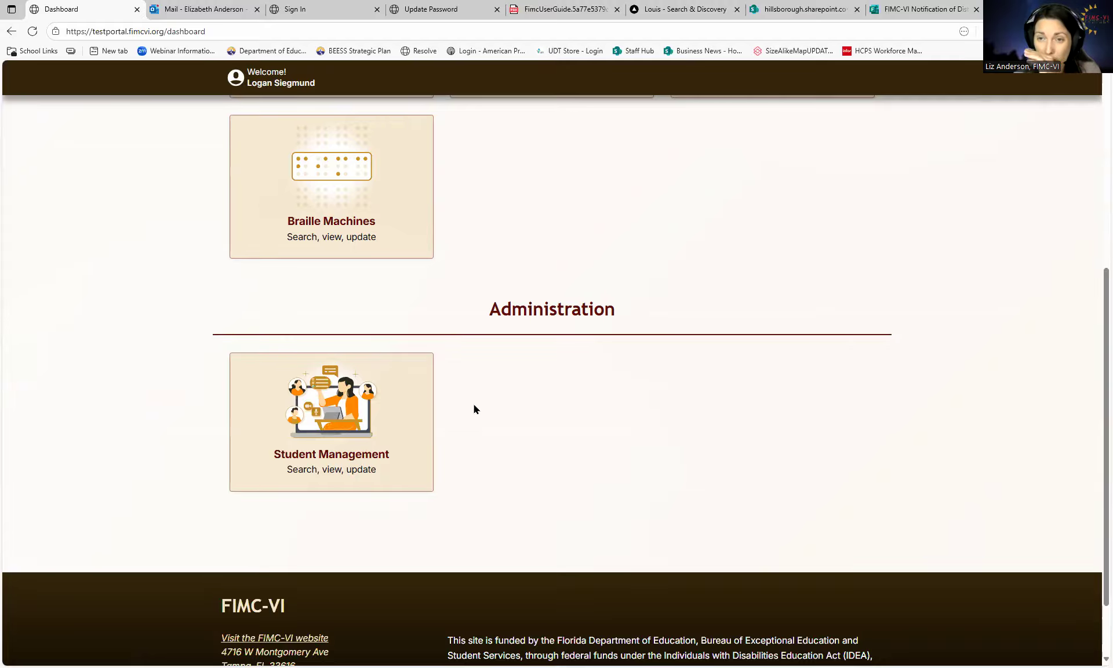
scroll(474, 406, up, 6)
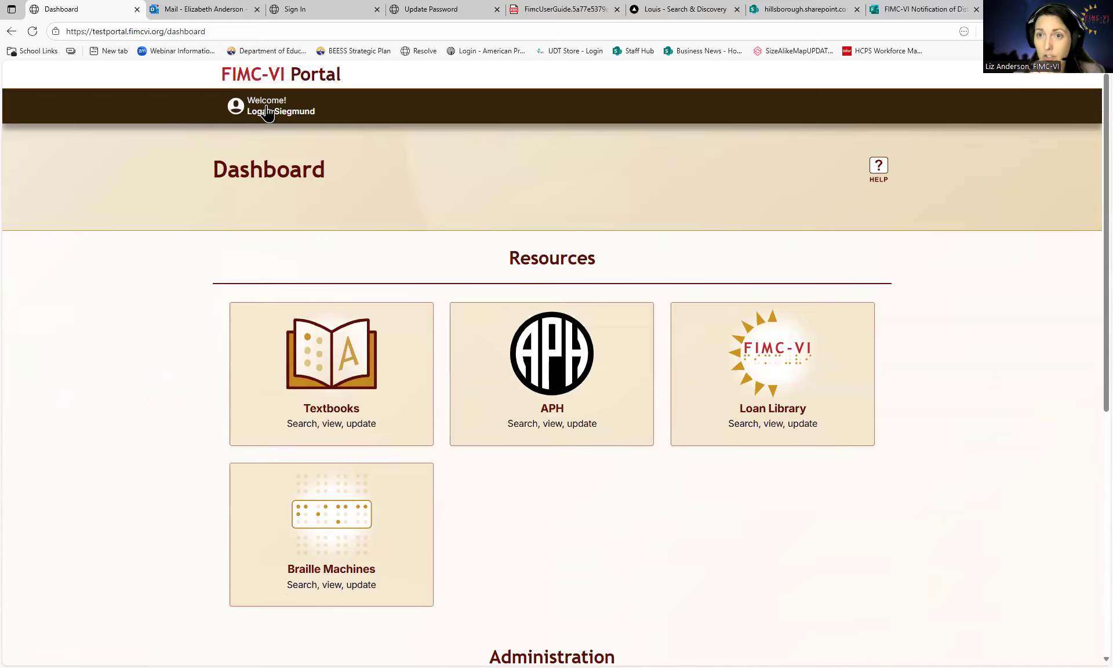
click(305, 112)
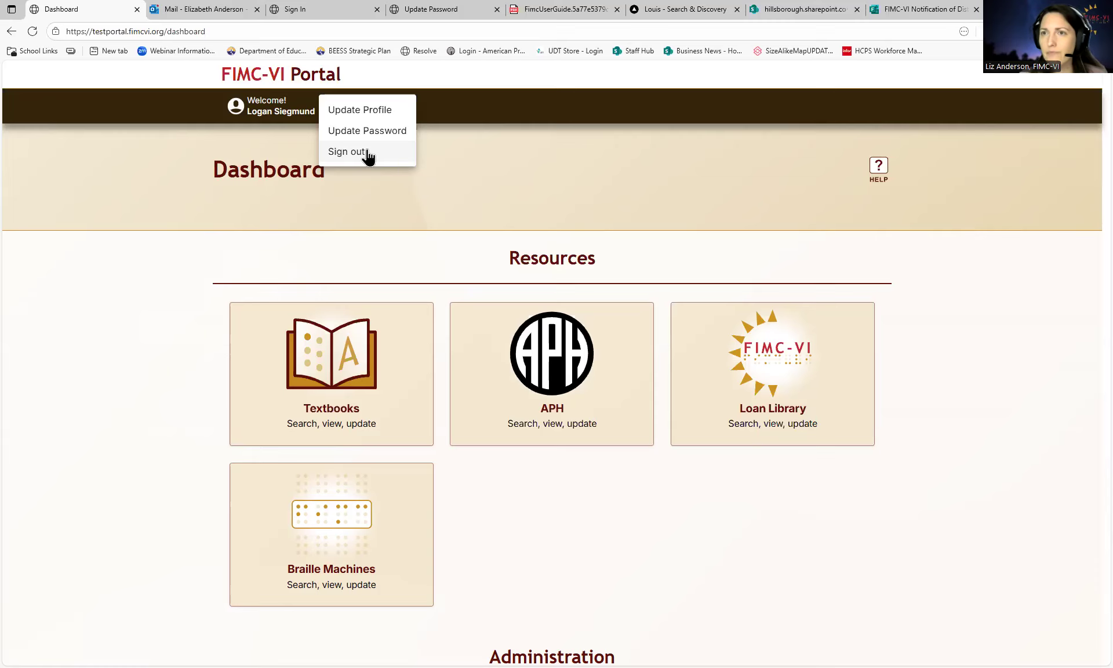
click(365, 153)
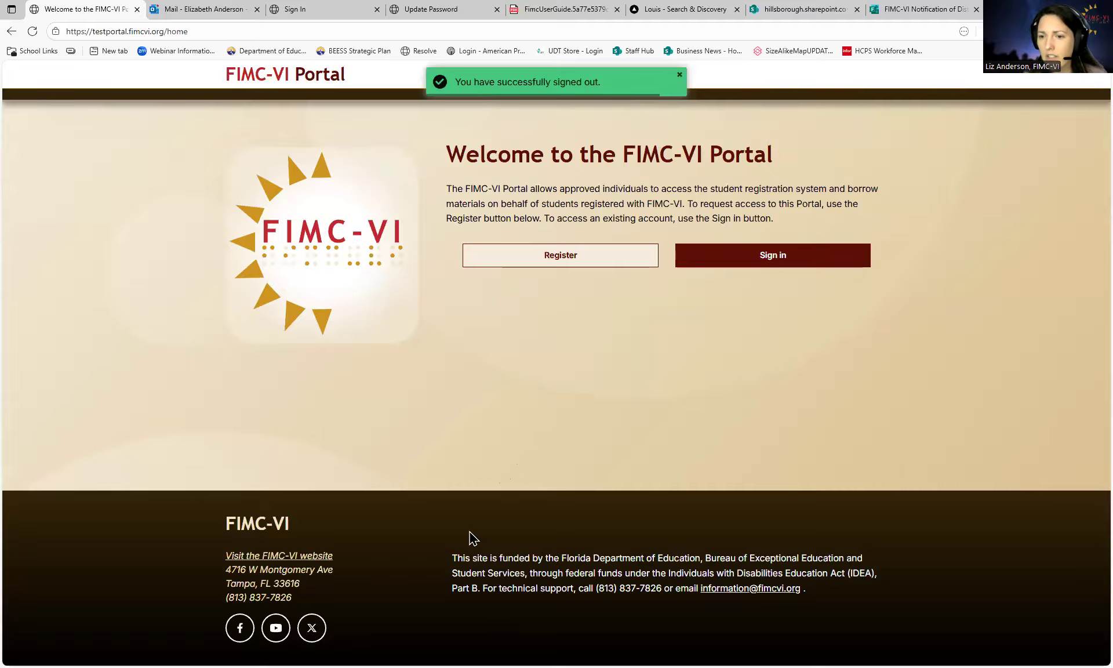
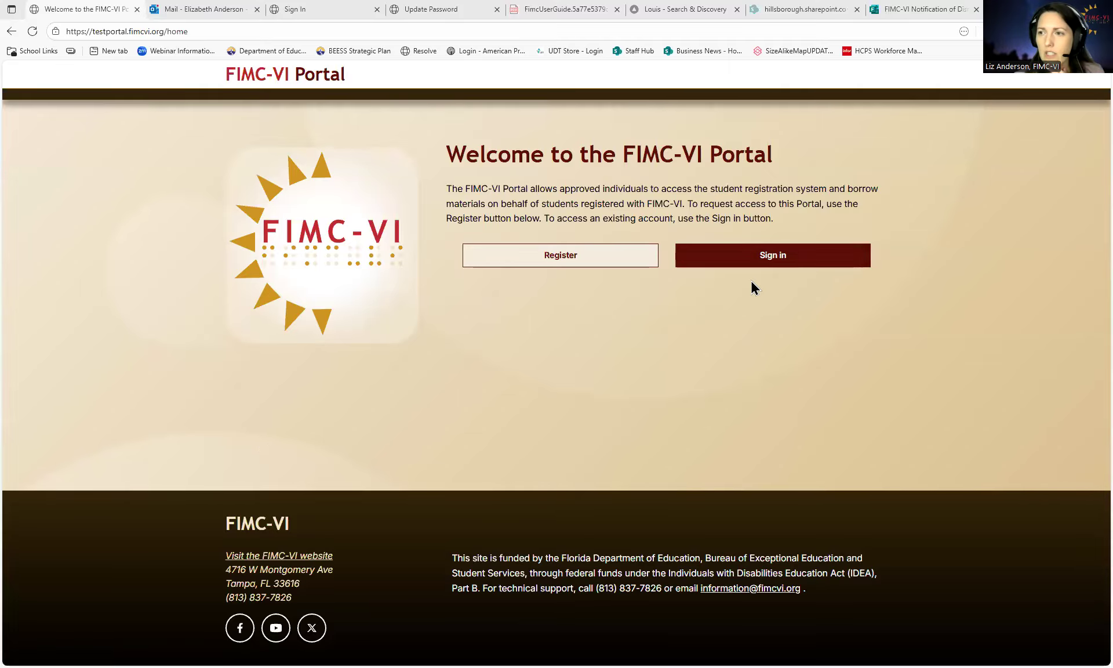
- Sign in with the prefilled credentials and scroll the Dashboard down to Administration
click(754, 266)
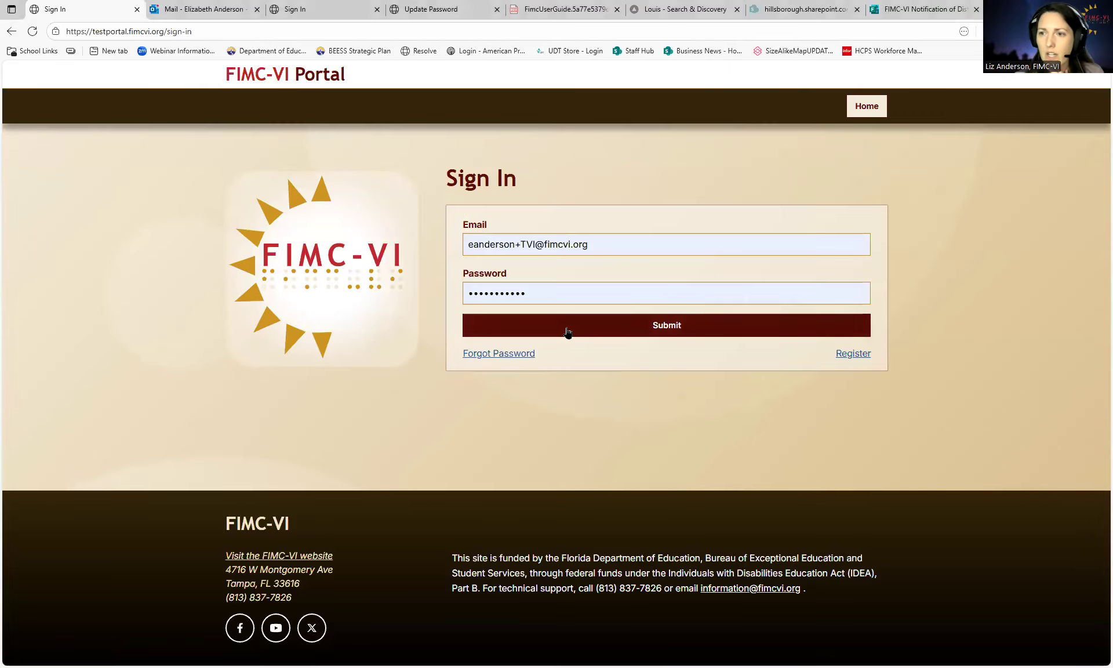
click(567, 330)
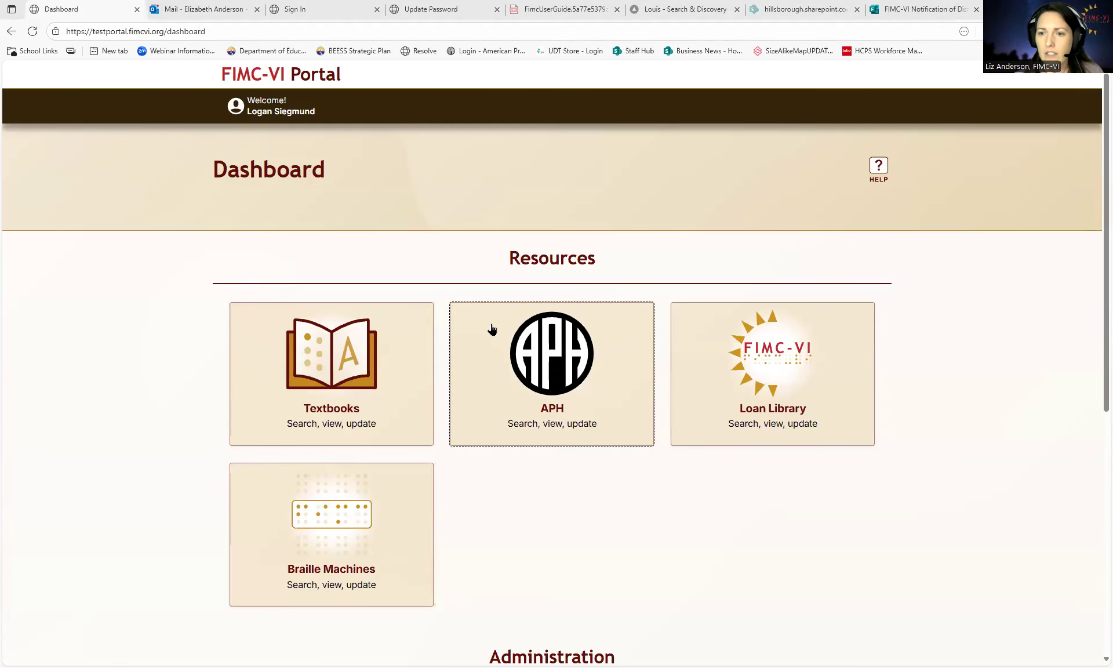
scroll(490, 330, down, 3)
scroll(469, 448, down, 4)
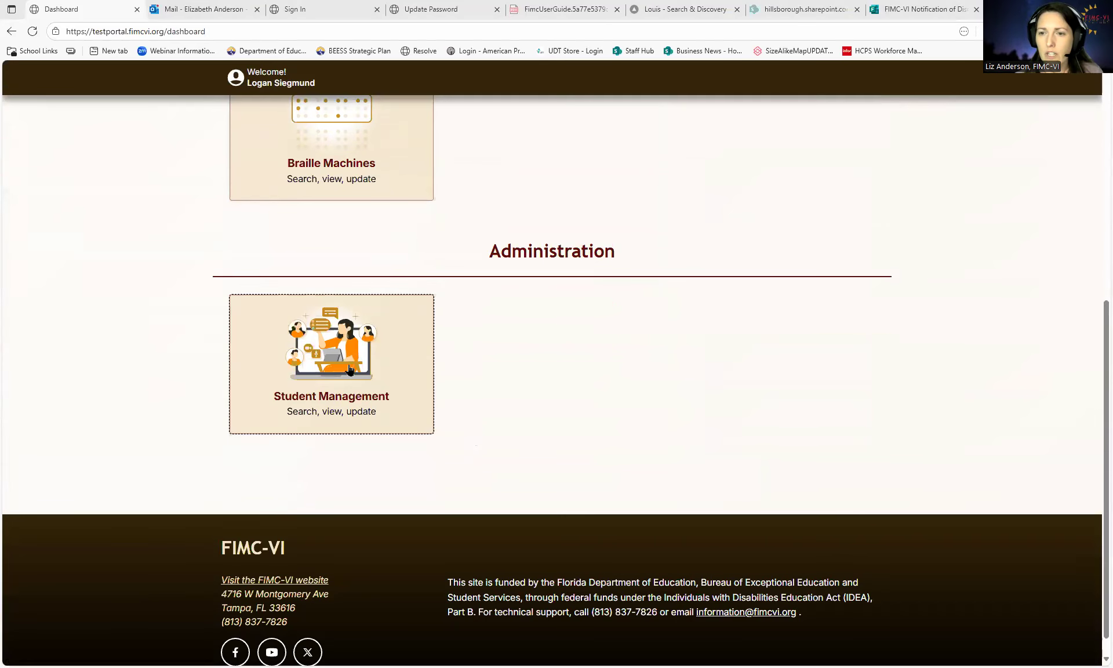
- Open Student Management, review the four student records, and locate both Add Student links
click(319, 378)
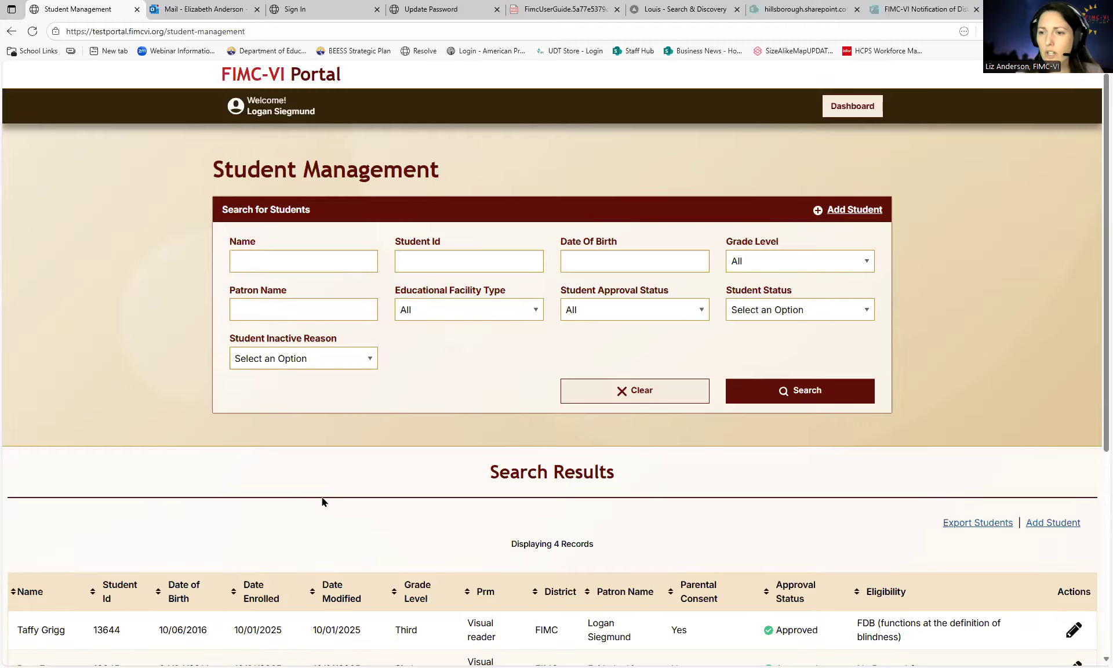
scroll(711, 527, down, 1)
scroll(708, 524, up, 1)
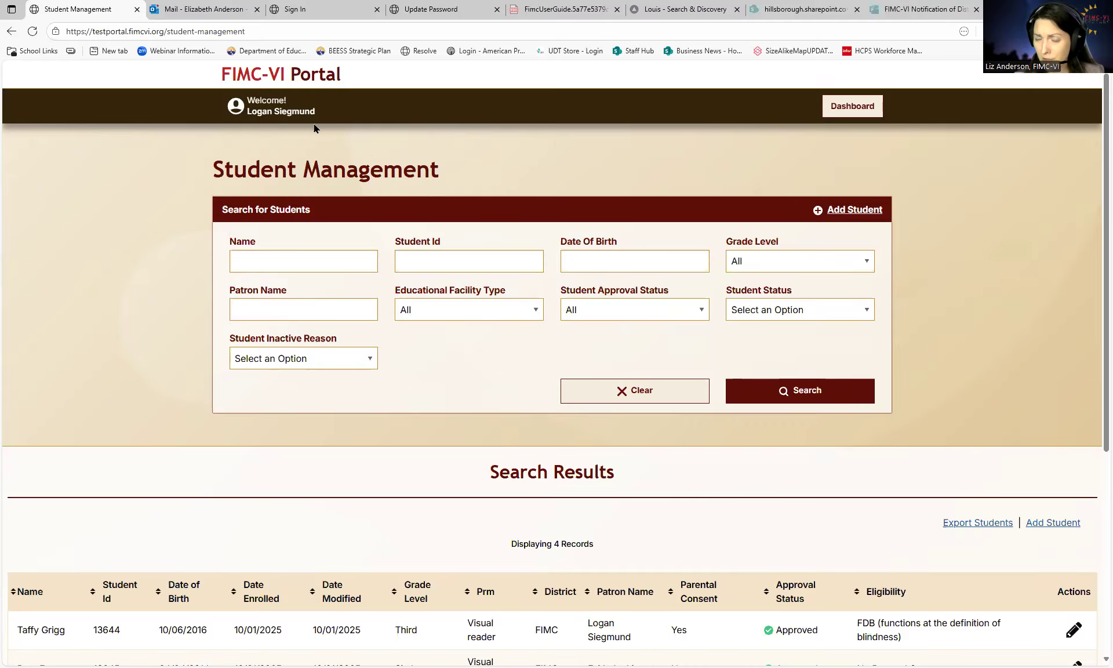
scroll(464, 207, down, 5)
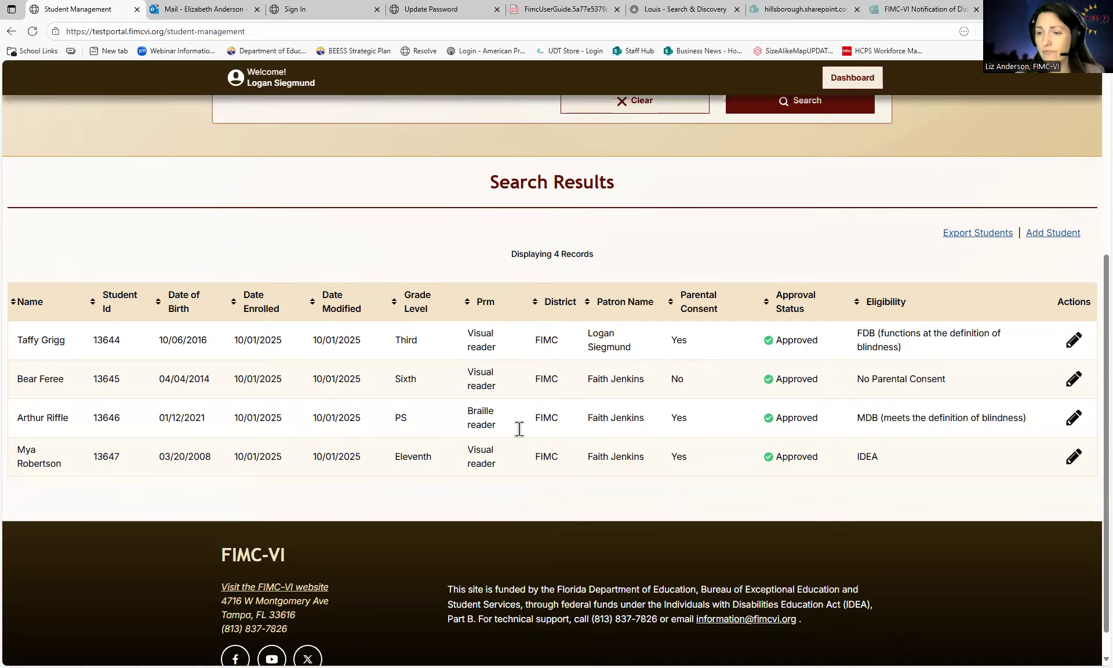
scroll(519, 432, up, 5)
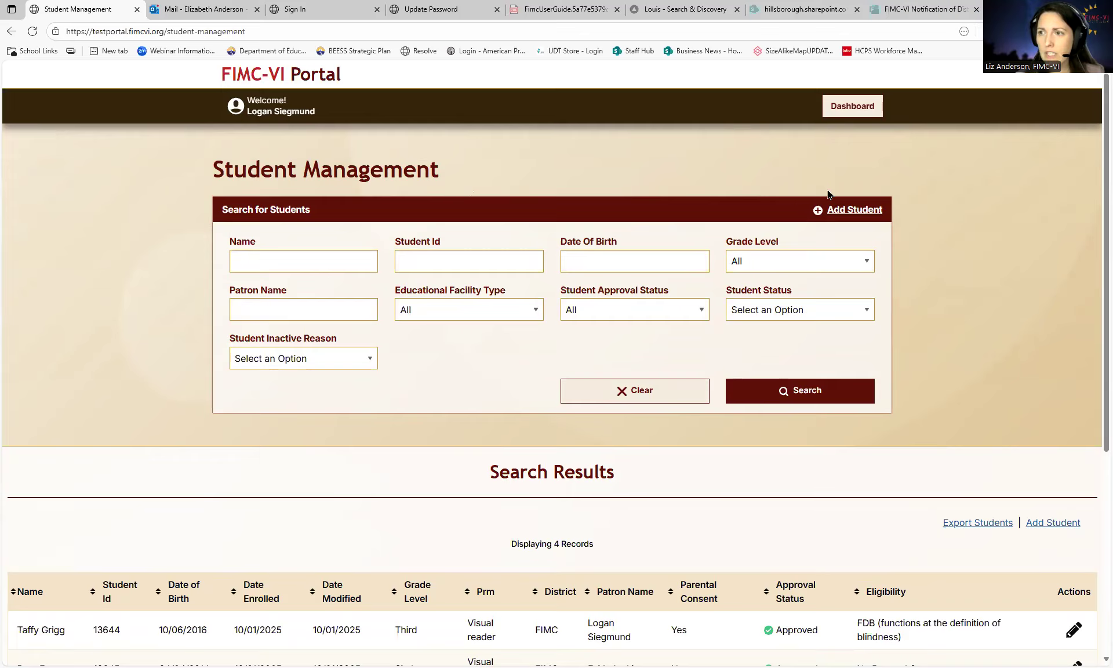
click(844, 212)
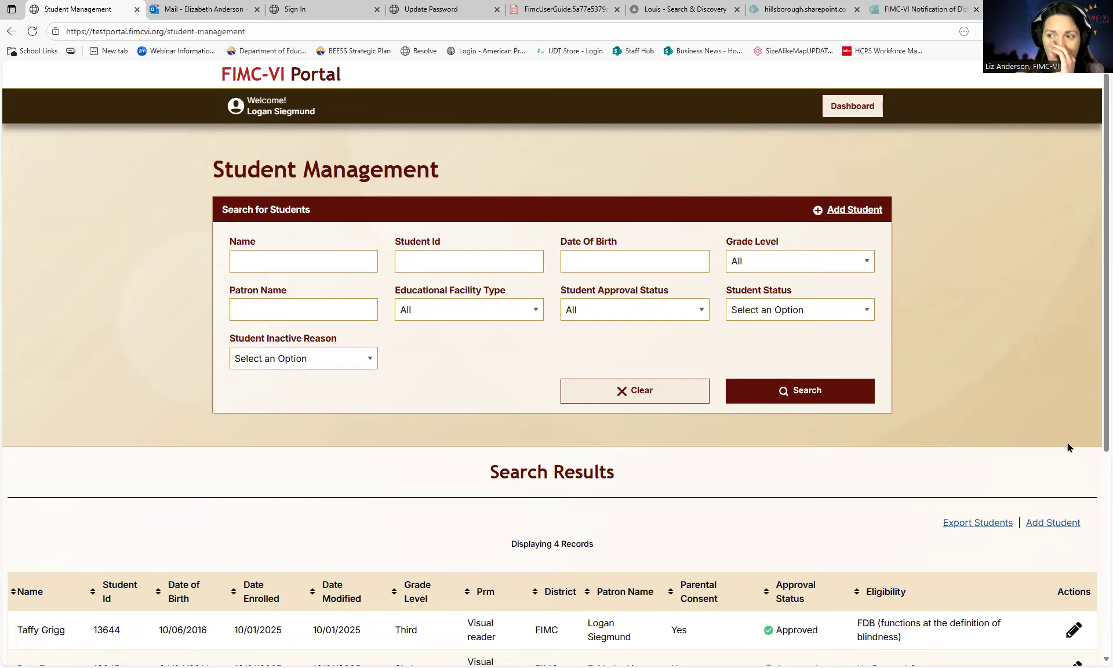
click(1039, 524)
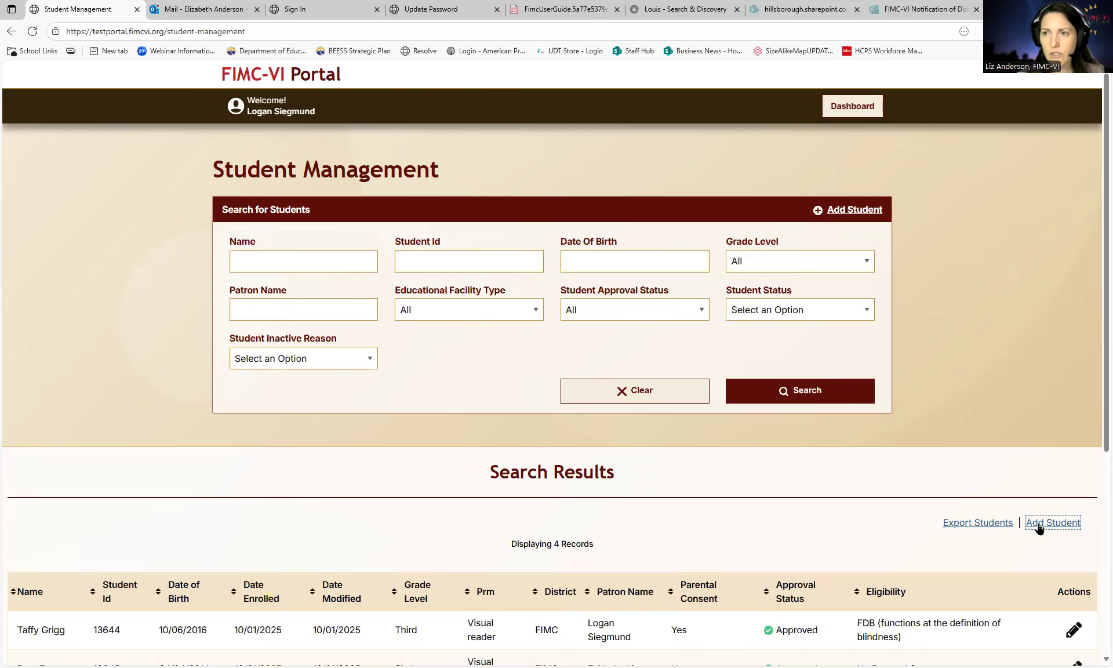
- Start a new Register Student form and tick the no-signed-consent eligibility statement
click(835, 210)
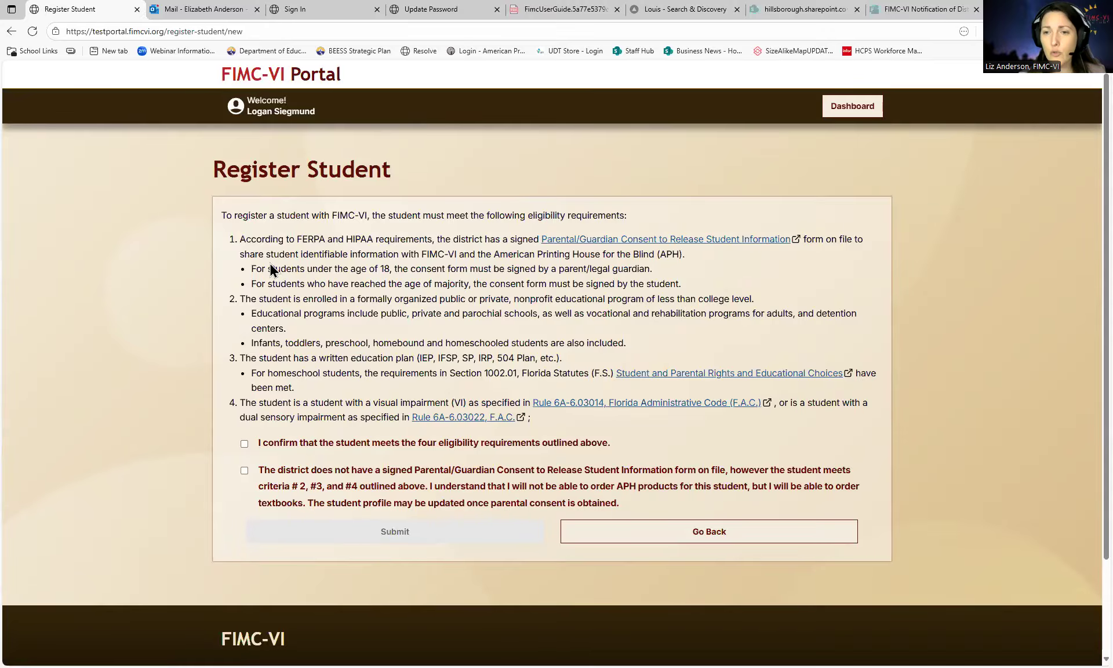
scroll(296, 352, down, 1)
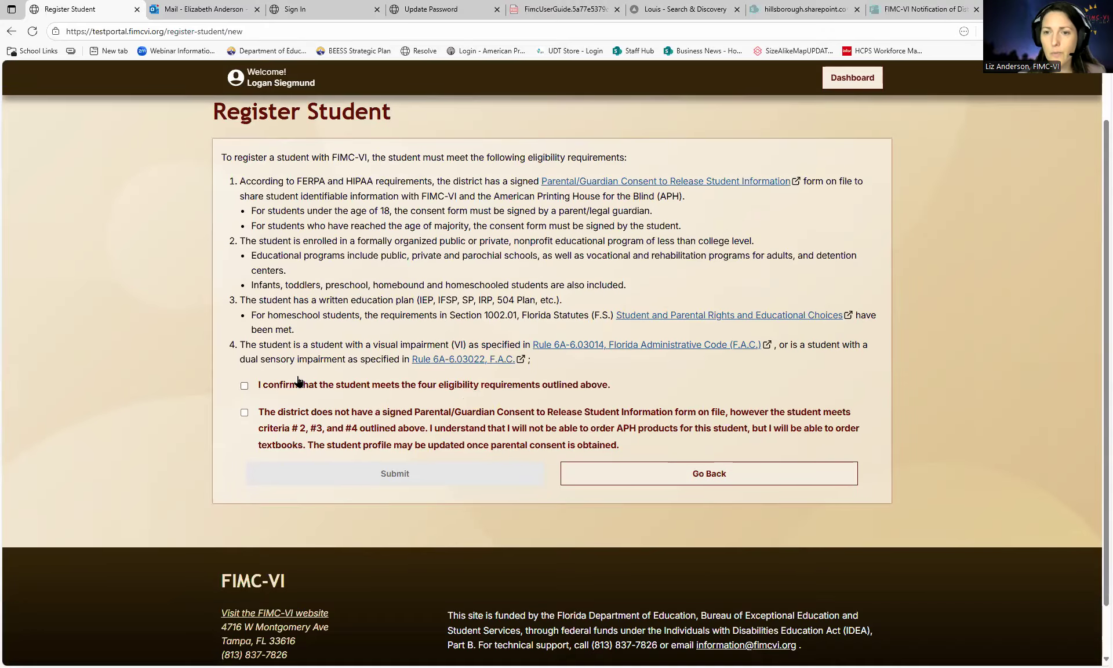
scroll(297, 381, down, 1)
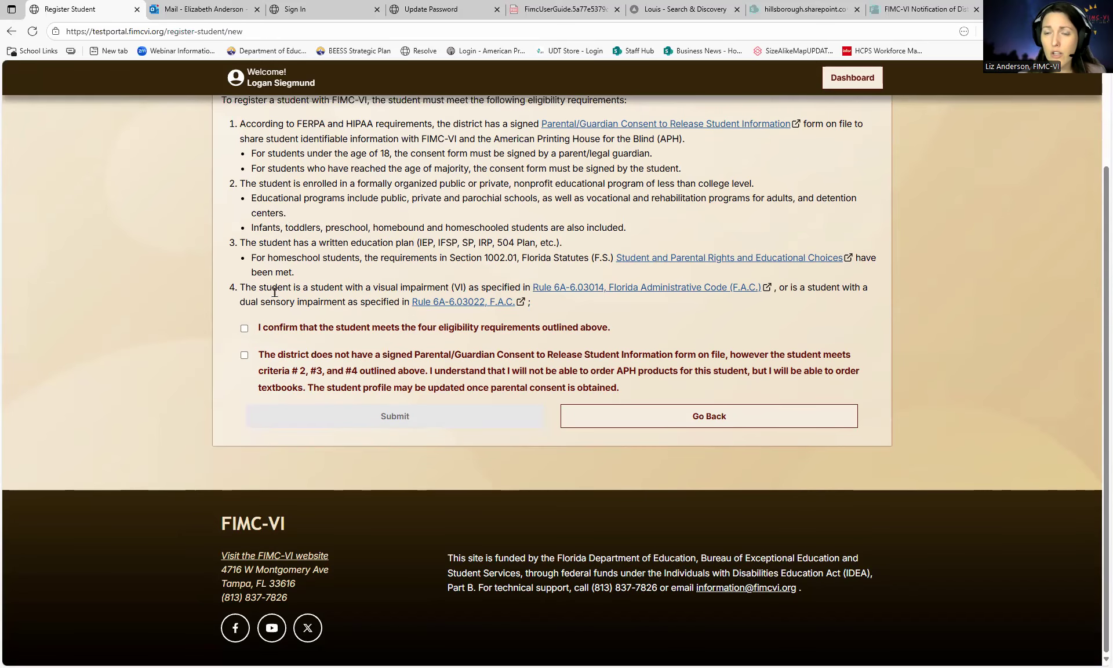
click(287, 334)
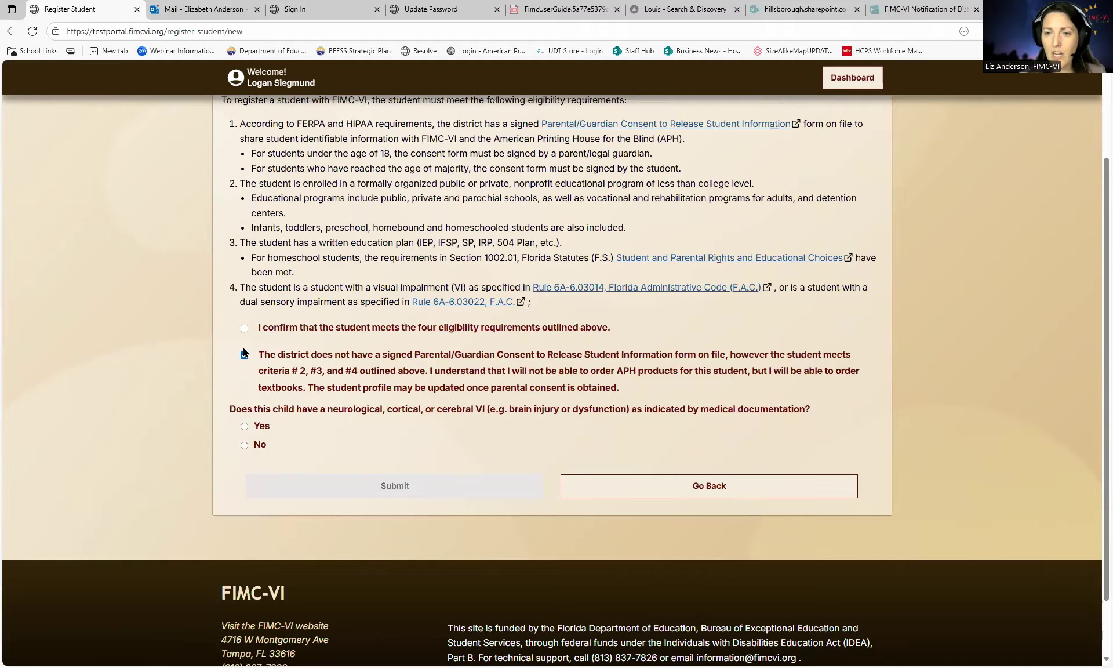
- Switch the eligibility checkbox to confirm the student meets all four requirements
click(245, 354)
click(244, 328)
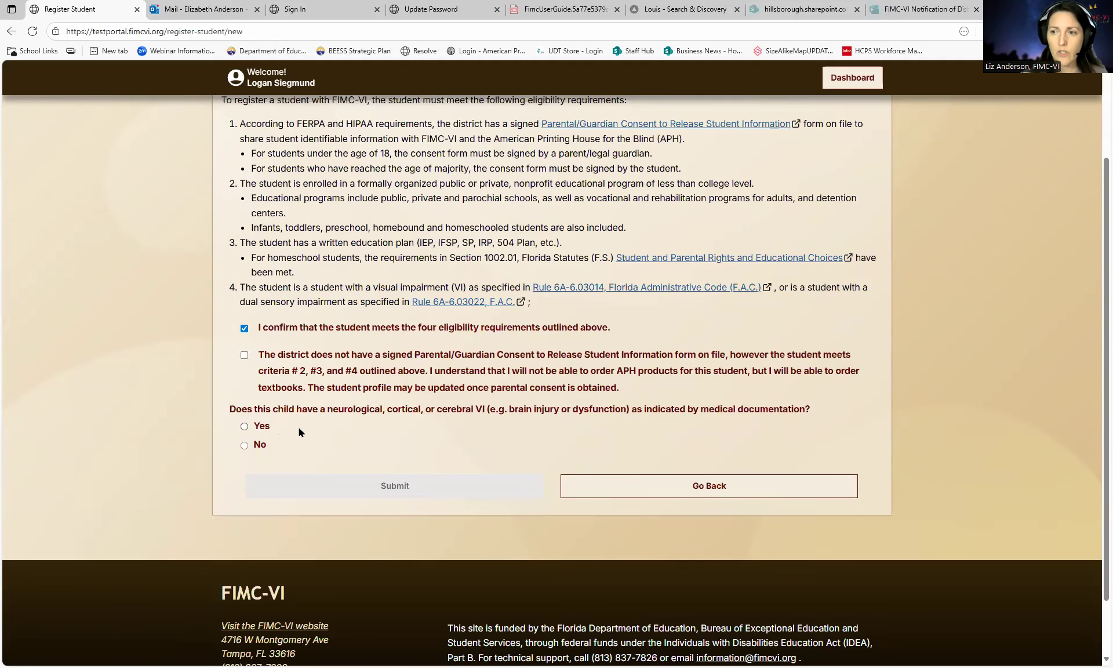
scroll(298, 426, down, 1)
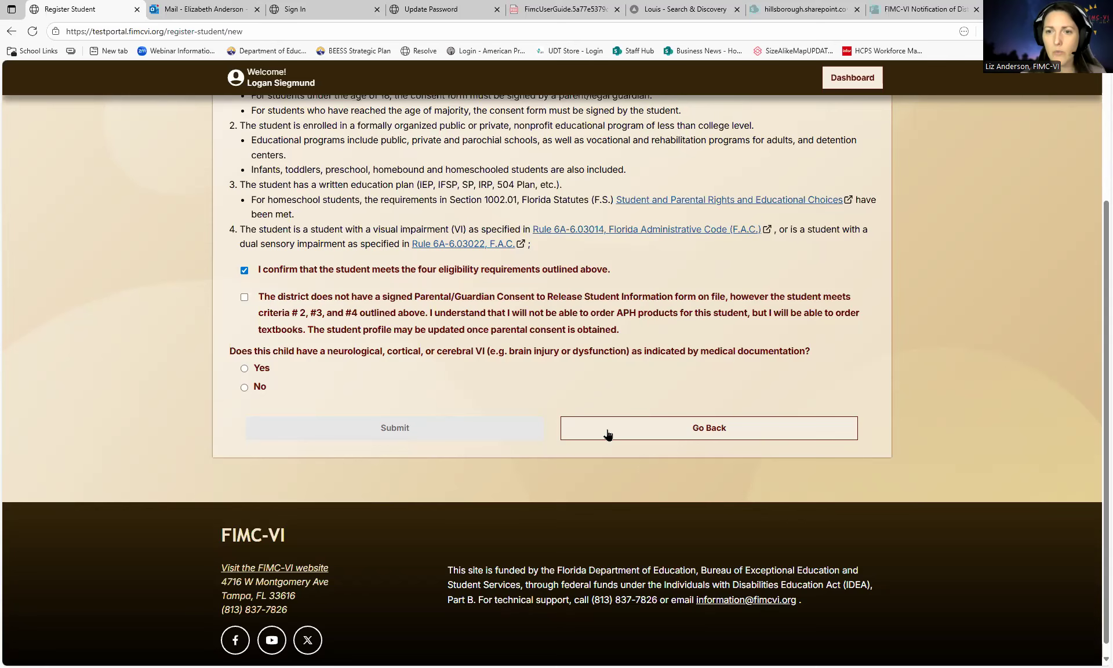
- Answer Yes to the neurological VI question and review the revealed student detail fields
click(244, 369)
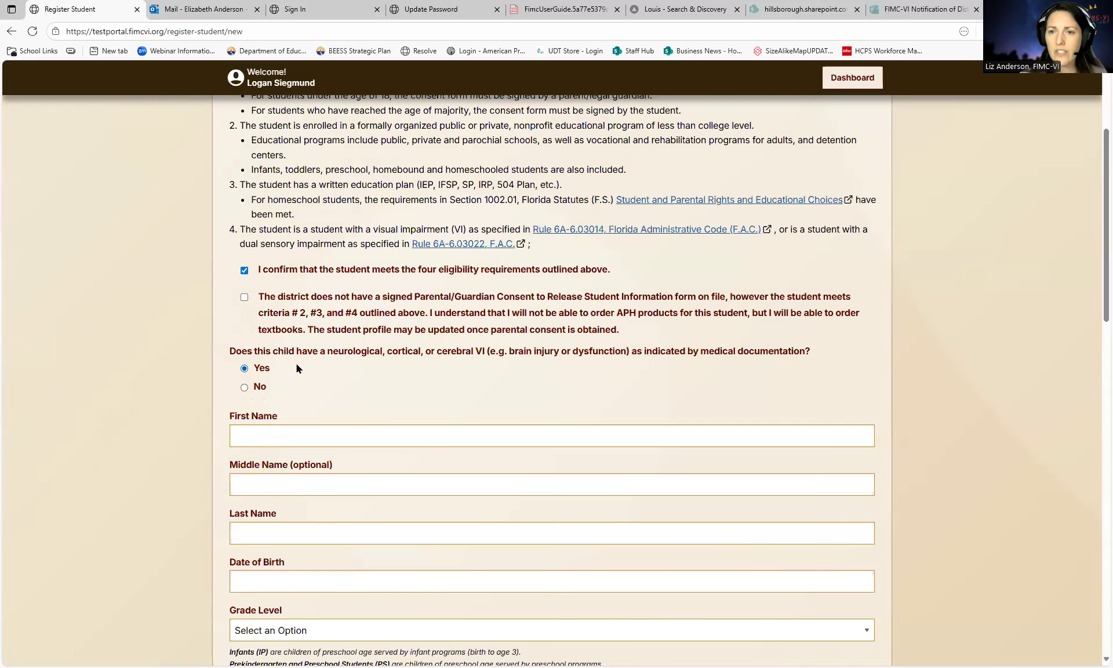
scroll(318, 363, down, 2)
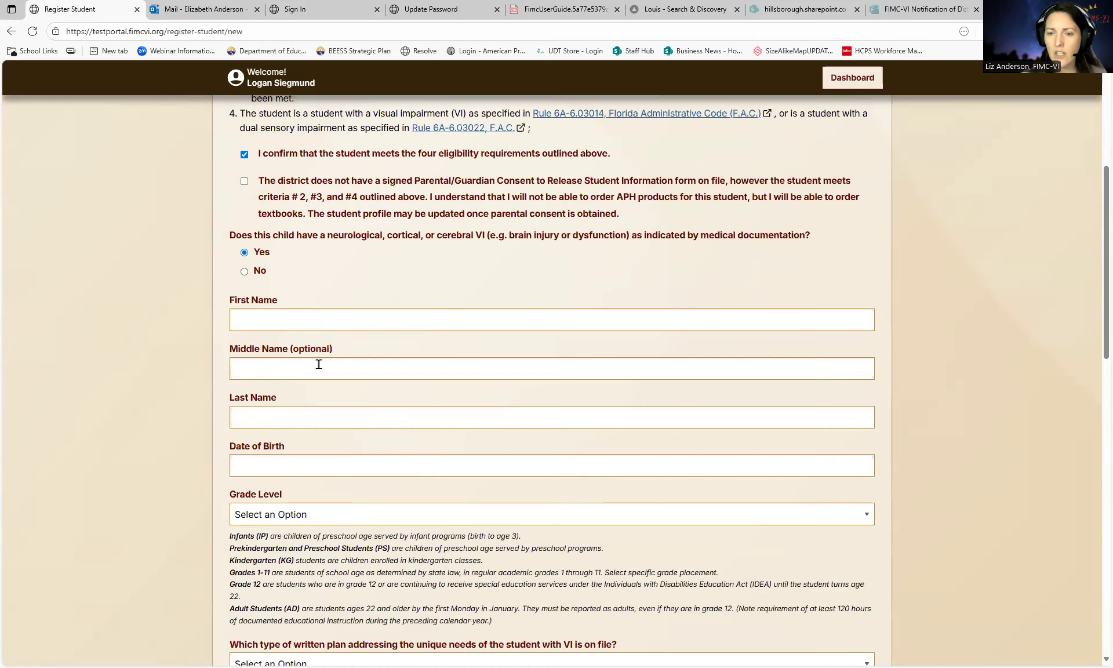
scroll(318, 364, down, 3)
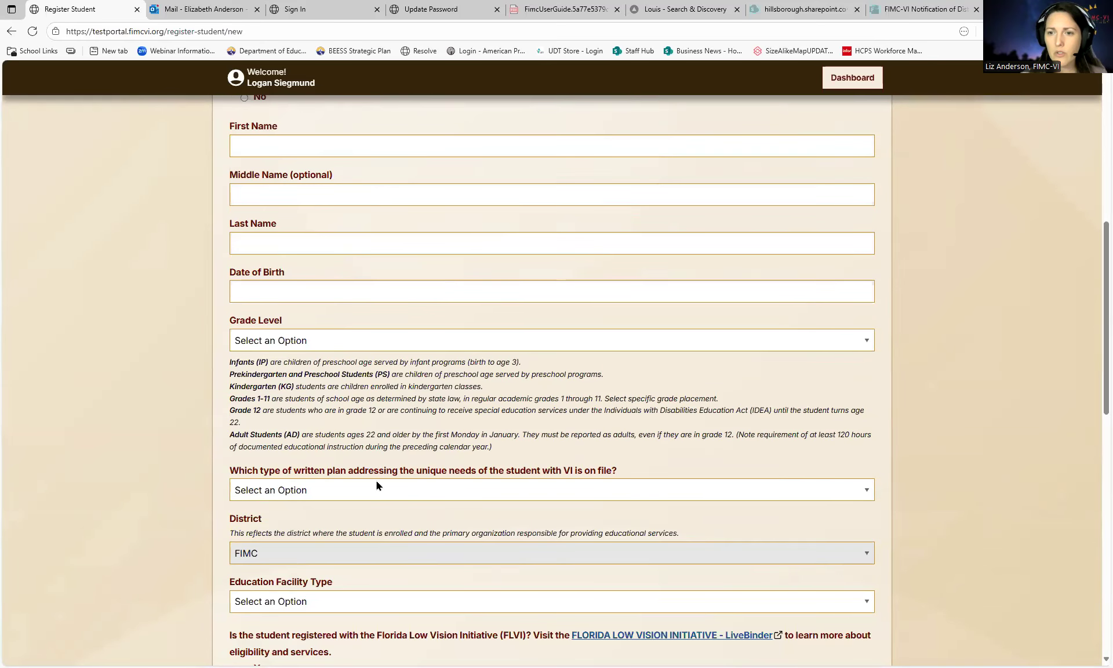
scroll(377, 481, down, 3)
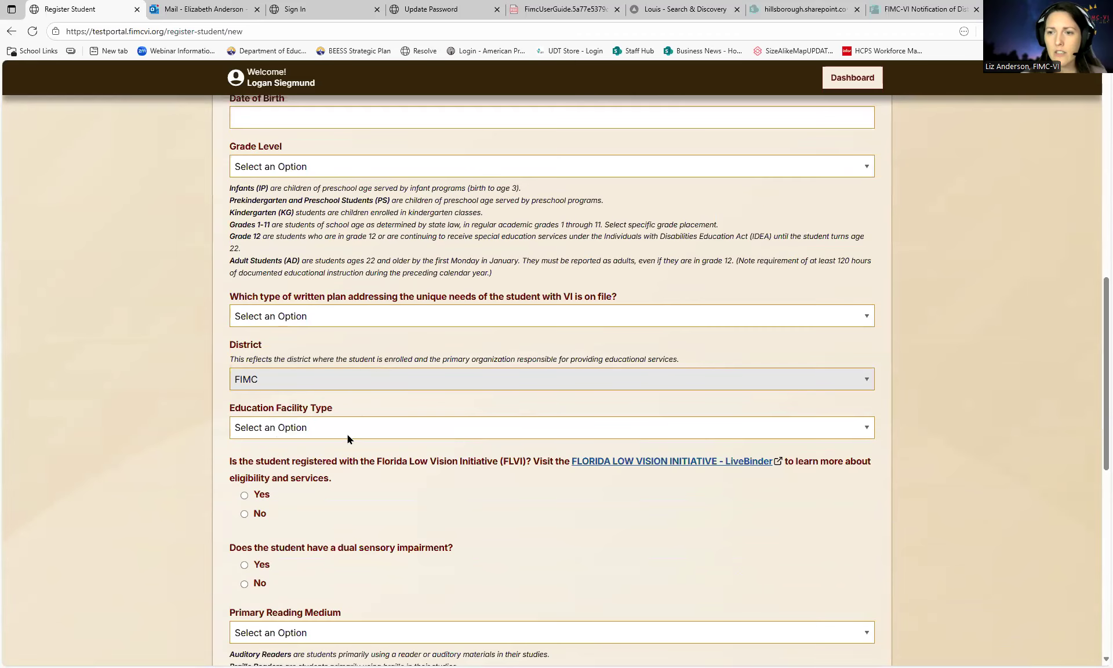
scroll(347, 439, down, 4)
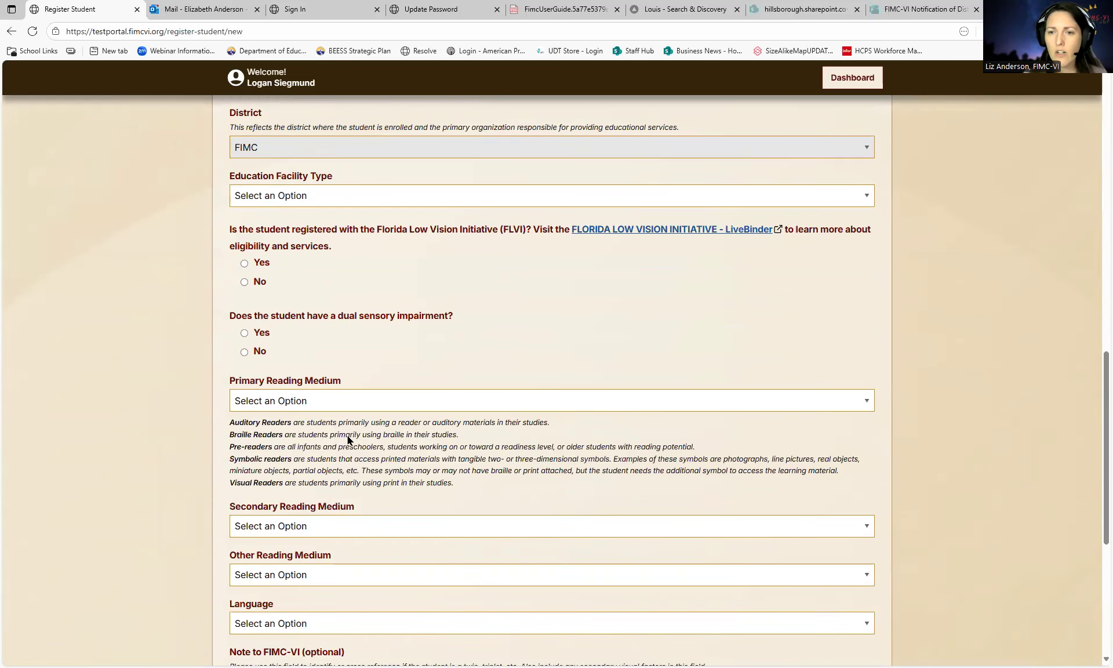
scroll(348, 439, down, 4)
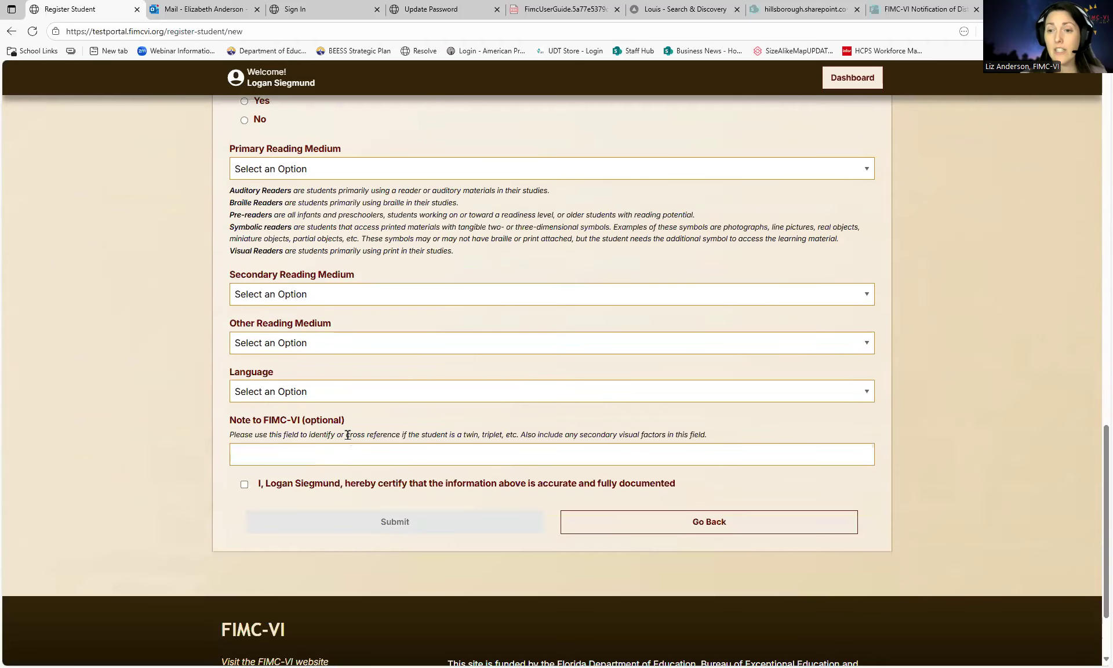
scroll(347, 434, up, 8)
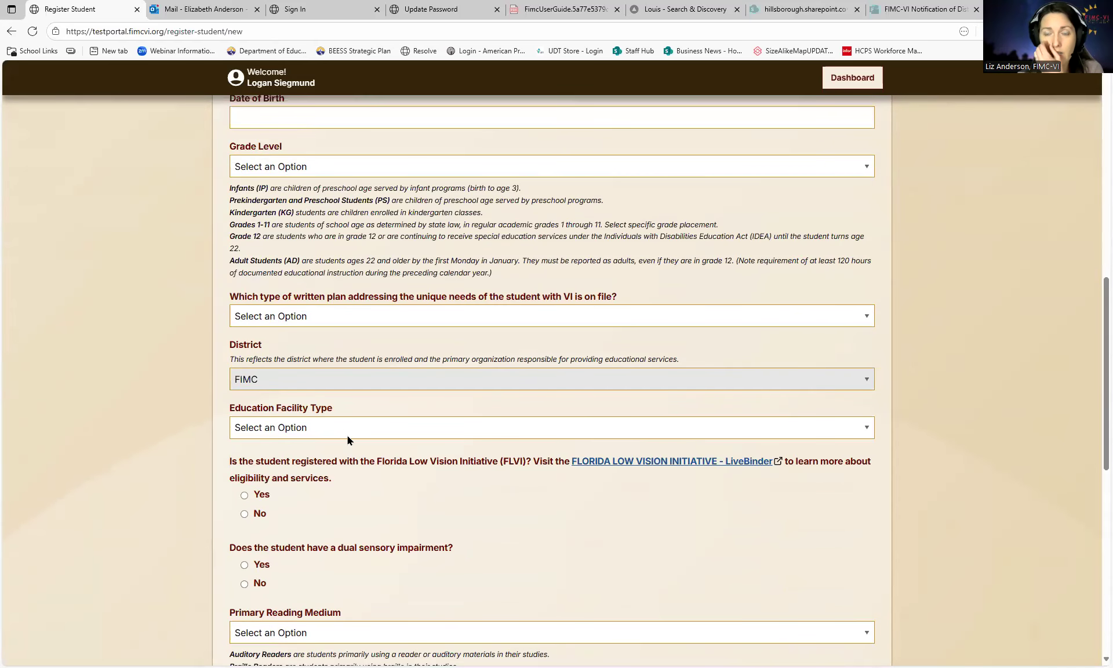
scroll(347, 439, up, 5)
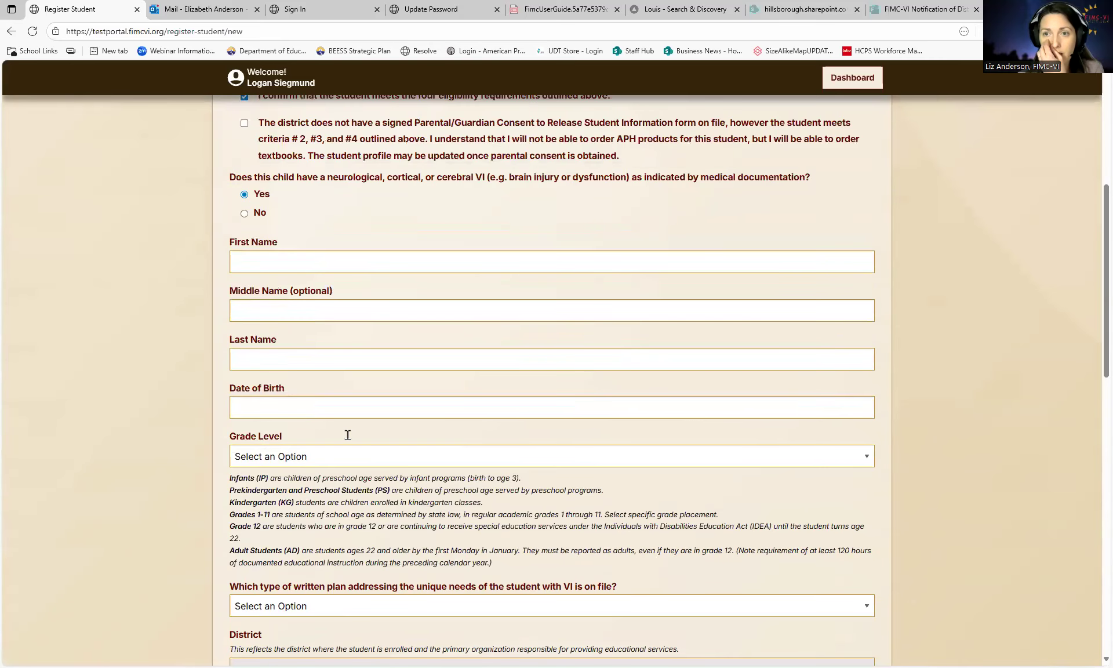
- Change the neurological/cortical VI answer to No
click(245, 212)
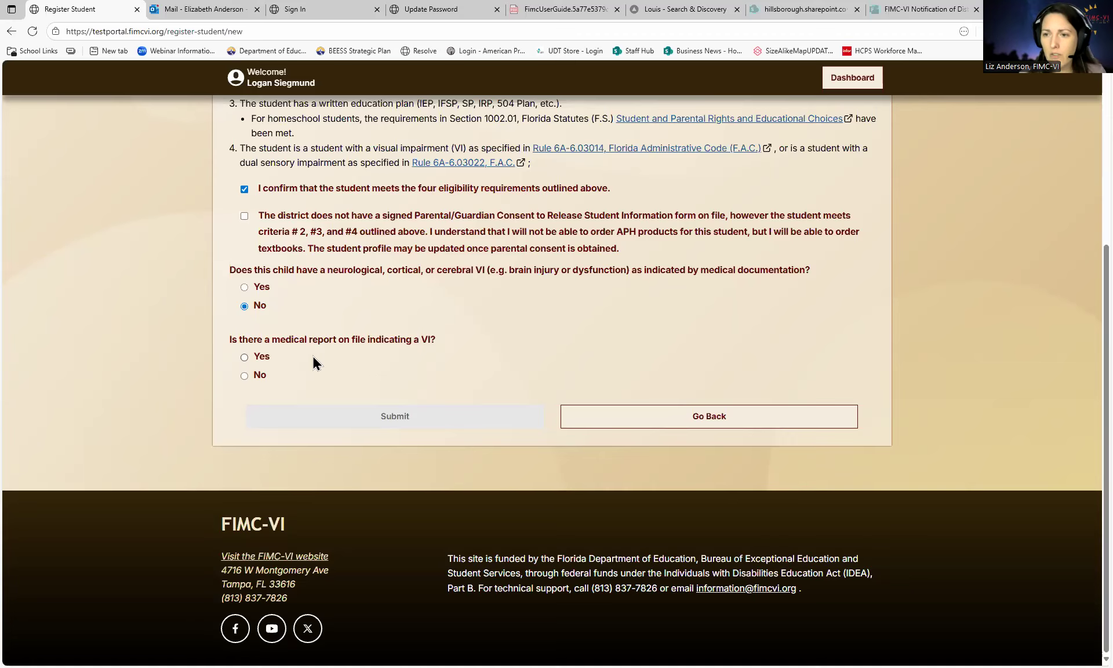
- Answer Yes to the medical report question and enter the student's first name
click(244, 357)
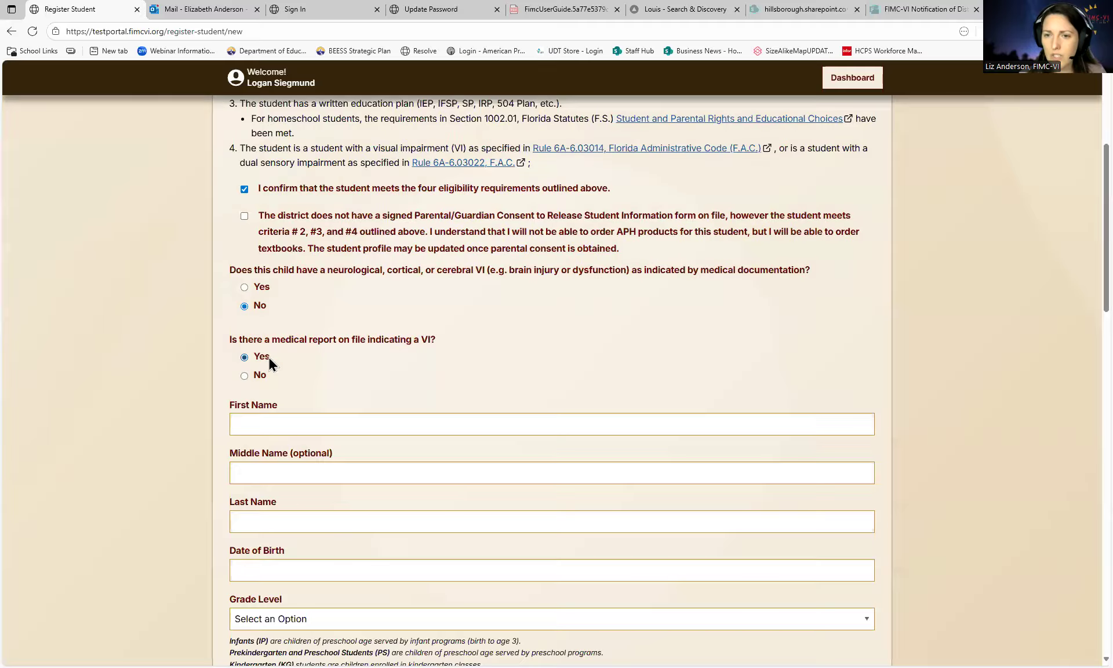
click(320, 416)
scroll(422, 356, down, 1)
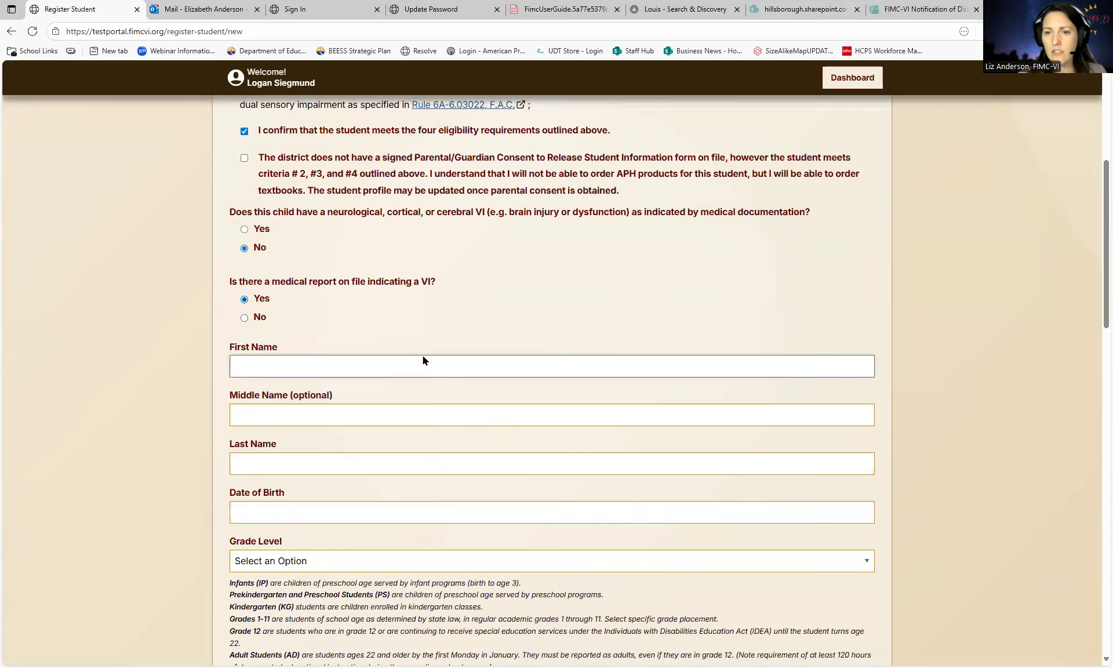
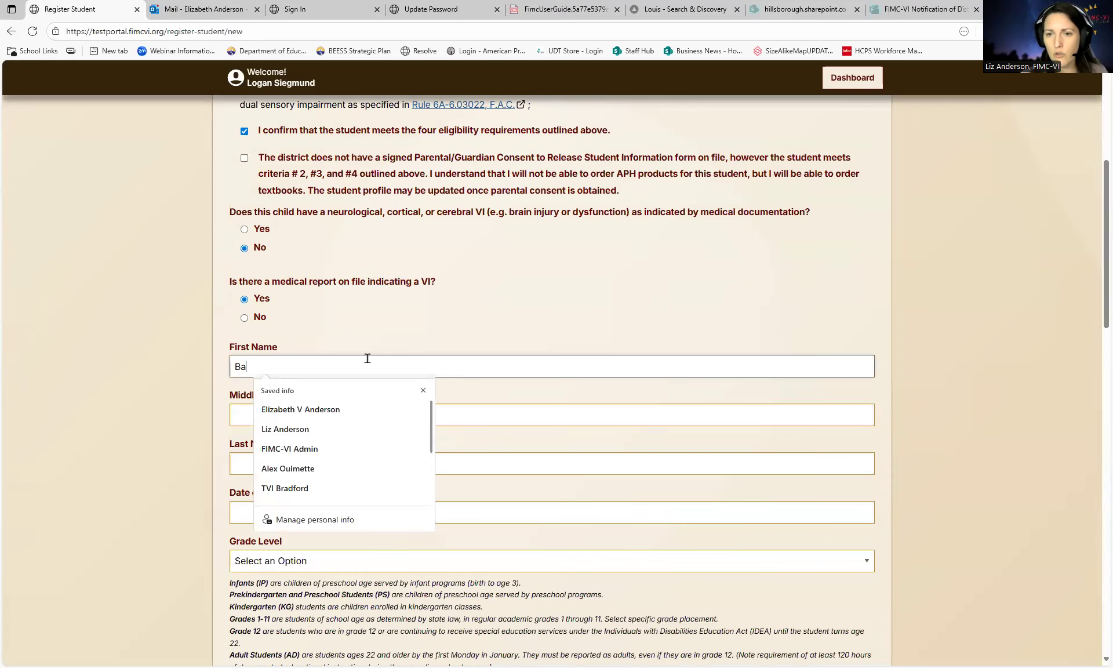
click(236, 417)
scroll(240, 416, down, 1)
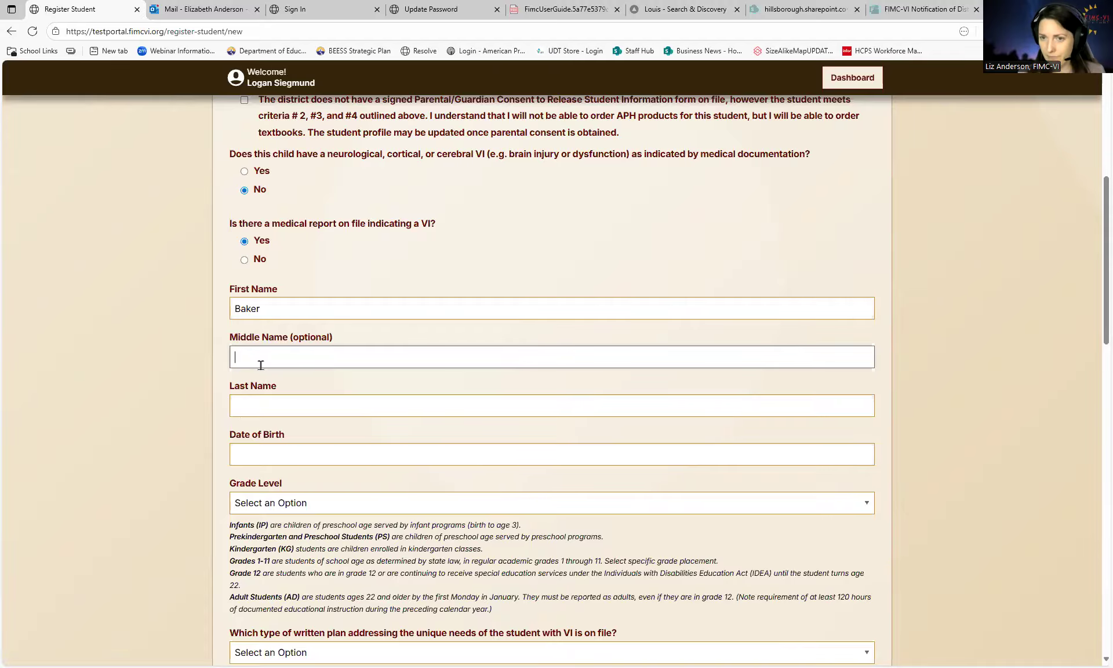
- Enter the student's last name in the Last Name field
click(244, 404)
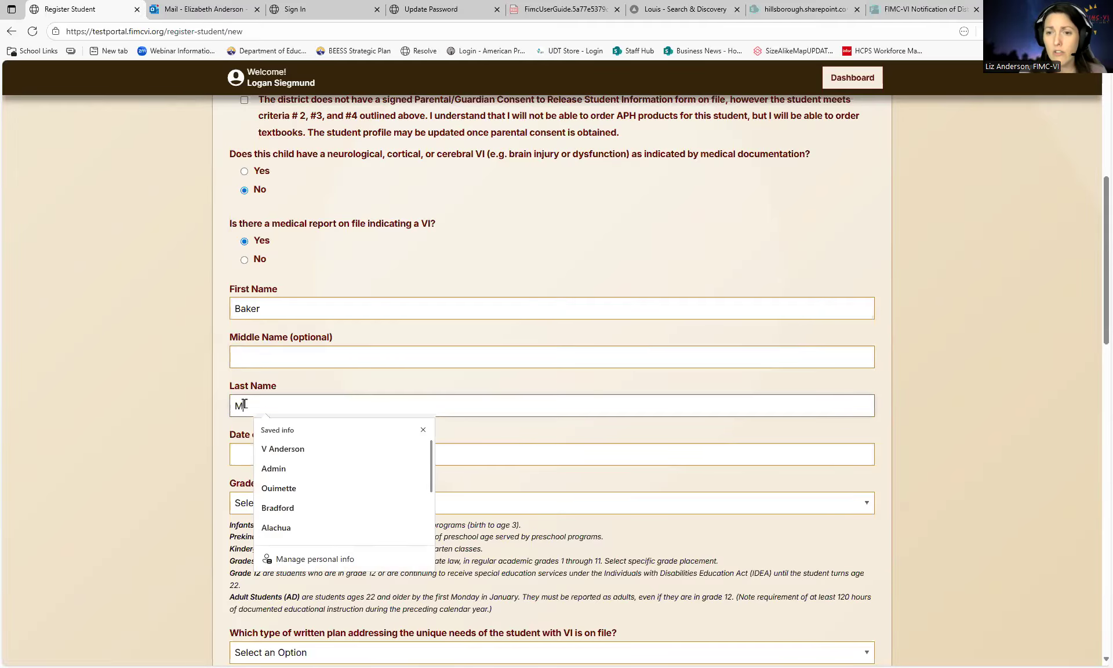
scroll(268, 390, down, 2)
- Set Date of Birth to 10/13/2020 from the calendar, making the student 4 years old
click(300, 344)
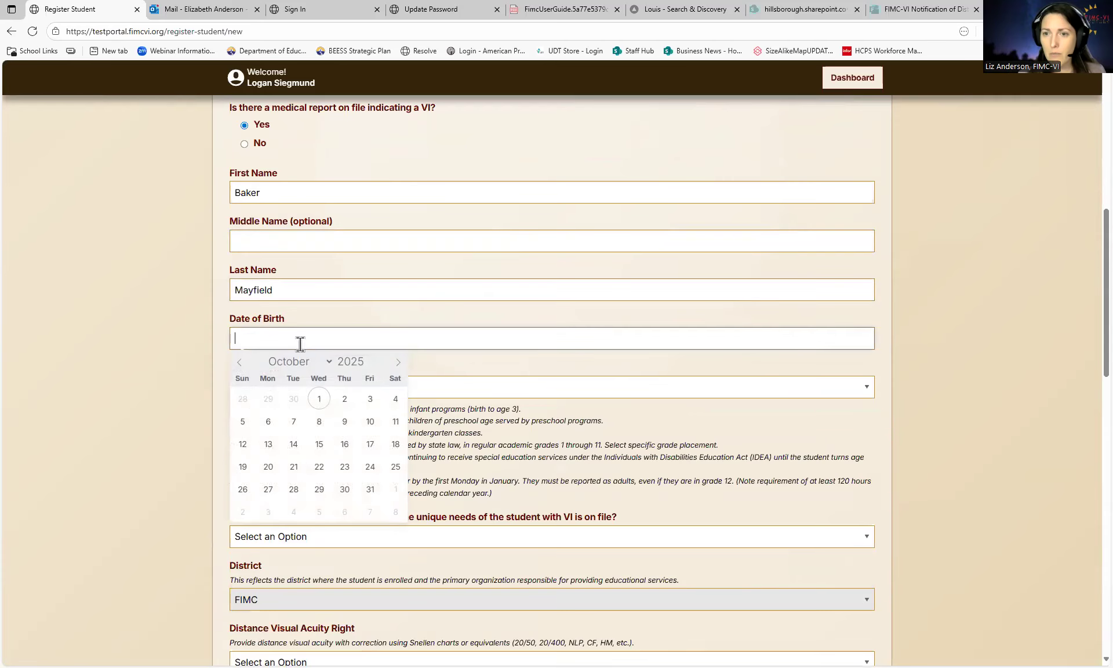
scroll(405, 367, down, 1)
click(370, 307)
click(370, 307)
click(370, 307)
click(371, 307)
click(370, 307)
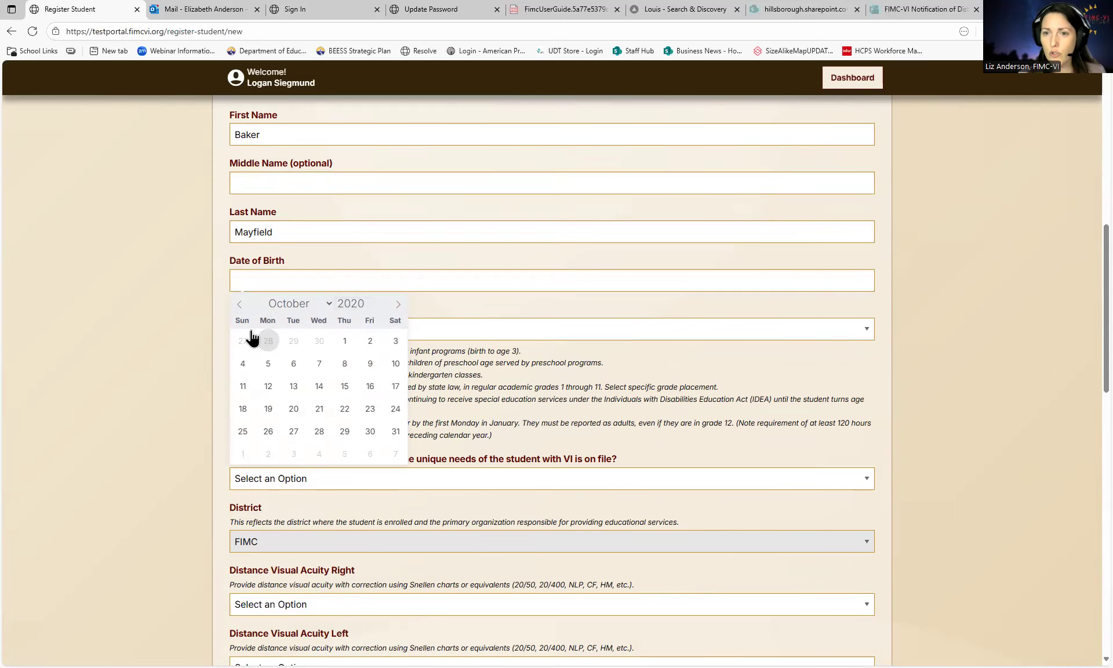
click(239, 304)
click(397, 305)
click(292, 386)
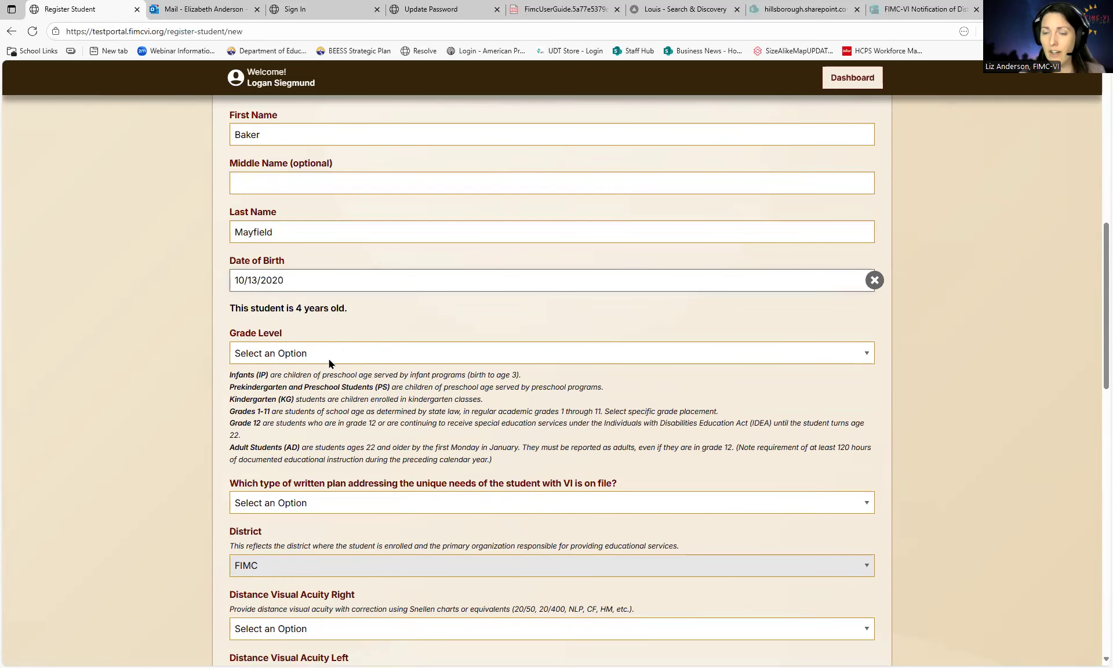
scroll(384, 367, down, 1)
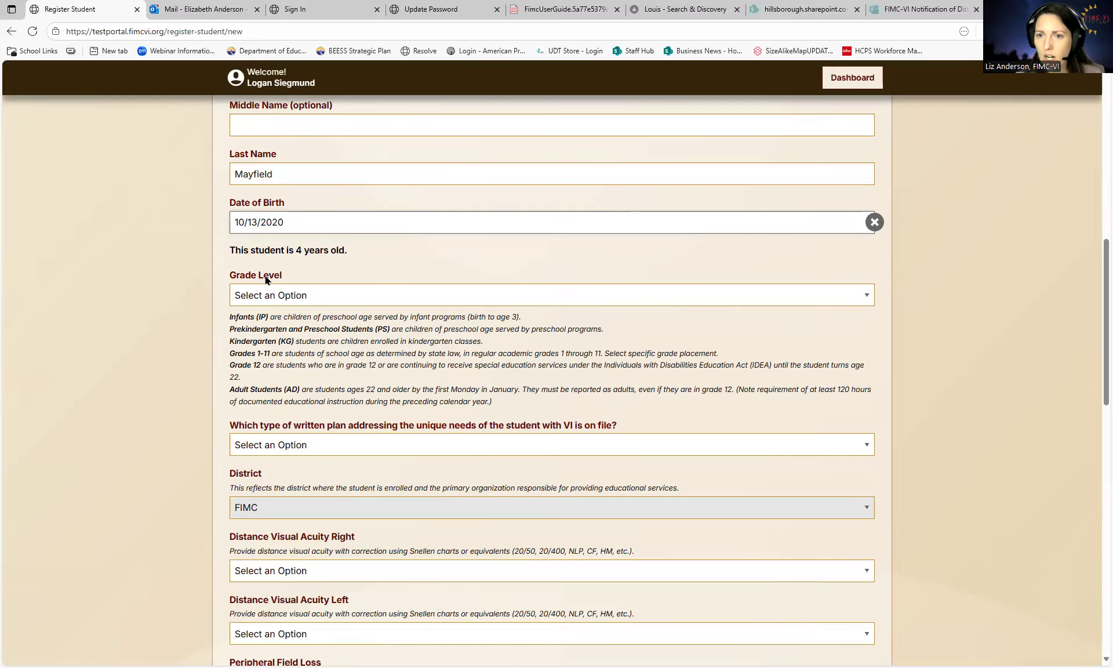
- Choose PS as the student's Grade Level
click(281, 296)
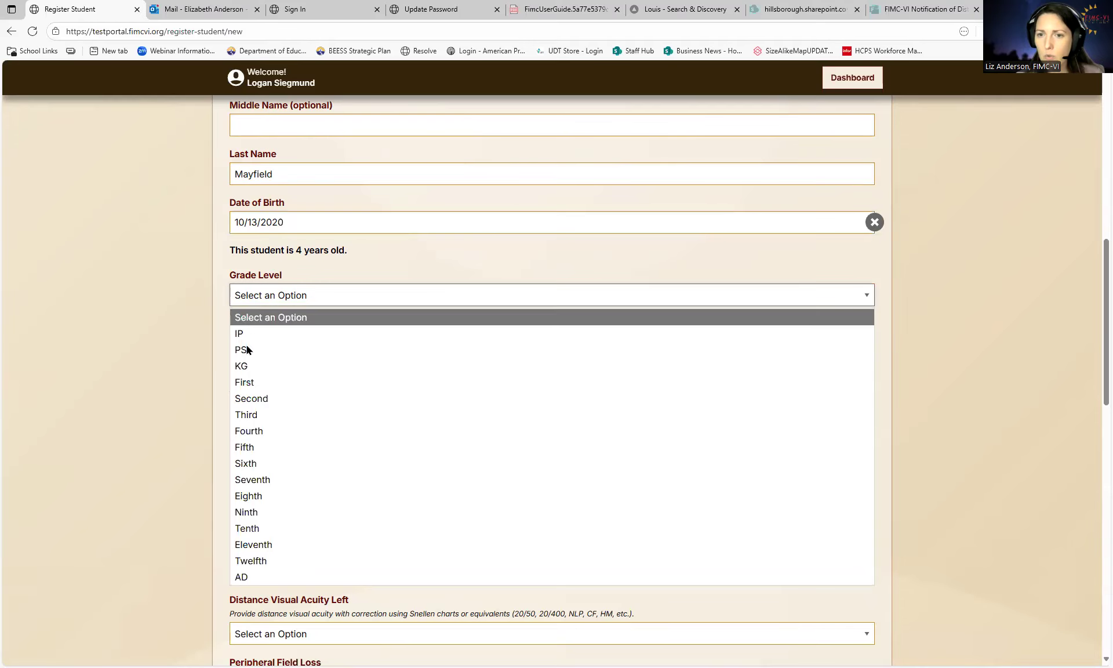
click(244, 351)
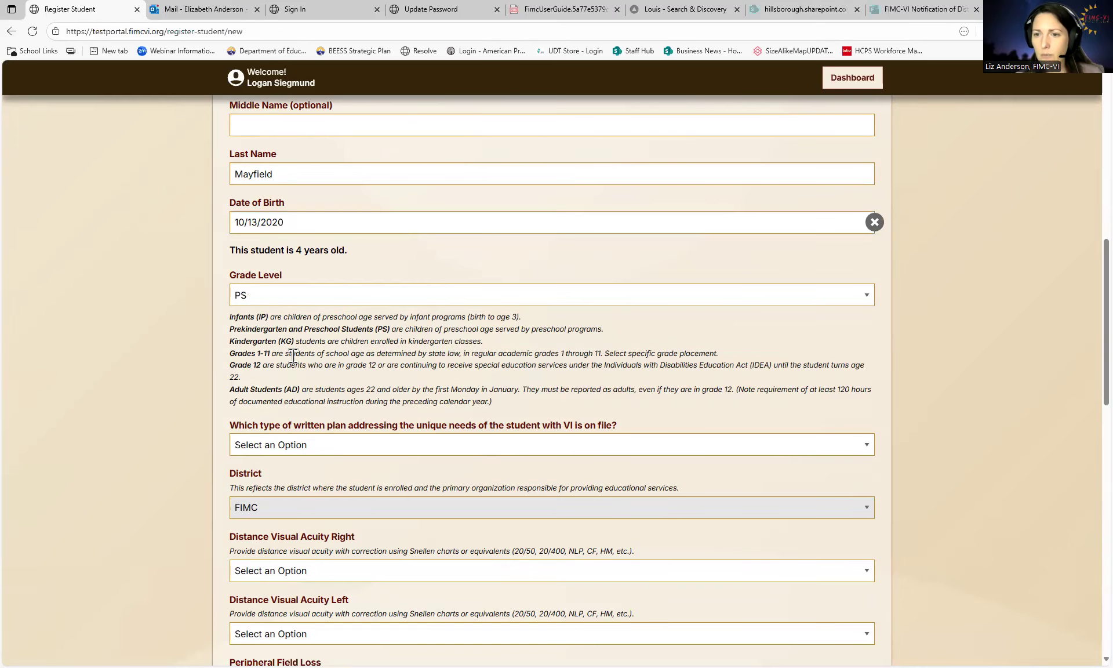
click(346, 451)
scroll(377, 388, down, 1)
scroll(409, 391, down, 1)
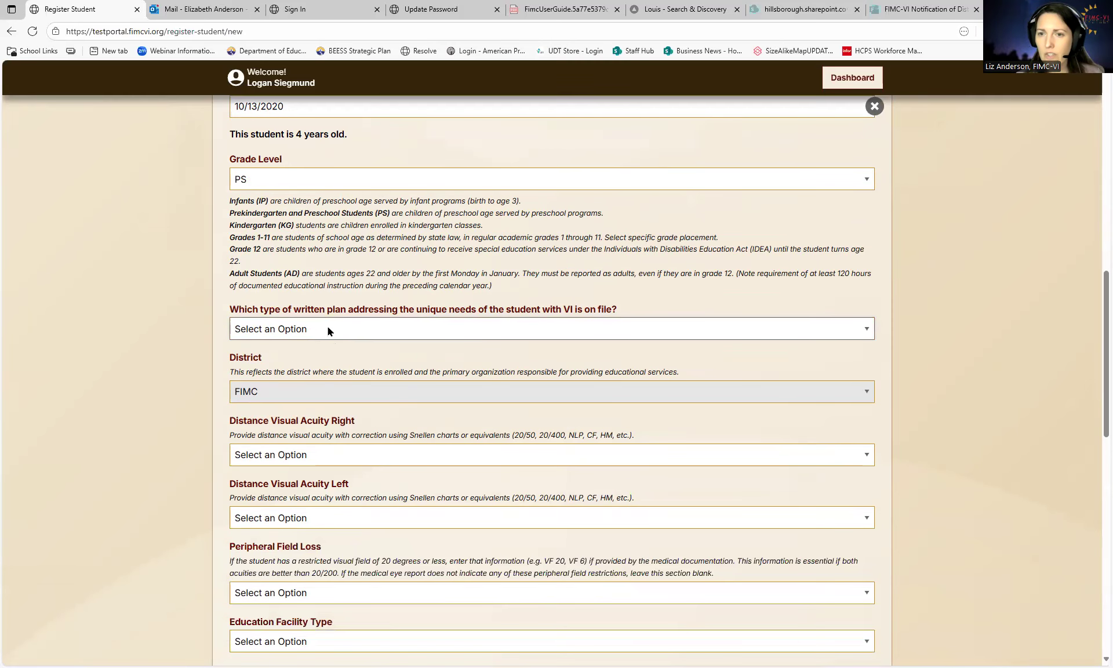
- Select Individual Education Plan (IEP) as the written plan on file
click(319, 331)
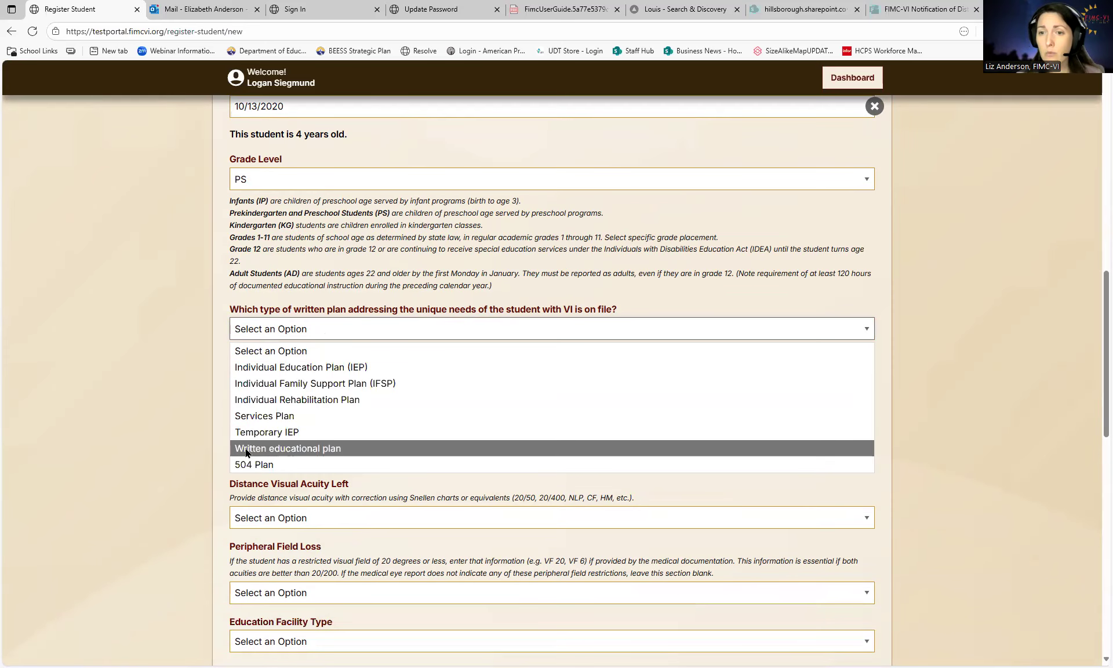
click(307, 368)
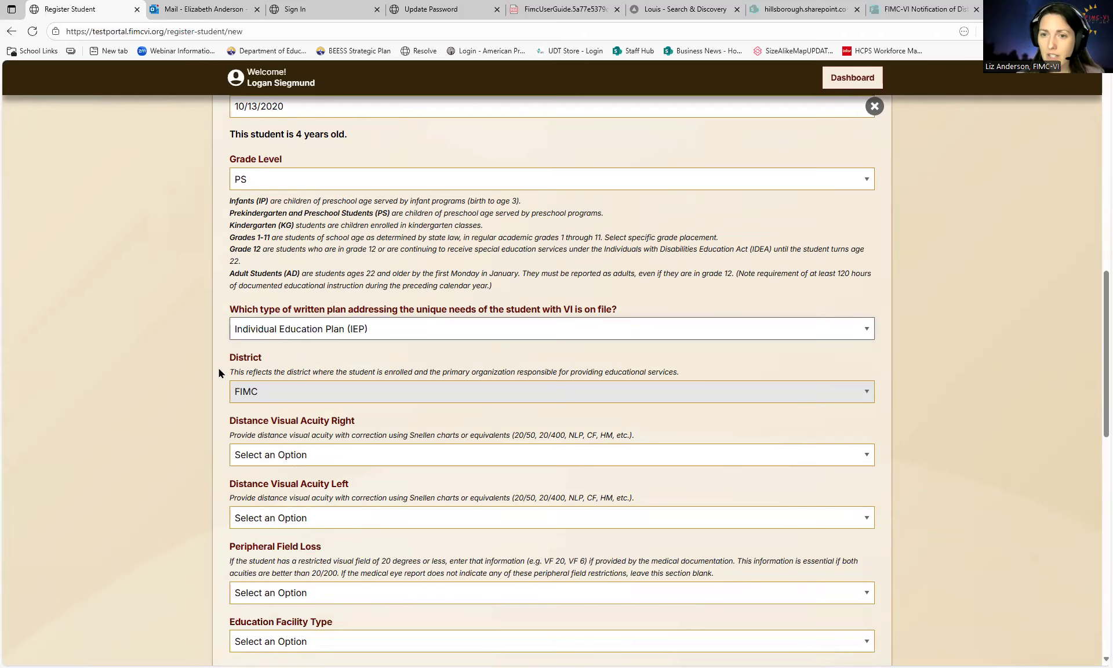
scroll(169, 377, down, 1)
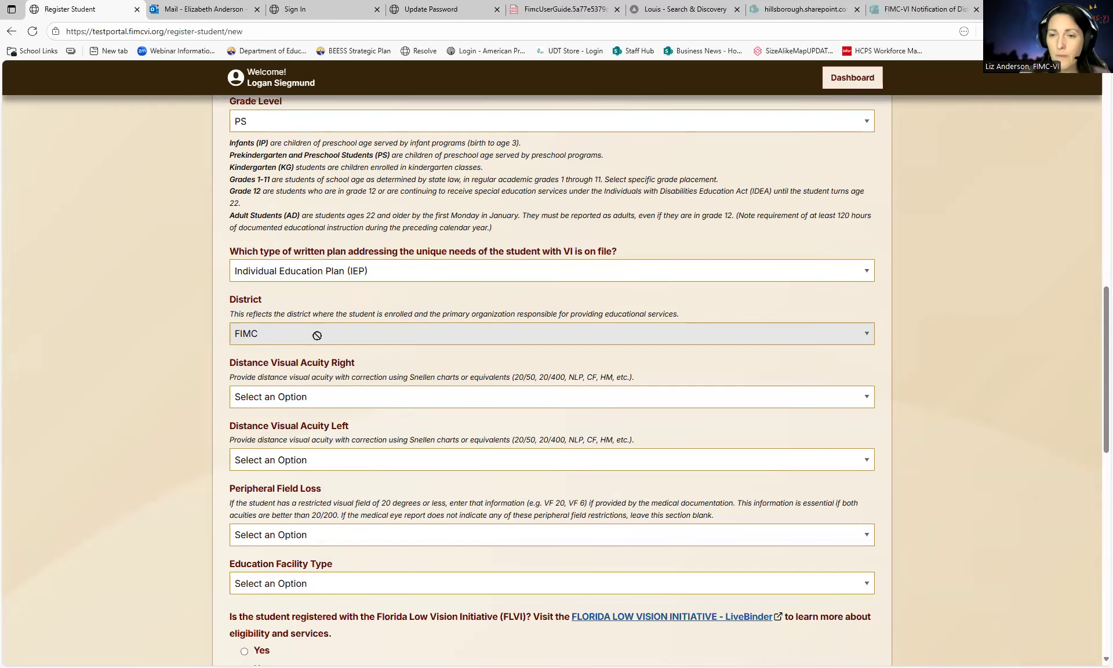
scroll(306, 347, down, 1)
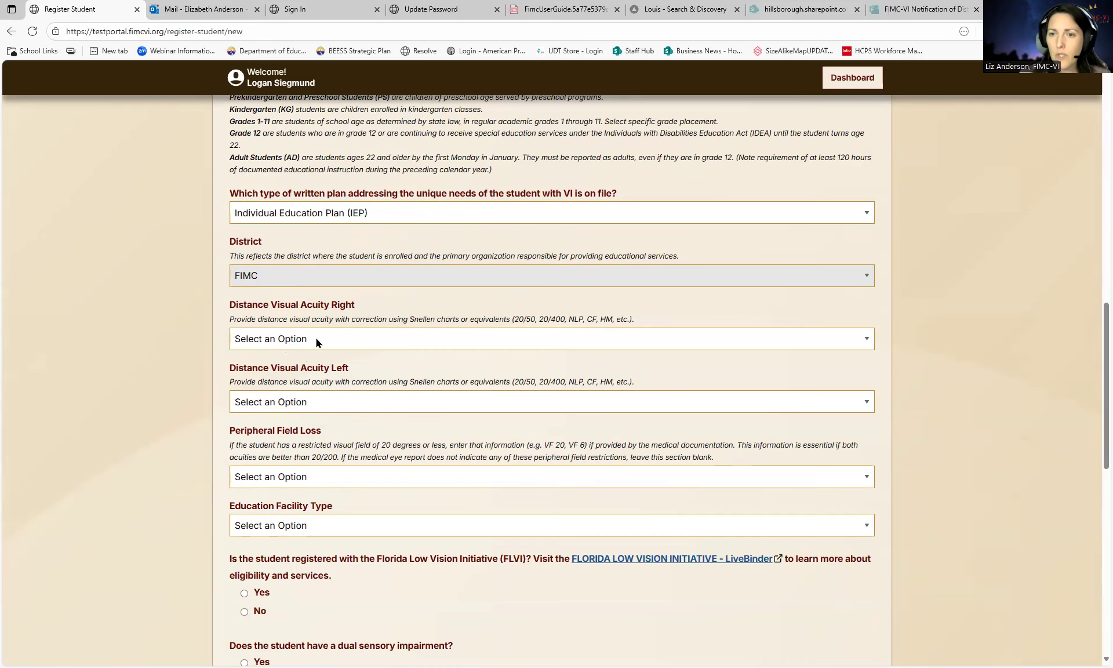
click(299, 338)
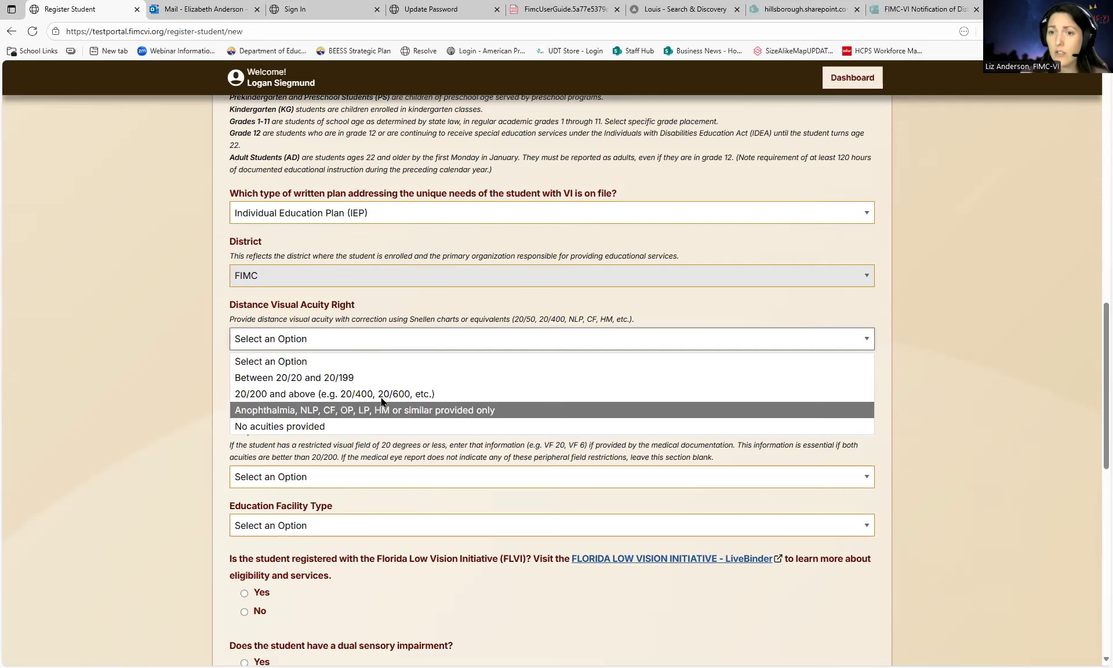
- Set right and left Distance Visual Acuity to 20/200 and above, leaving Peripheral Field Loss unset
click(333, 397)
click(319, 403)
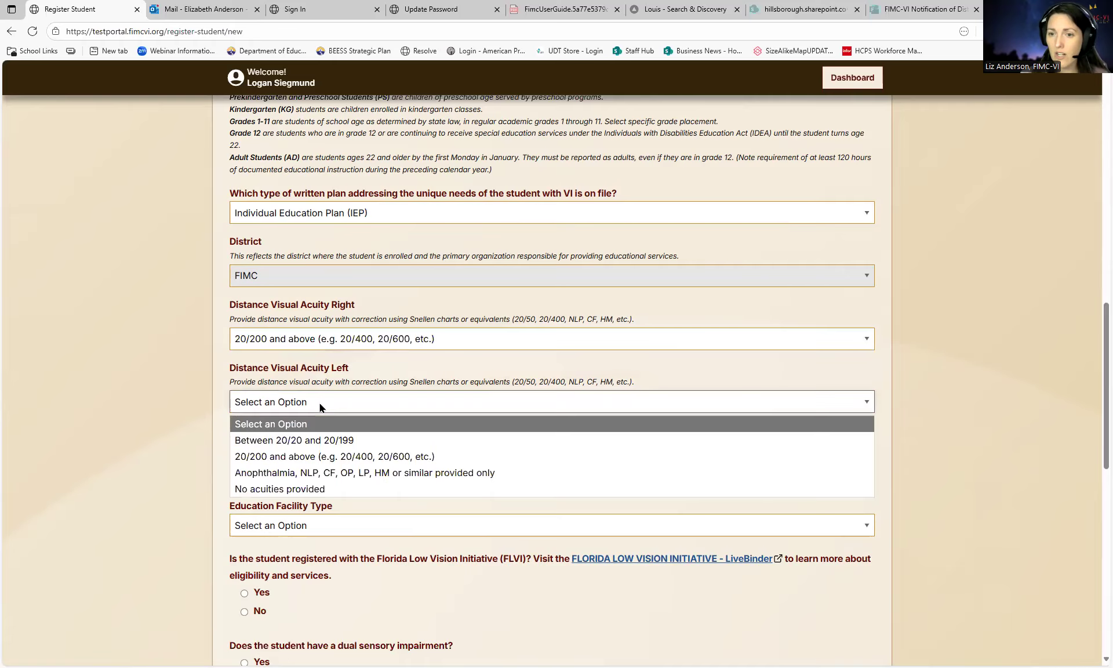
click(325, 462)
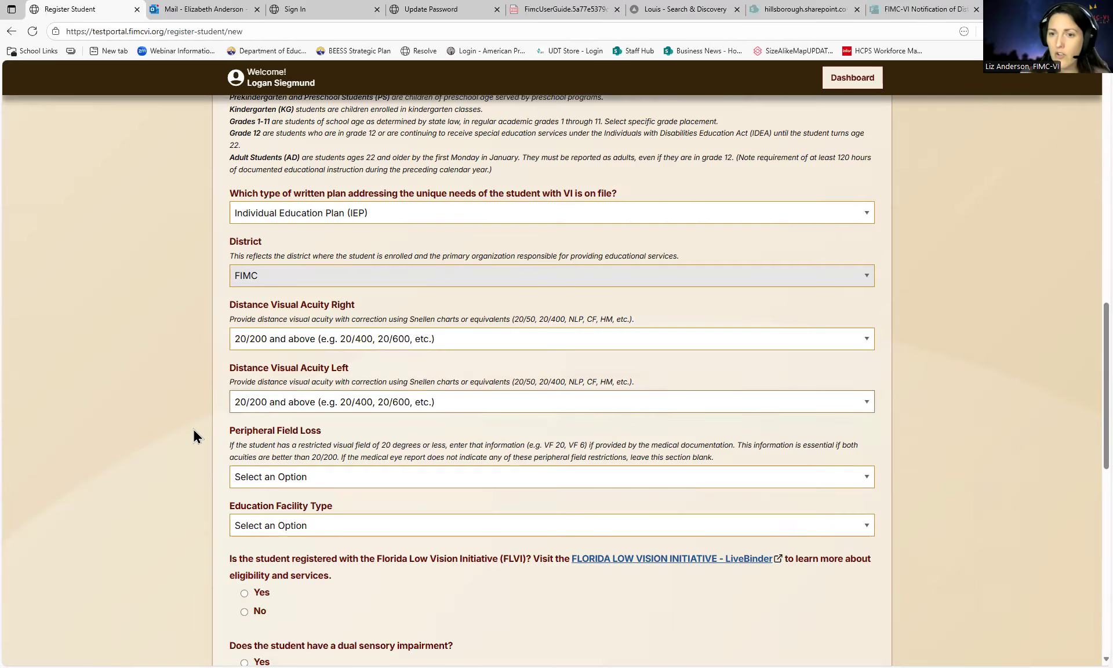
scroll(199, 422, down, 1)
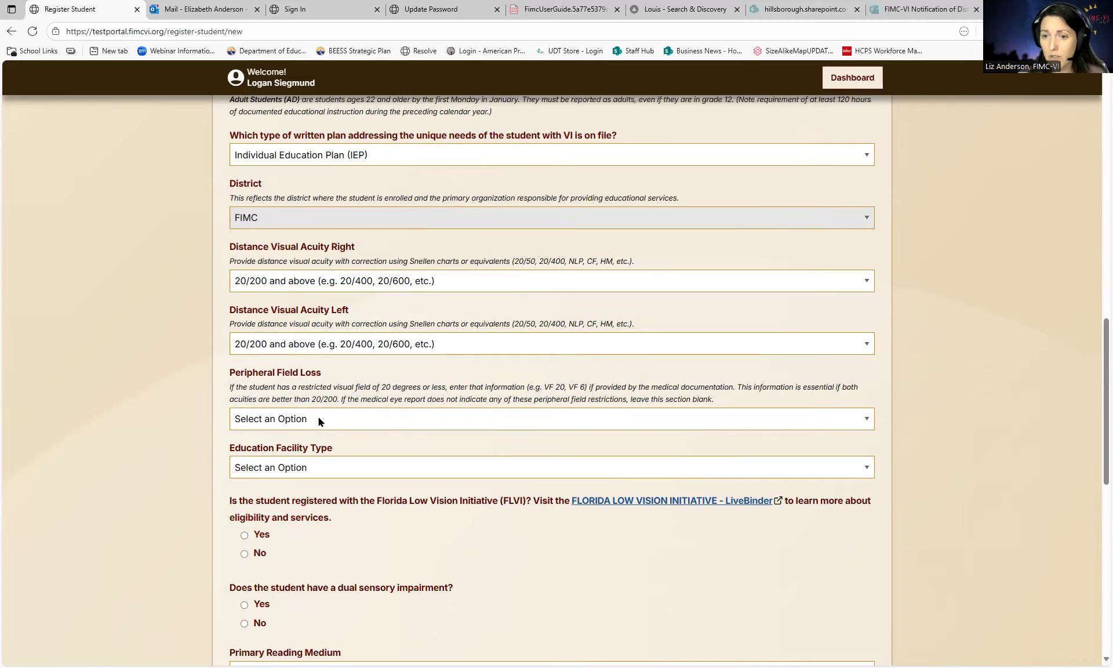
click(318, 418)
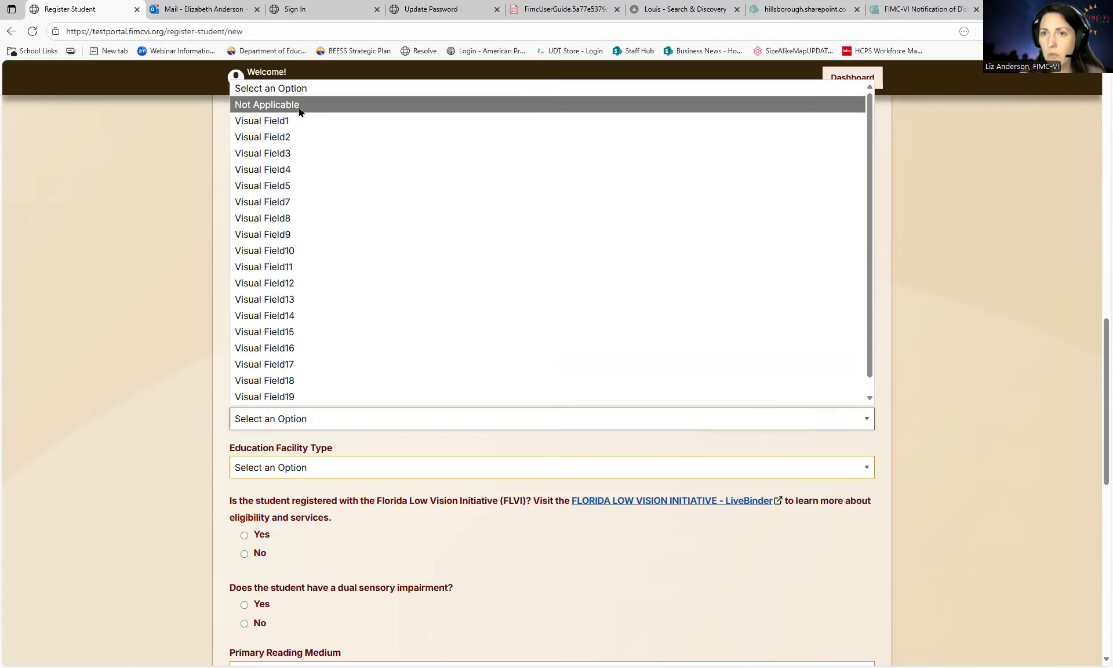
scroll(206, 431, down, 1)
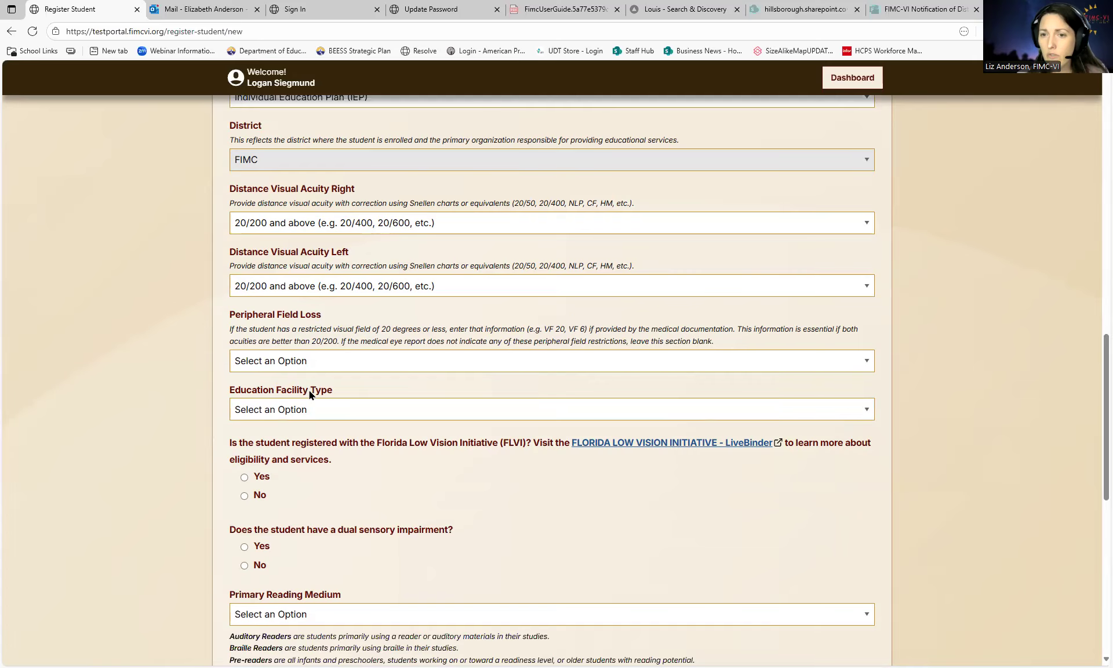
- Set the Education Facility Type to Public
click(297, 412)
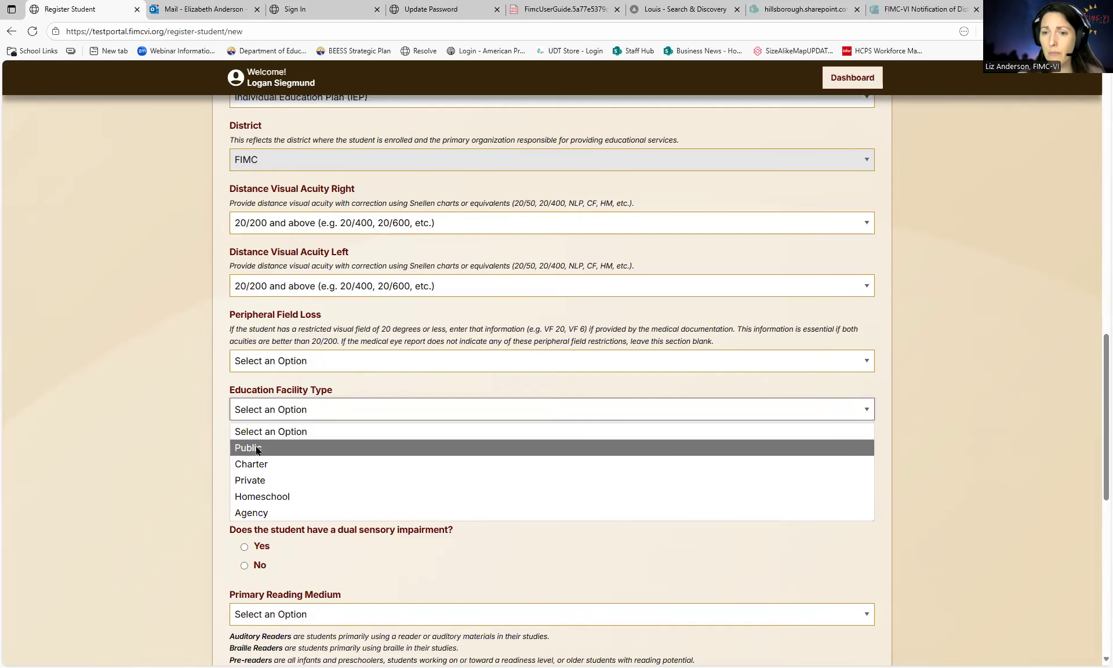
click(257, 450)
click(275, 412)
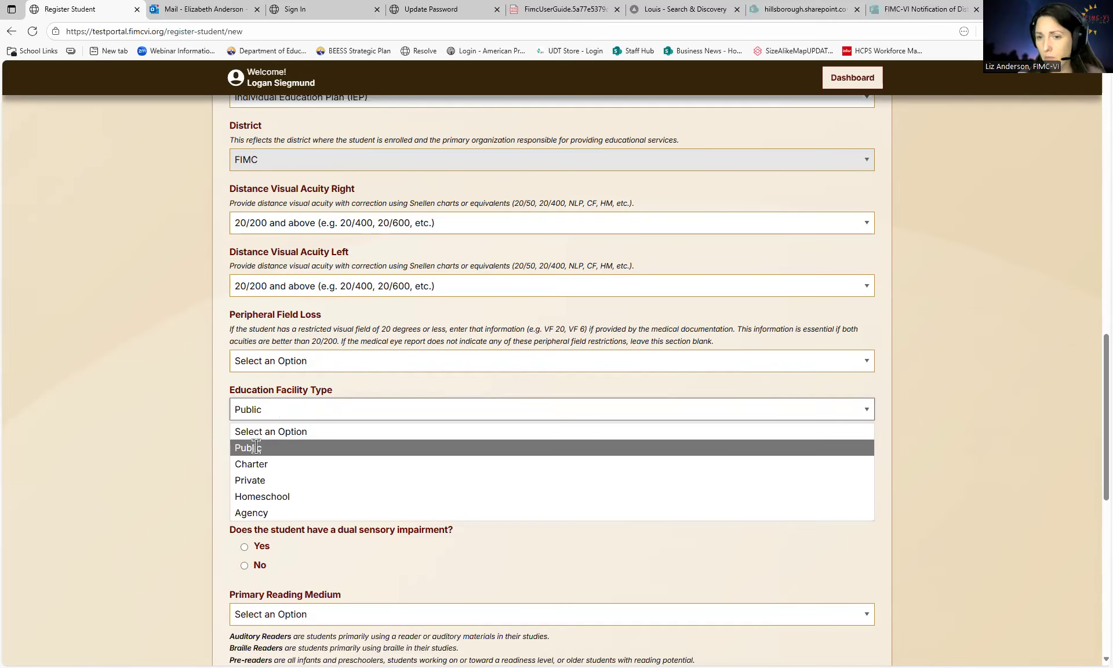
click(256, 447)
click(281, 409)
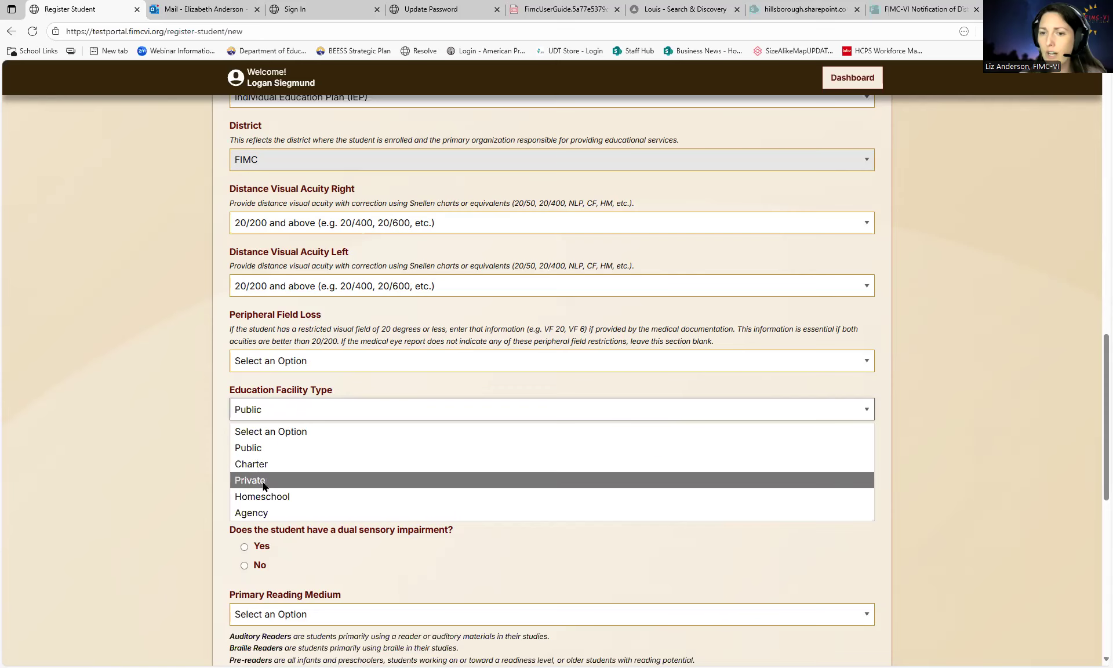
click(203, 430)
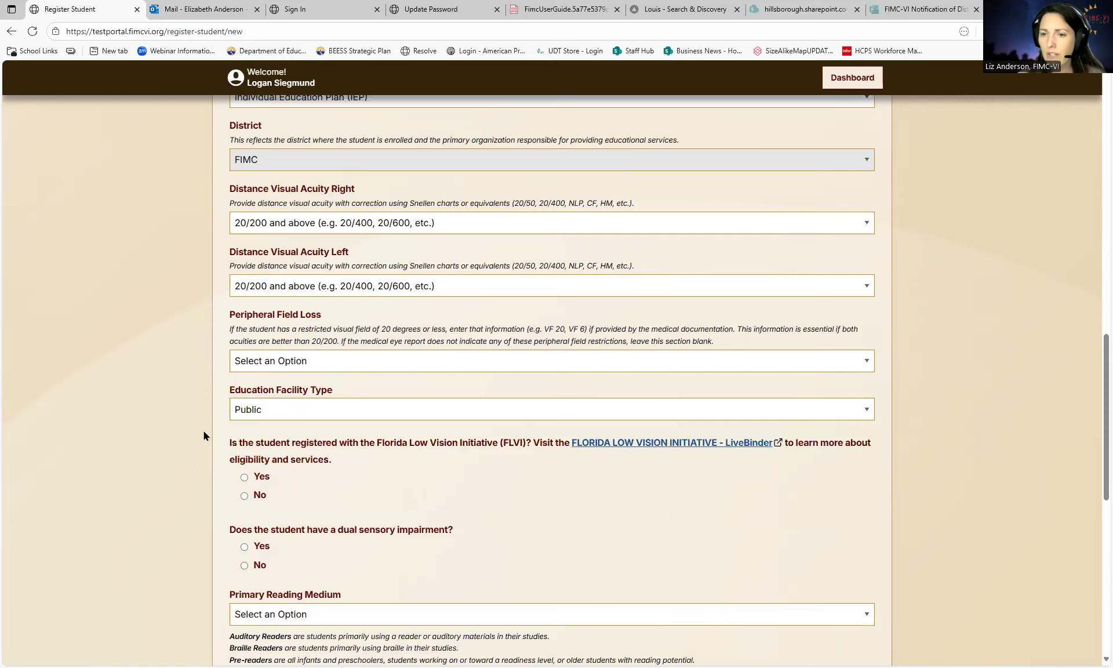
- Answer No to the FLVI registration question and to the dual sensory impairment question
scroll(301, 440, down, 1)
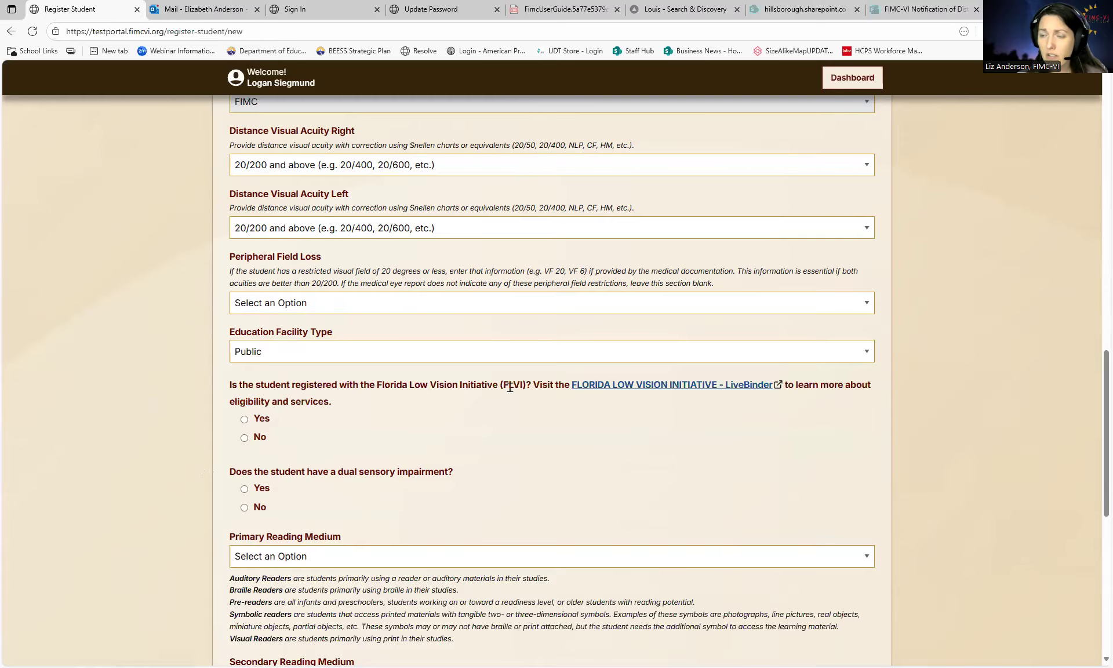
click(250, 420)
click(258, 439)
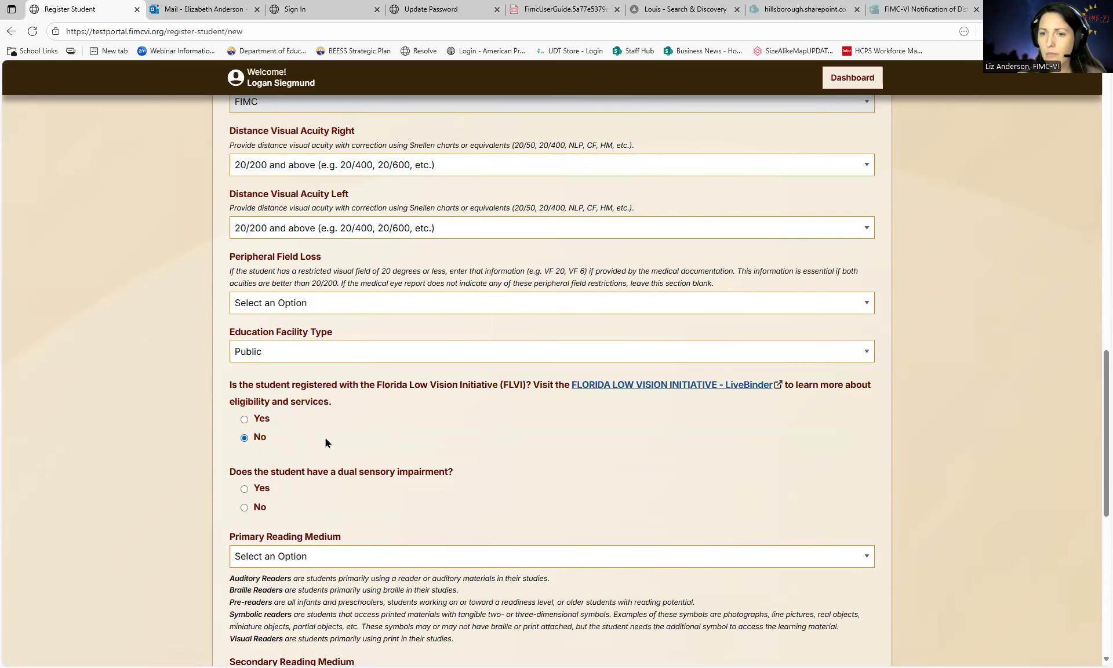
scroll(313, 441, down, 1)
click(246, 430)
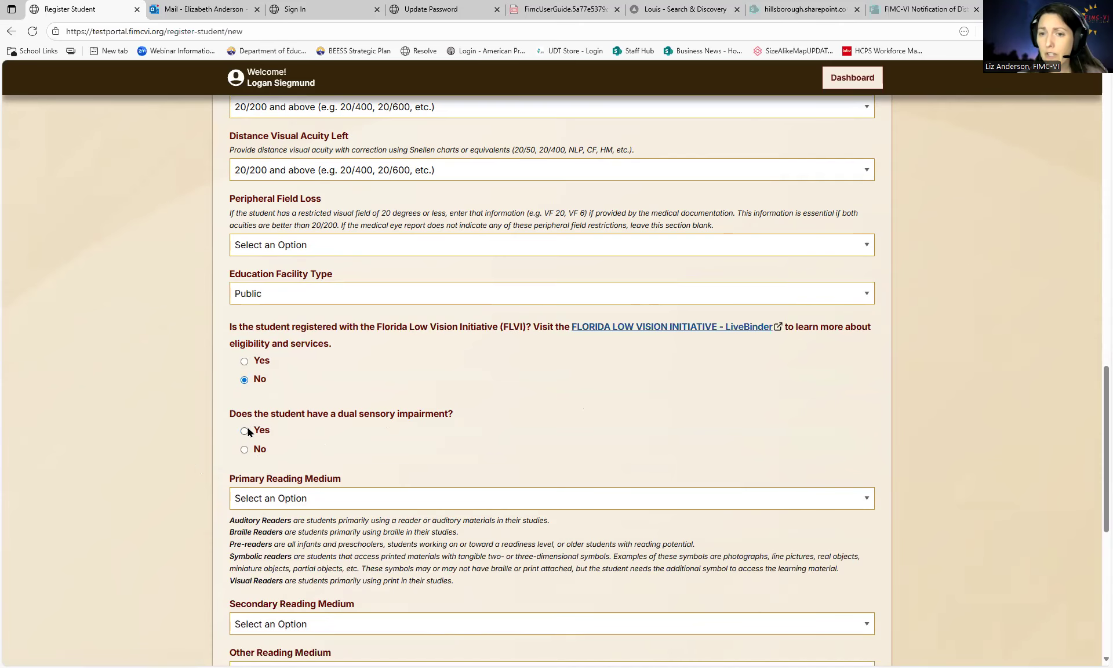
scroll(308, 442, down, 1)
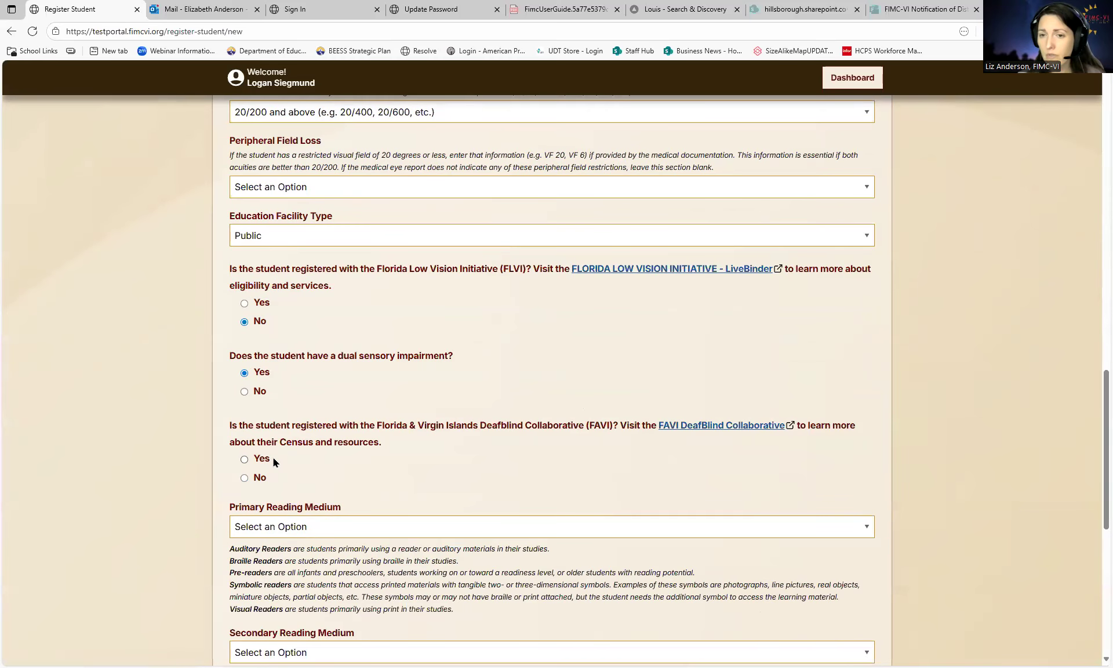
click(259, 390)
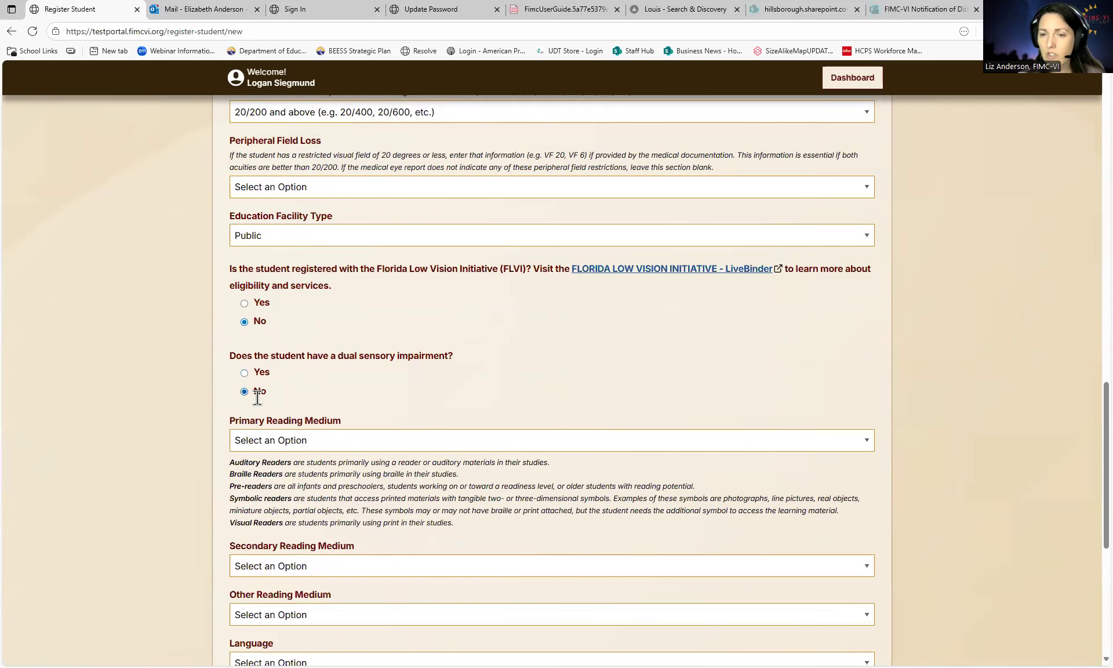
- Change Primary Reading Medium from Pre-reader to Braille reader
scroll(259, 390, down, 2)
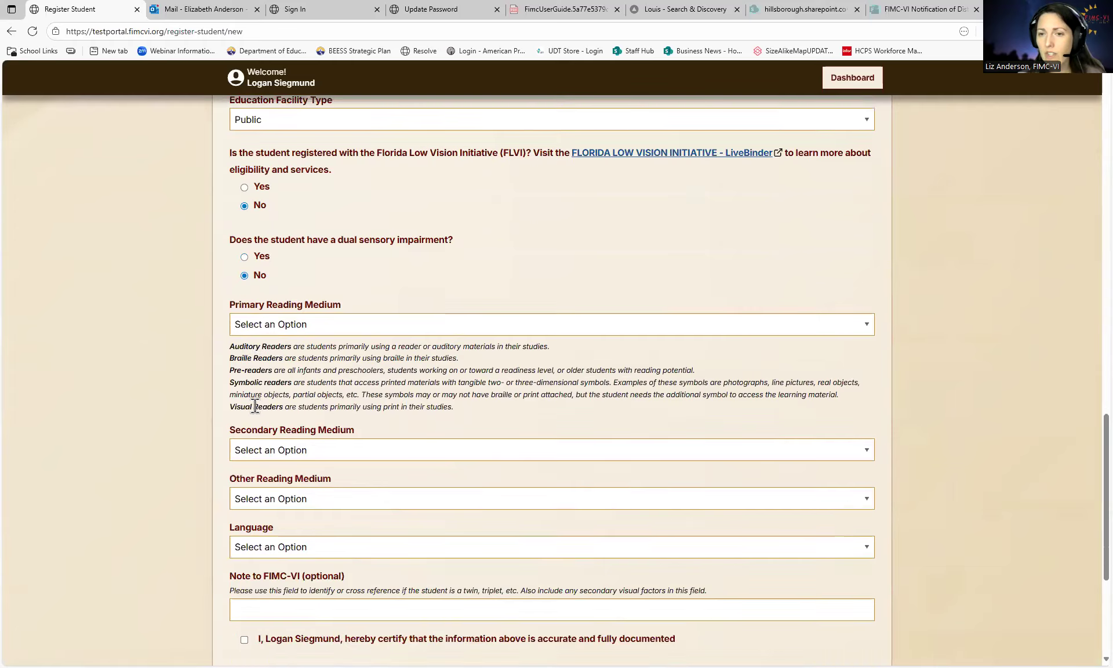
click(326, 328)
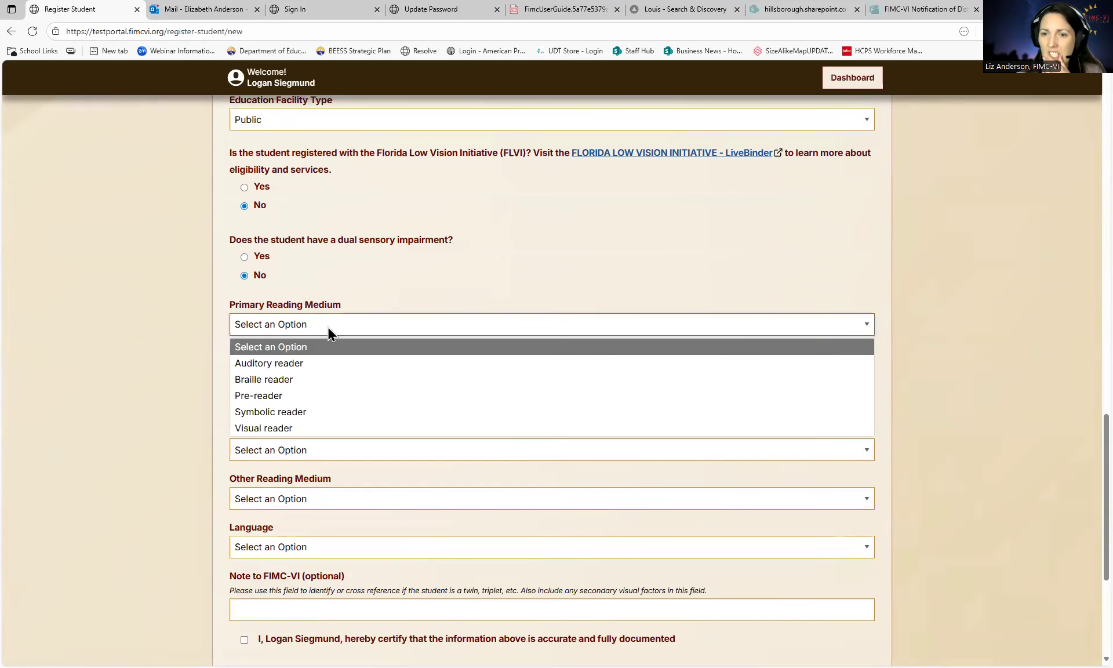
click(293, 399)
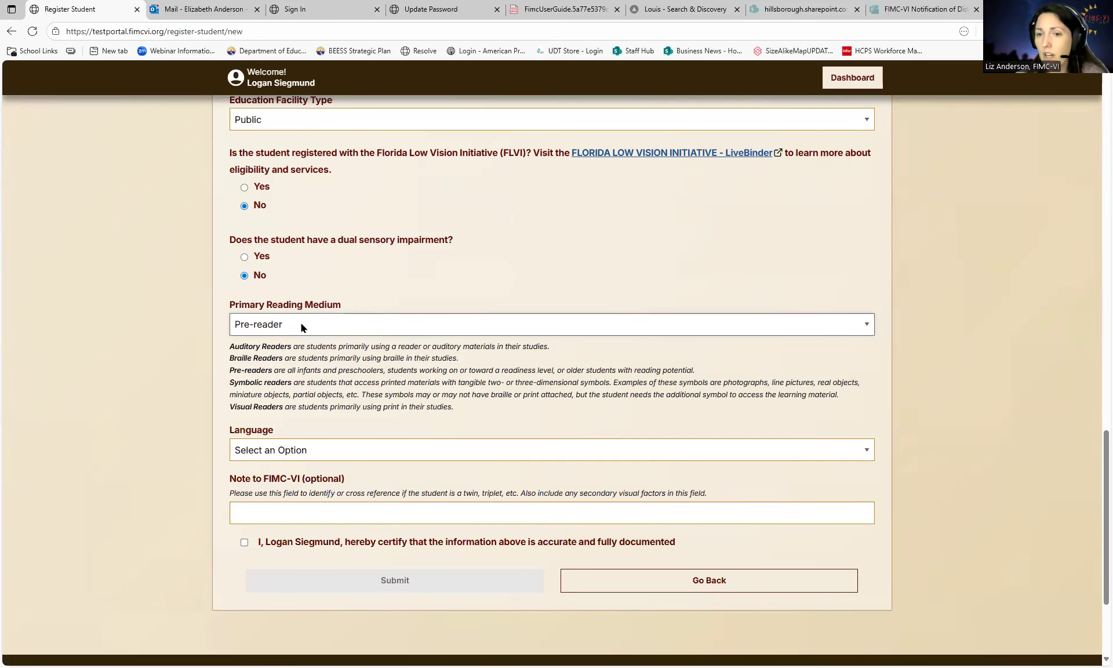
click(301, 326)
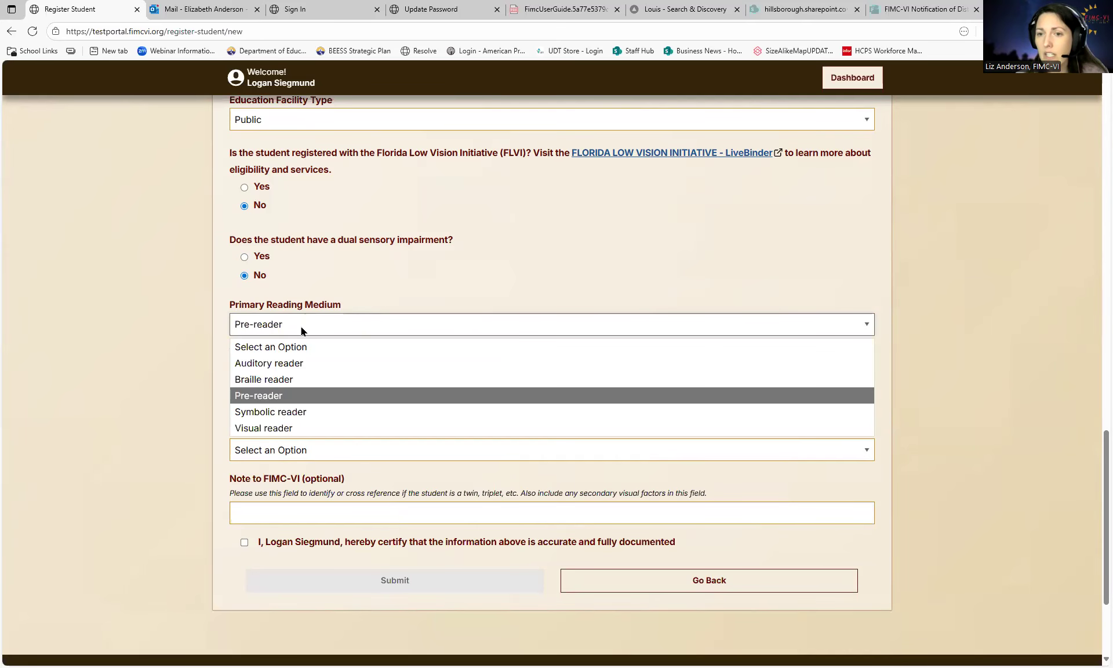
click(291, 379)
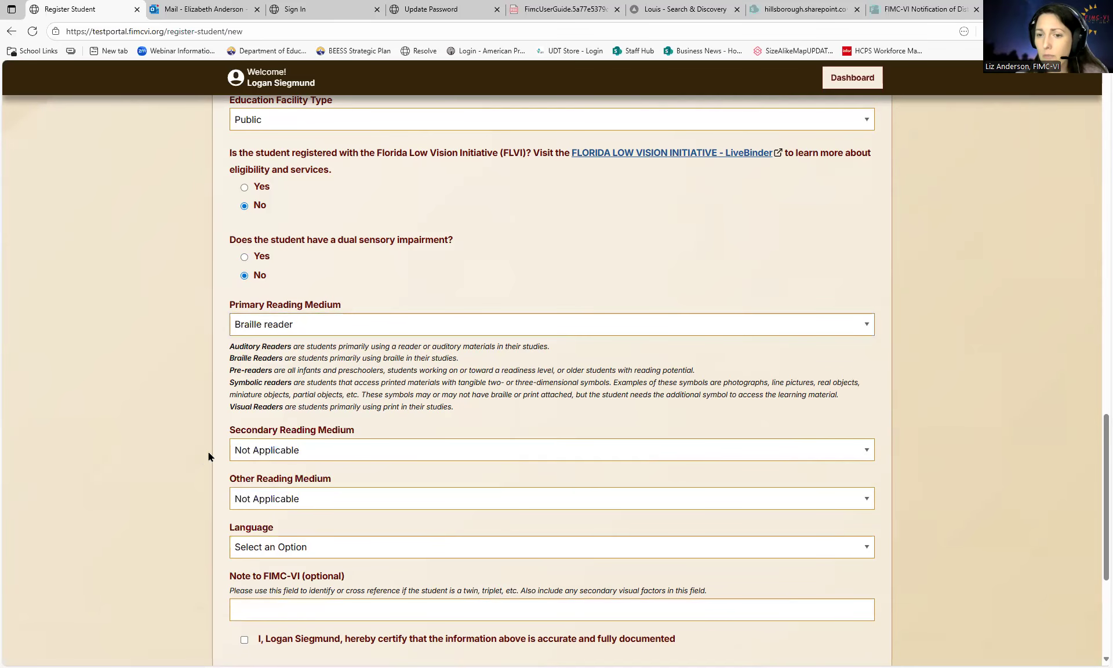
- Set Secondary Reading Medium to Auditory reader
scroll(314, 399, down, 1)
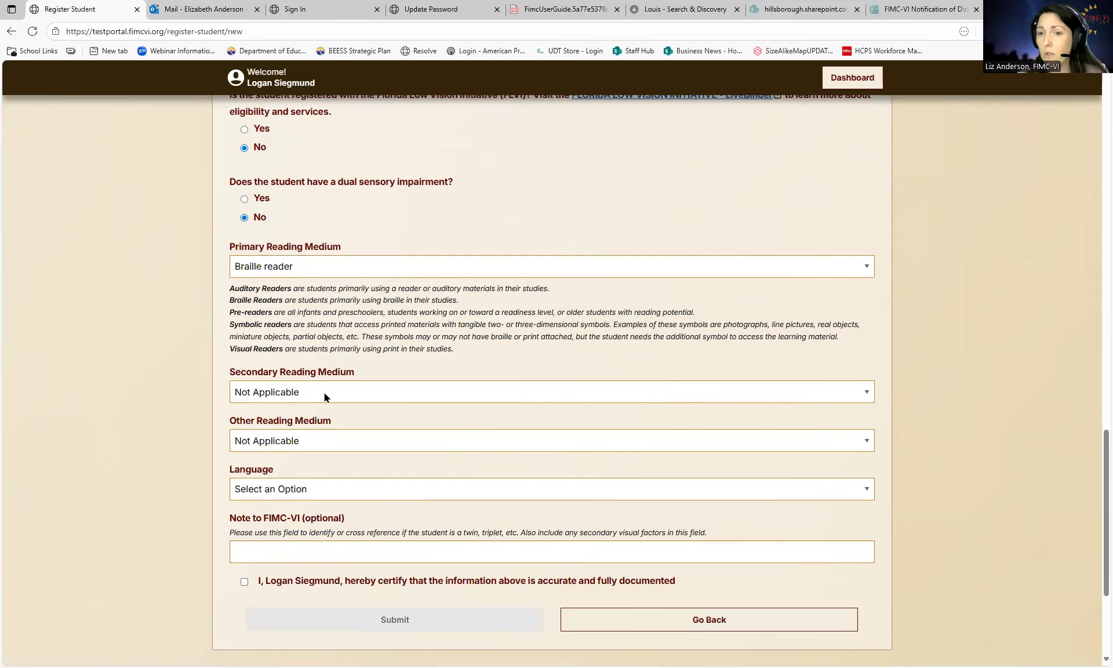
click(325, 392)
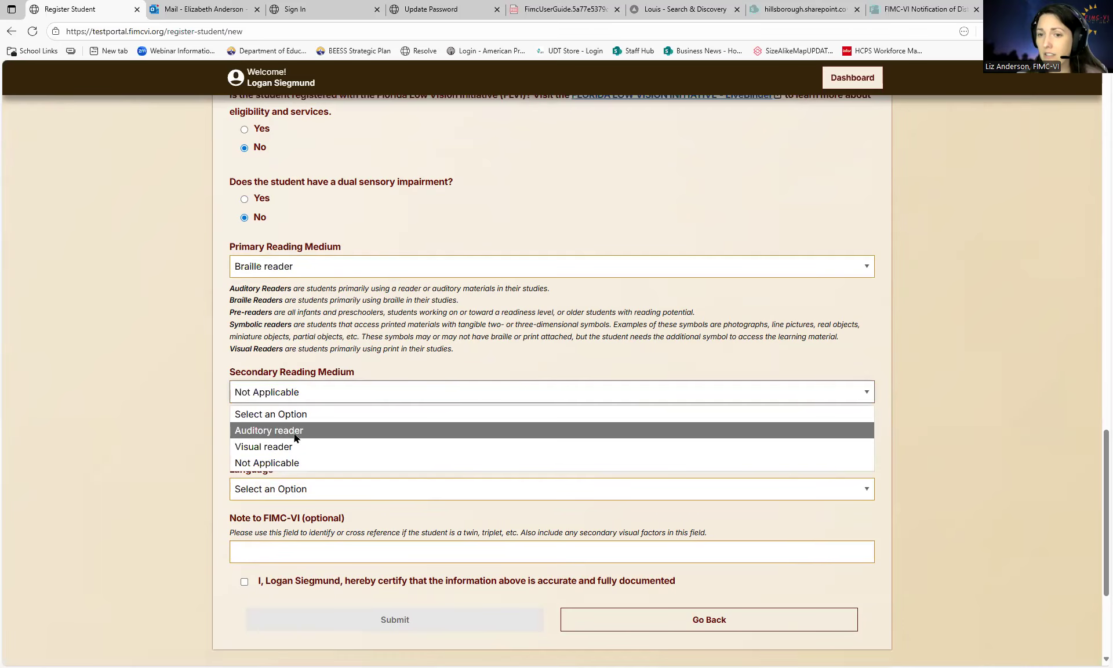
click(288, 431)
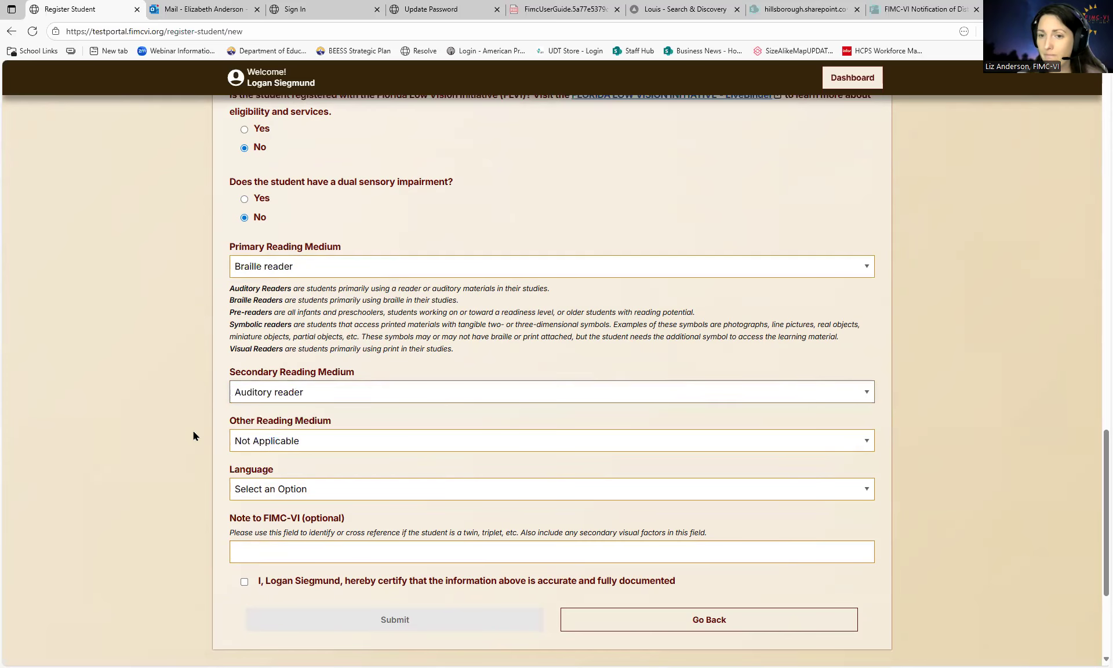
- Set the student's Language to English
scroll(197, 430, down, 1)
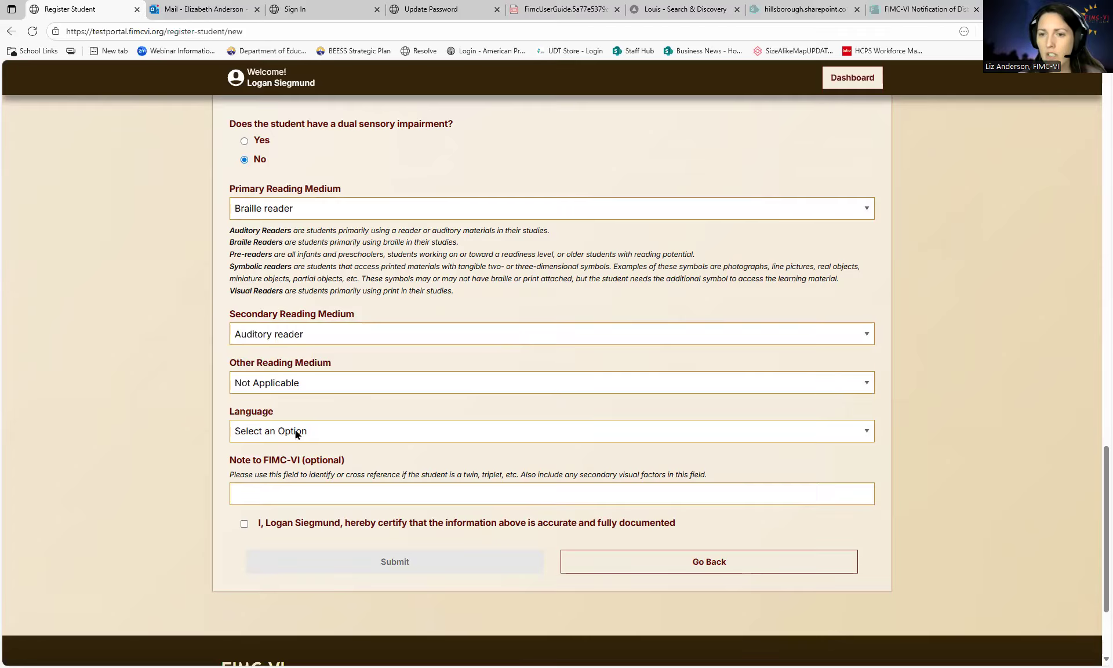
click(296, 433)
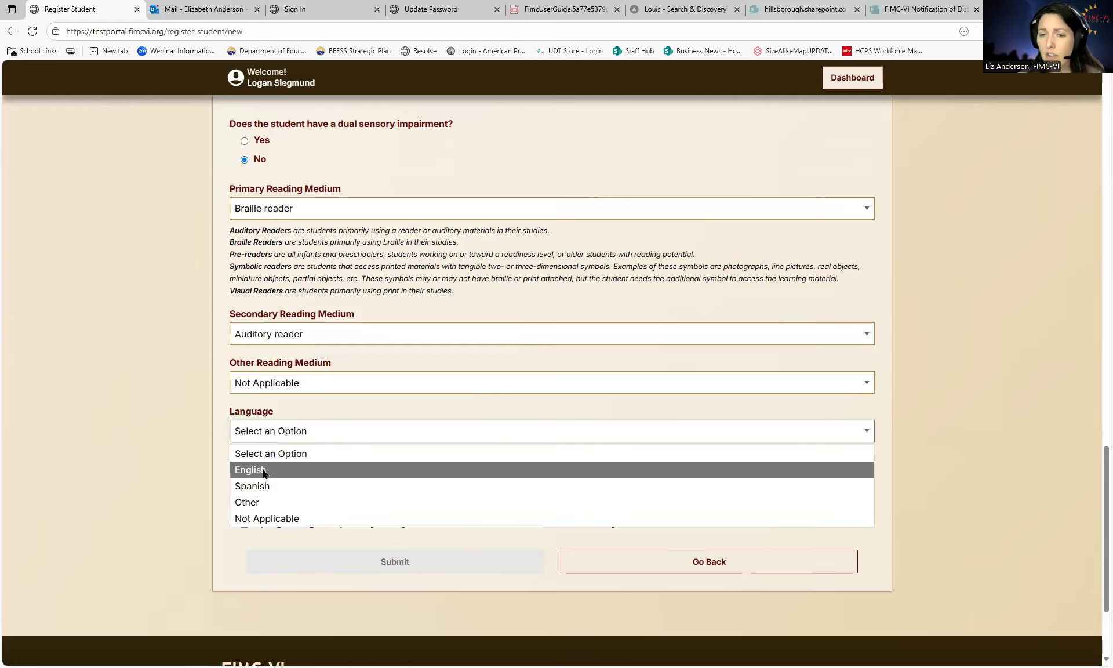
click(264, 473)
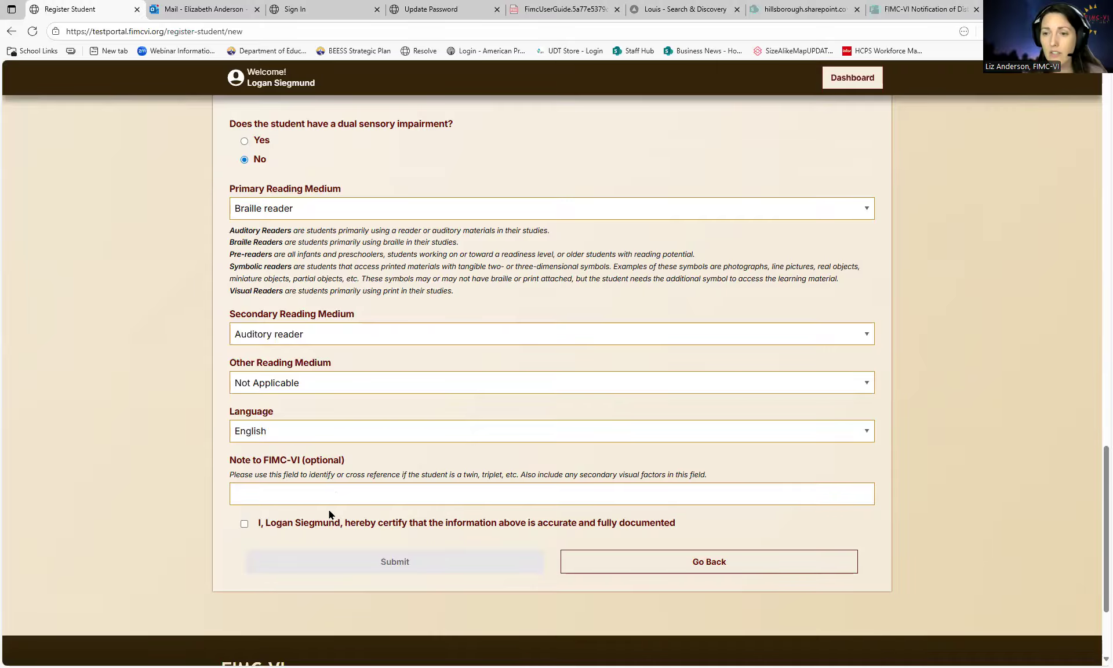
scroll(334, 513, down, 1)
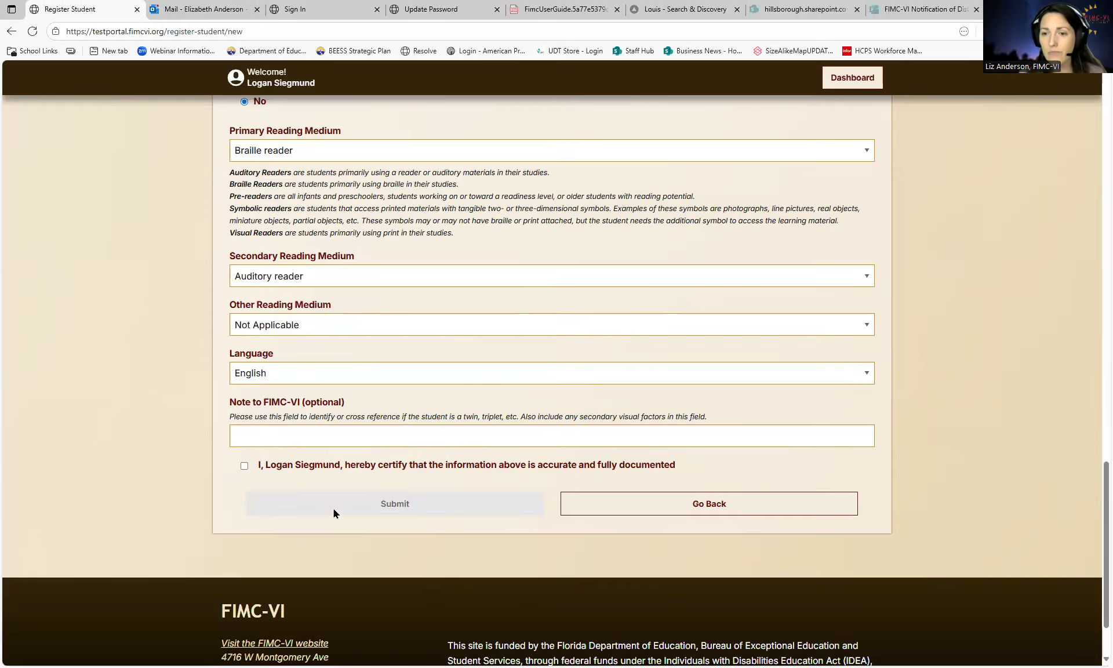
- Certify and submit the registration, setting the missing Peripheral Field Loss to Not Applicable
click(243, 465)
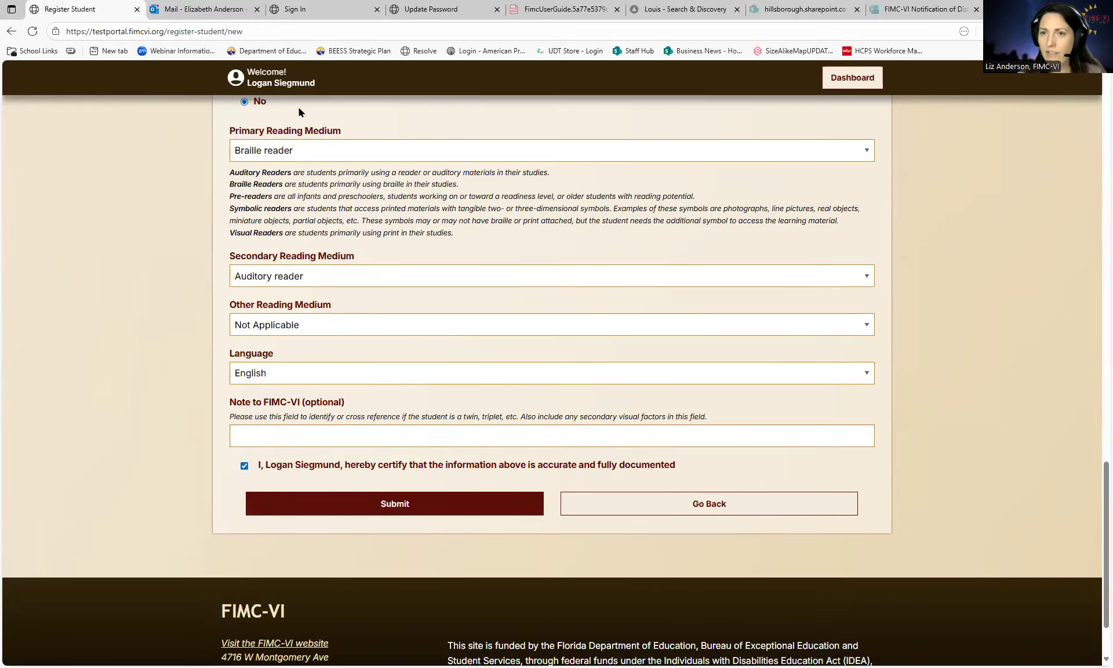
click(392, 507)
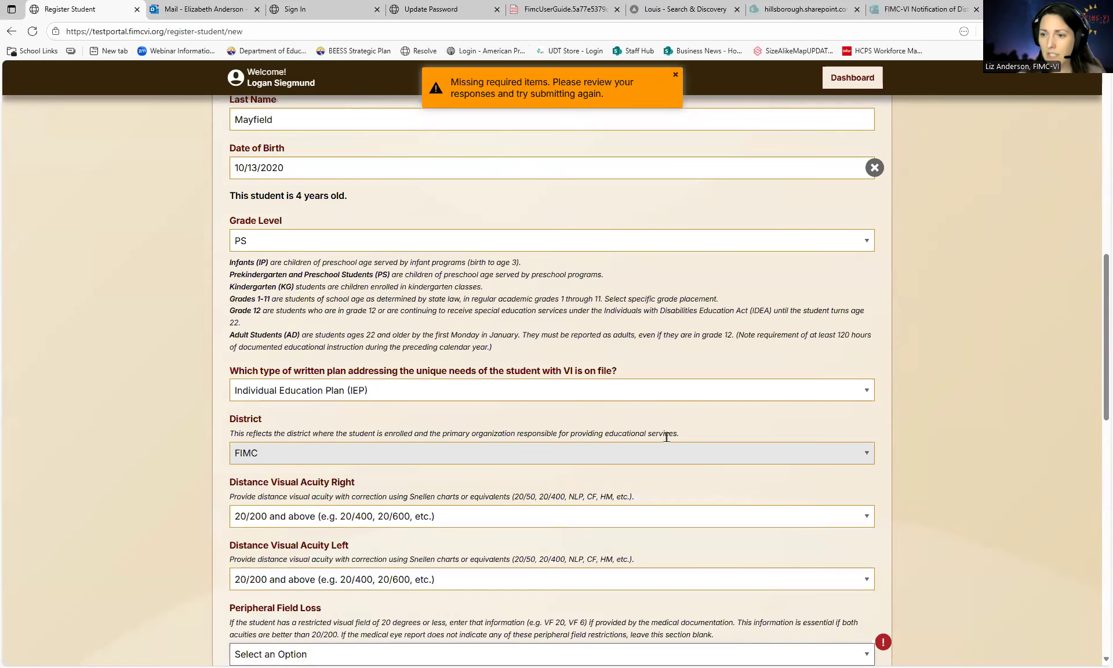
mouse_move(878, 645)
scroll(795, 623, down, 4)
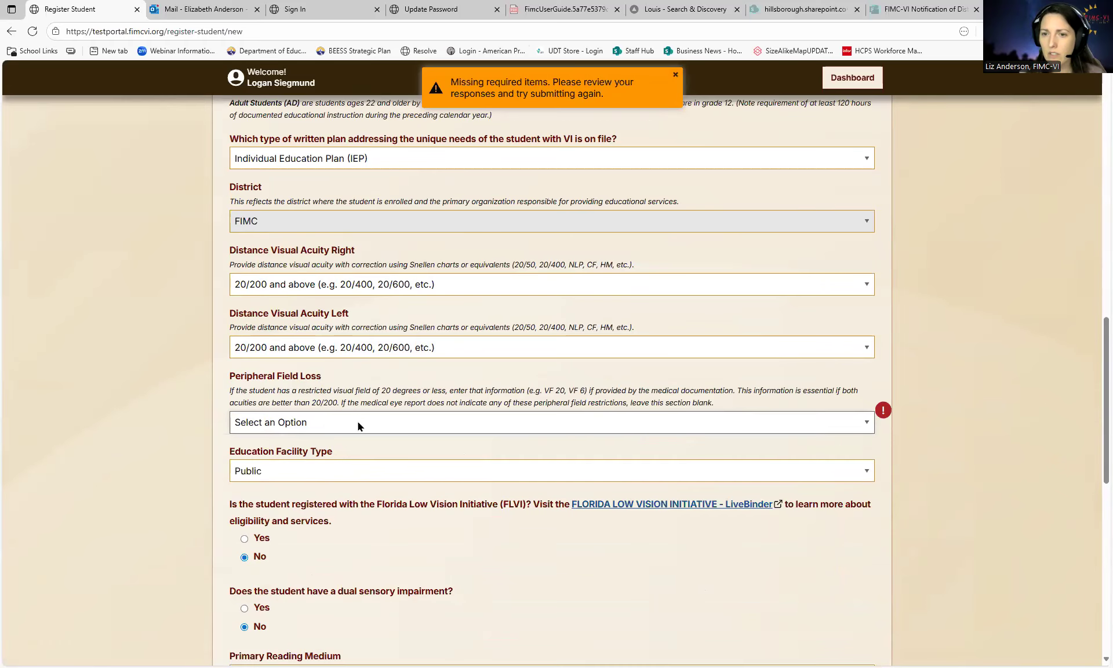
click(353, 422)
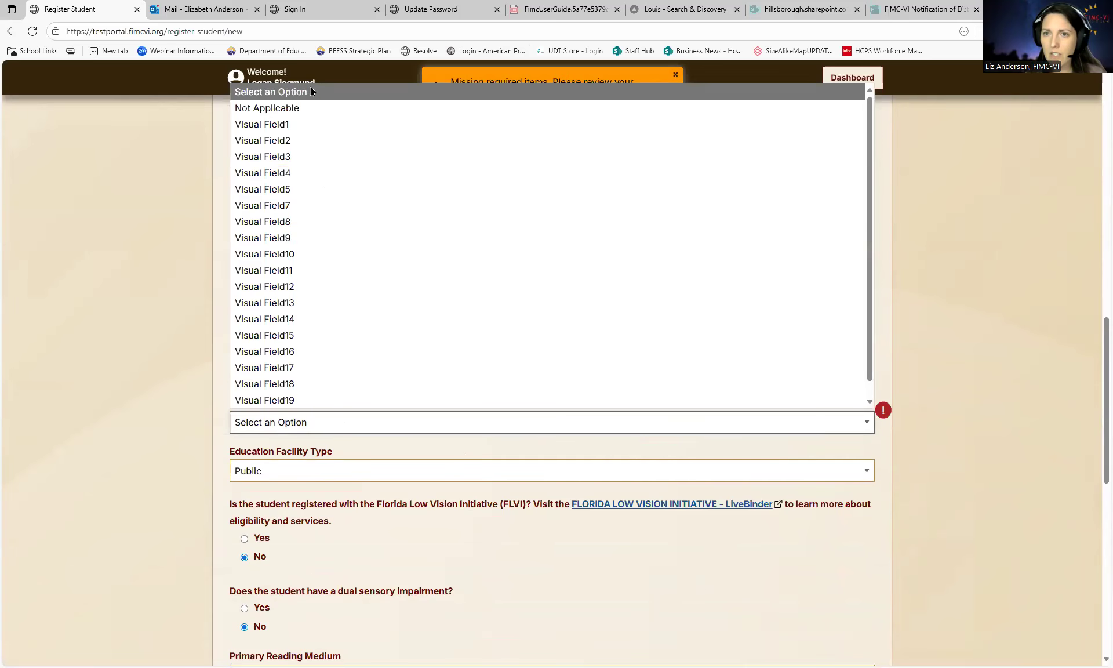
click(289, 109)
scroll(204, 422, down, 9)
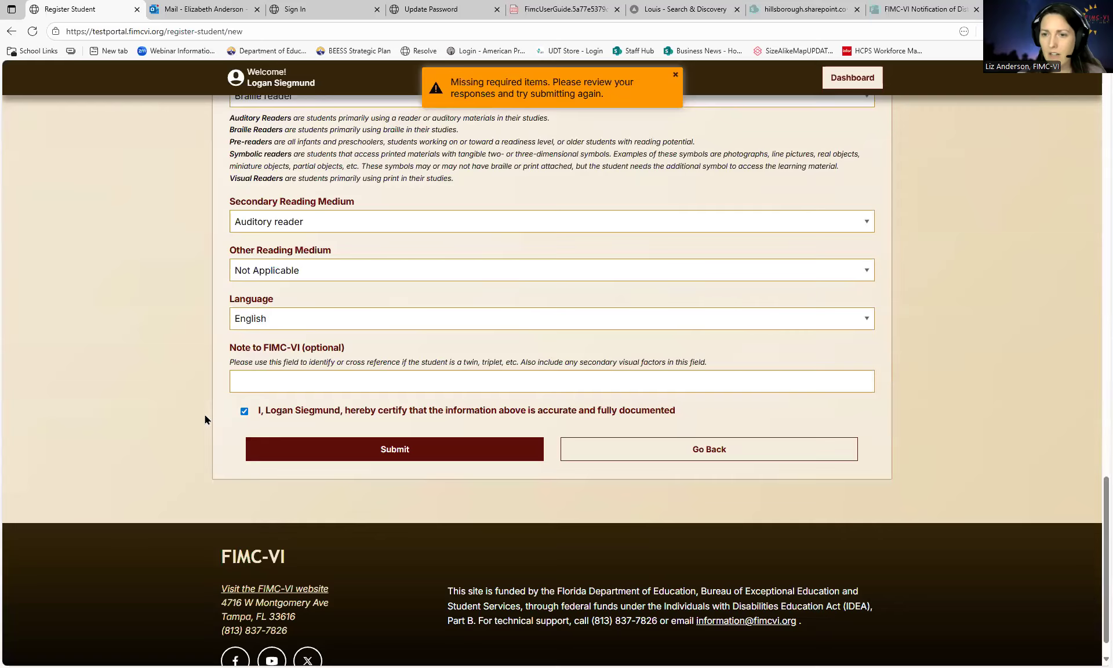
click(353, 442)
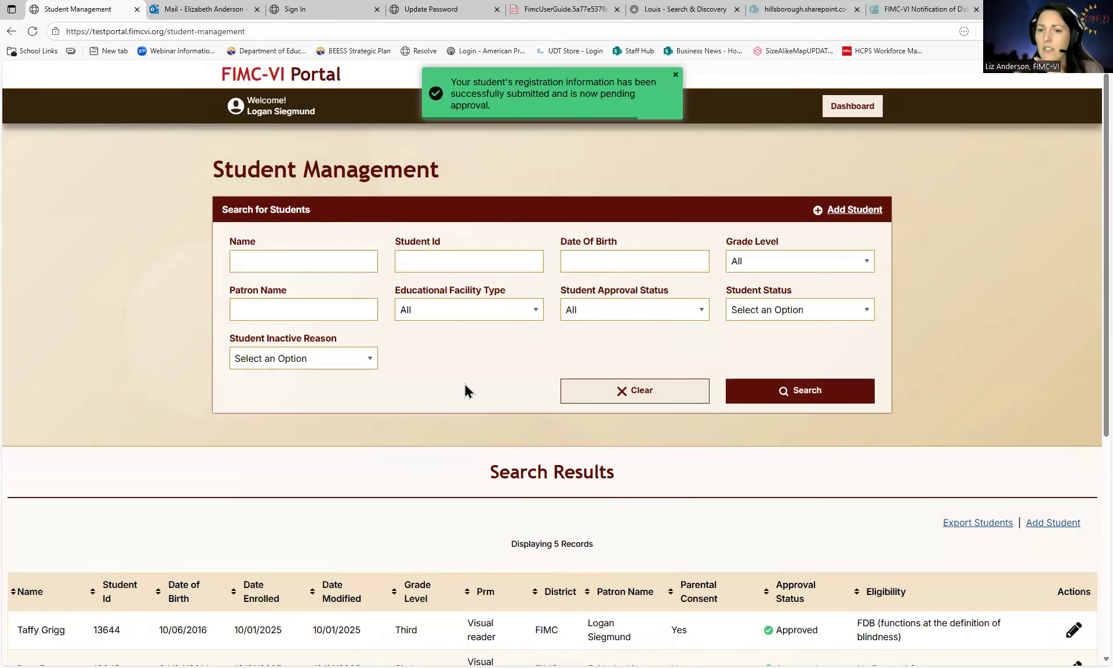
scroll(461, 385, down, 4)
scroll(454, 386, down, 1)
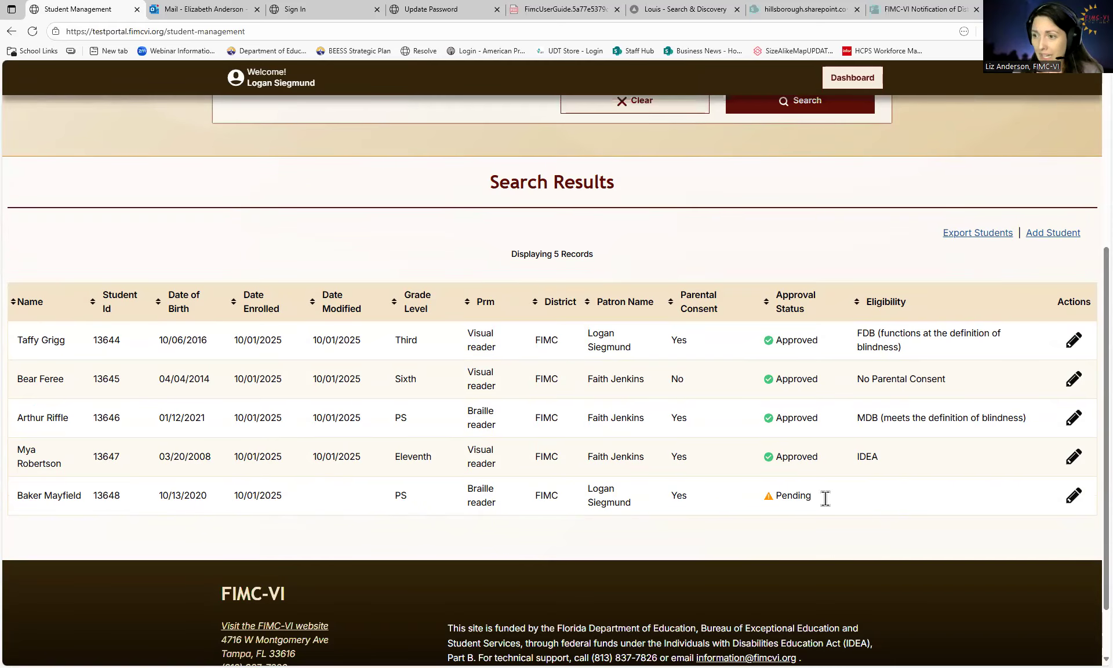
click(1076, 496)
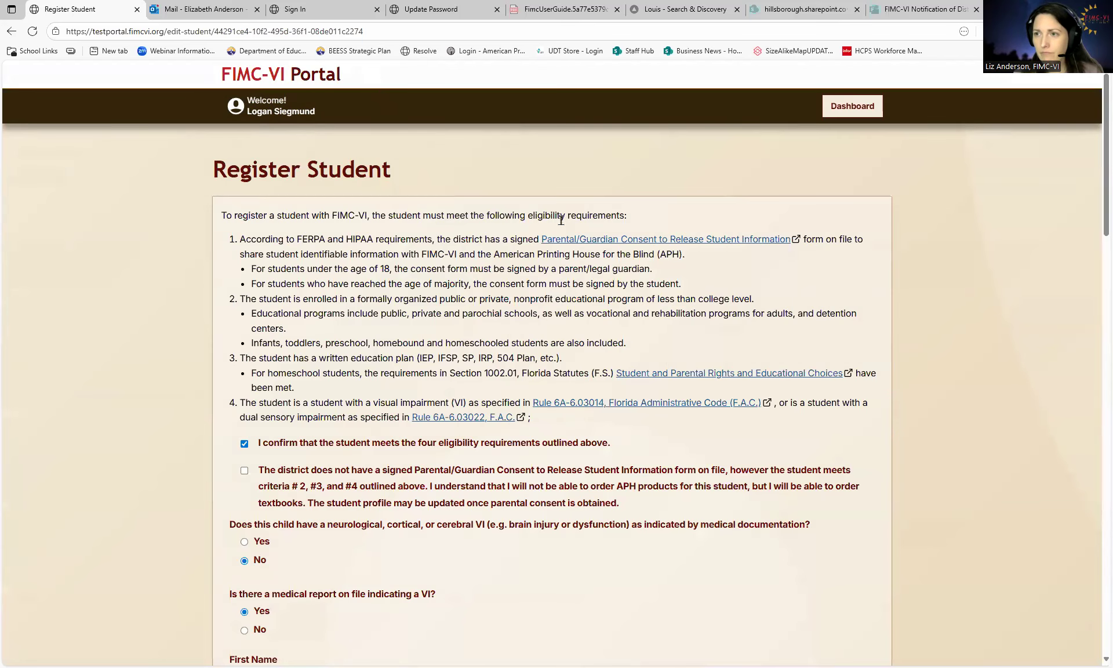
scroll(635, 423, down, 20)
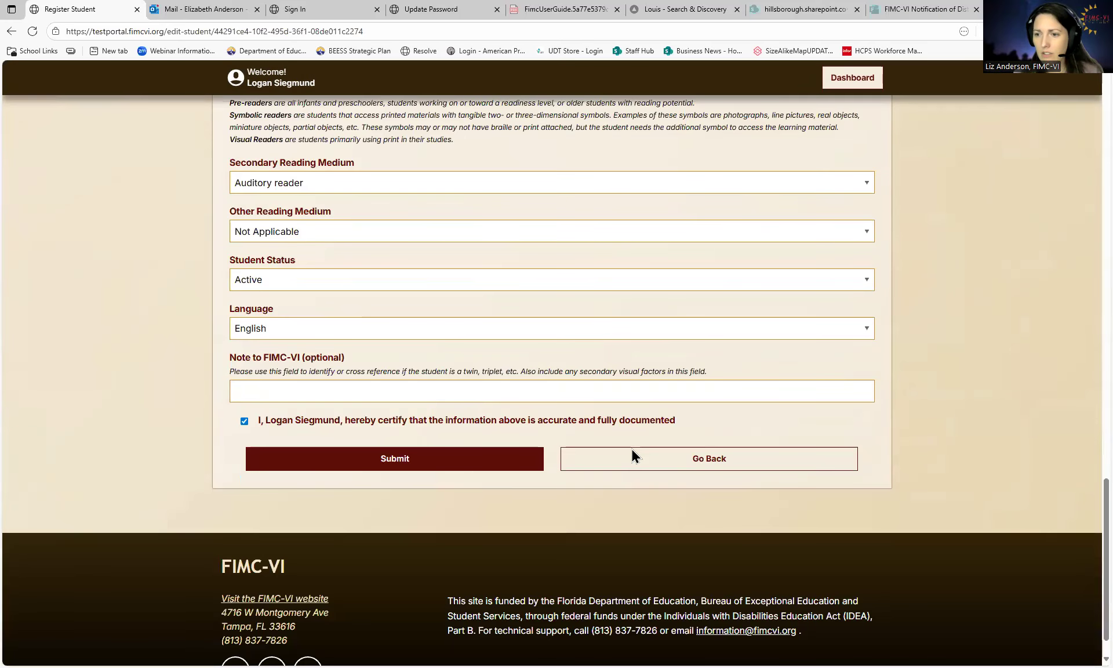
click(632, 450)
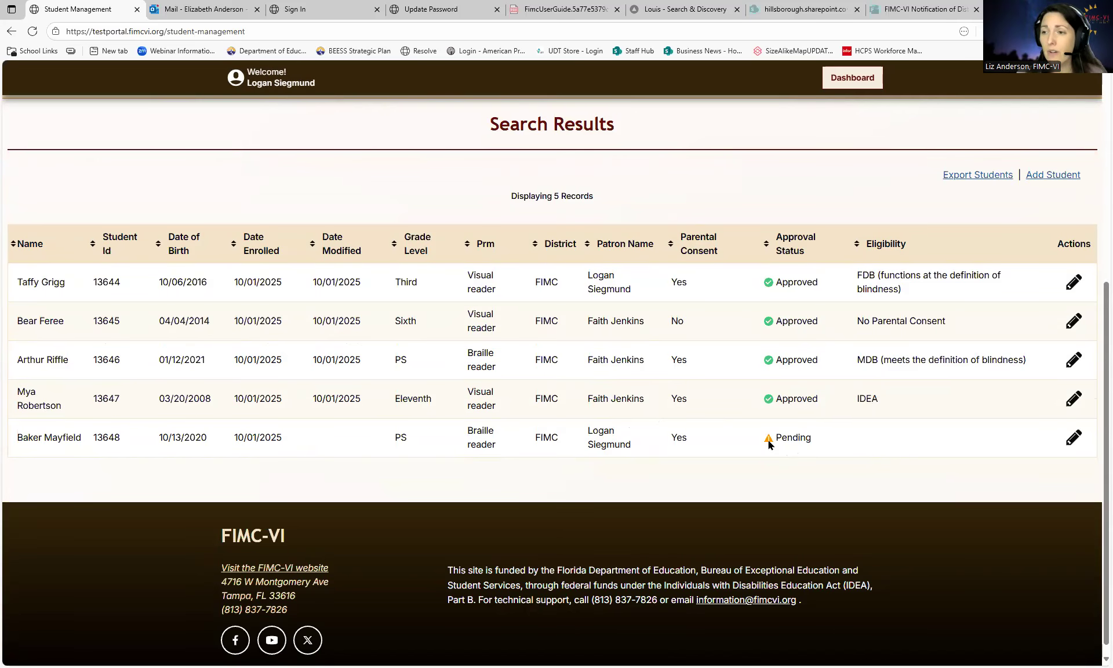
- Open the Eleventh-grade student's record and change Grade Level to Twelfth
click(1072, 399)
scroll(457, 439, down, 10)
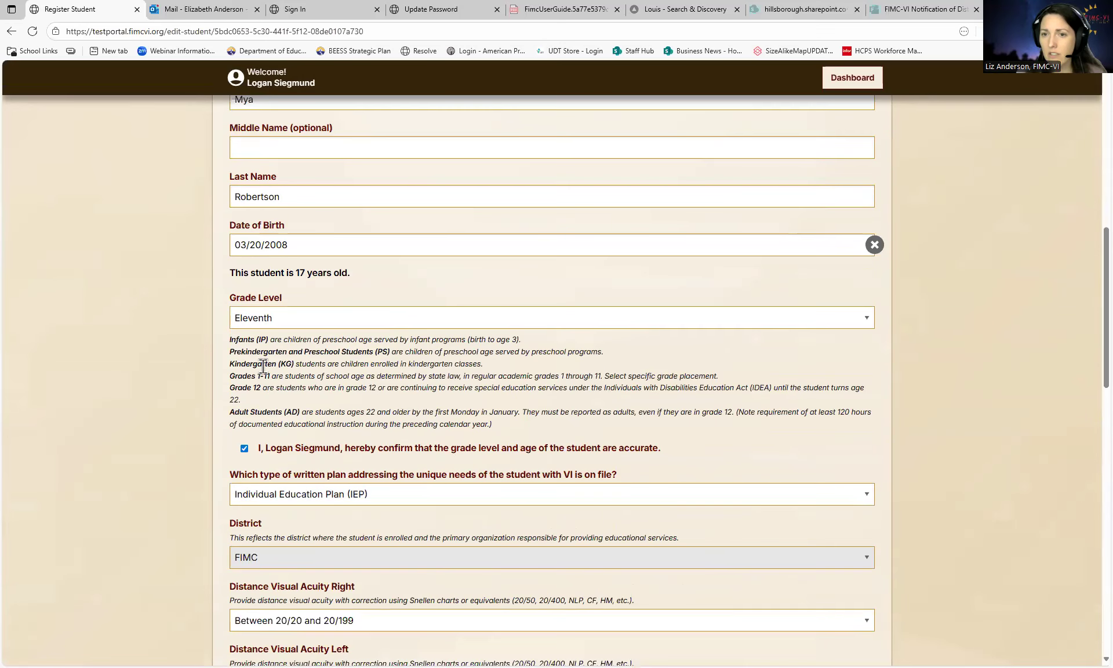
click(292, 322)
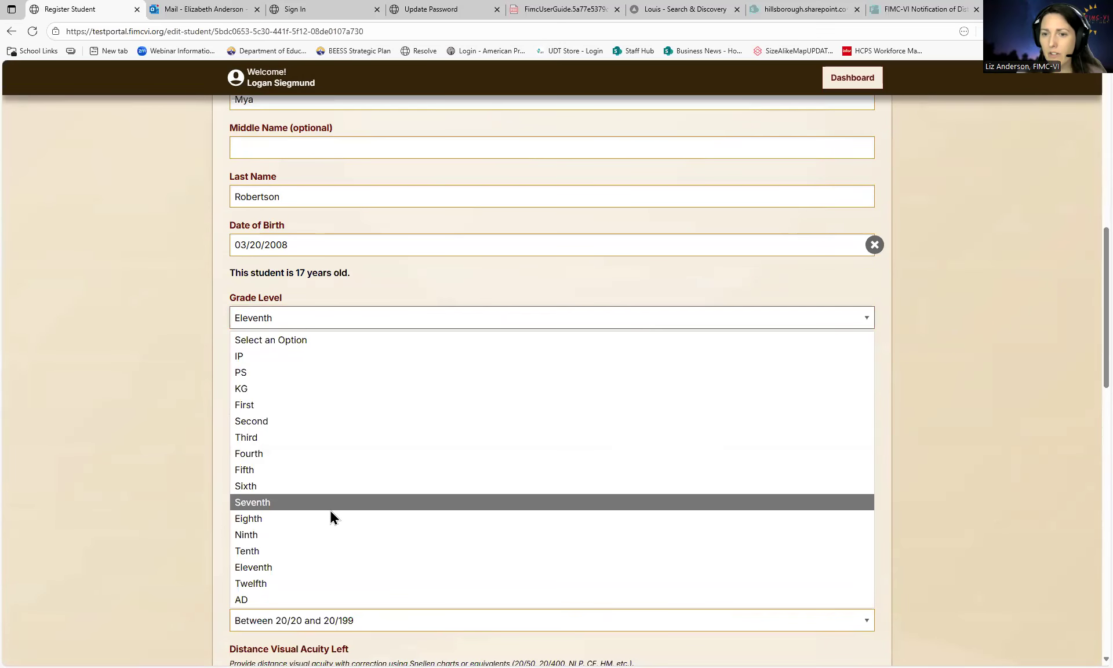
click(221, 578)
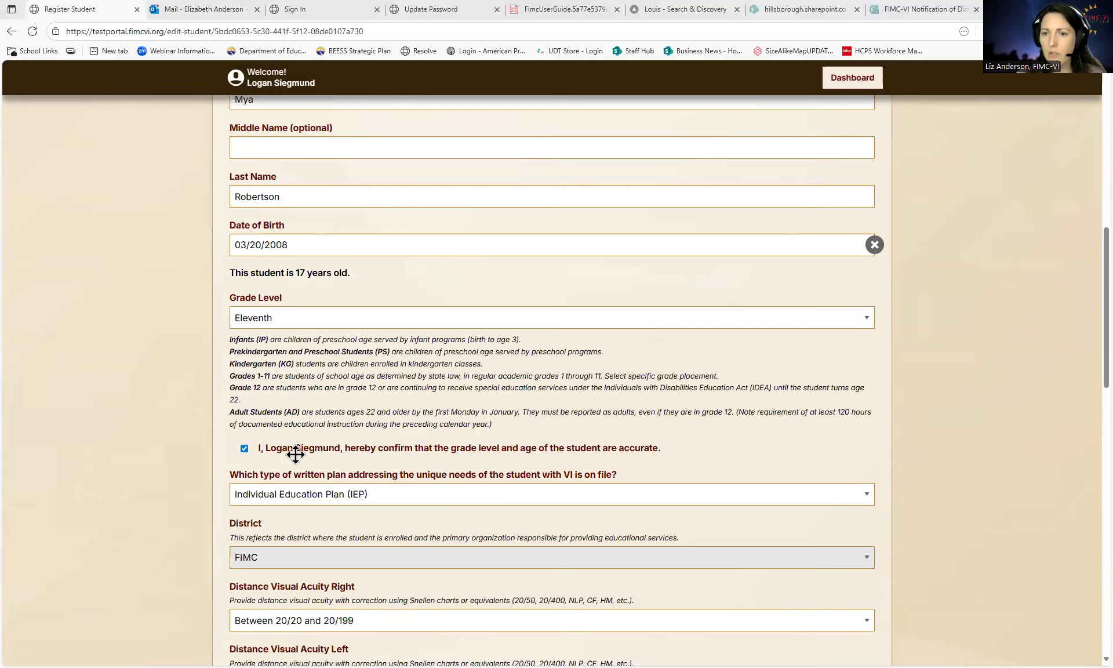
click(306, 313)
click(251, 583)
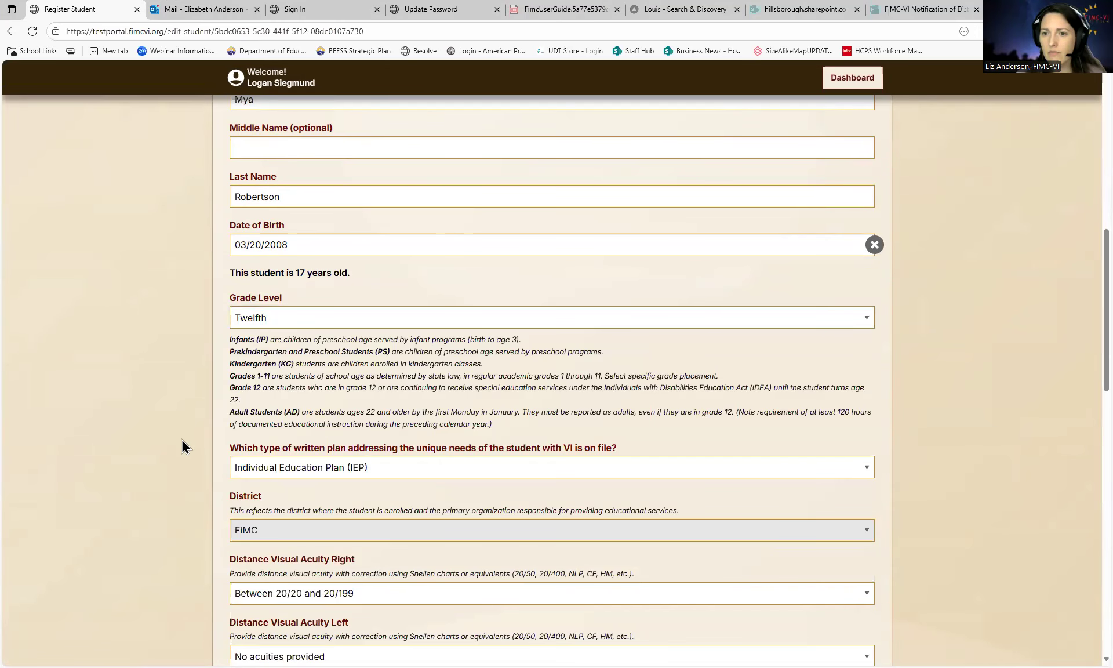
- Confirm the grade level and age are accurate, leaving the grade at Twelfth
scroll(354, 372, down, 1)
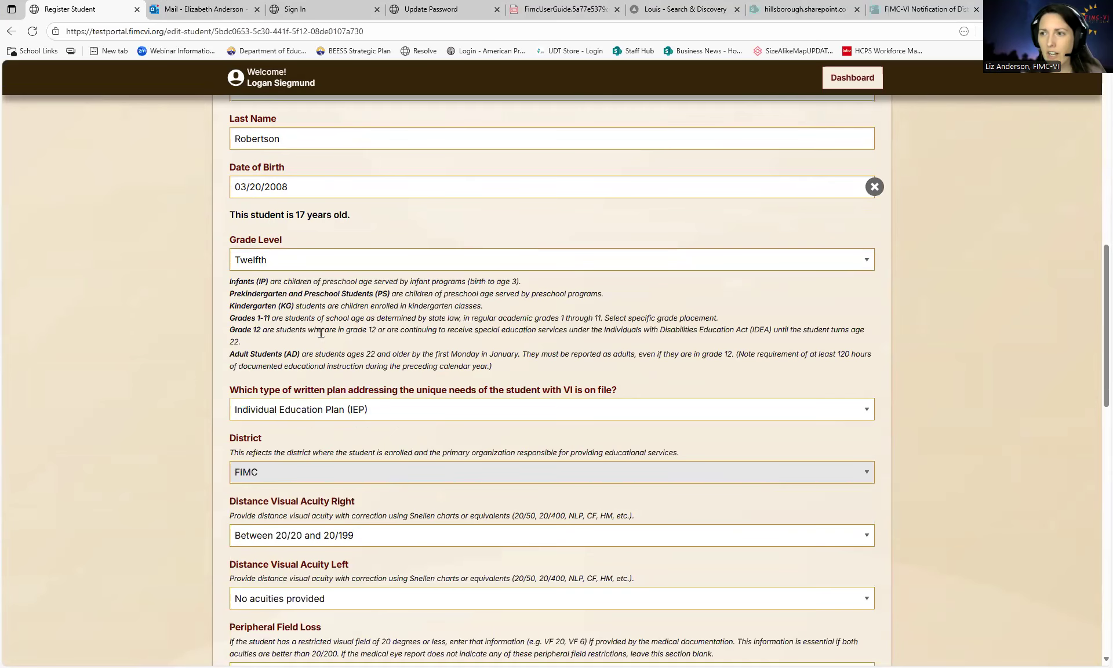
click(294, 262)
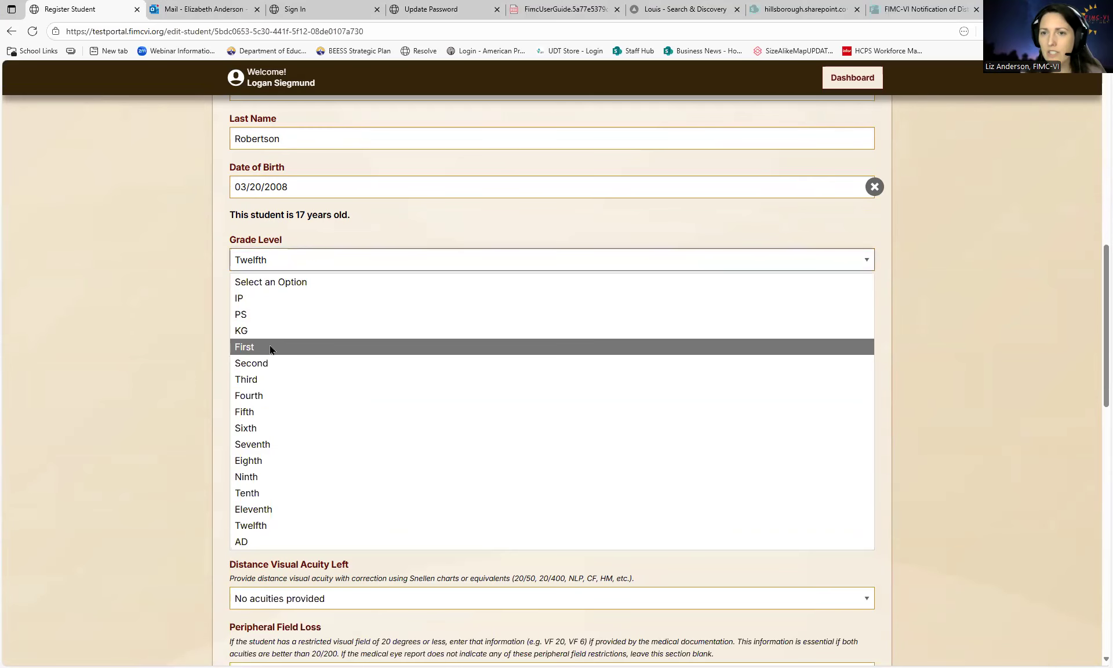
click(270, 348)
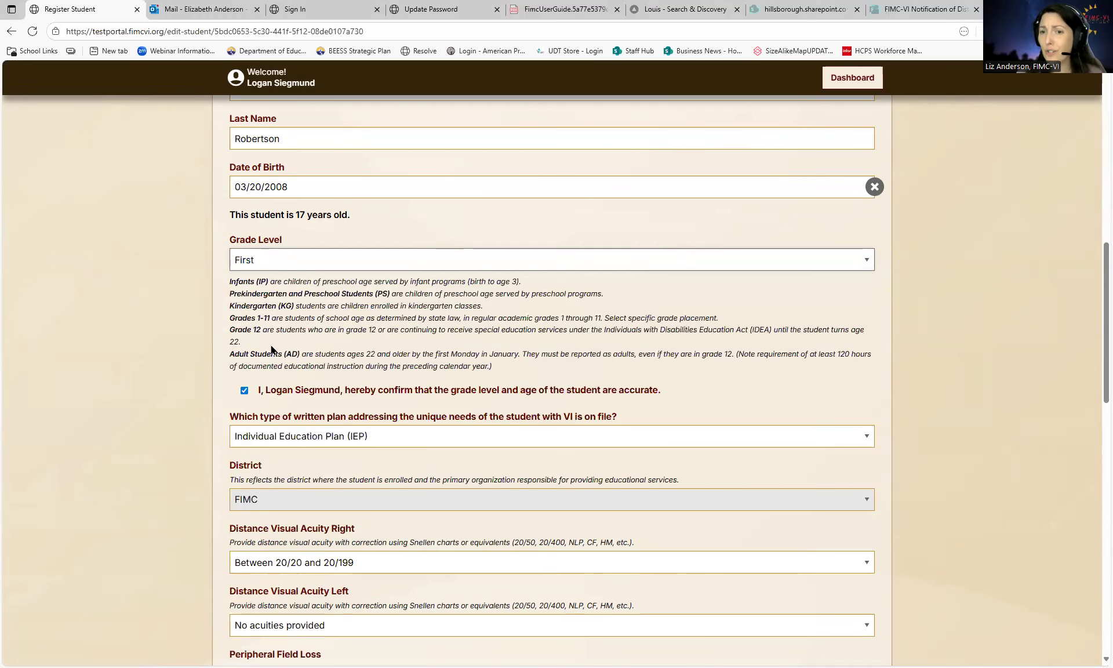
click(356, 390)
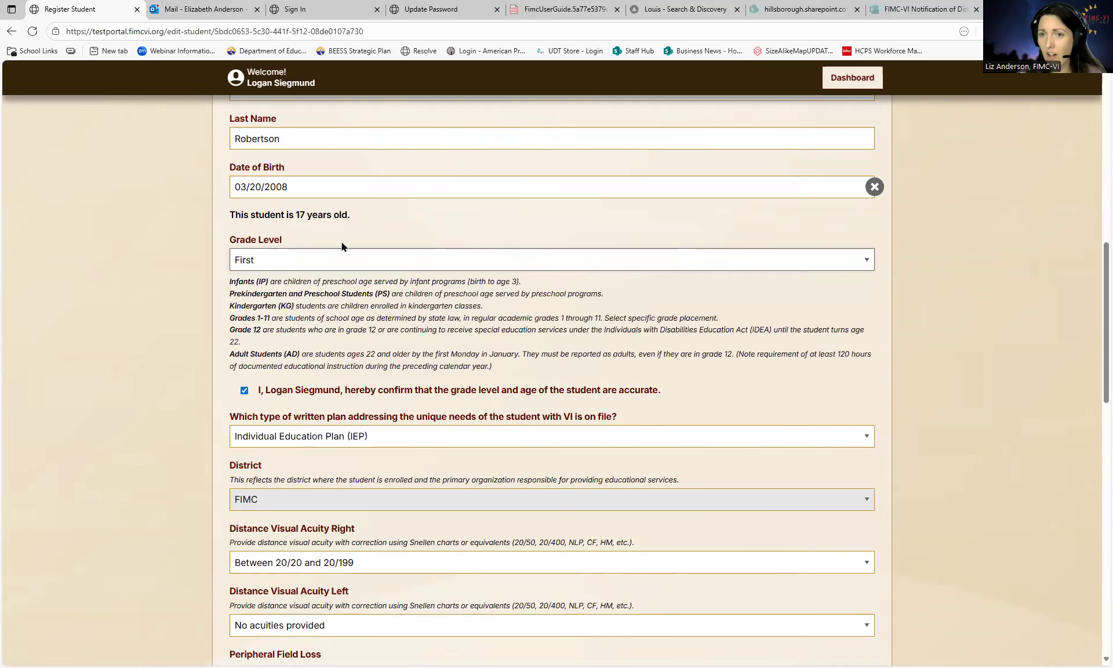
click(275, 261)
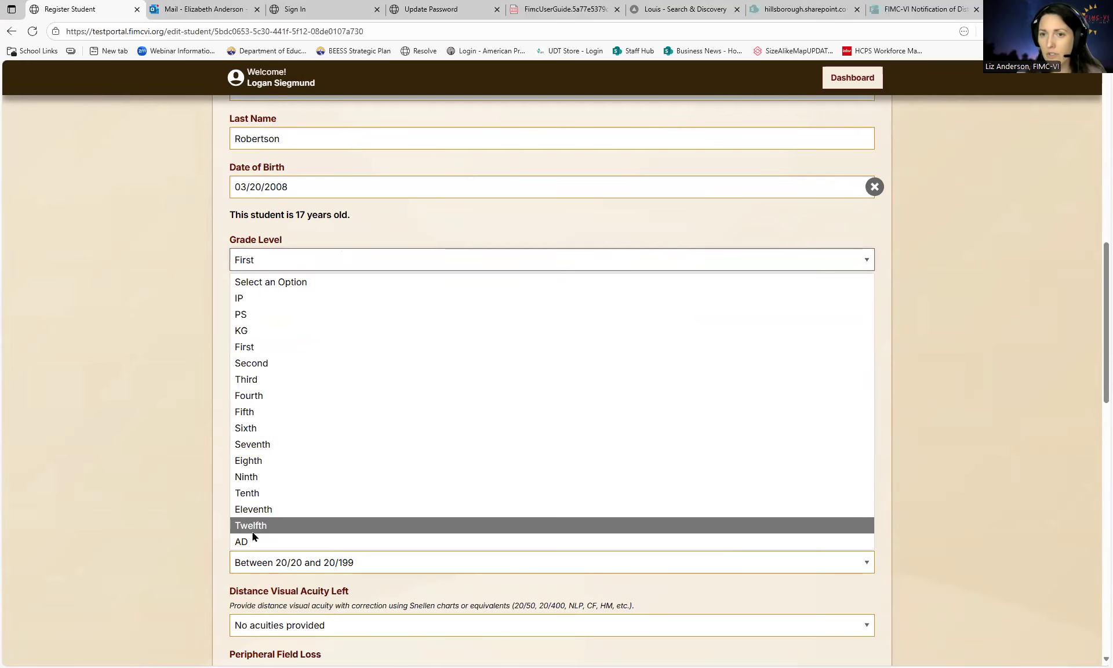
click(252, 532)
scroll(180, 400, down, 10)
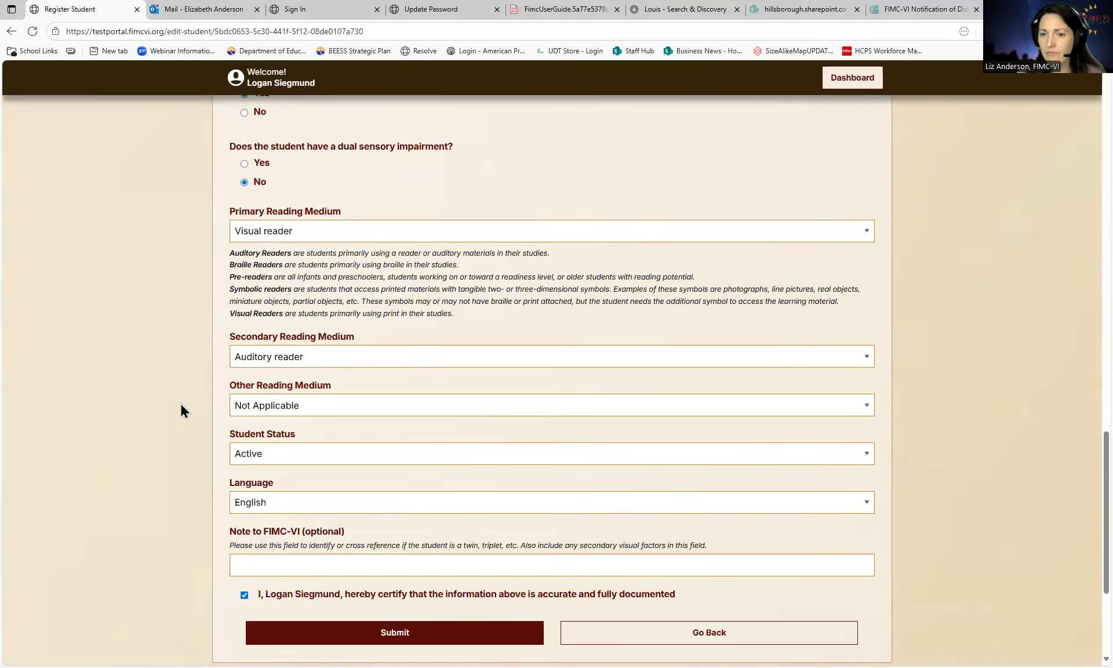
- Submit the edited record and review the student now listed as Twelfth grade
click(405, 575)
scroll(405, 557, down, 4)
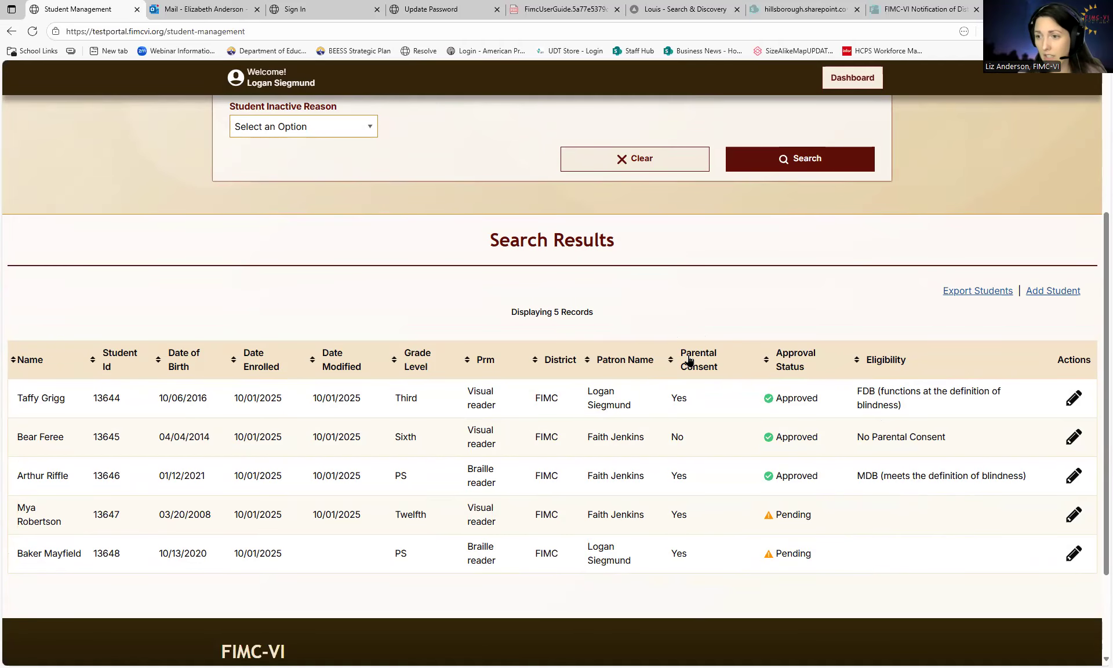
scroll(693, 409, down, 1)
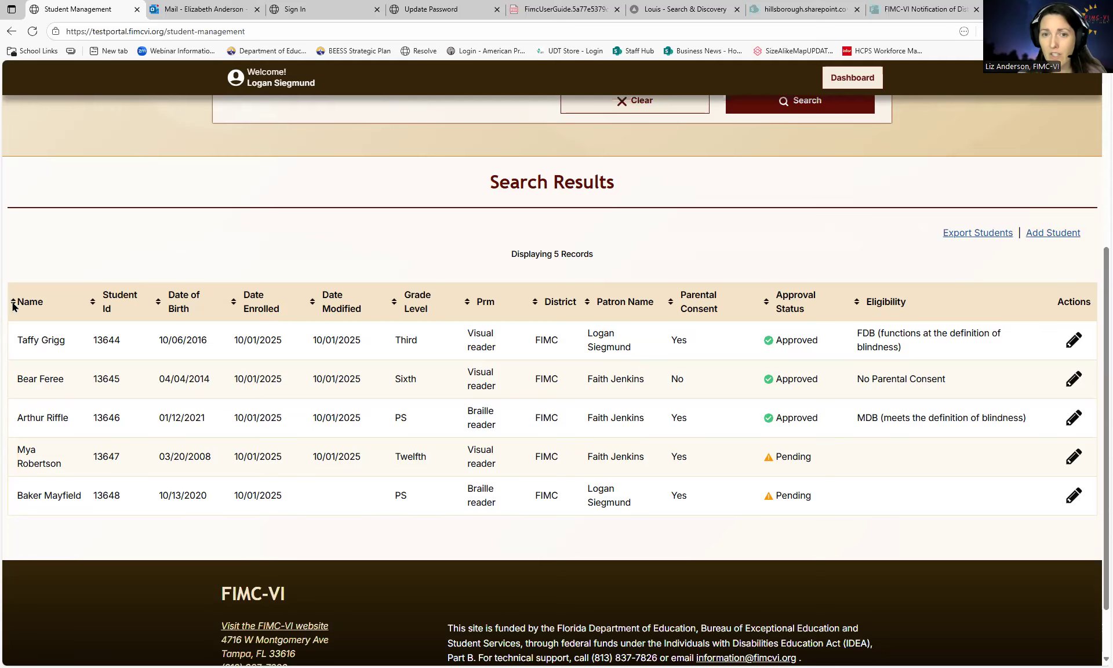
- Sort the results by Name, then by Patron Name, and export the student list
click(13, 302)
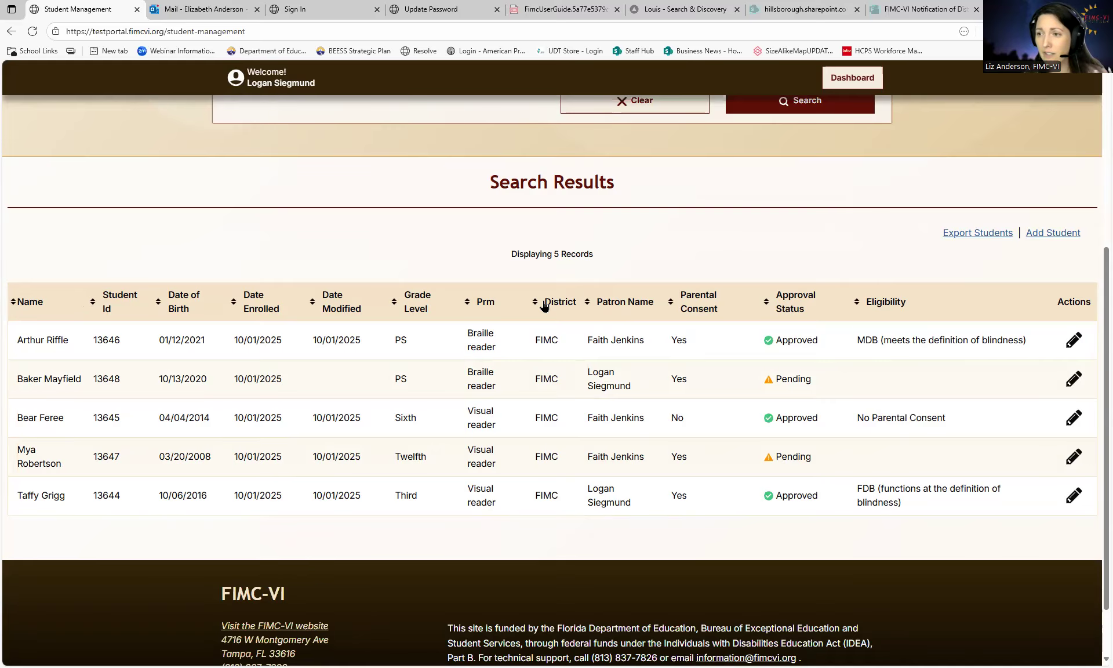
click(587, 304)
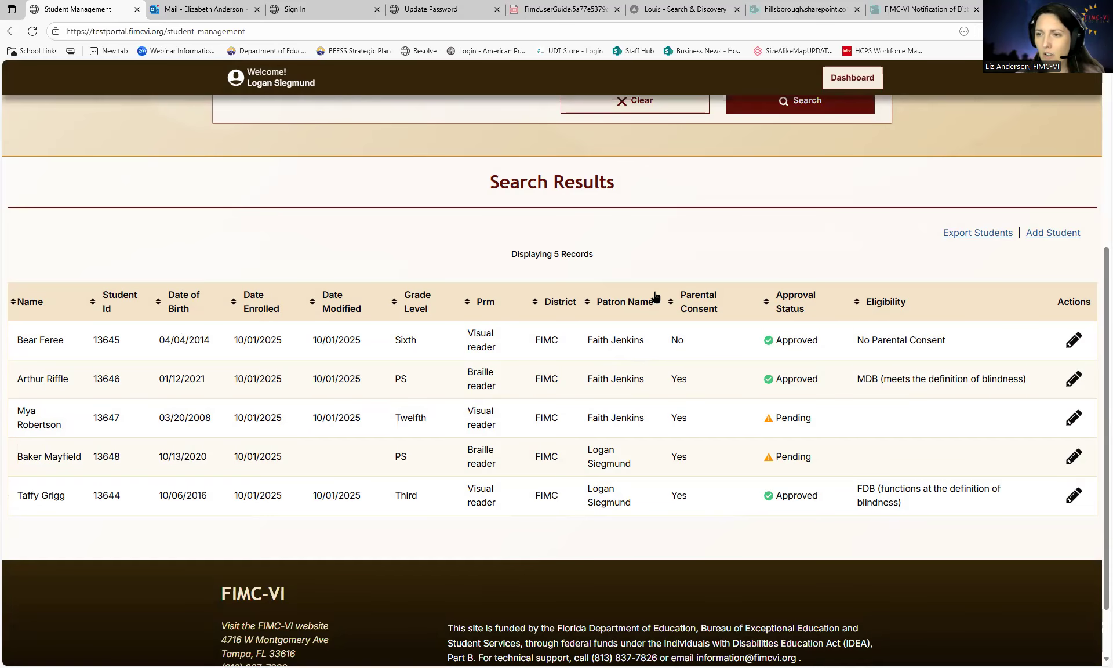
scroll(823, 360, up, 1)
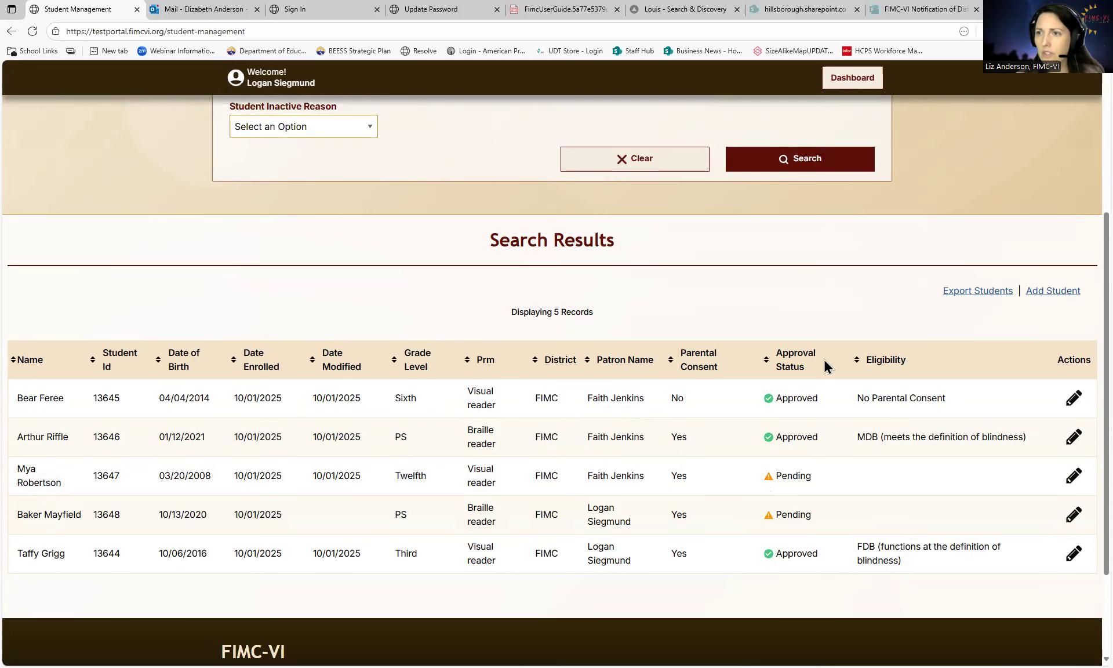
click(979, 292)
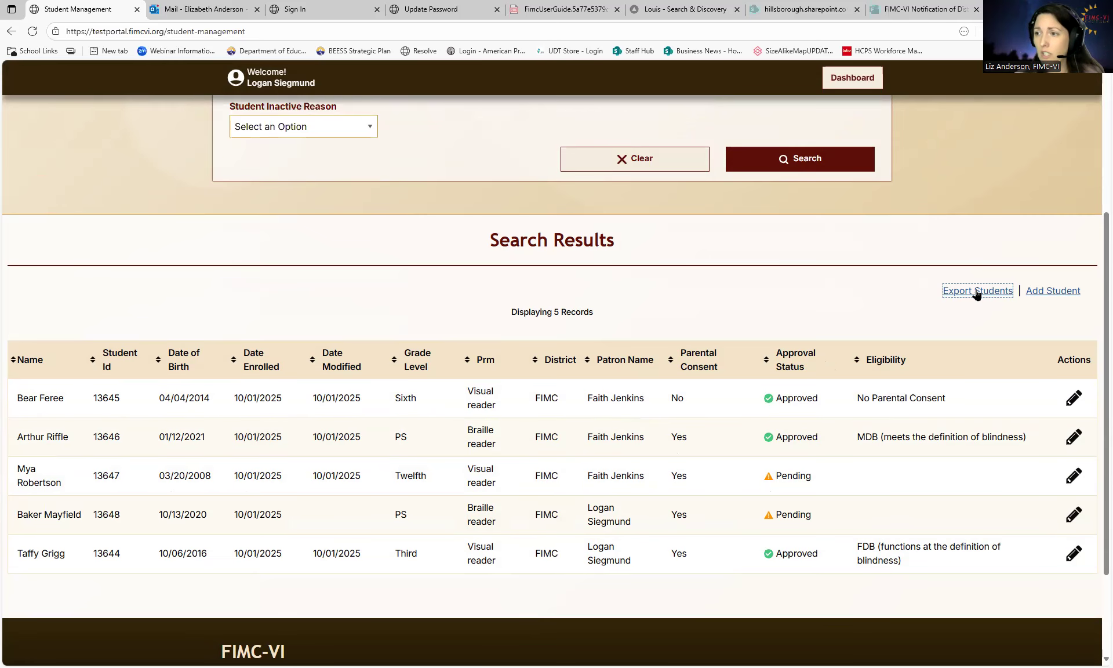
- Return to the search filters and open the Student Status choices
click(823, 309)
scroll(732, 343, up, 1)
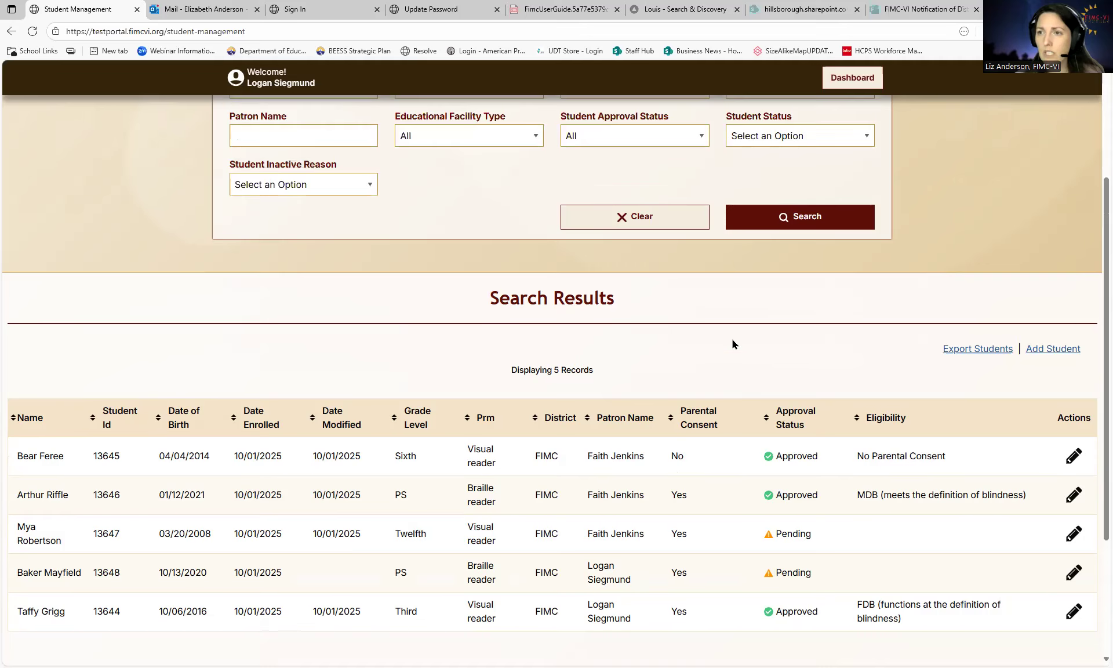
scroll(757, 352, up, 1)
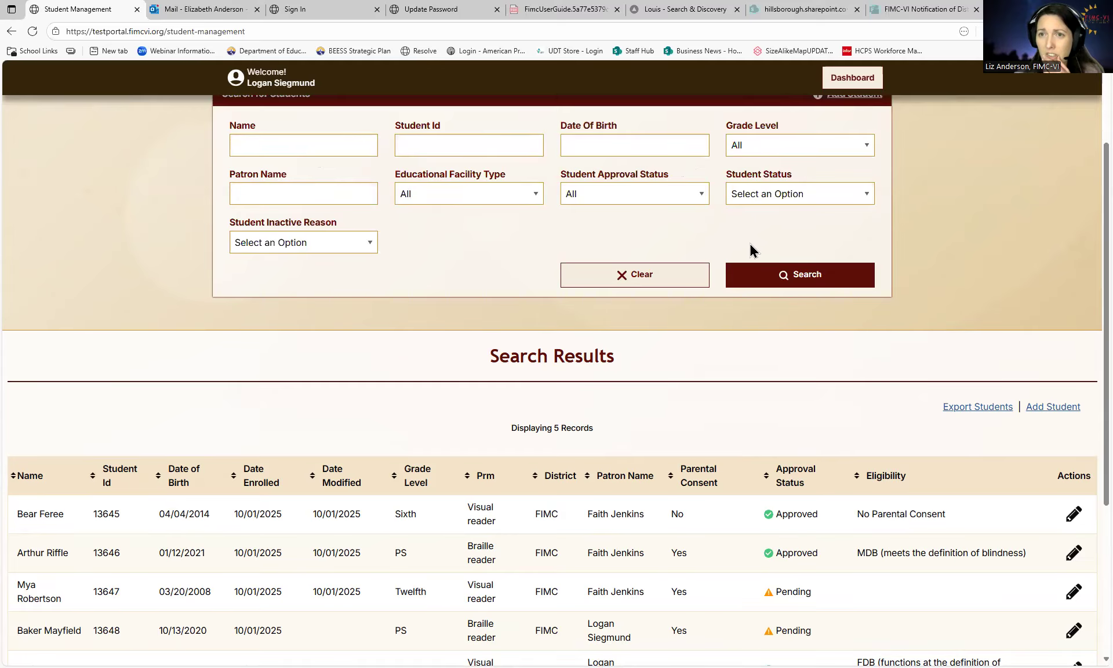
scroll(753, 249, up, 1)
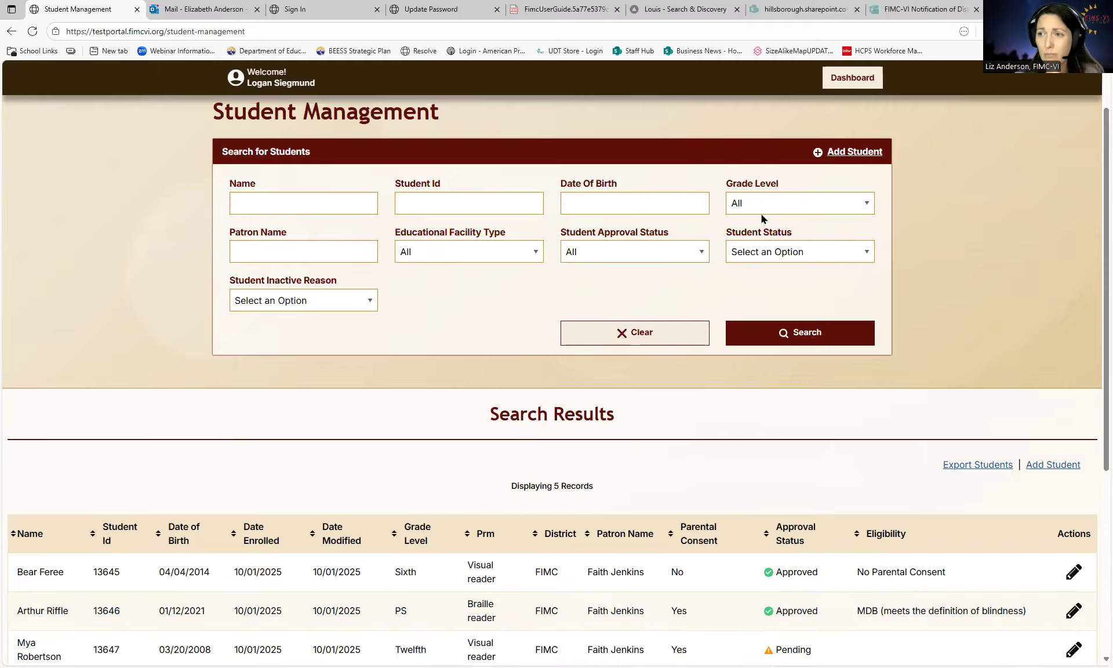
scroll(899, 414, down, 1)
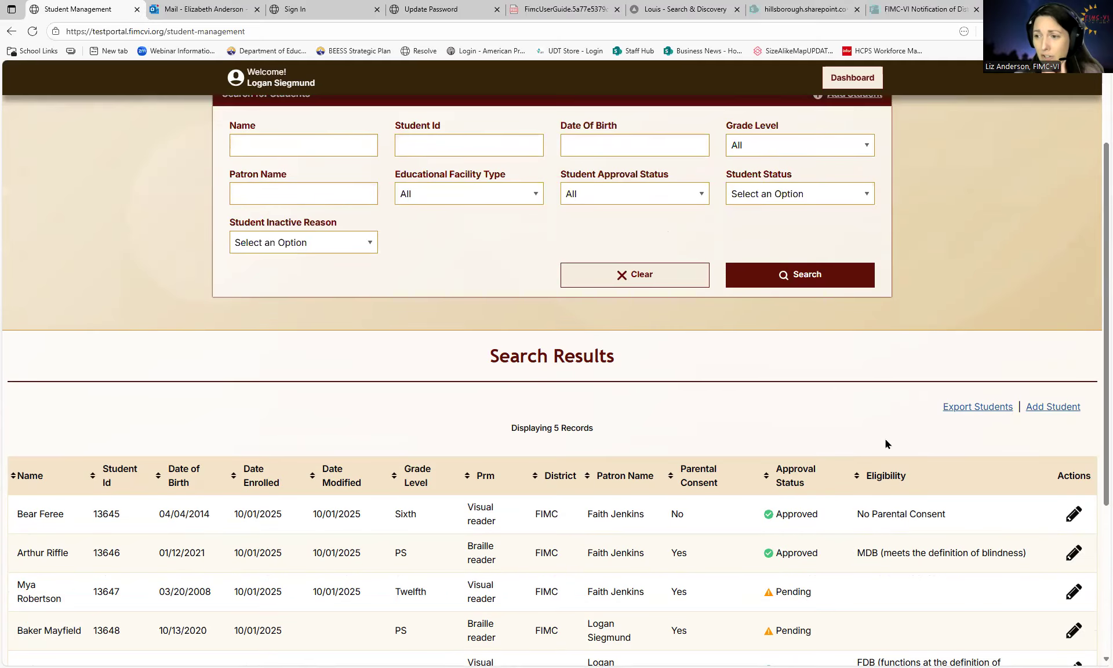
scroll(878, 399, up, 1)
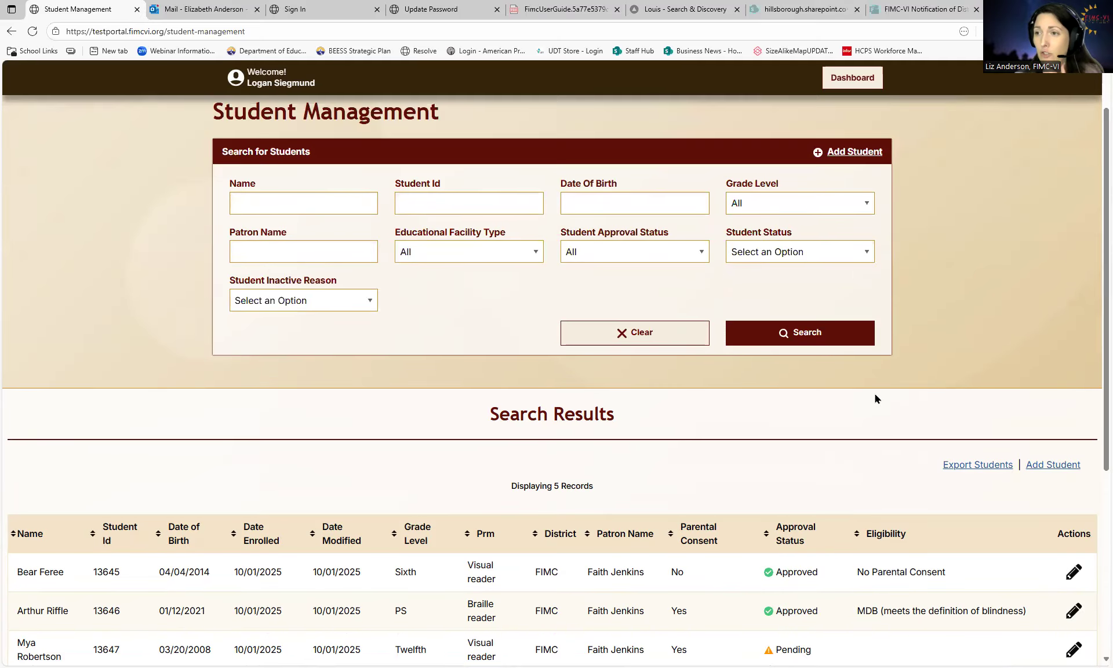
click(845, 251)
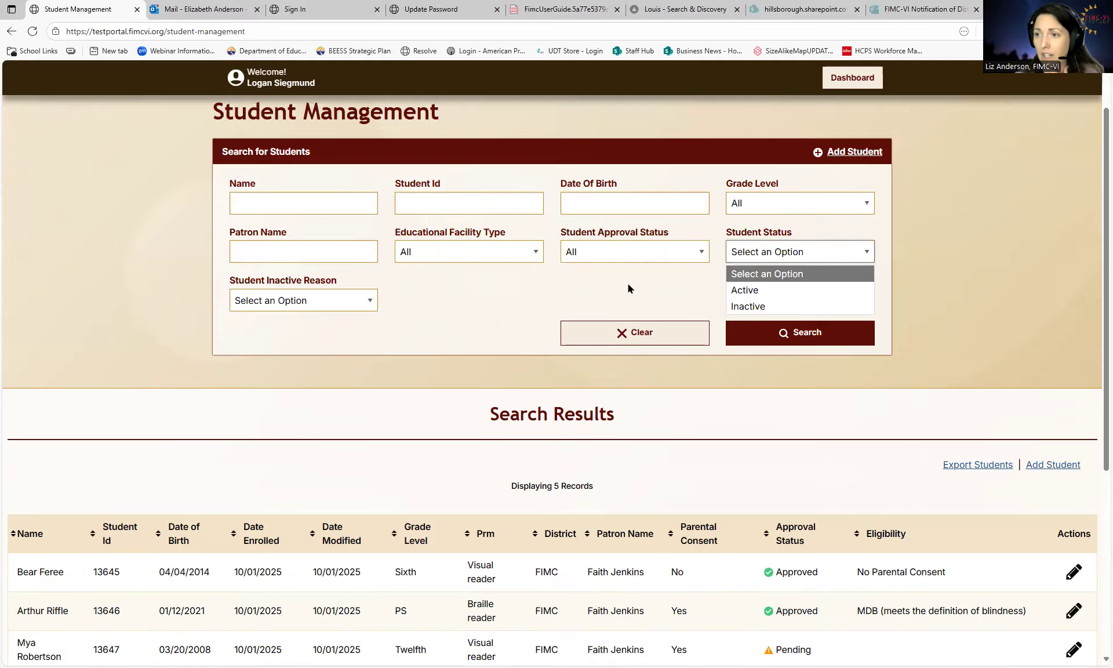
- Filter Student Approval Status to Pending, showing 2 records, then clear the filter
click(615, 246)
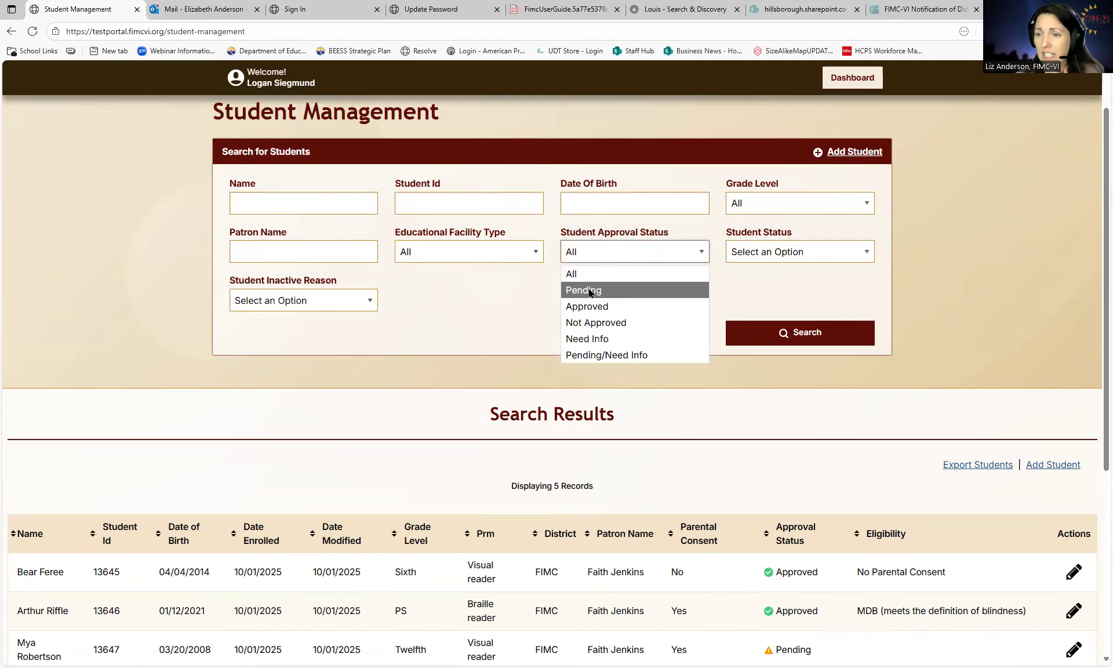
click(593, 290)
click(802, 342)
scroll(802, 344, down, 2)
scroll(802, 344, up, 3)
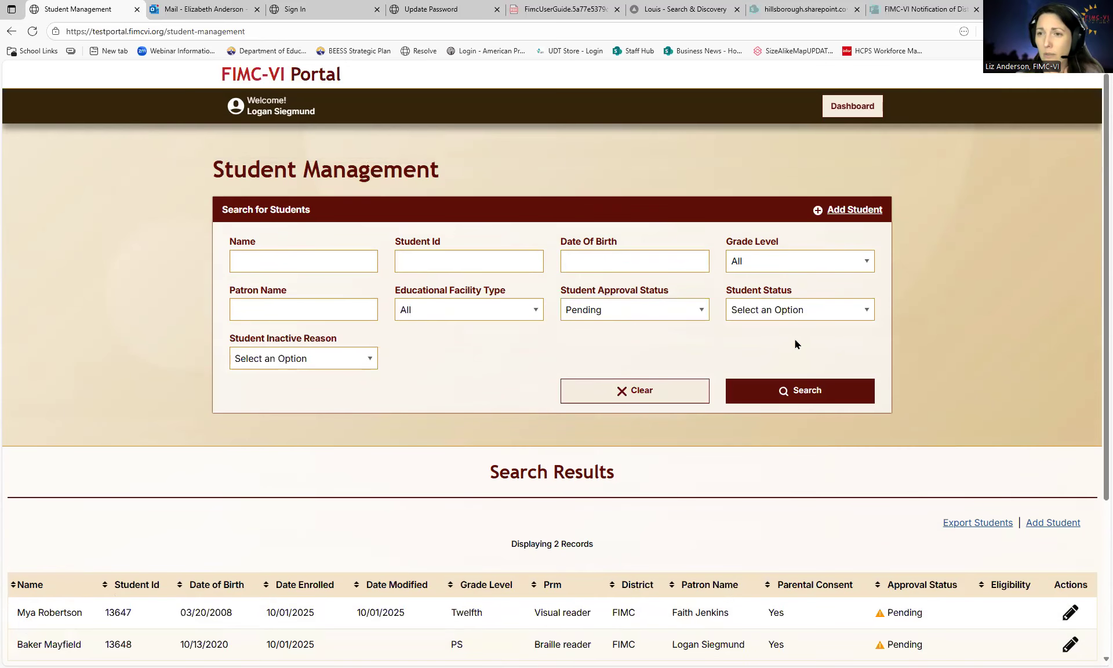
click(652, 390)
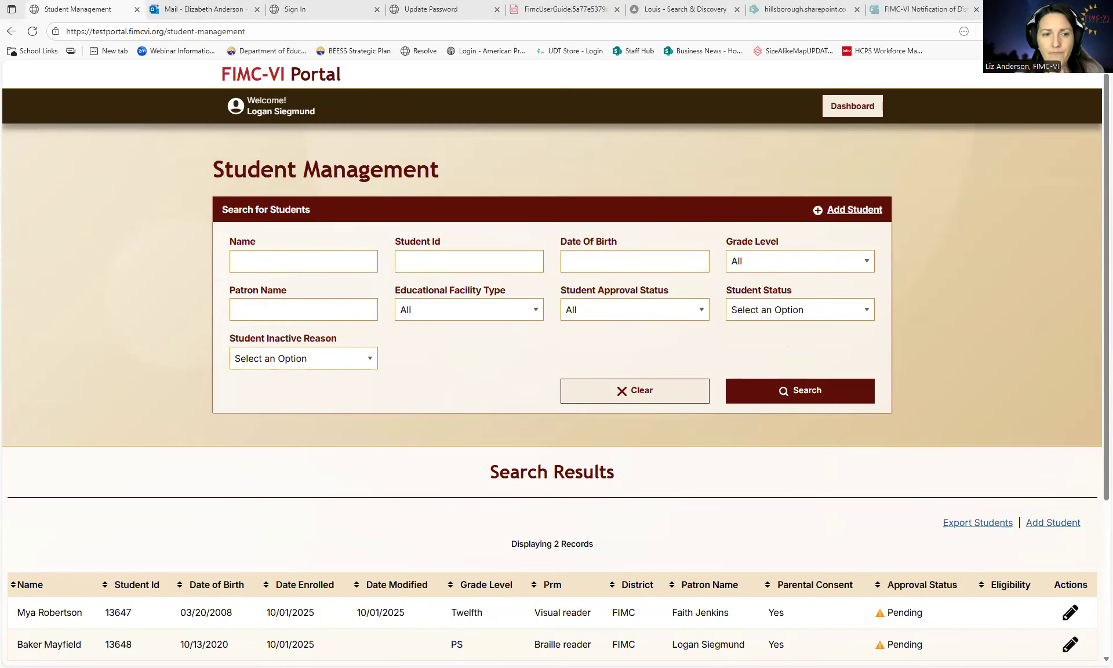
- Sign out of the portal and go to the sign-in form
click(283, 106)
click(358, 150)
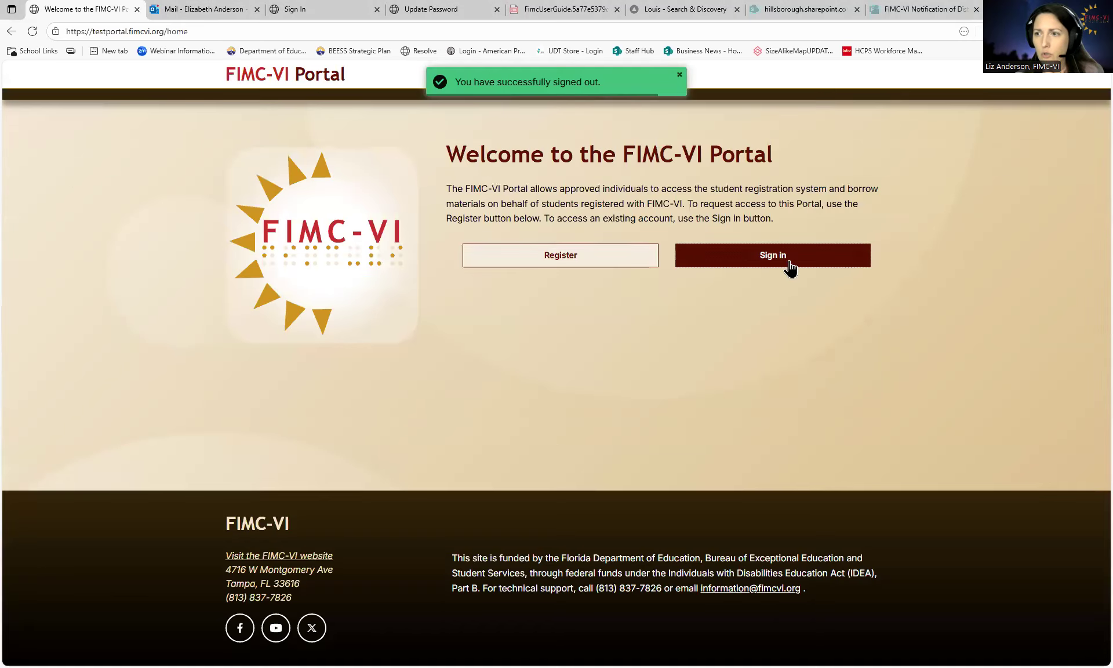
click(789, 266)
- Sign in with a different saved account and open Student Management
click(565, 250)
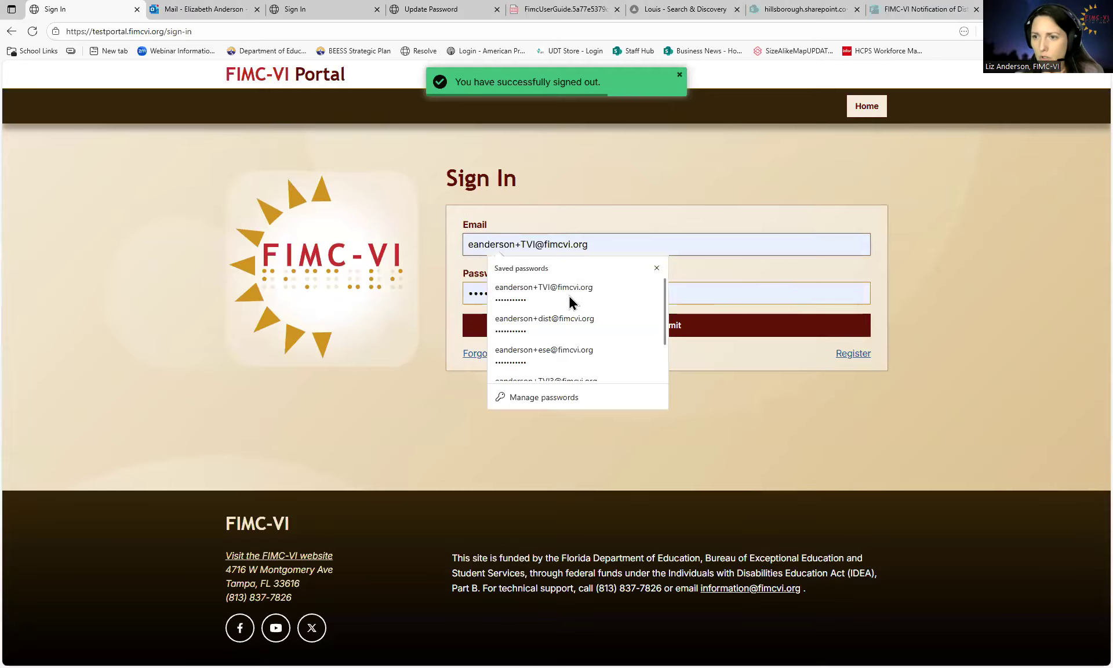
click(559, 351)
click(568, 325)
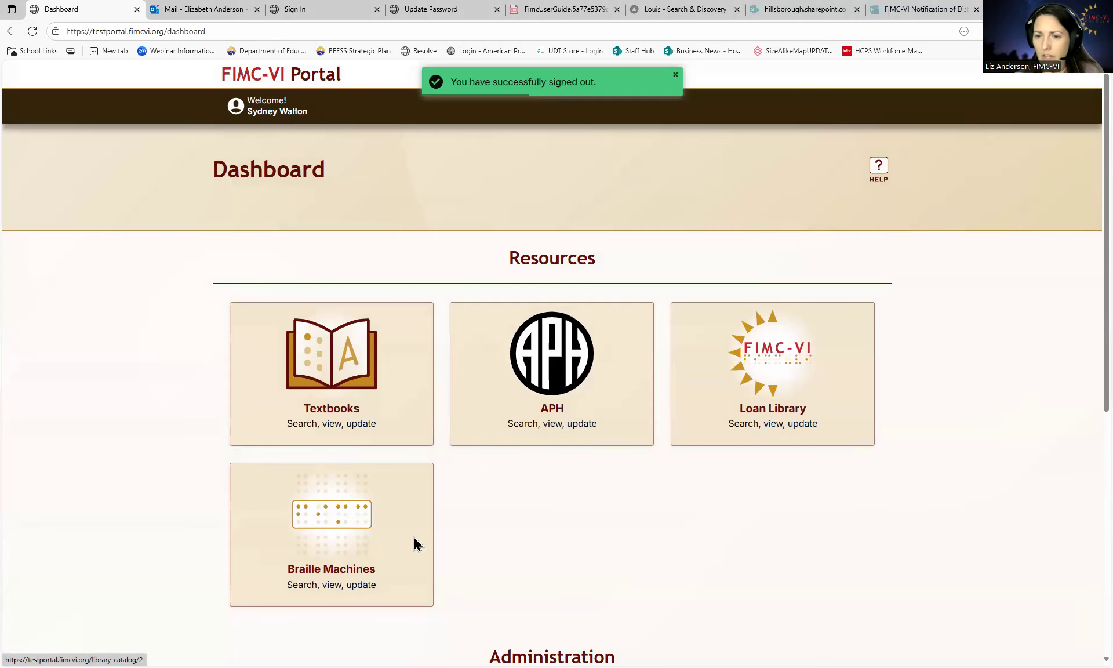
scroll(415, 543, down, 5)
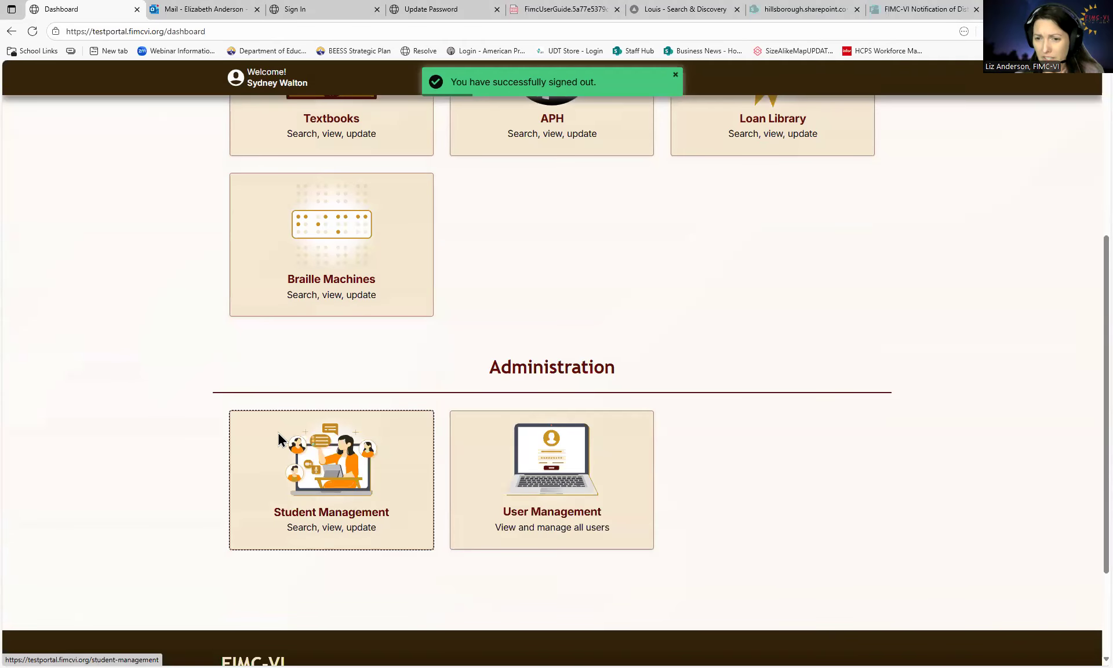
click(347, 433)
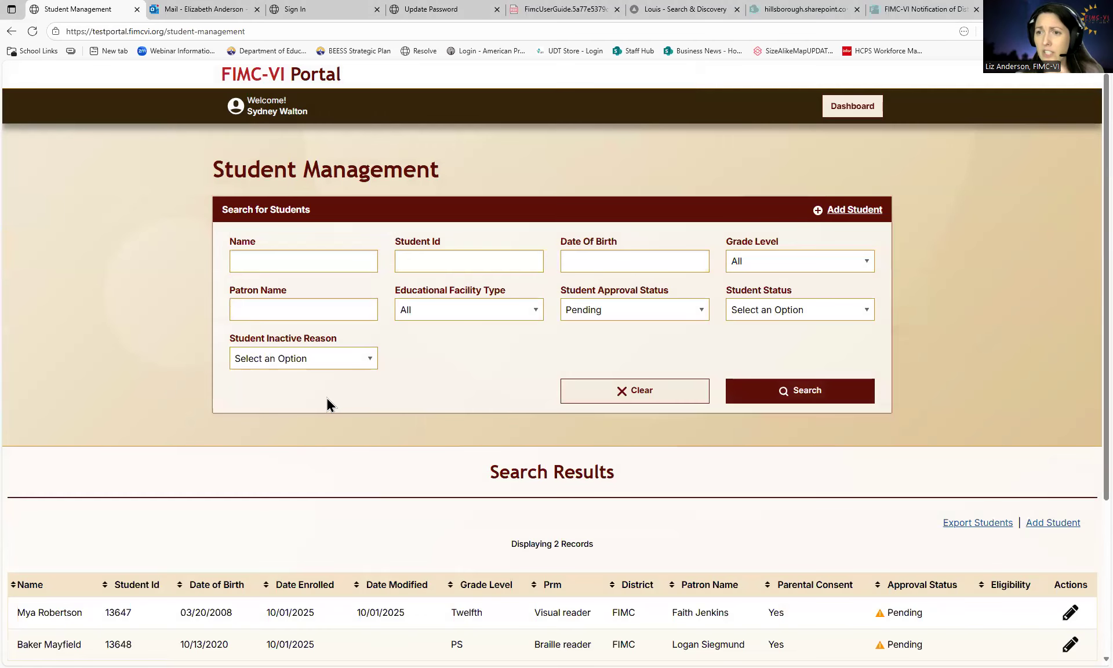
- Reset Student Approval Status to All and search, listing 3 Approved and 2 Pending students
click(656, 392)
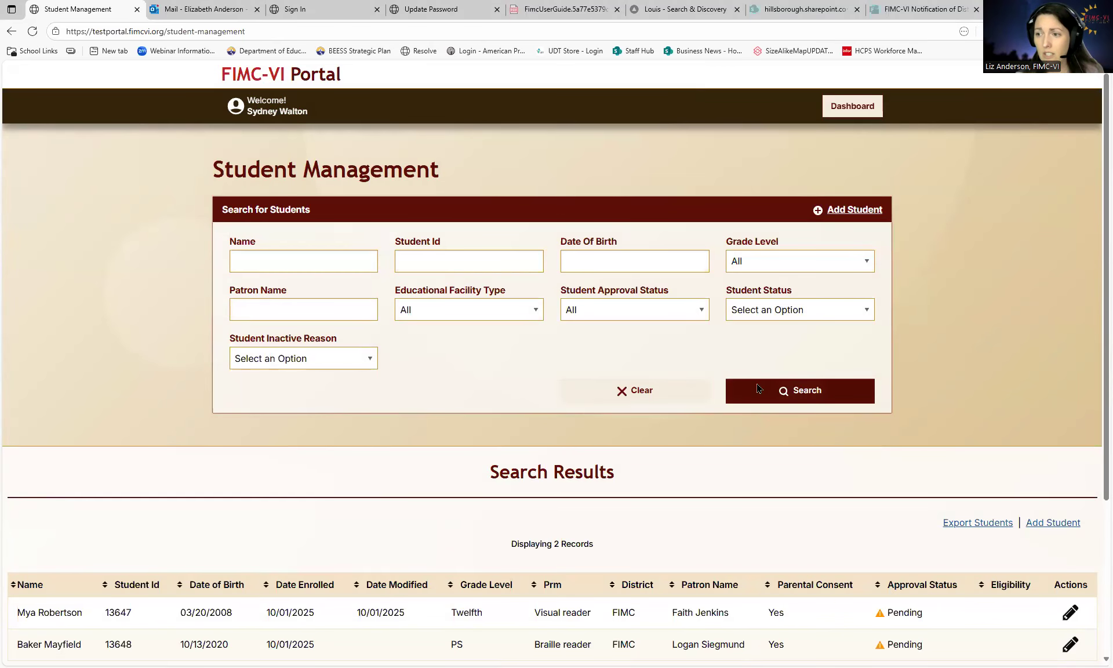
click(753, 390)
scroll(714, 422, down, 3)
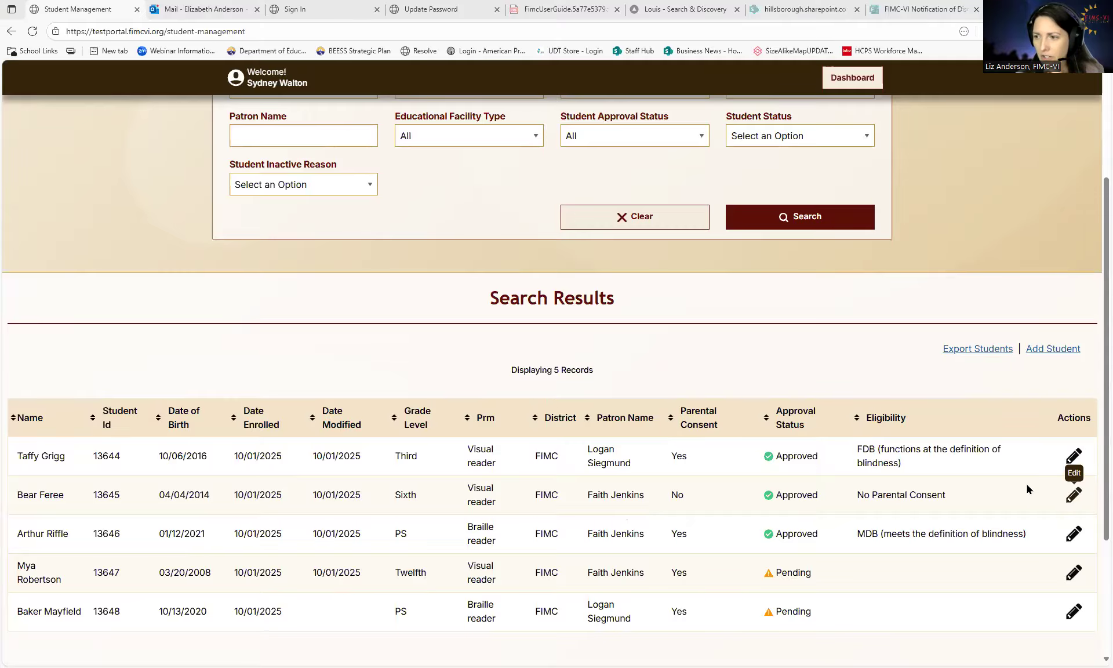
- Open the edit form for the first listed third-grade student and review its IEP, reading-medium and certification fields
click(1070, 459)
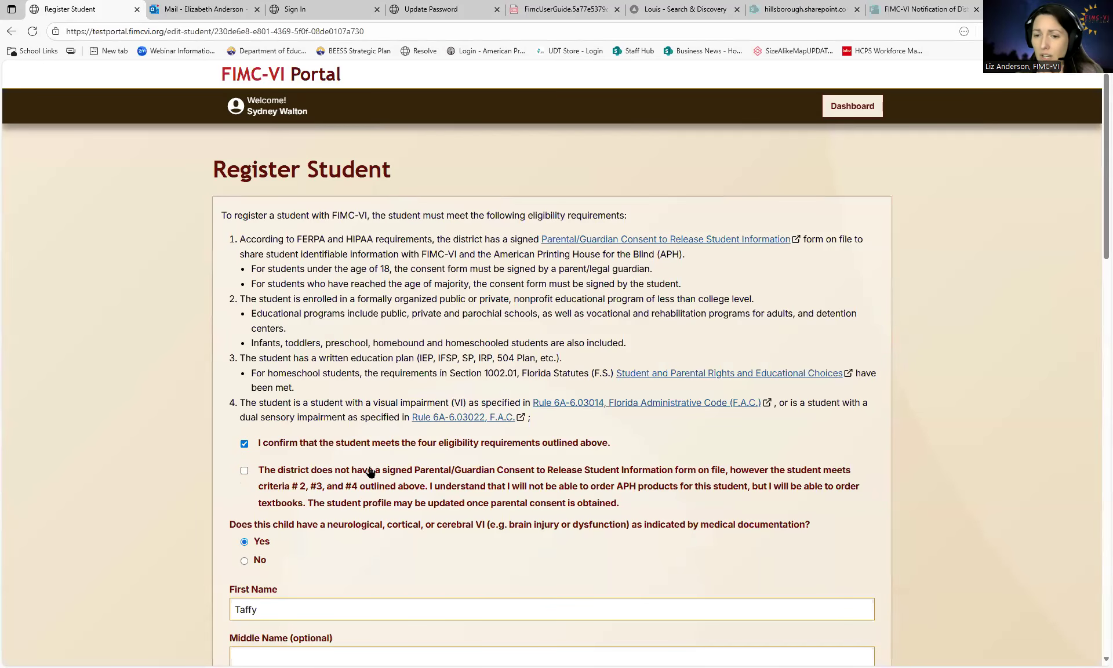
scroll(368, 472, down, 2)
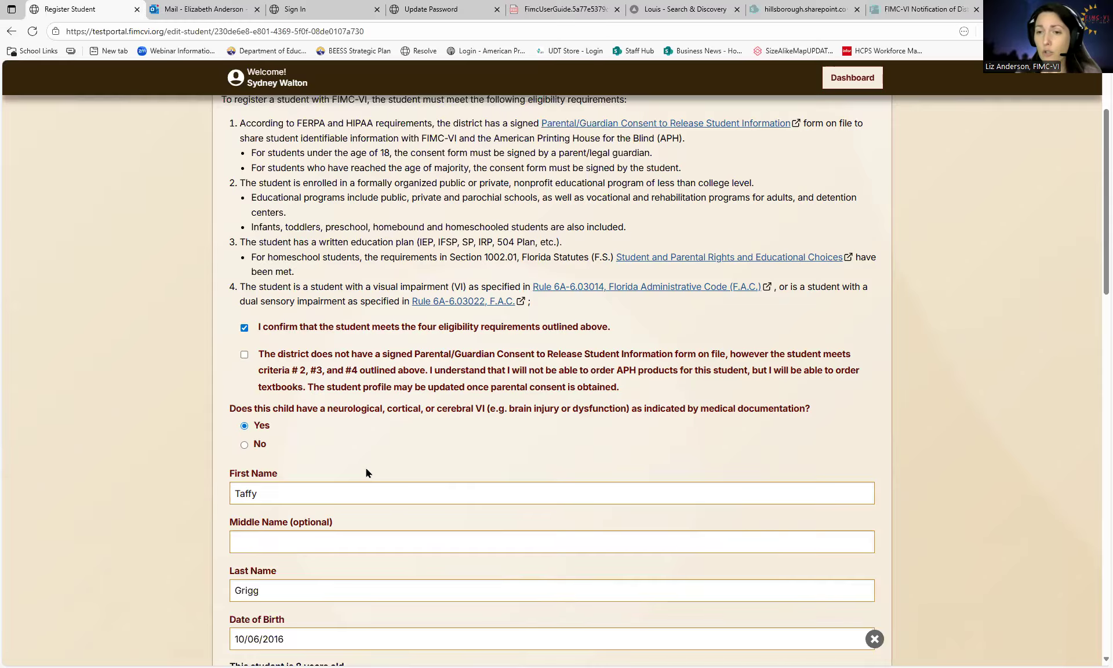
scroll(366, 472, down, 1)
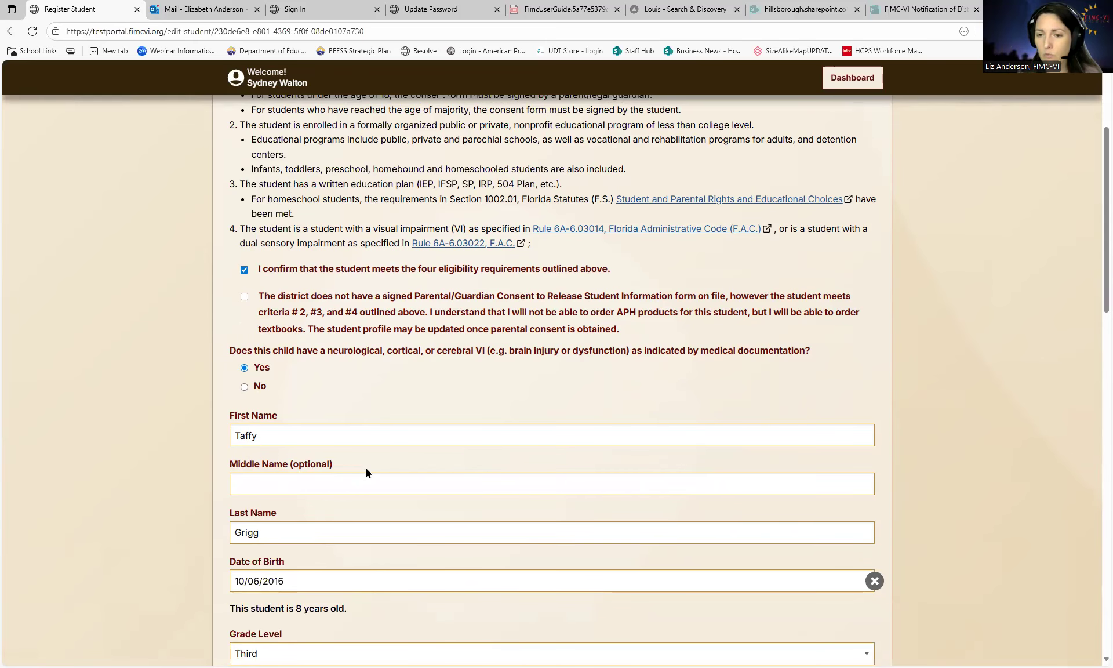
scroll(366, 468, down, 7)
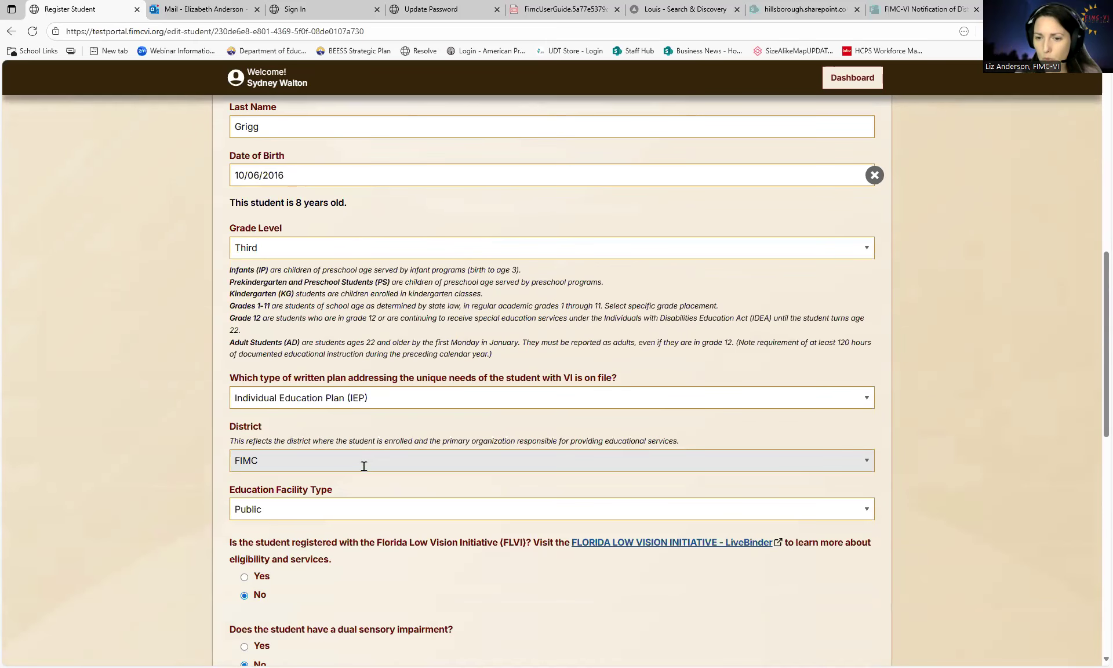
scroll(362, 464, down, 3)
scroll(363, 464, up, 5)
scroll(363, 469, down, 1)
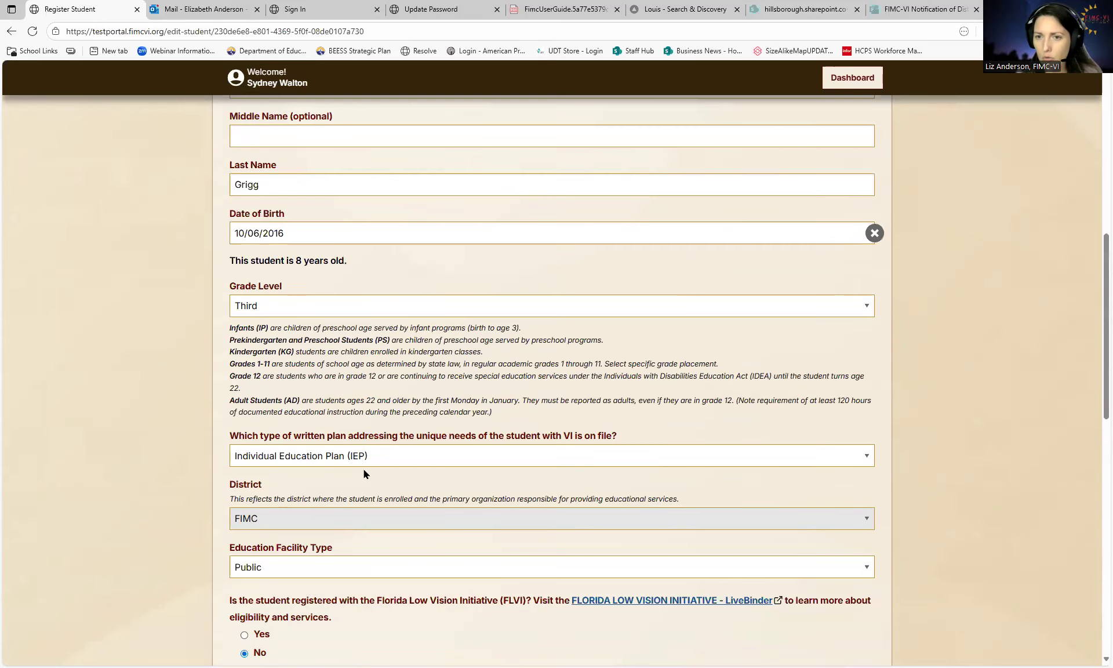
scroll(363, 472, down, 8)
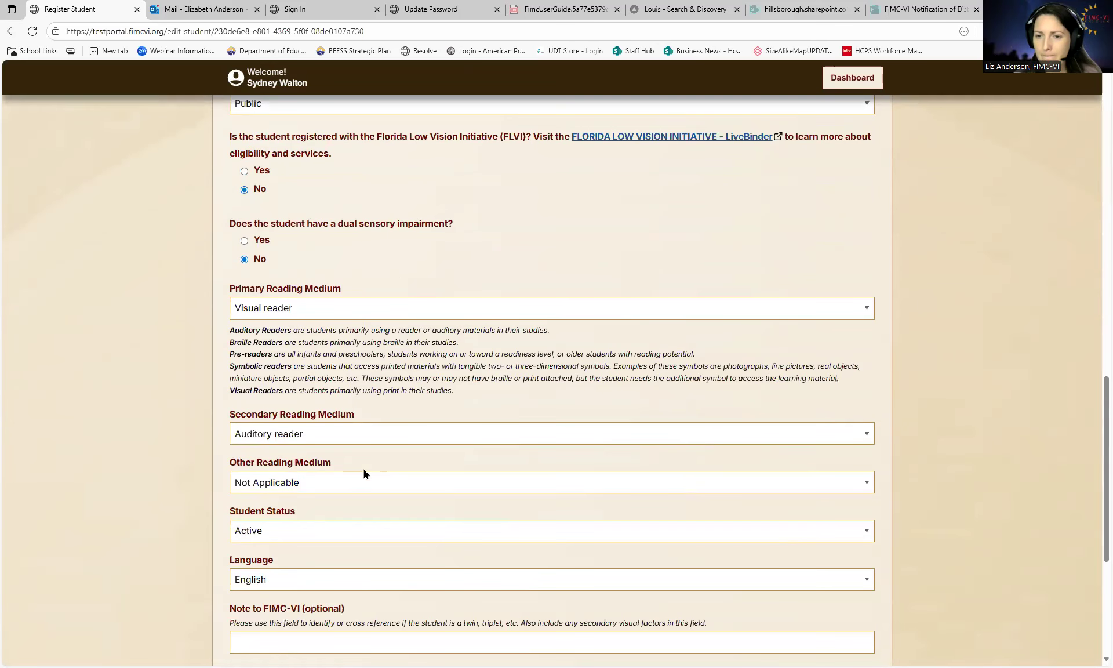
scroll(363, 468, down, 1)
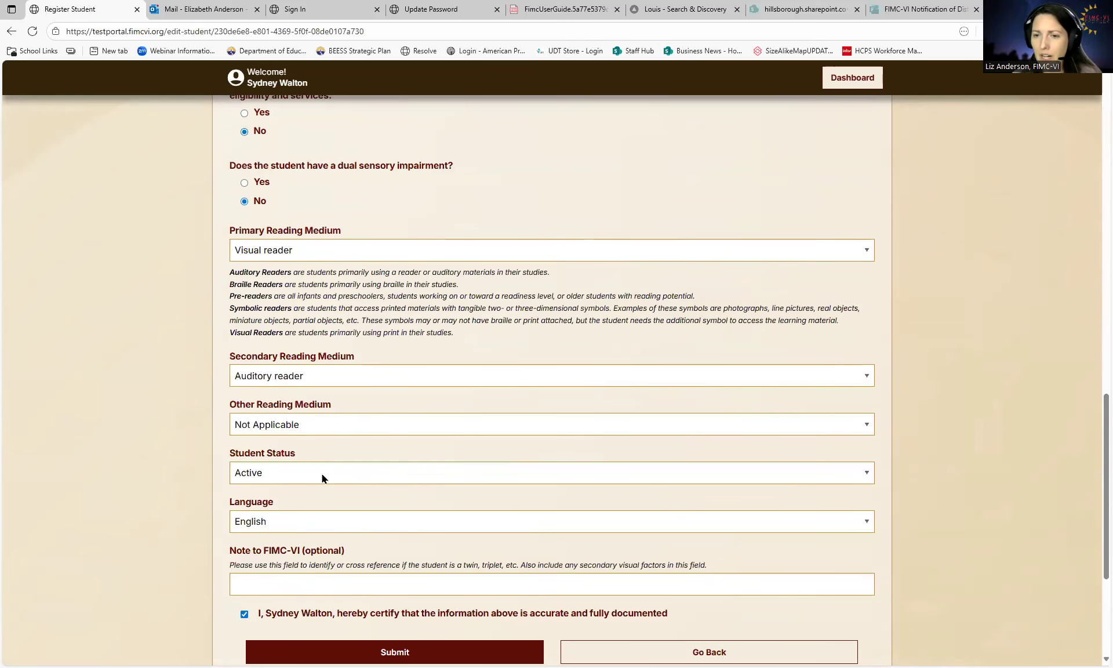
- Change Student Status to Inactive, pick Moved as the inactive reason, and submit the updated record
click(275, 471)
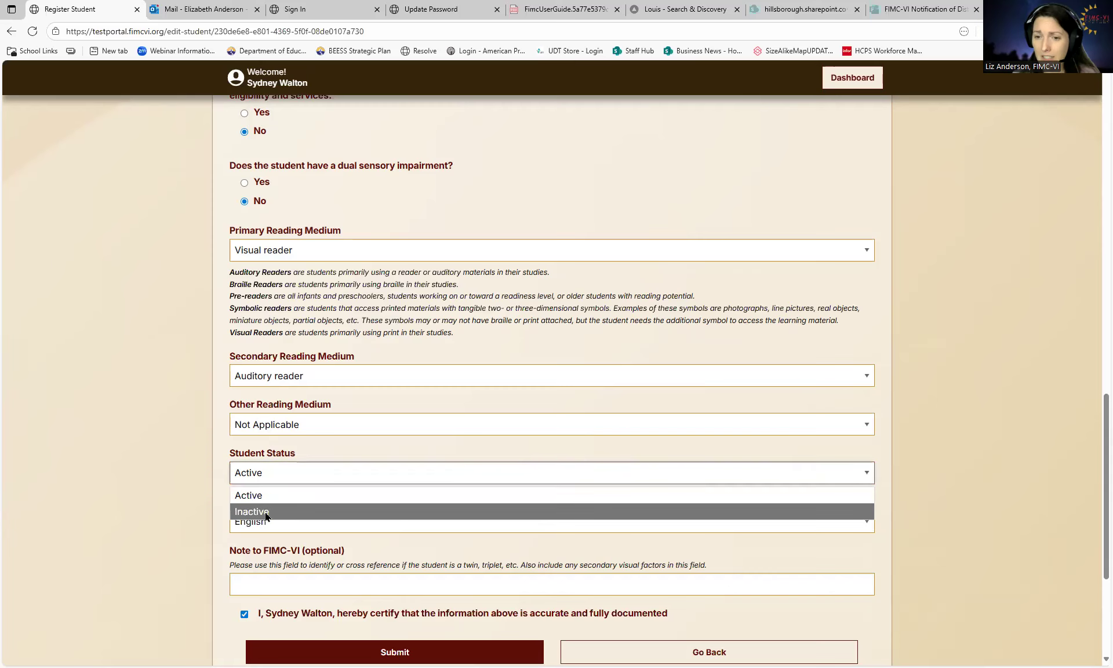
click(266, 512)
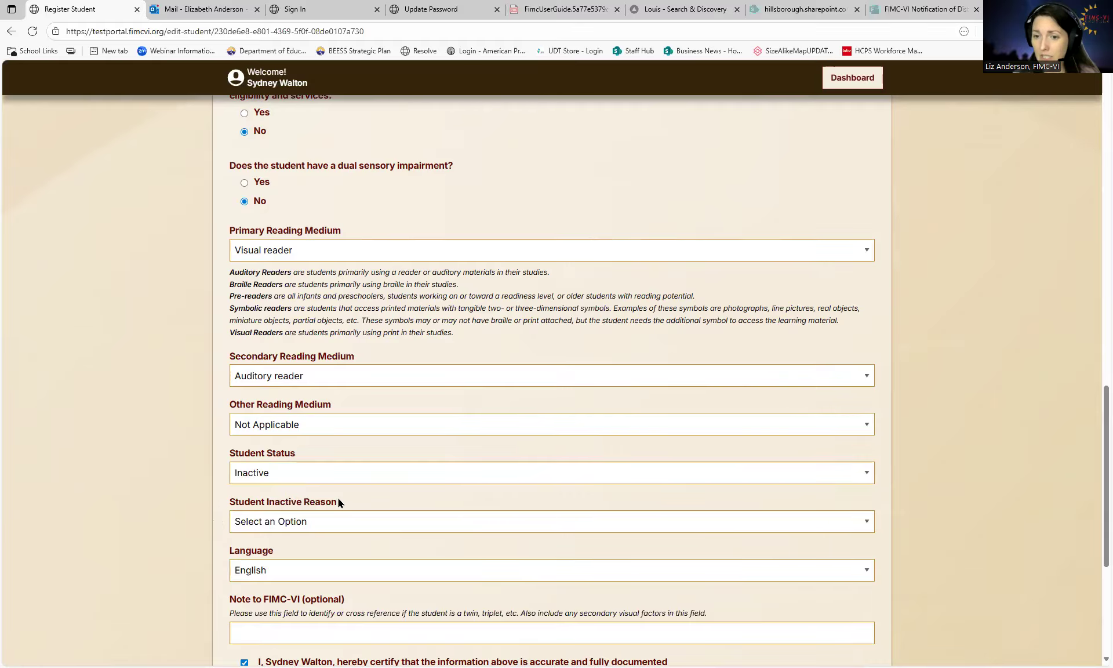
click(328, 529)
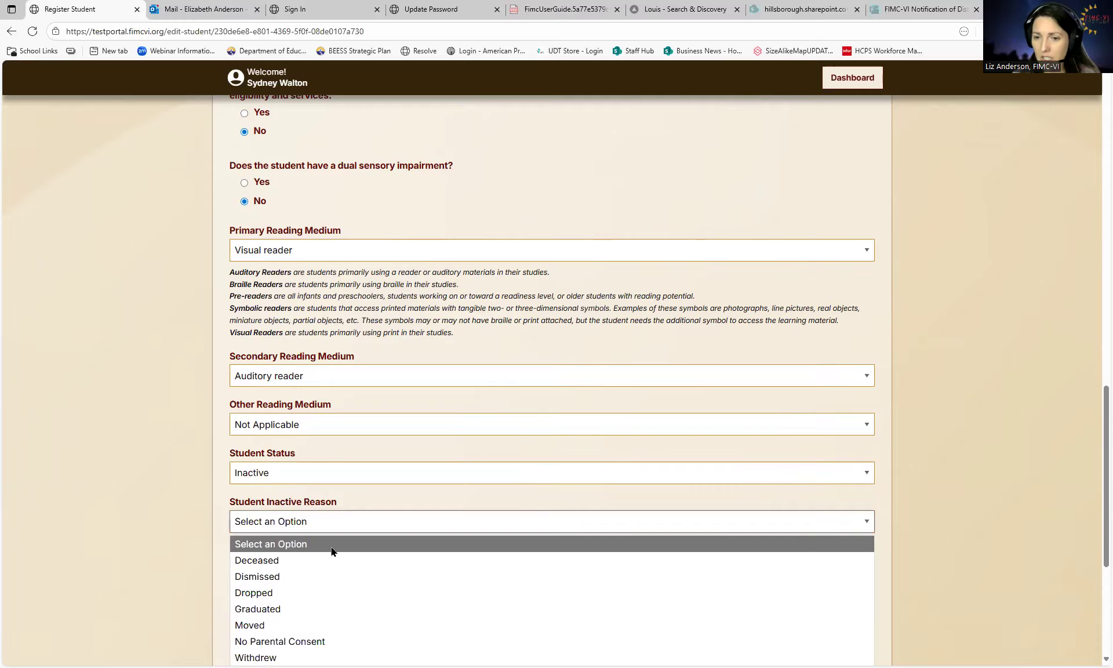
click(270, 629)
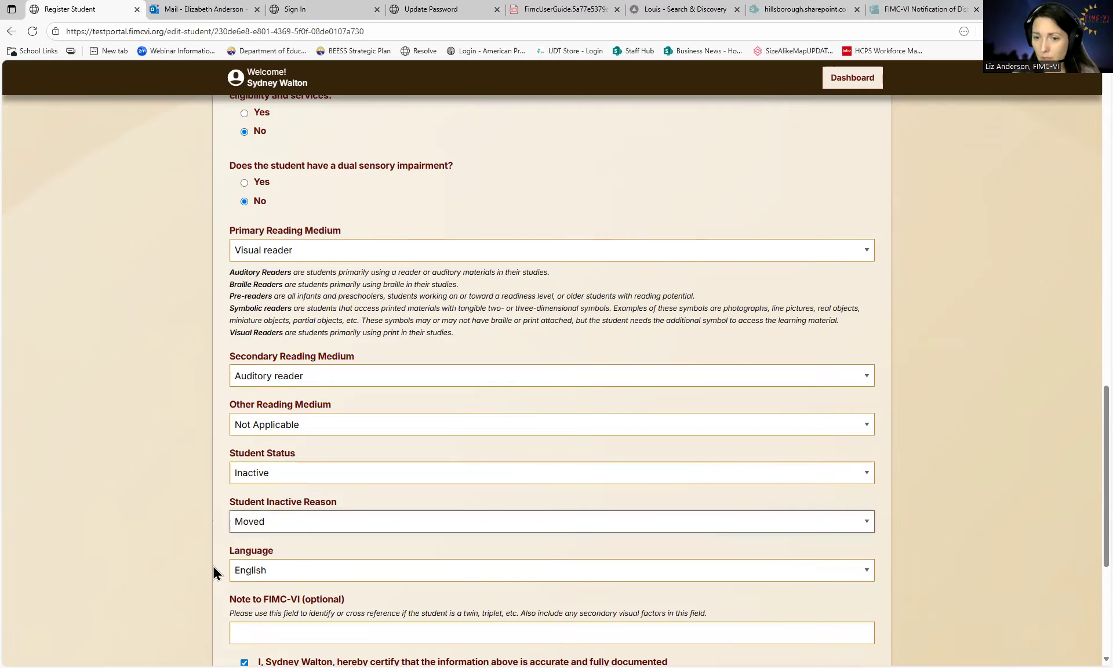
scroll(204, 573, down, 1)
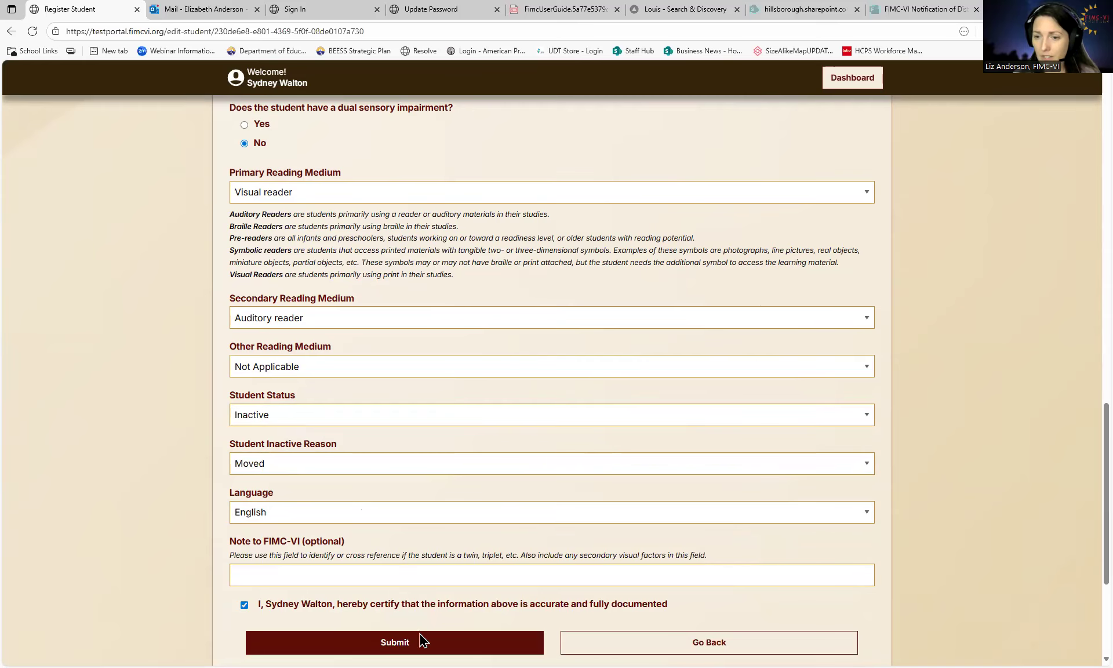
click(401, 641)
scroll(573, 562, down, 2)
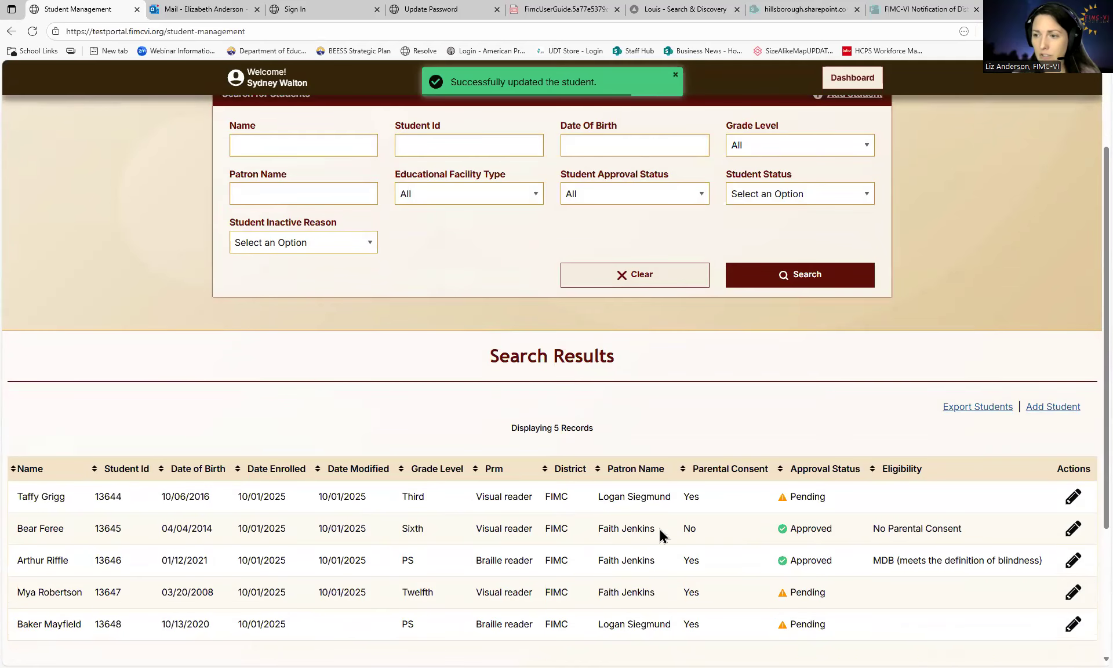
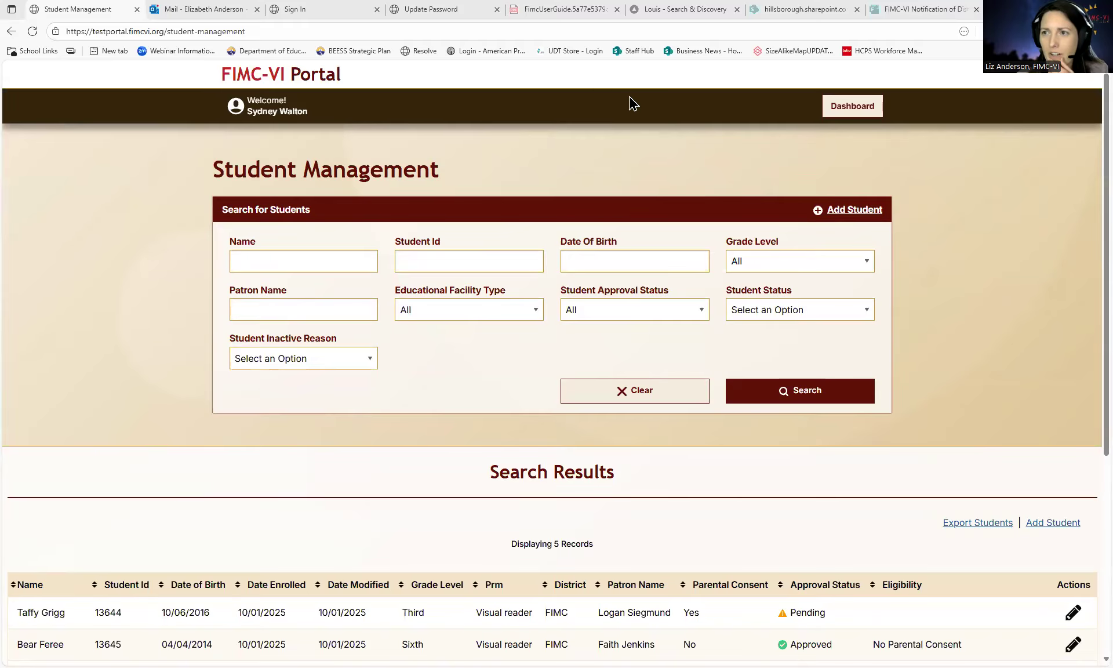
- Go back to the Dashboard from the student record page
click(850, 105)
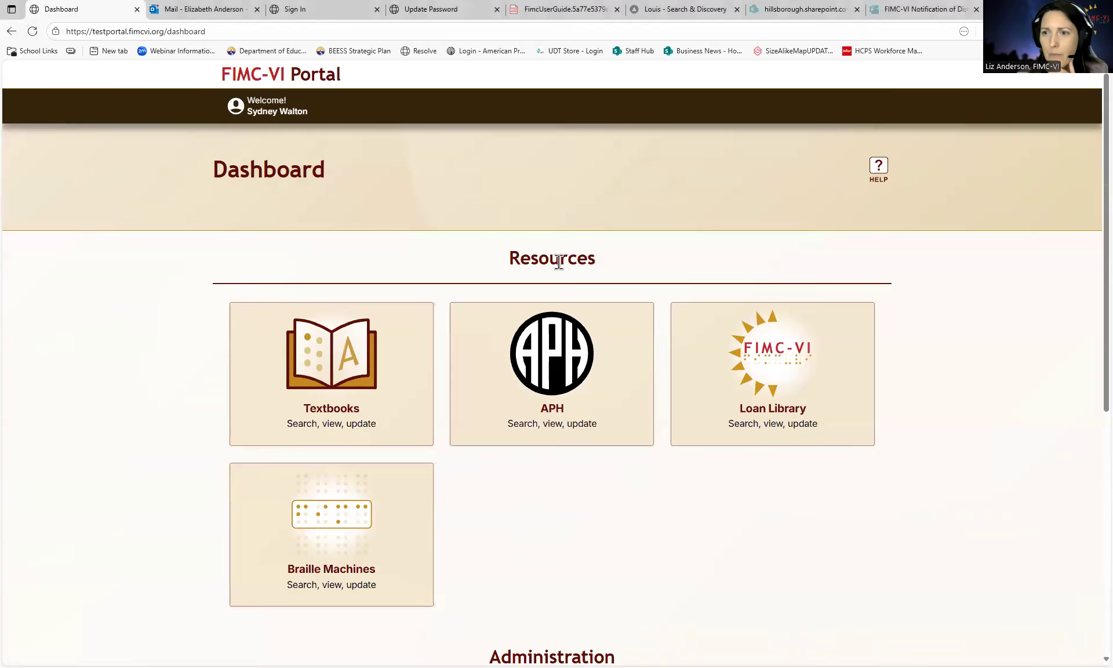
- Sign out of the portal from the account menu
click(358, 401)
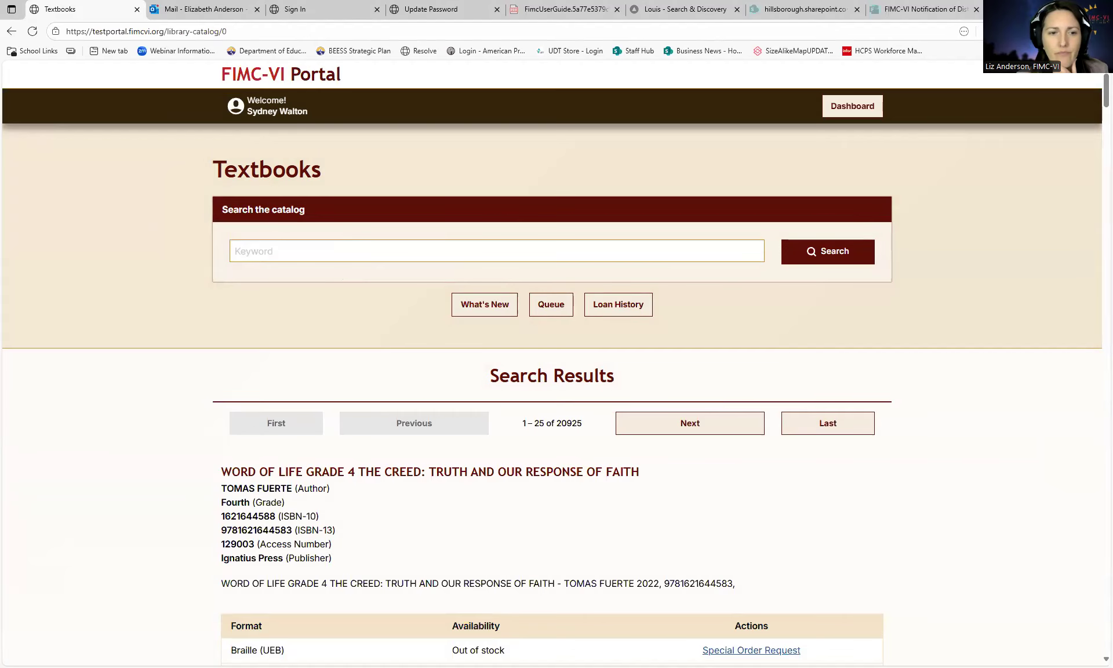
click(282, 109)
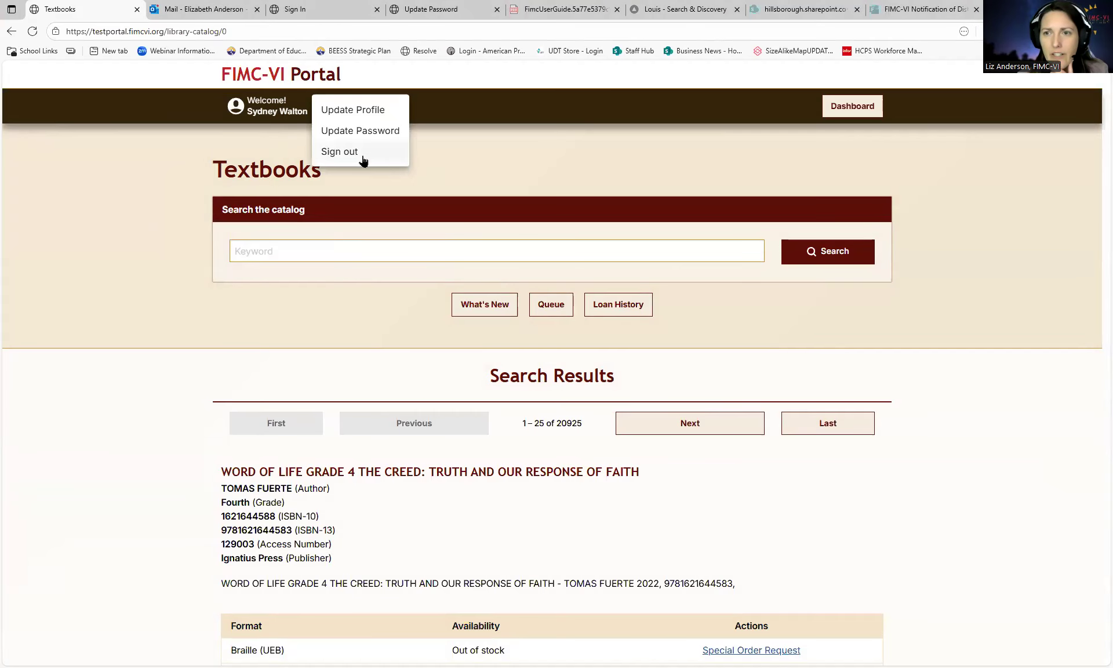
click(343, 153)
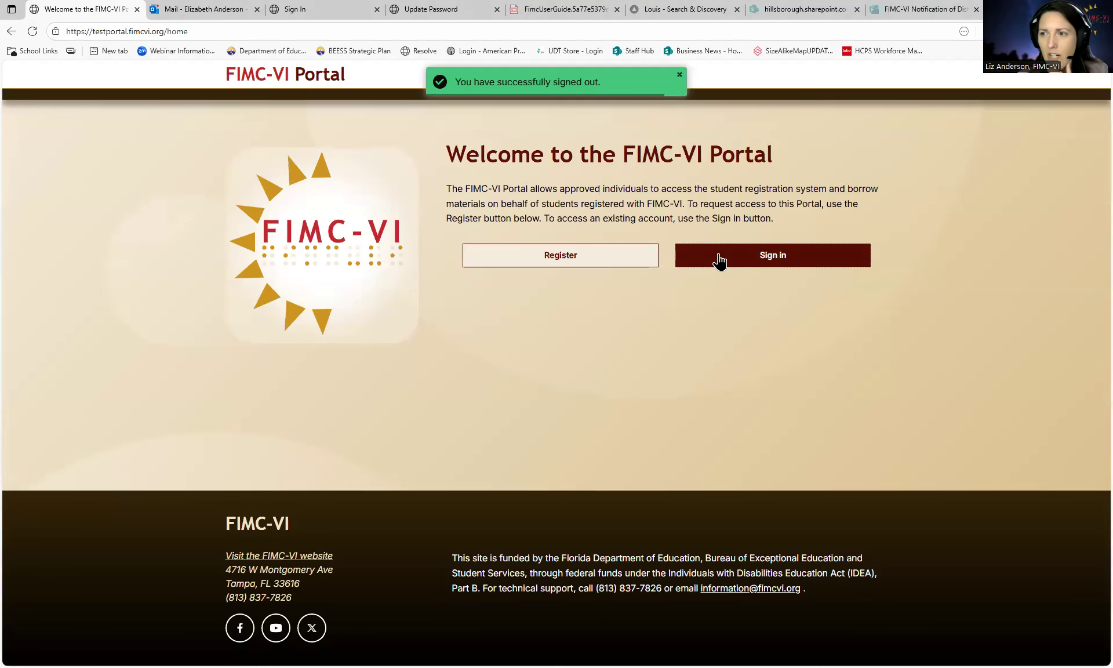
- Sign back in using the TVI account's saved login
click(718, 257)
click(537, 243)
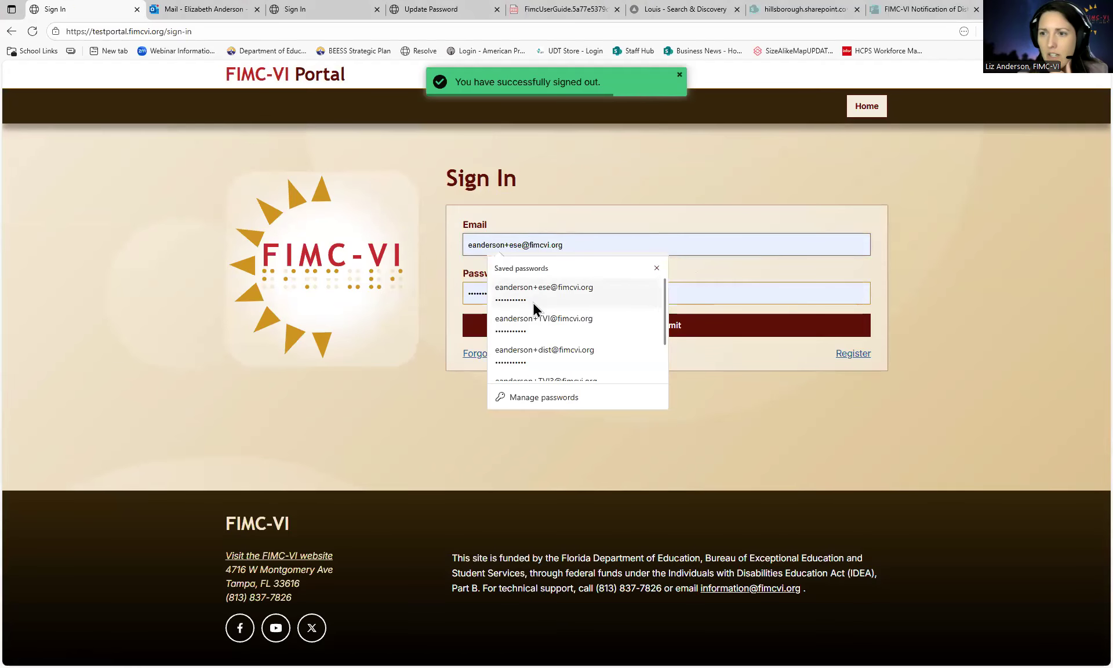
click(533, 320)
click(572, 331)
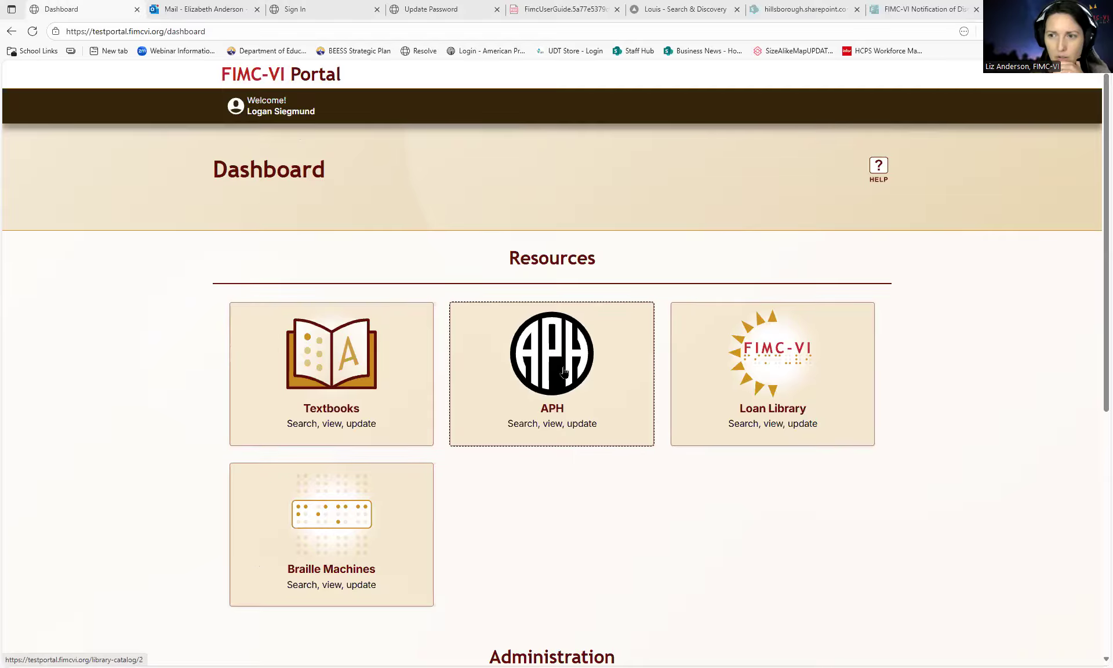
- Search the textbook catalog for the keyword Hatchet
click(367, 383)
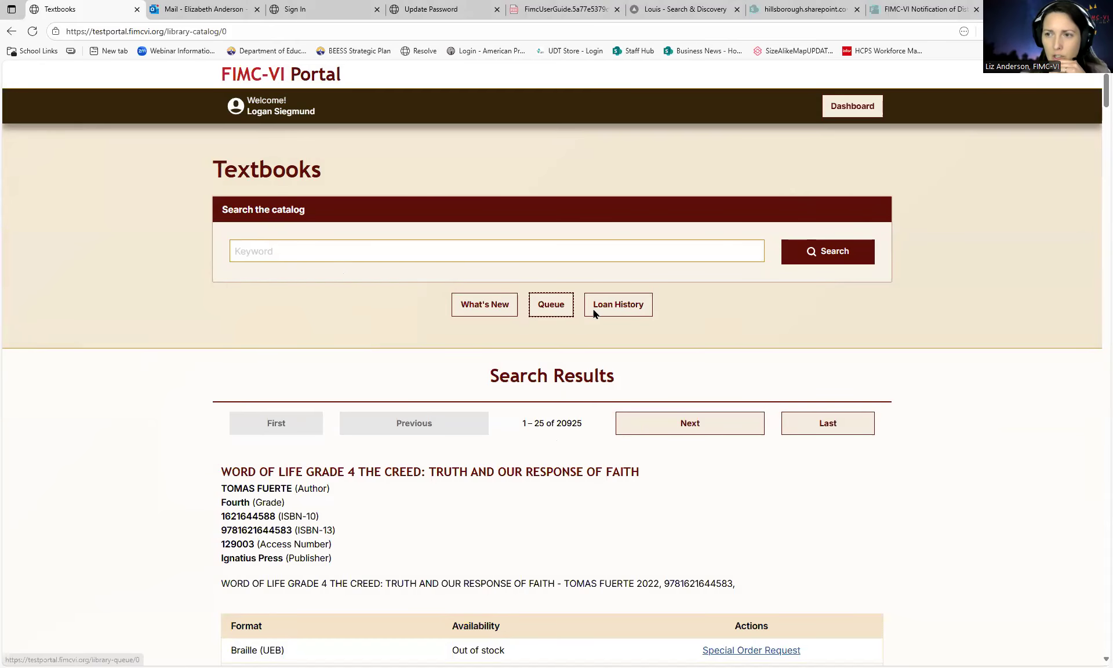
click(311, 245)
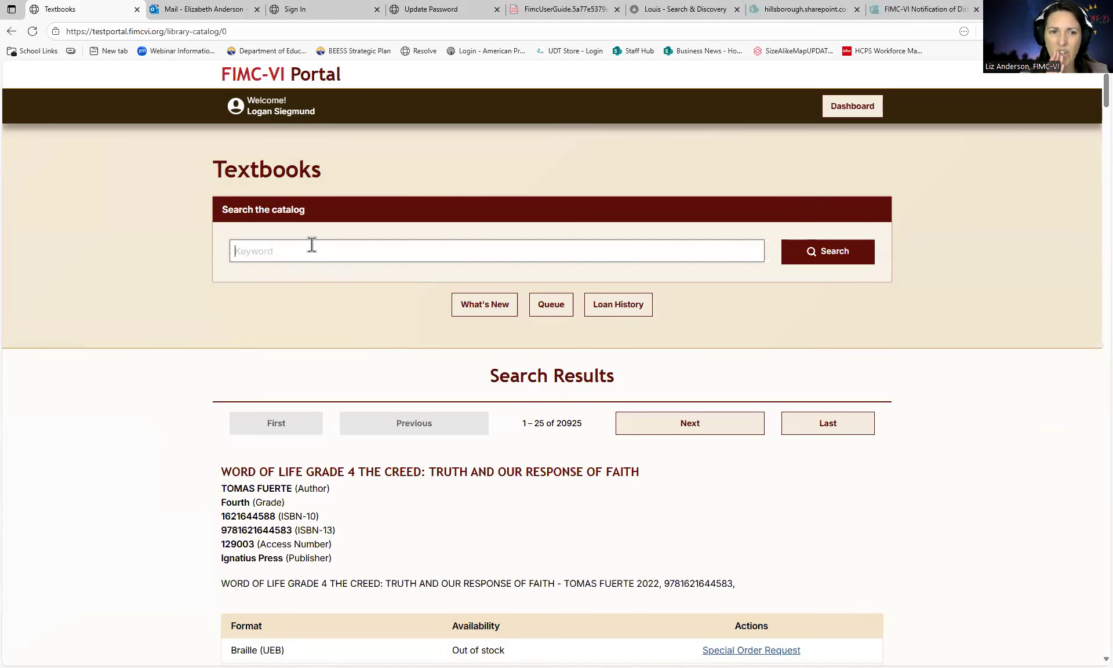
text(Hatchet)
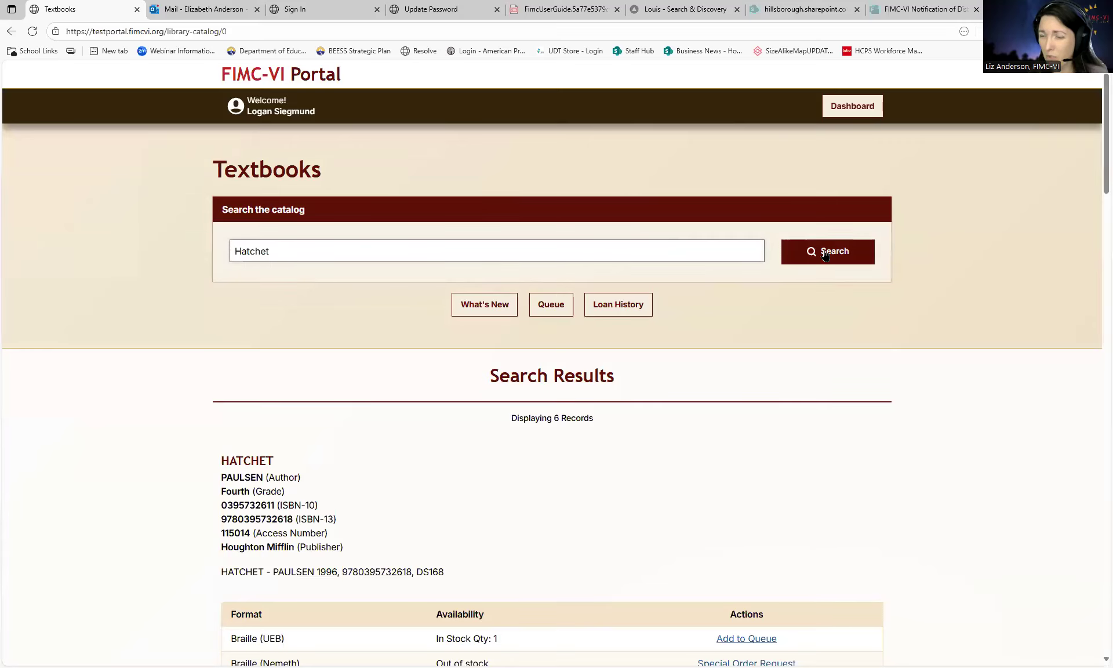
click(825, 255)
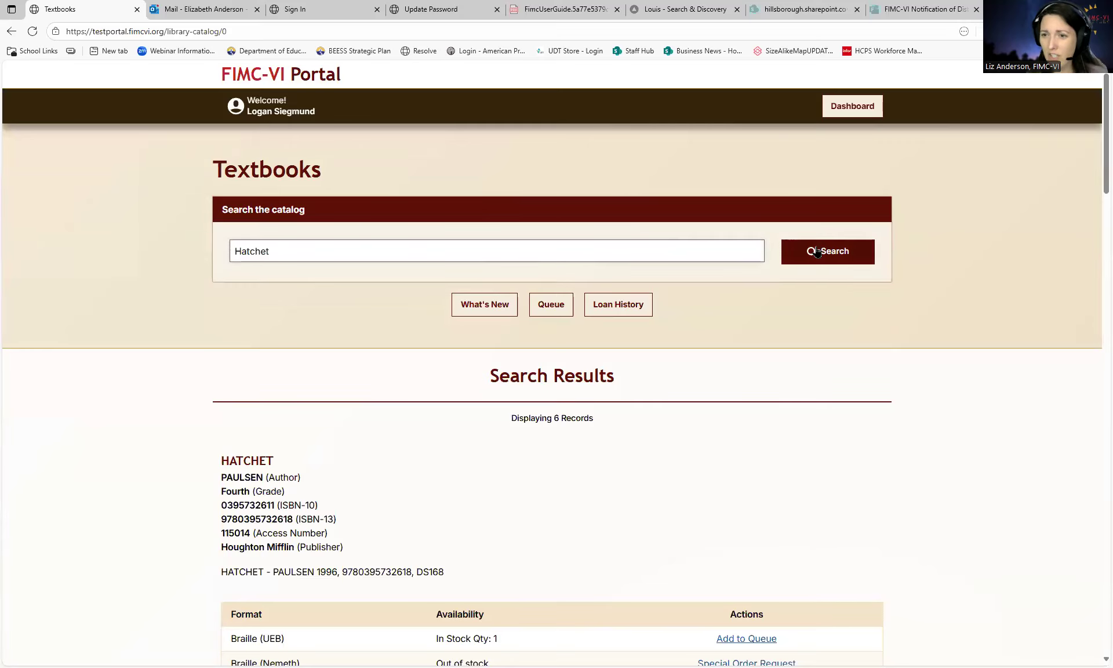
- Add the in-stock Braille (UEB) fourth-grade copy of Hatchet to the queue
scroll(700, 391, down, 1)
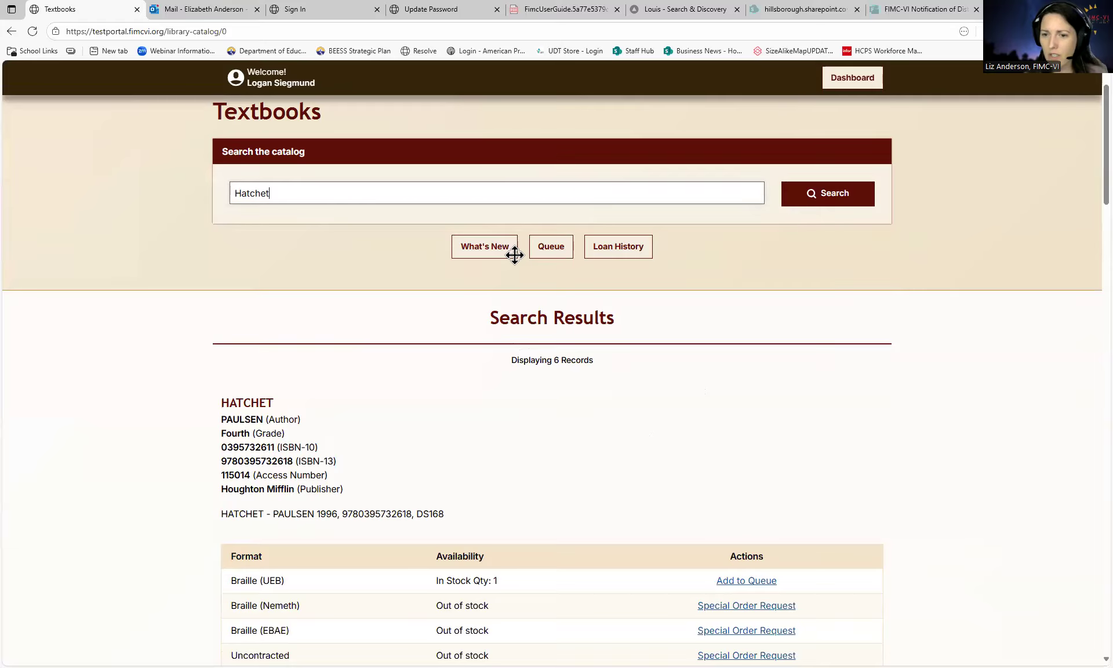
scroll(239, 582, down, 2)
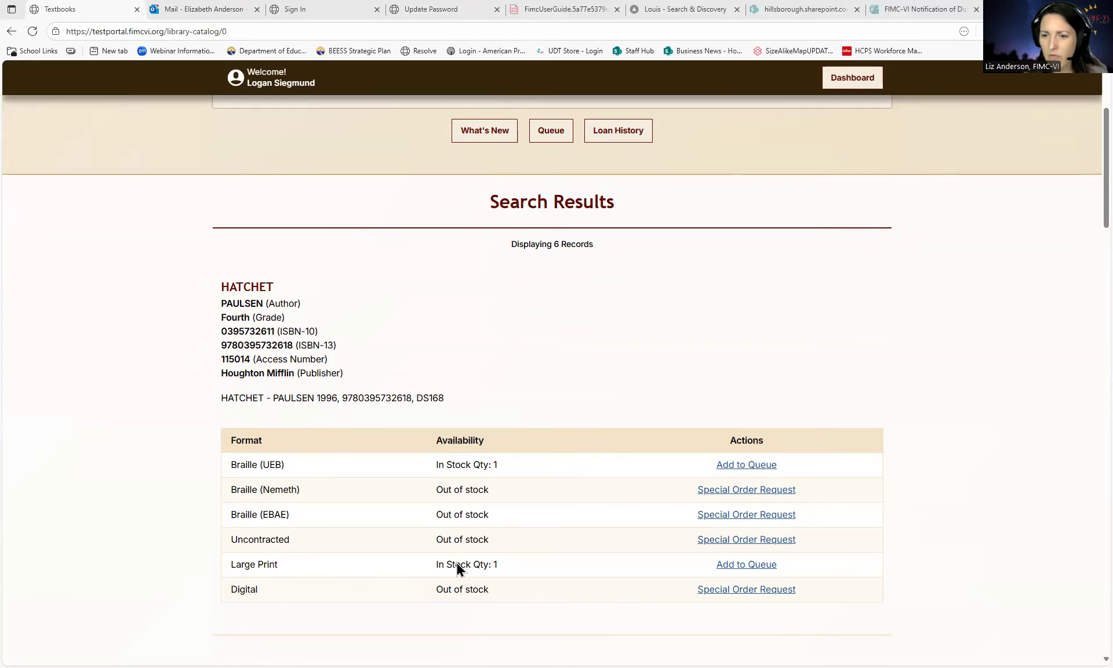
scroll(457, 568, down, 1)
scroll(456, 568, down, 3)
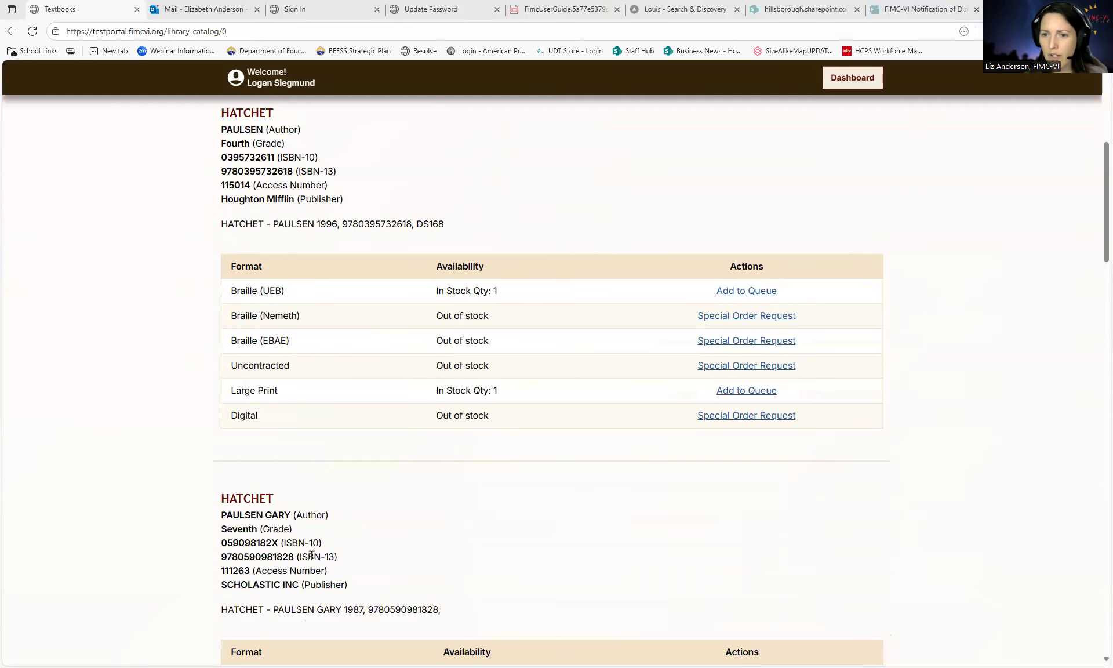
scroll(416, 481, down, 3)
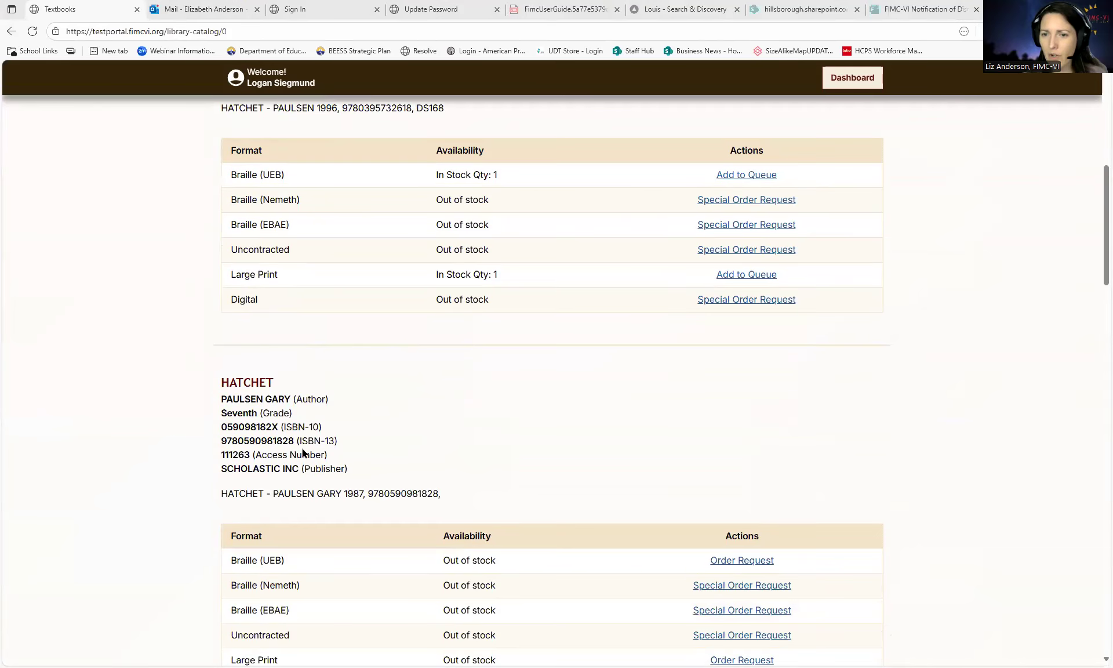
scroll(416, 485, down, 3)
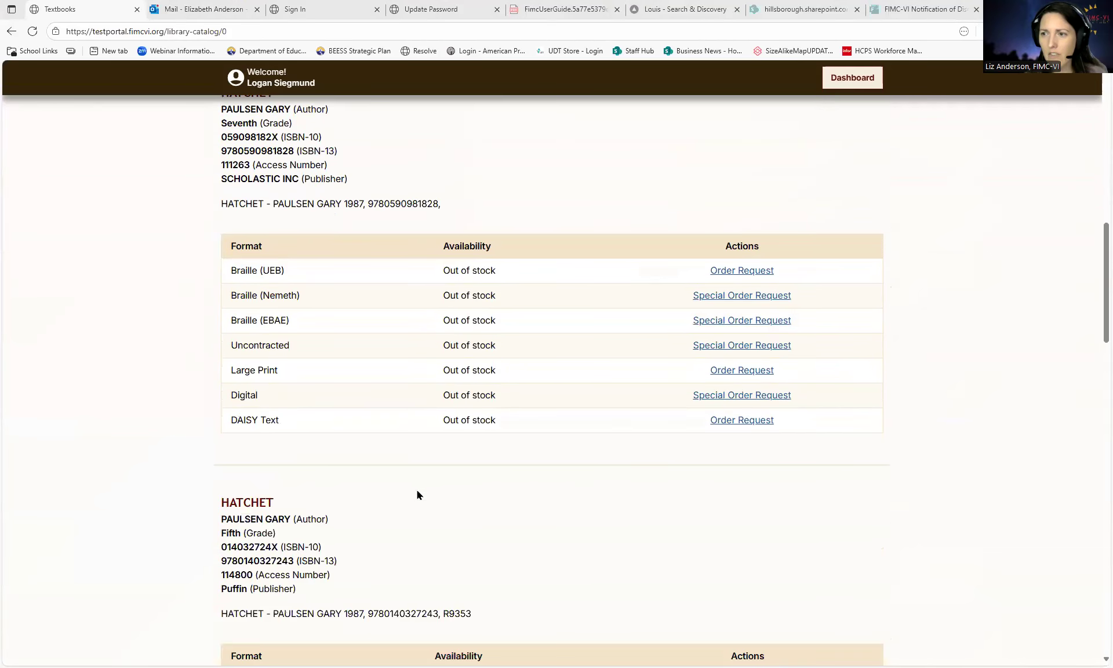
scroll(476, 426, up, 1)
click(712, 429)
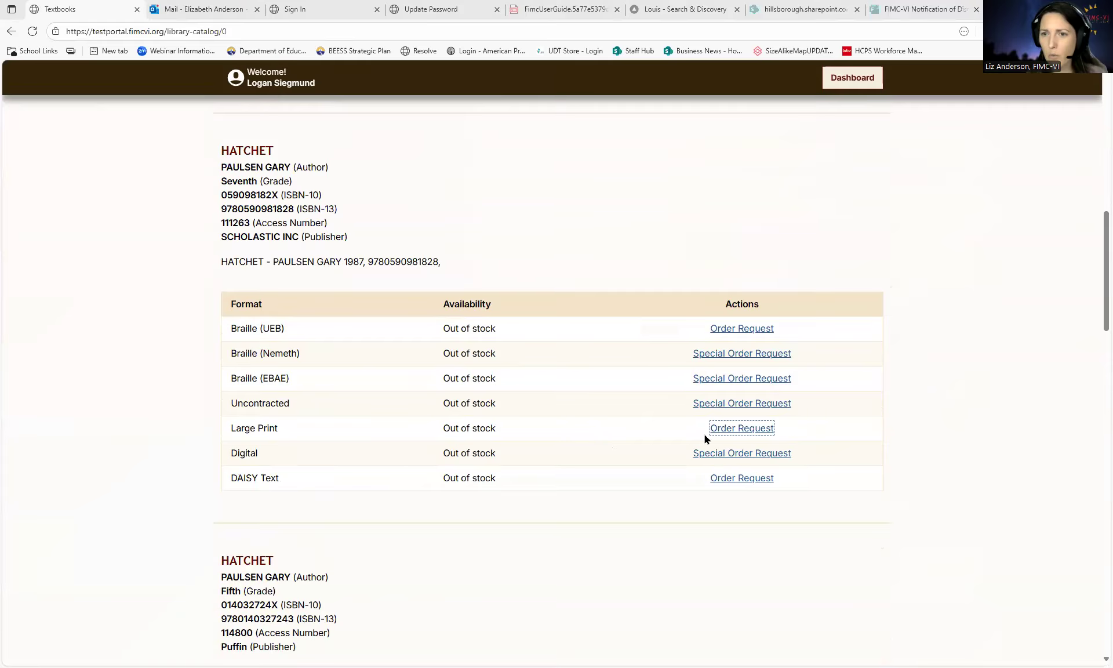
click(506, 348)
scroll(349, 492, down, 2)
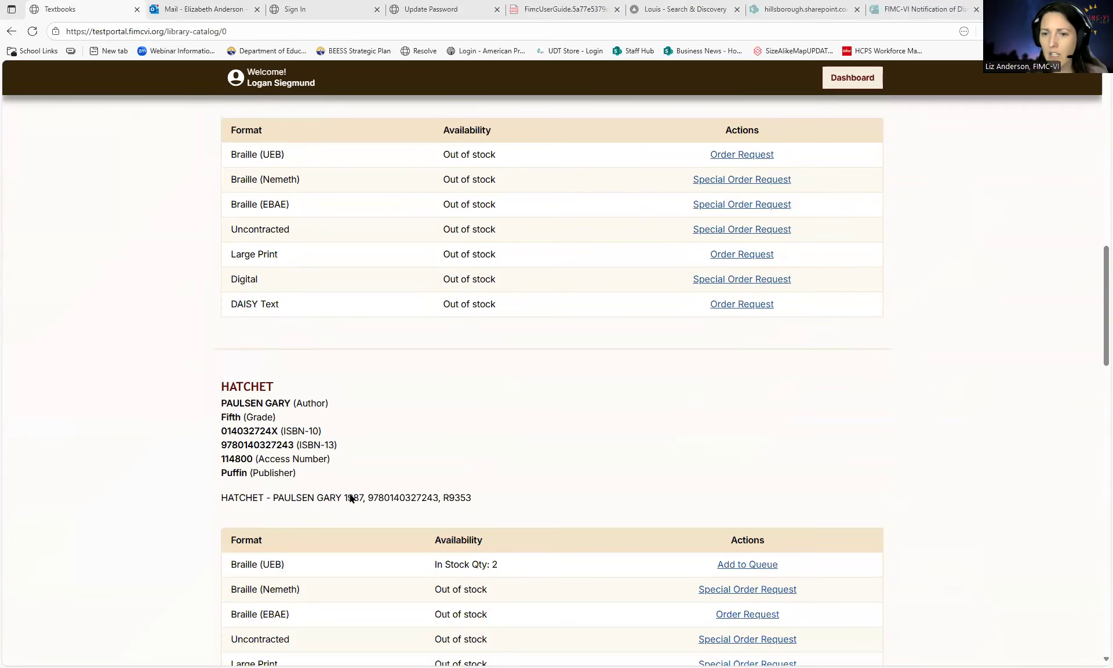
scroll(344, 493, down, 3)
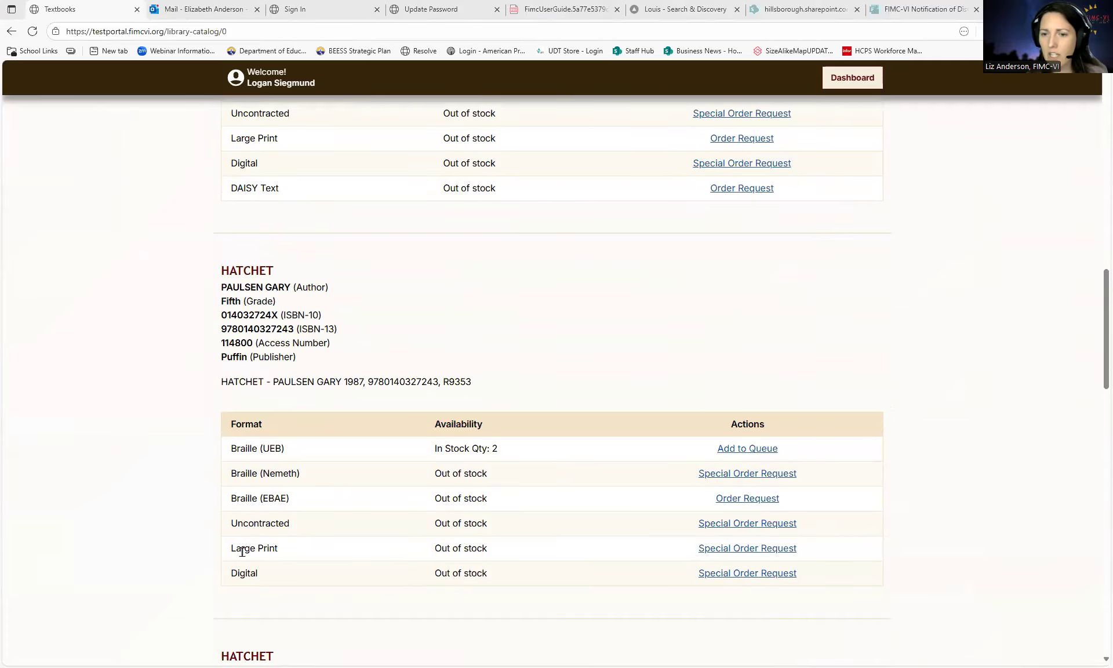
scroll(387, 583, down, 4)
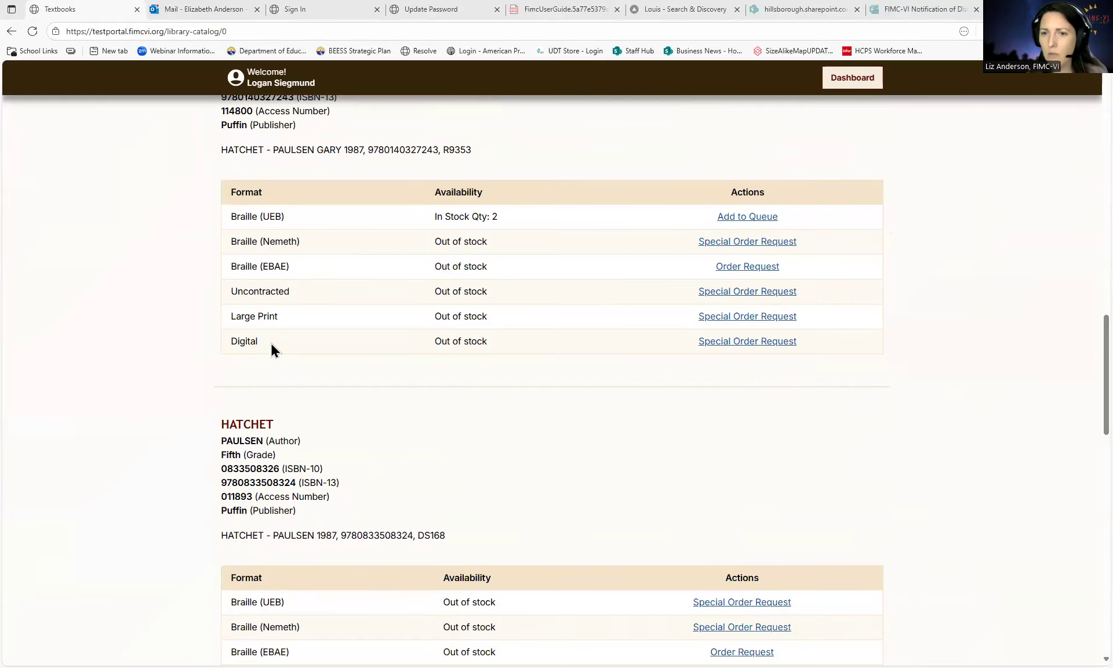
scroll(283, 618, down, 1)
scroll(410, 593, down, 1)
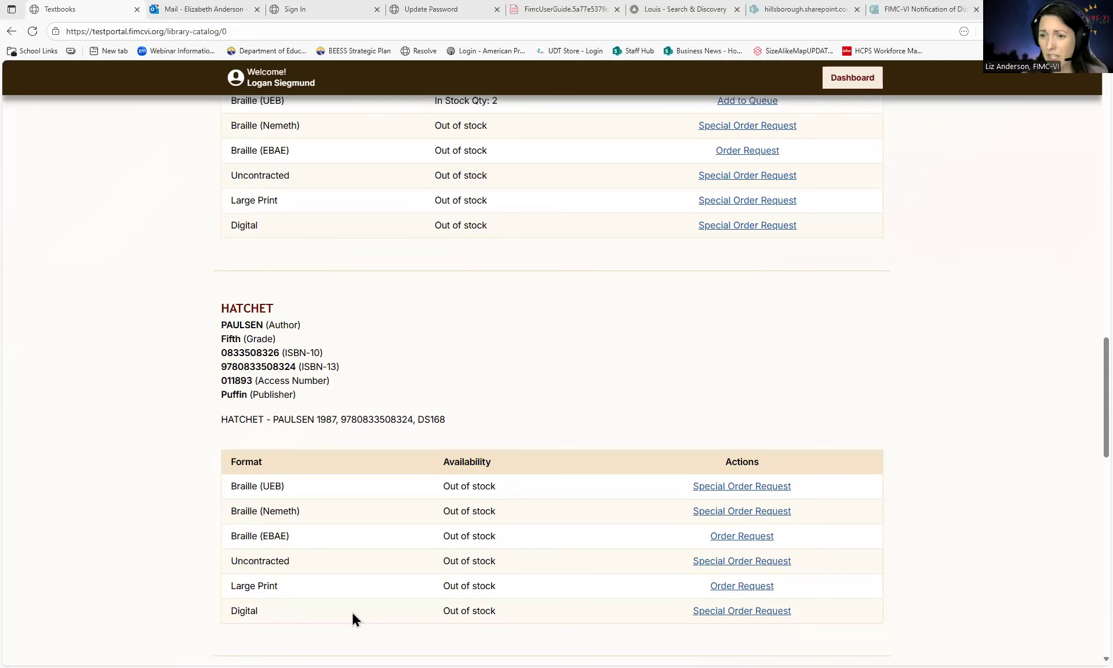
scroll(352, 611, up, 1)
scroll(352, 610, down, 3)
scroll(350, 611, up, 20)
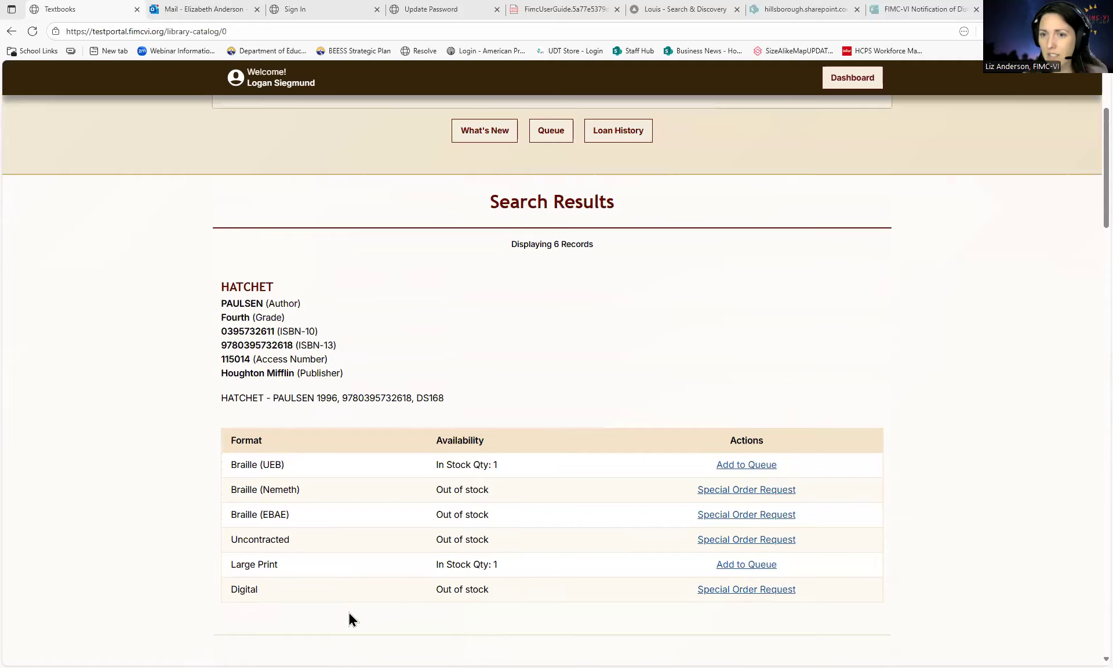
scroll(348, 610, up, 1)
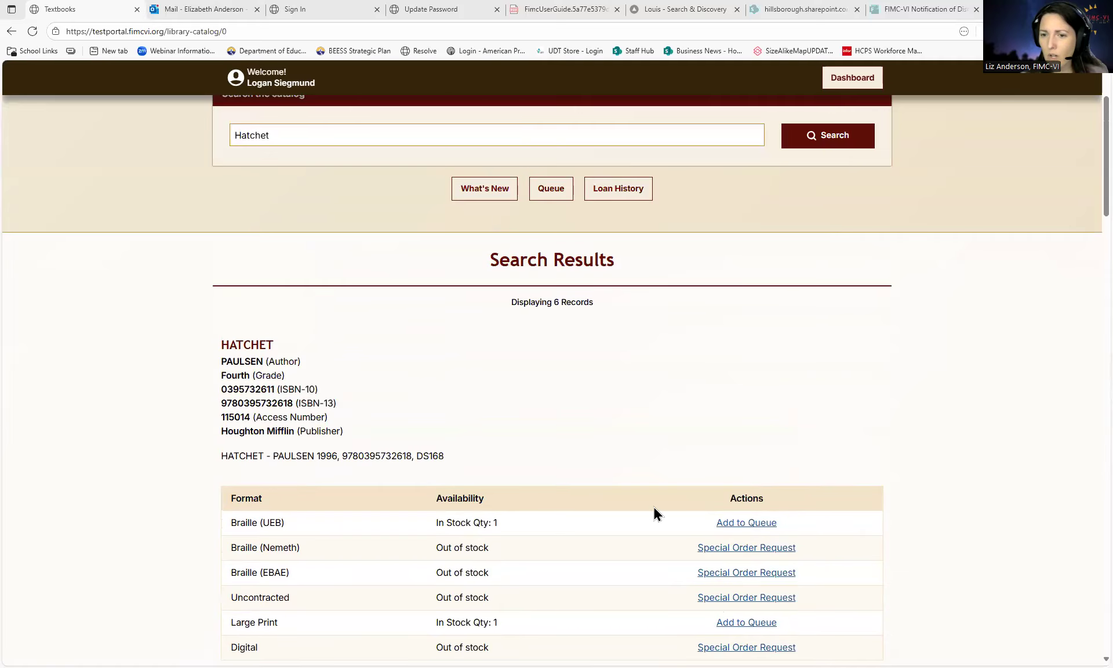
click(745, 524)
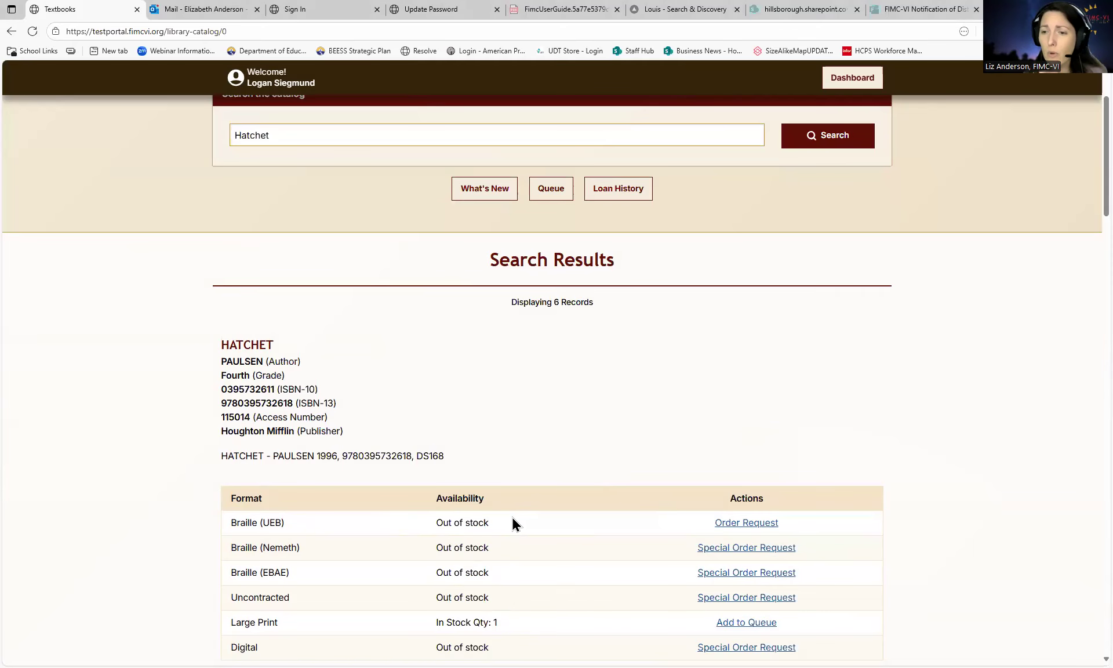
scroll(477, 513, up, 2)
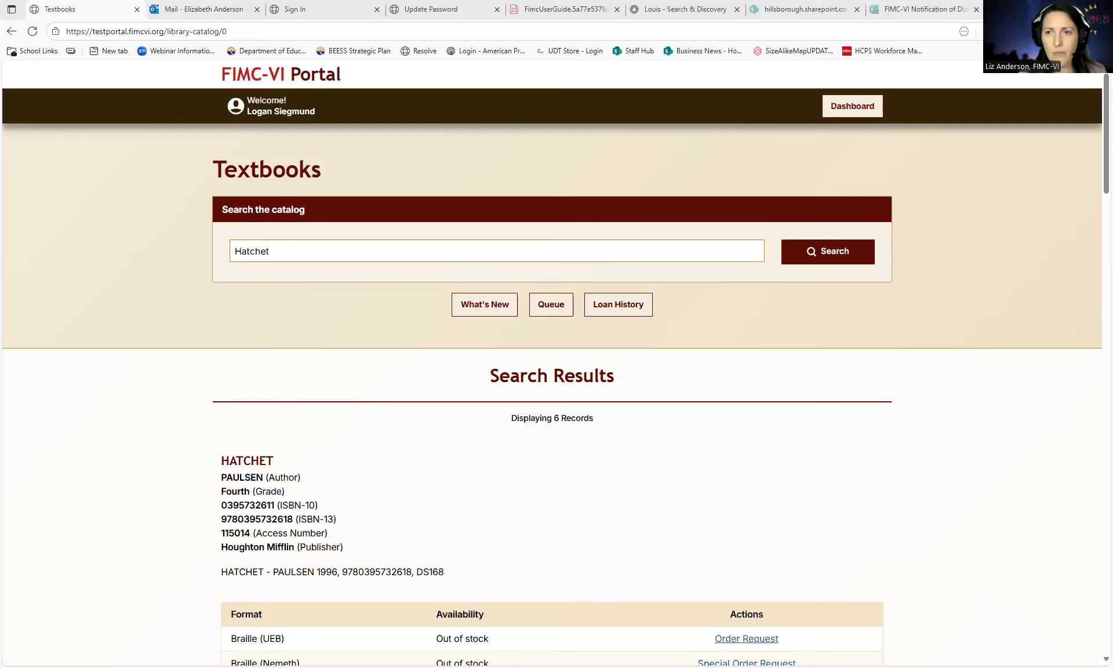
- Search by the pasted ISBN and request a special order for Savvas Environmental Science in Braille (Nemeth)
drag(305, 249, 224, 241)
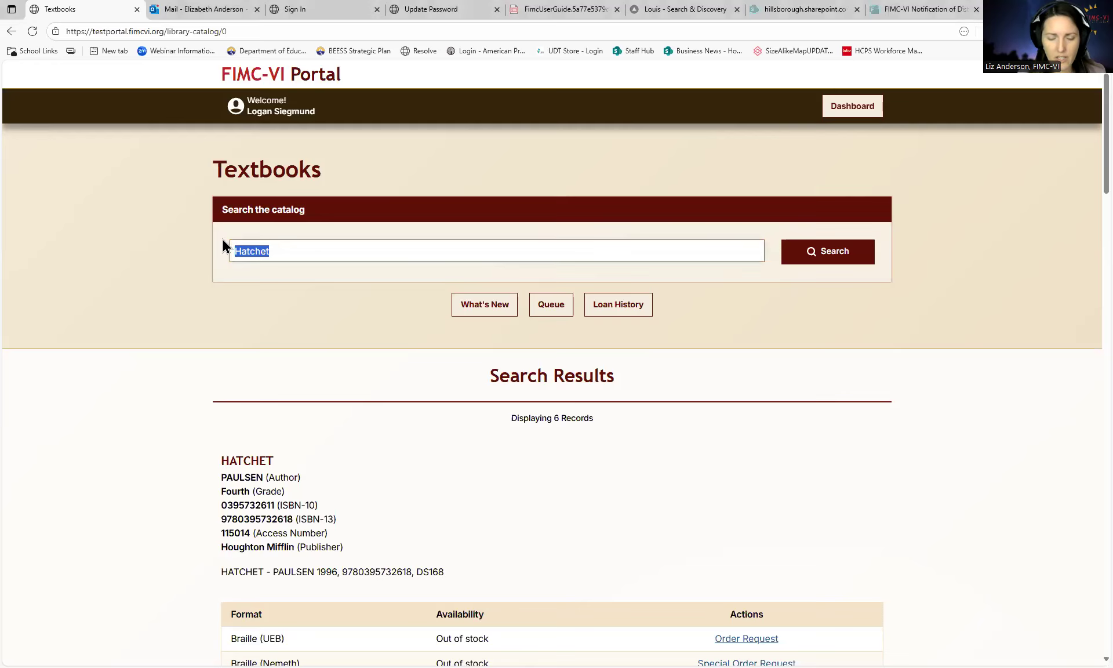
key(ctrl+v)
key(Return)
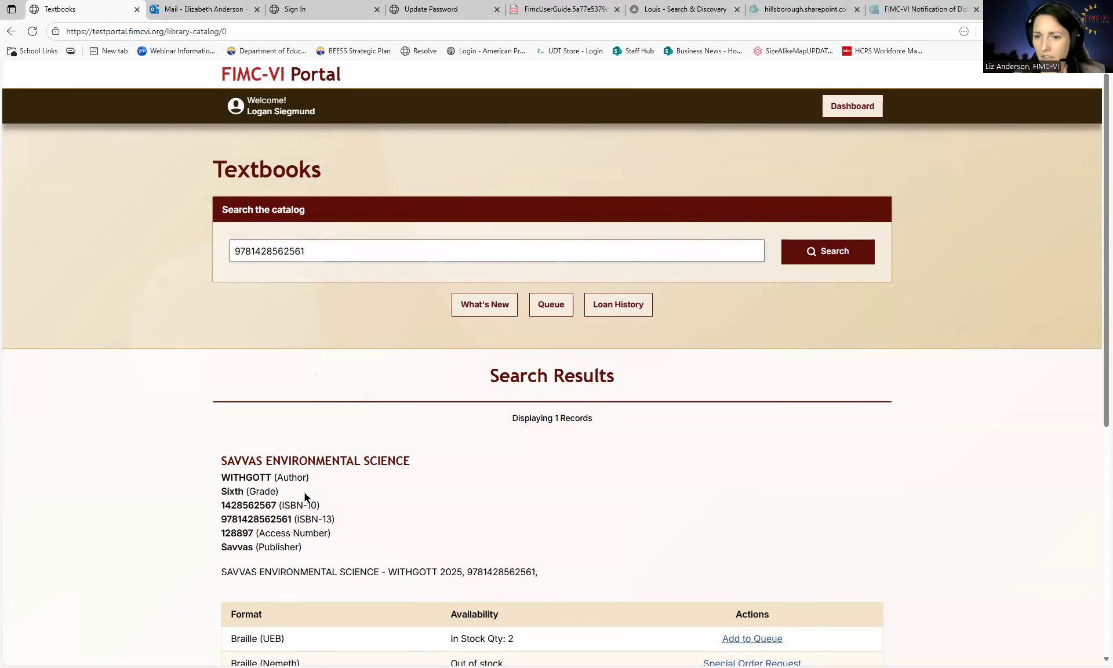
scroll(373, 472, down, 1)
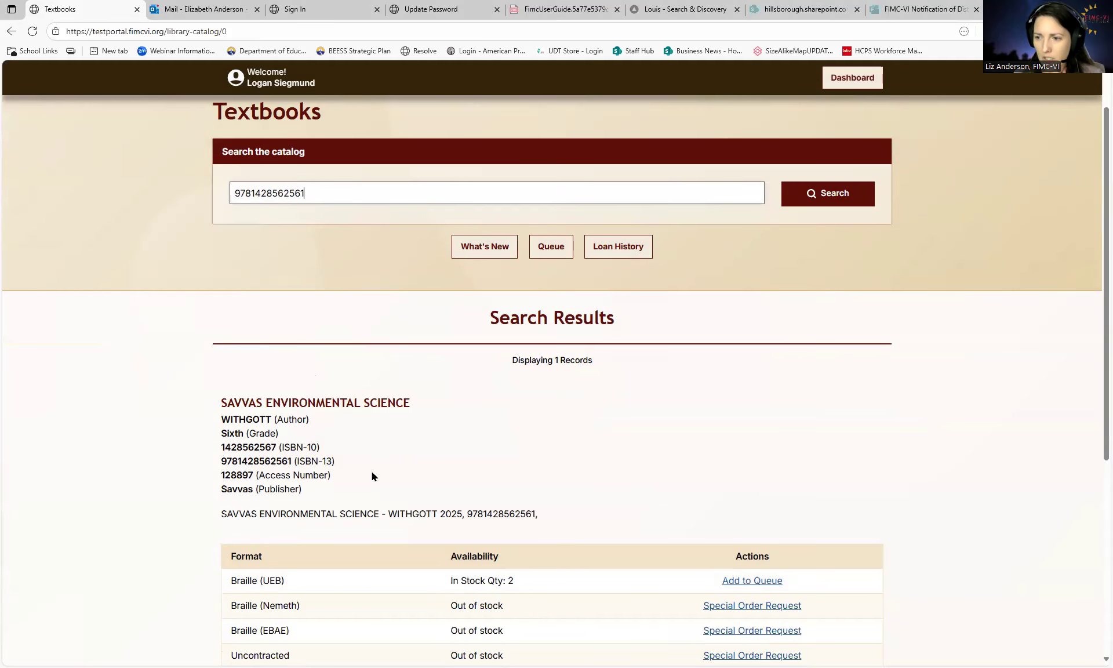
scroll(371, 475, down, 1)
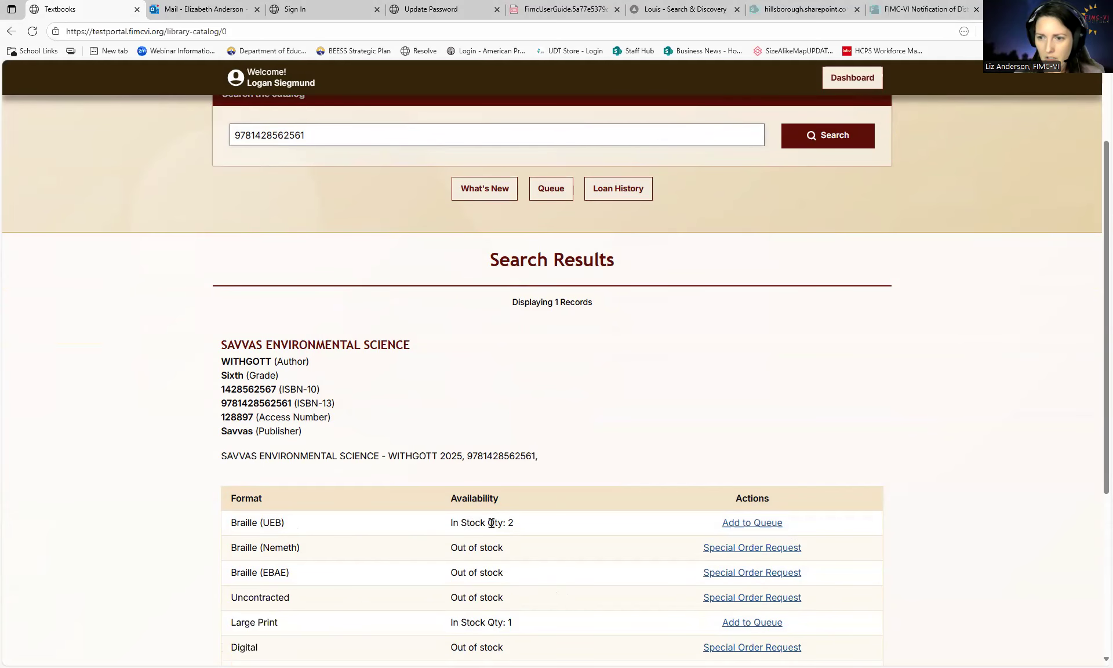
click(709, 547)
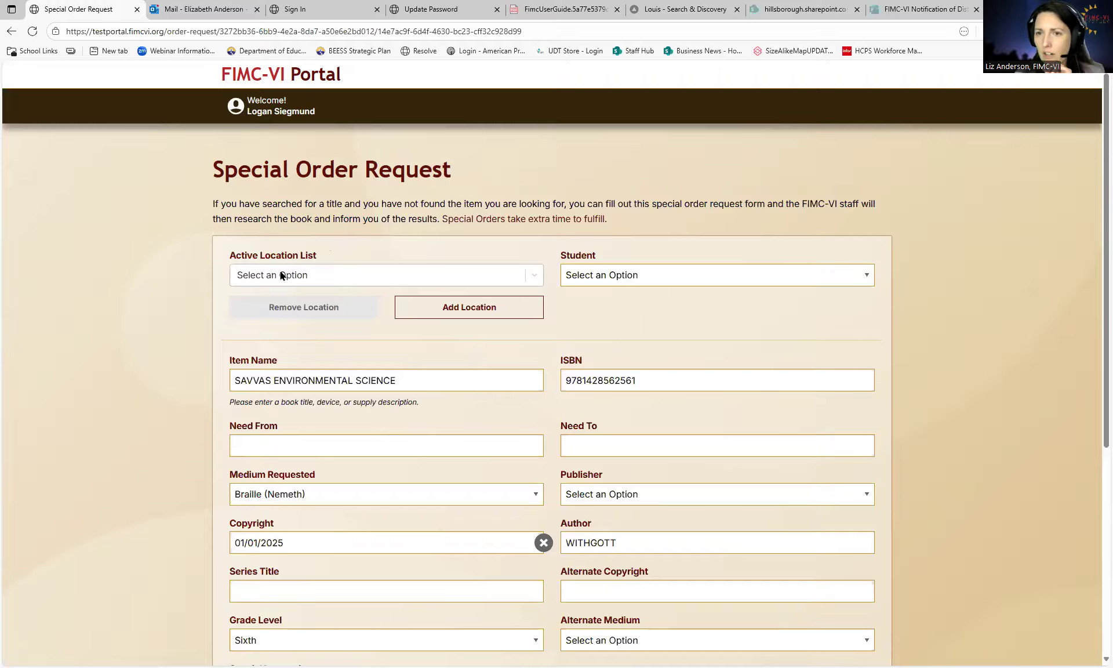
- Choose FIMC-VI PROFESSIONAL LIBRARY as the location and select the student
click(339, 274)
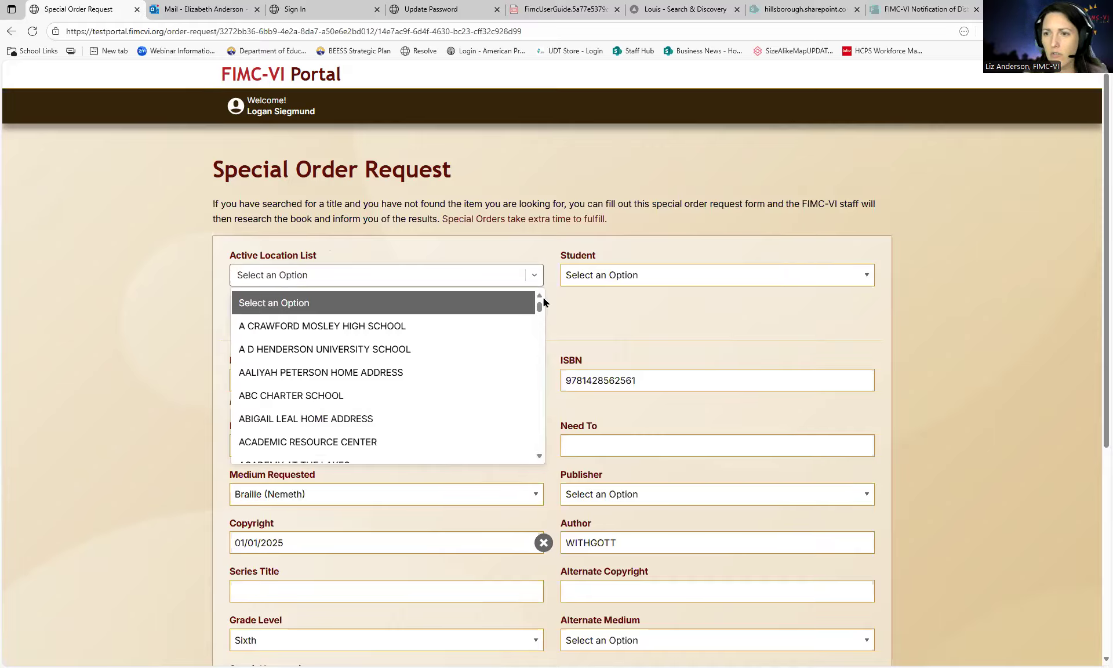
drag(542, 308, 525, 288)
click(471, 274)
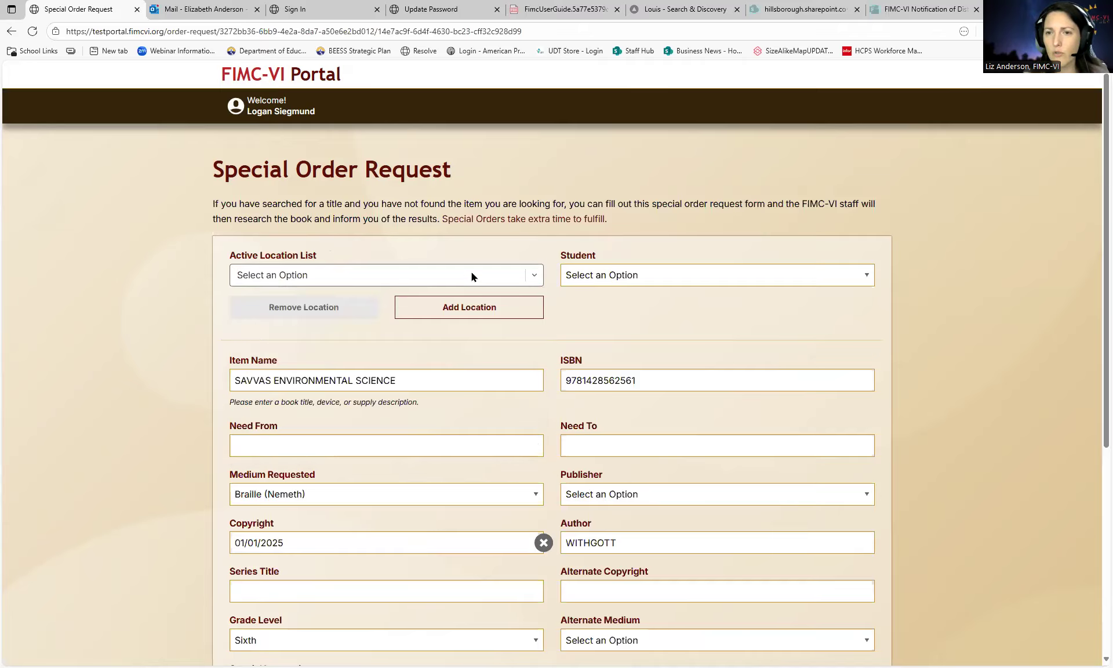
click(471, 275)
text(FIMC)
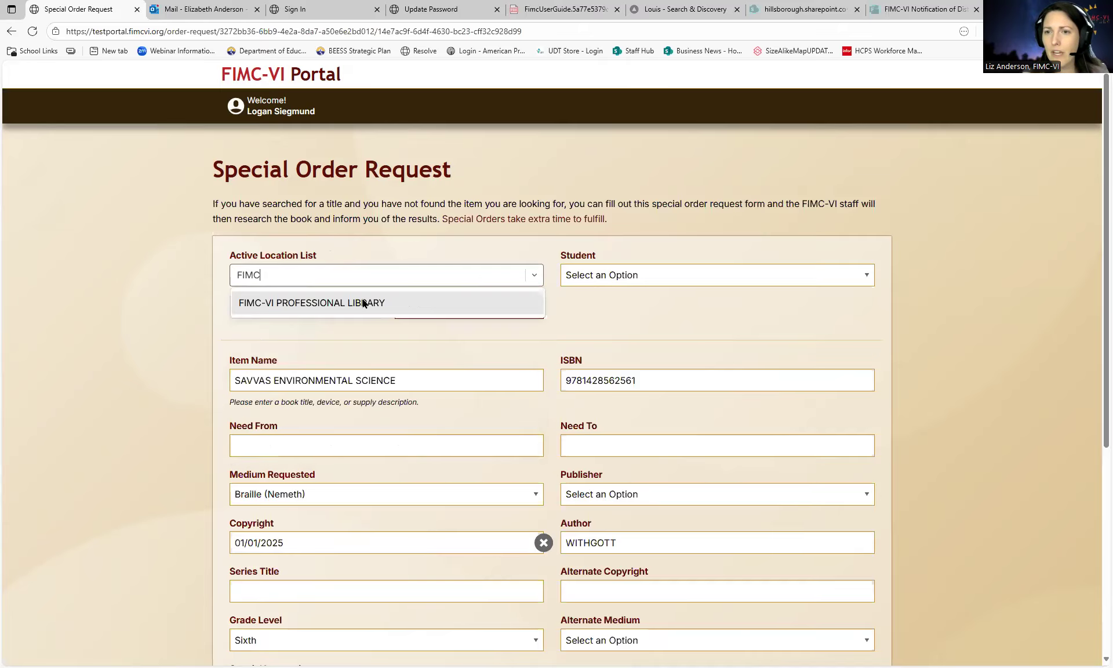
click(296, 301)
click(615, 274)
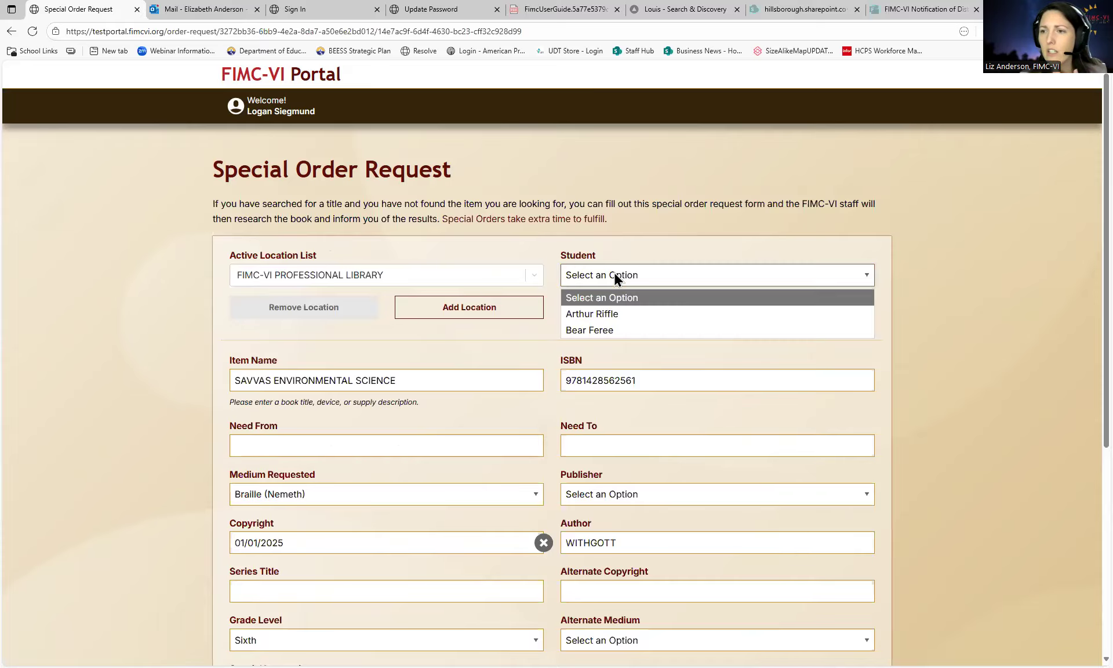
click(621, 316)
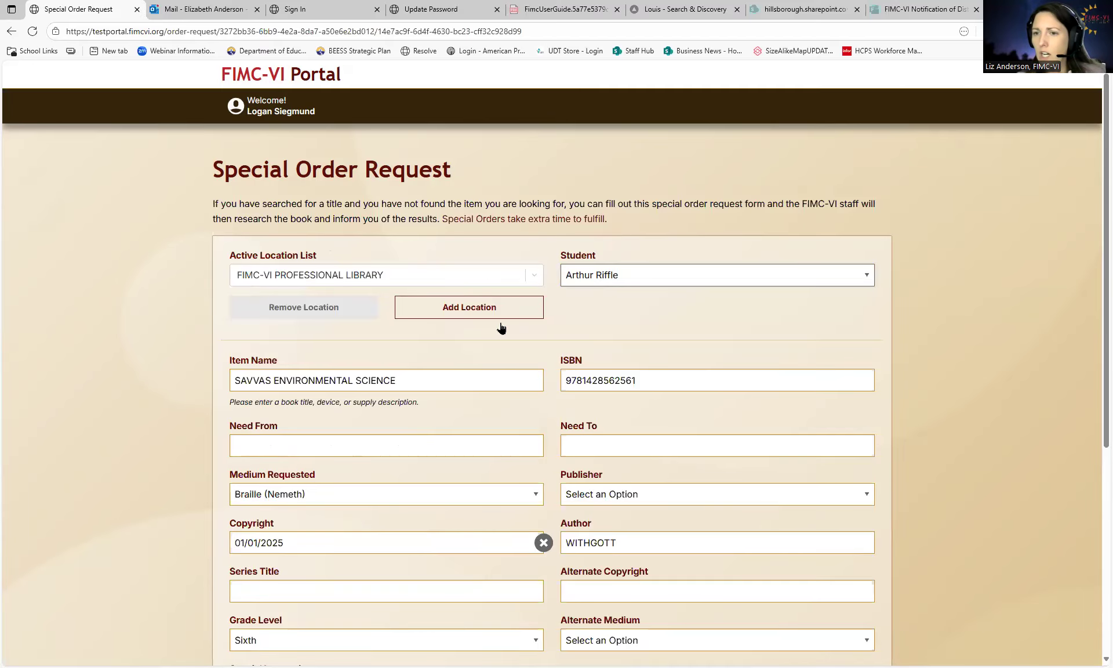
- Set the need dates 10/01/2025 to 10/01/2026 and save the special order
click(274, 441)
click(318, 505)
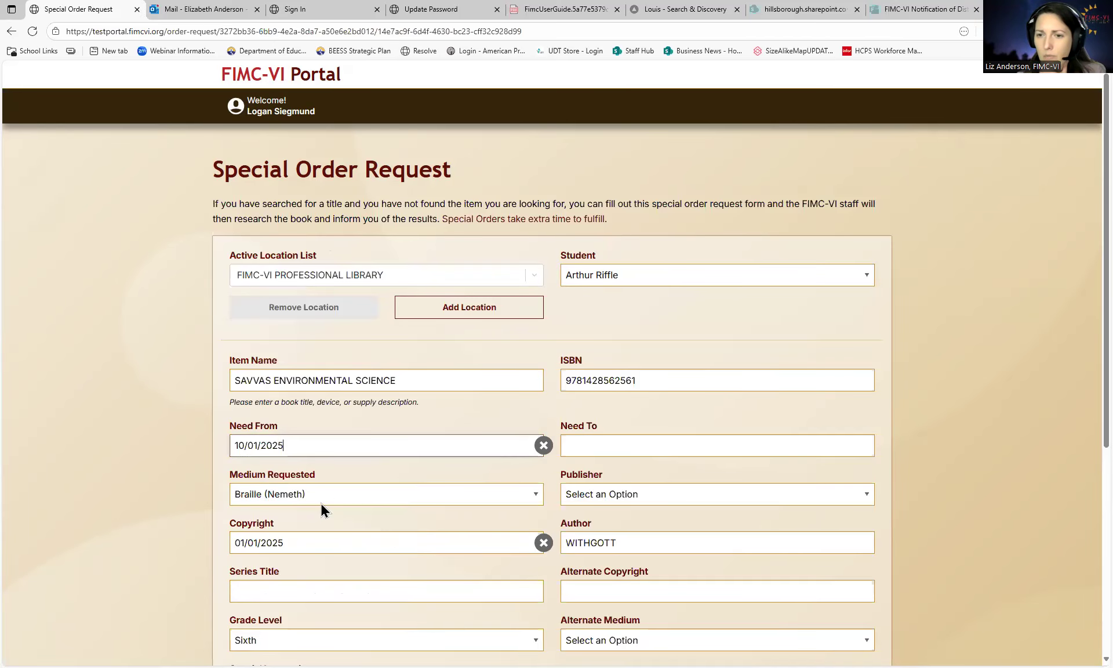
click(638, 445)
click(702, 471)
click(701, 467)
click(702, 467)
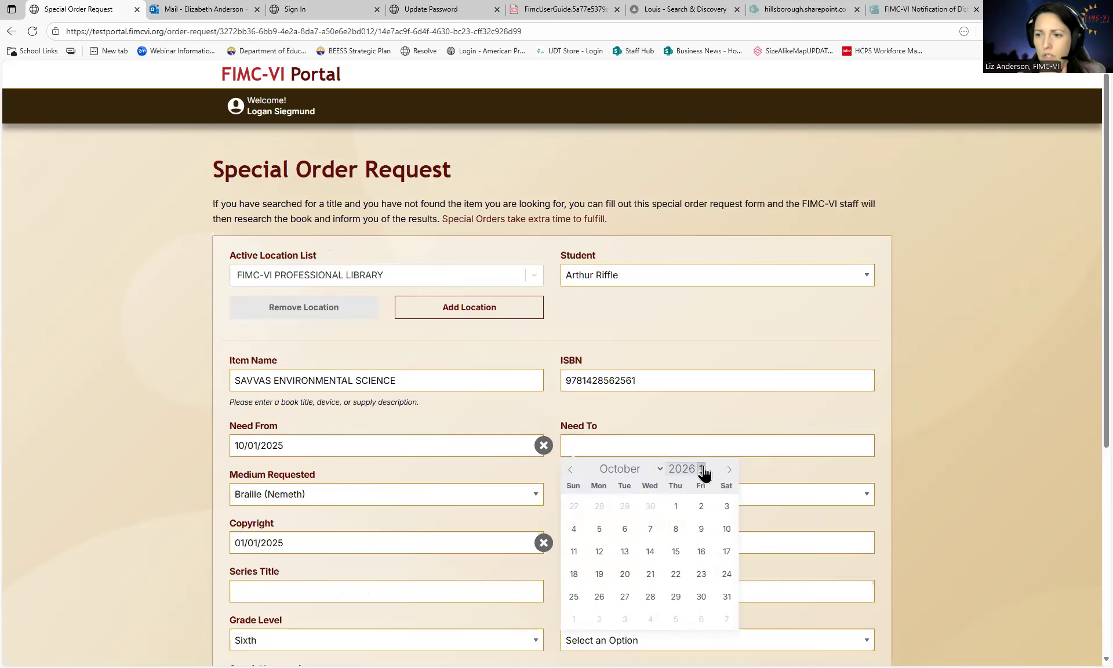
click(673, 506)
scroll(552, 484, down, 2)
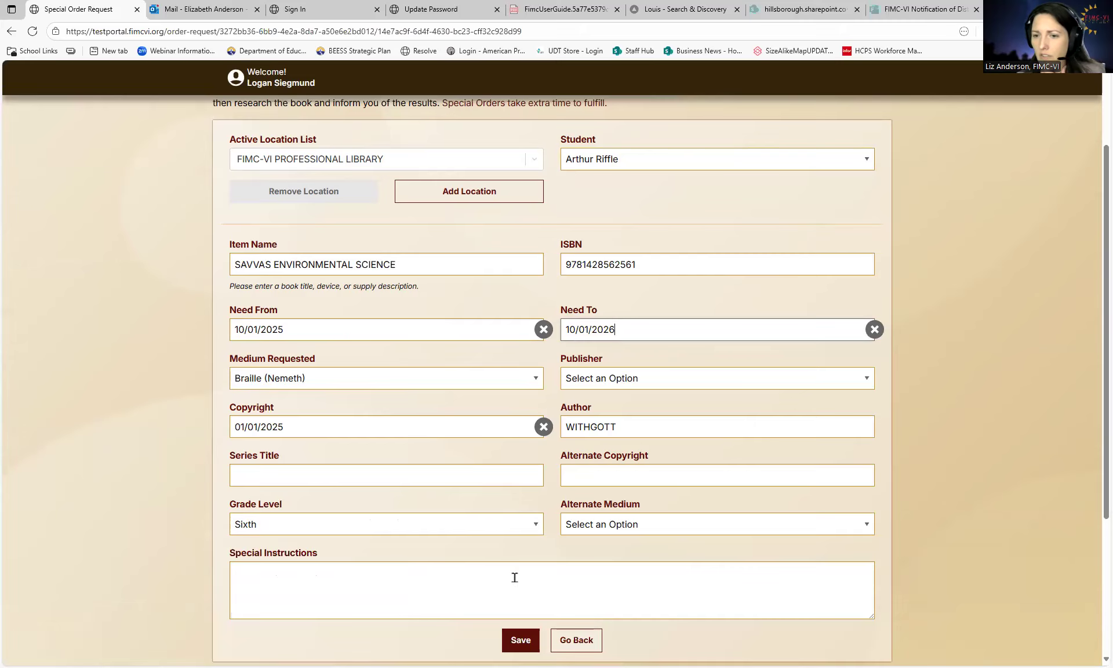
click(527, 641)
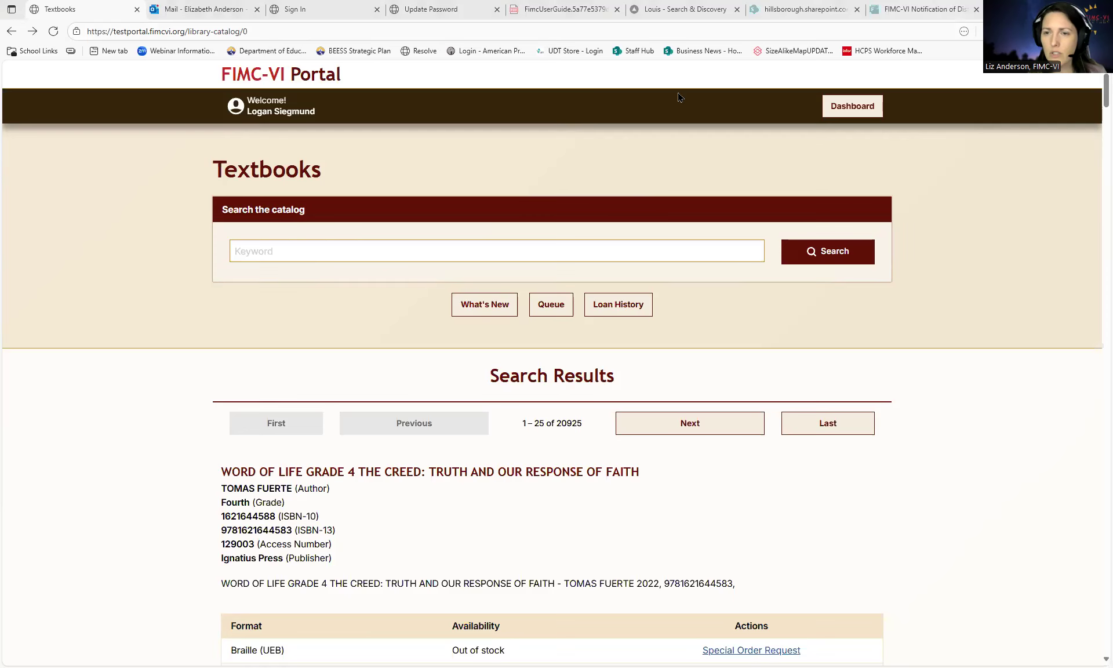
click(284, 251)
key(ctrl+v)
key(Return)
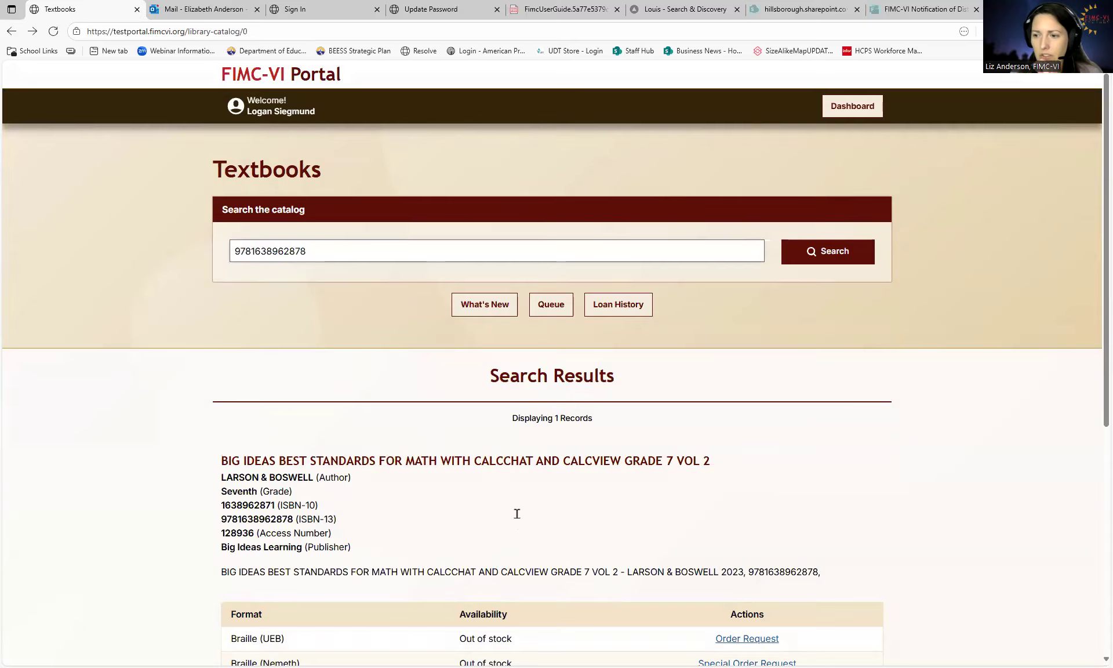
scroll(518, 515, down, 1)
scroll(516, 513, down, 1)
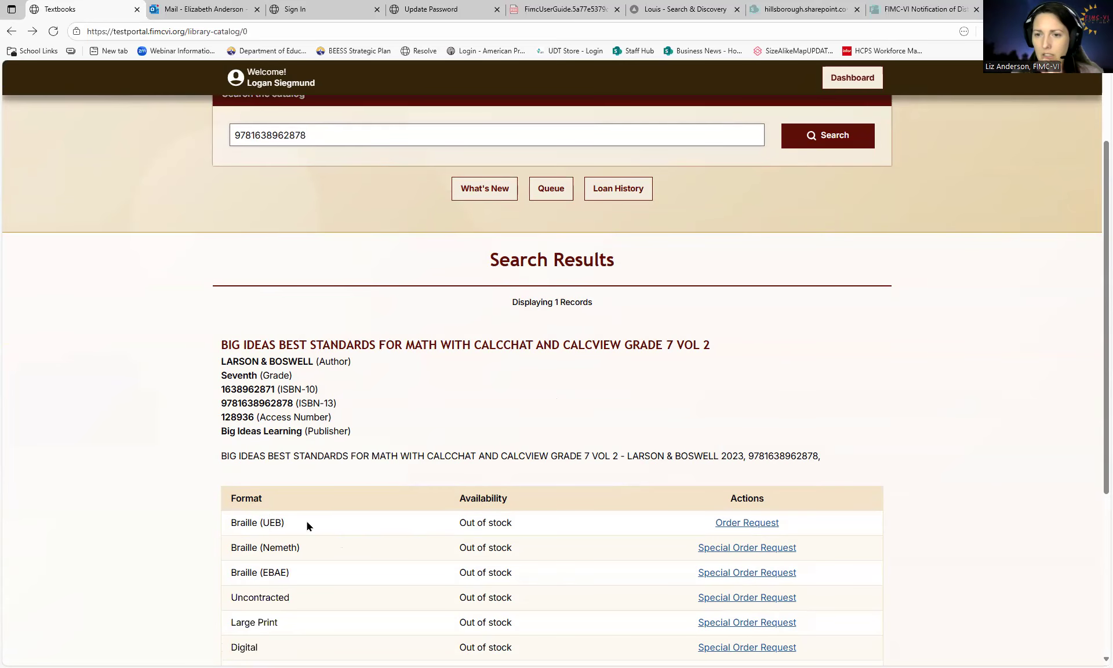
scroll(603, 525, down, 1)
click(731, 467)
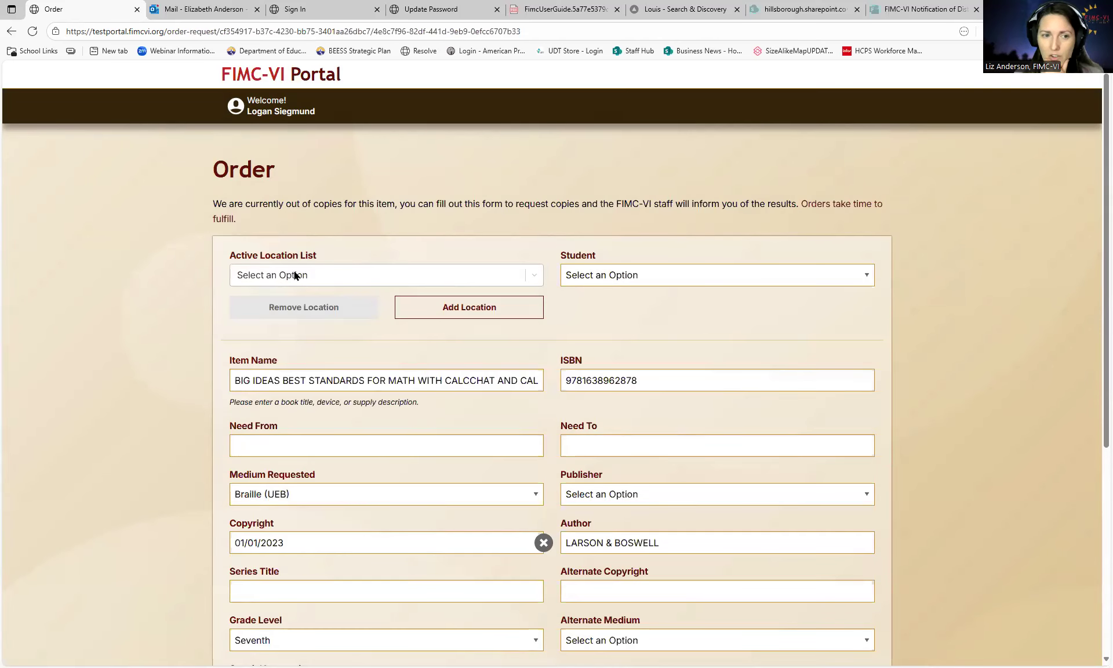
- Check the Active Location List, then go to Add Location for a new shipping address
click(533, 278)
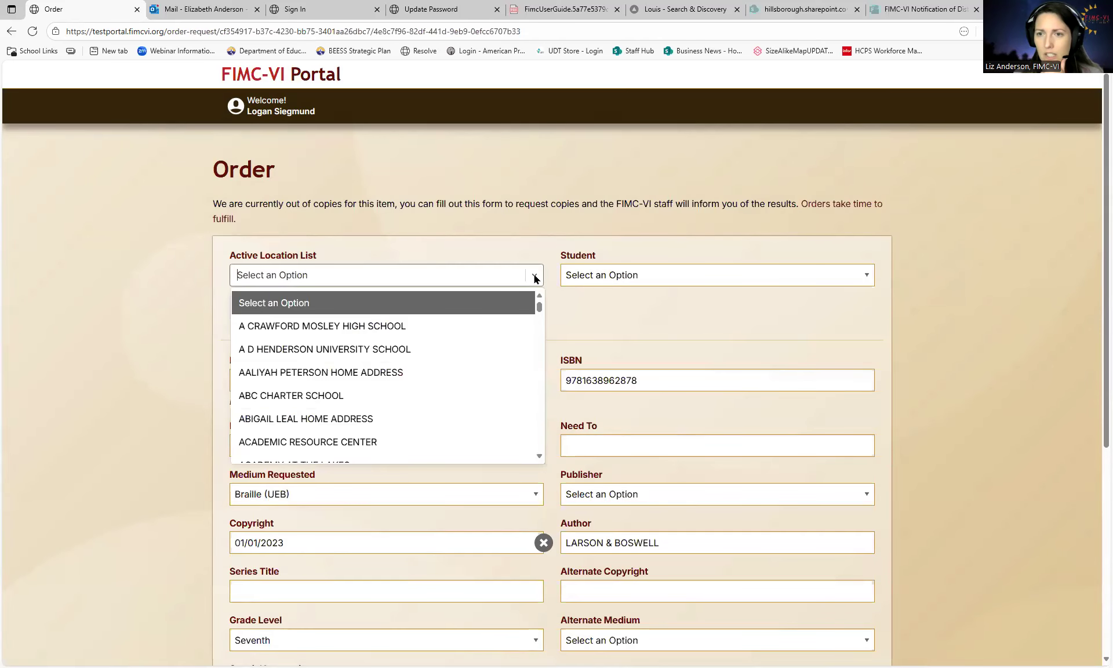
click(526, 245)
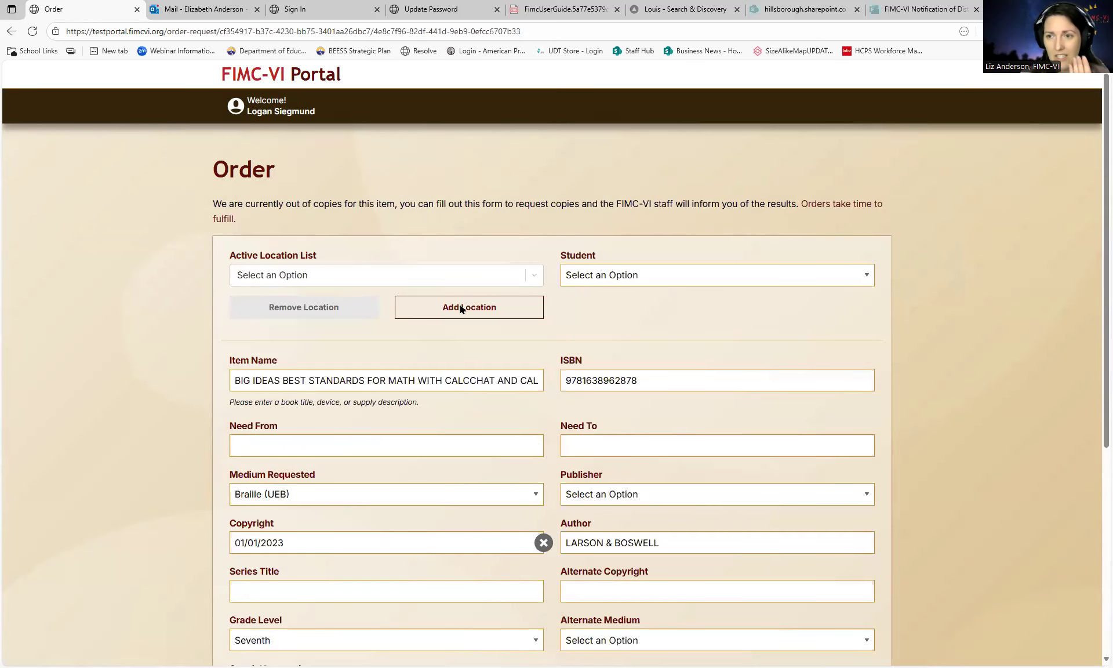
click(461, 308)
- Enter 'FIMC-VI Office - Hillsborough' as the location's short description
click(283, 234)
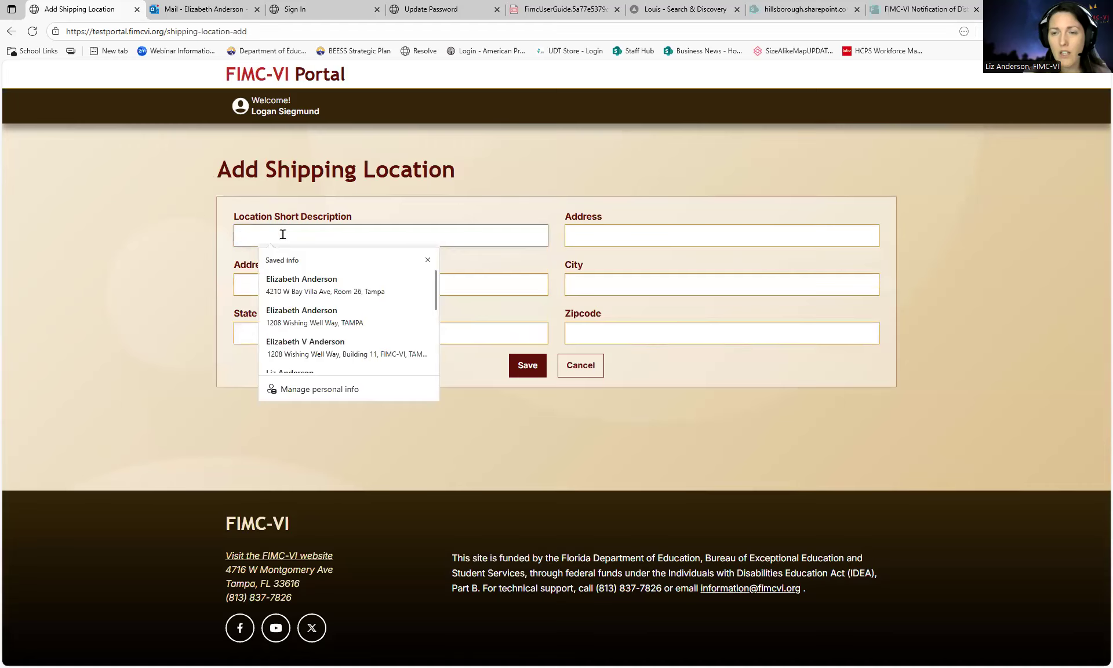
text(FIMC_VI)
key(BackSpace)
key(BackSpace)
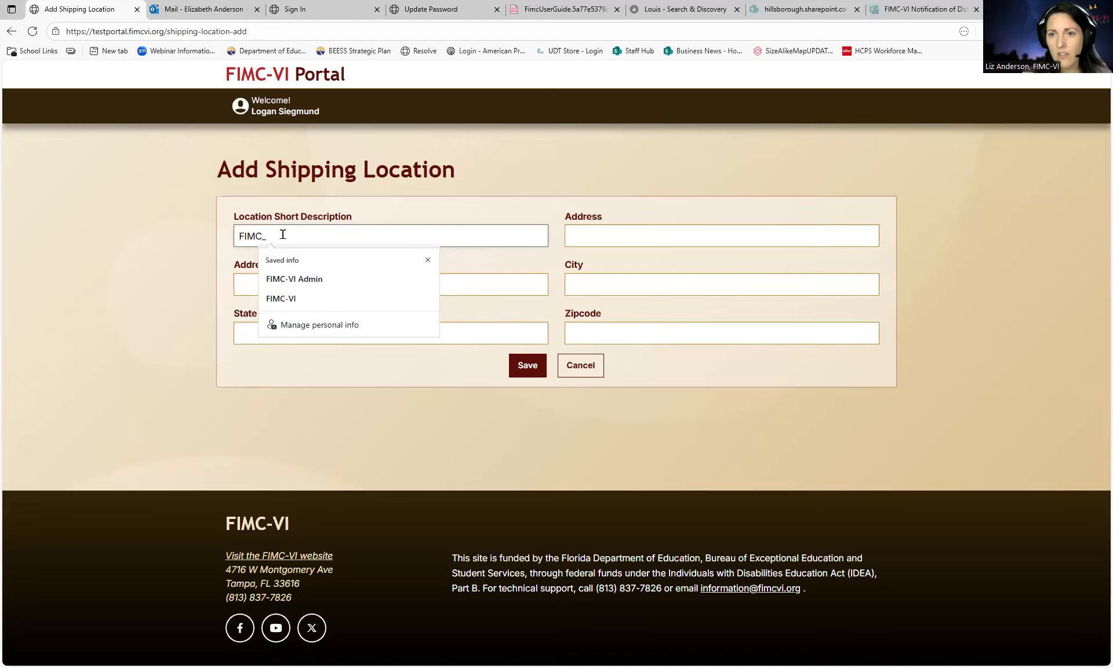
text(-VI Of)
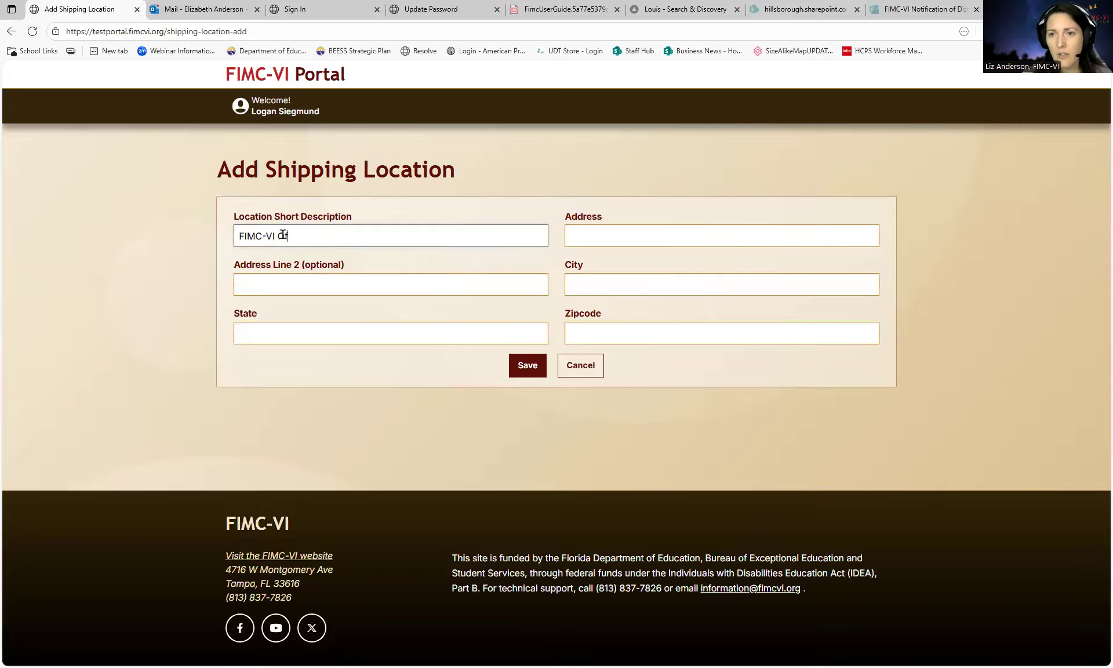
text(fice - Hillsborough)
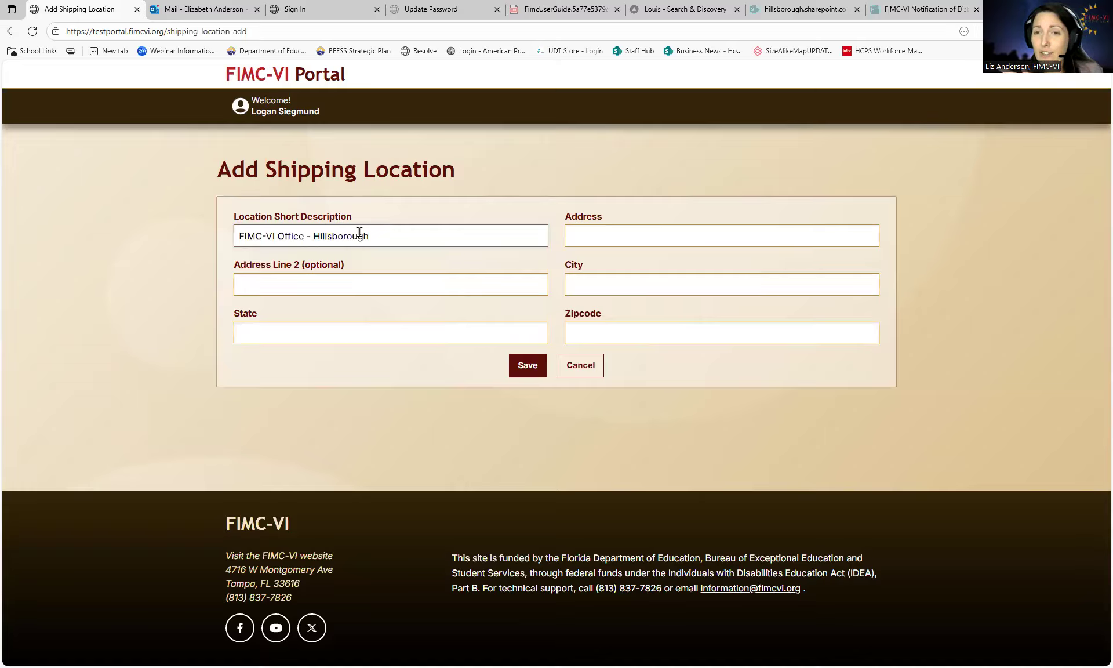
- Enter the office's street address, city Tampa, state FL and zipcode 33616
click(607, 229)
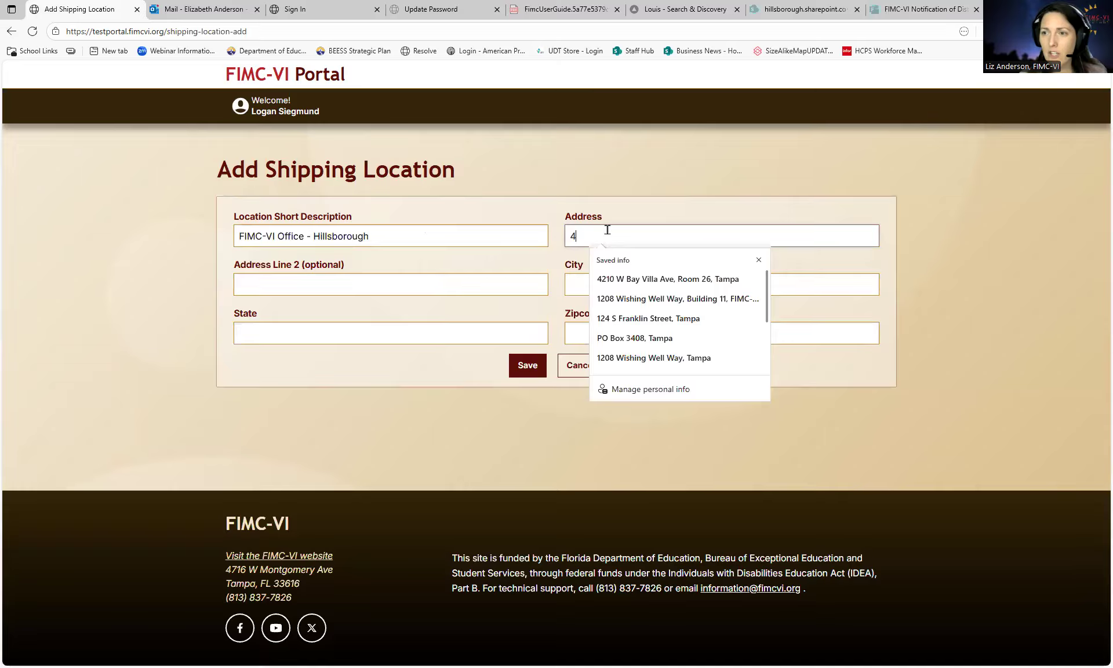
key(Tab)
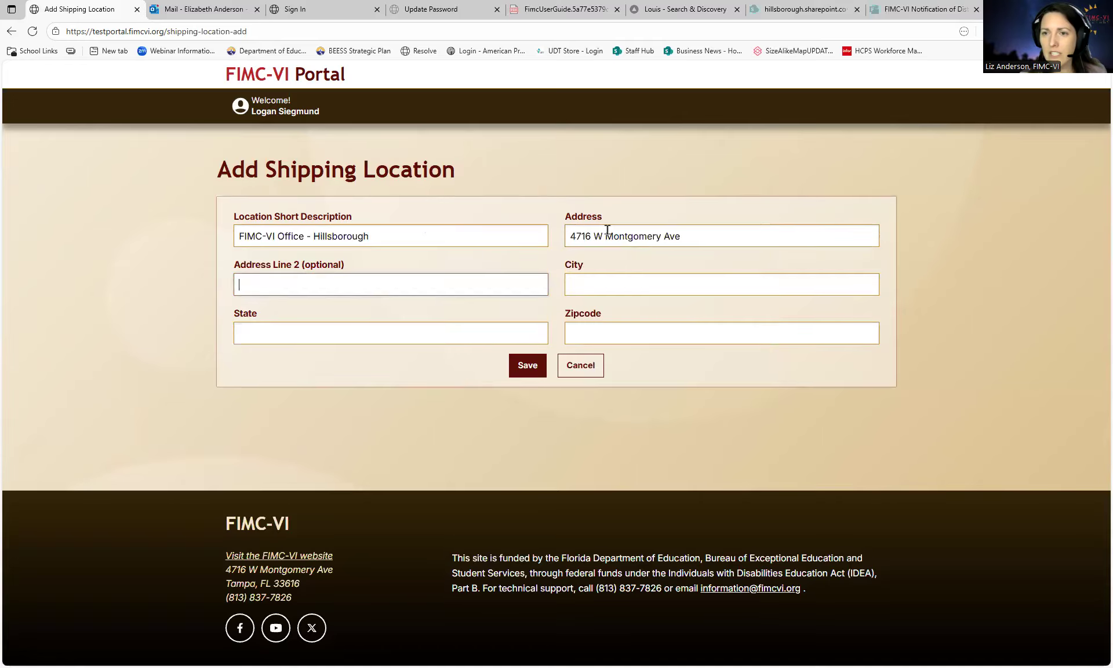
click(627, 277)
text(Tampa)
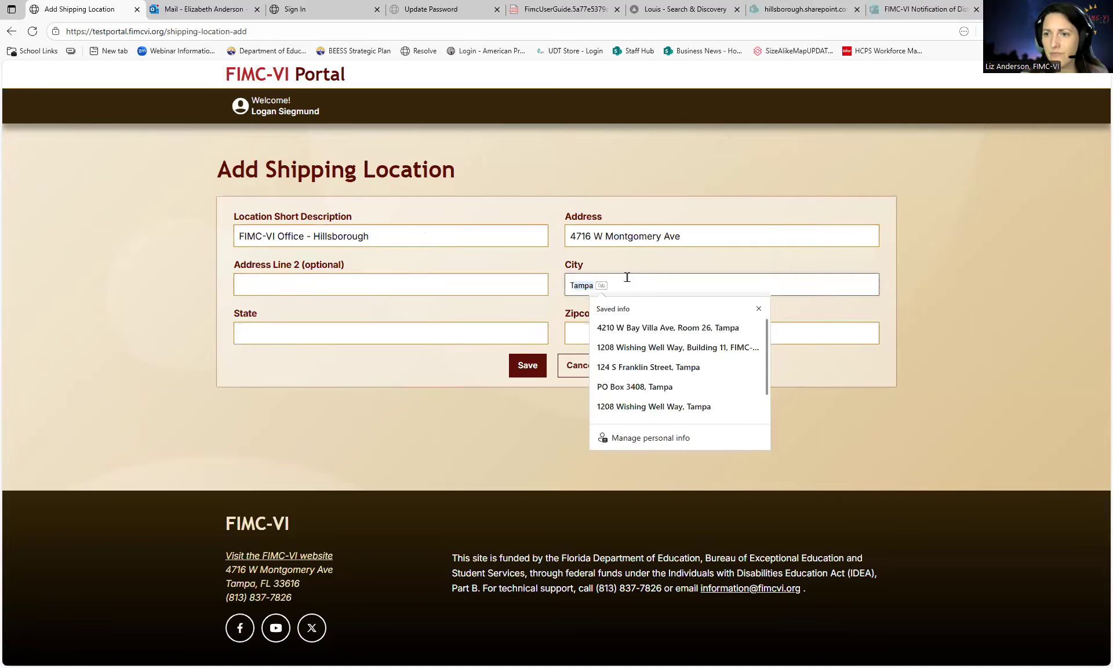
key(Tab)
text(FL)
key(Tab)
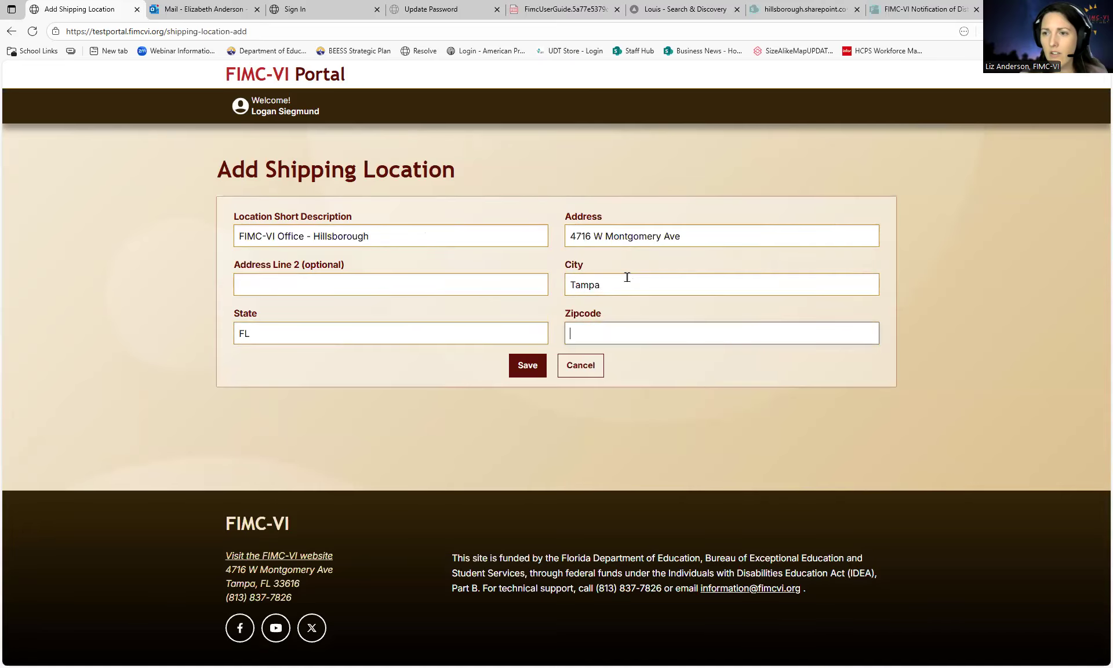
text(3361)
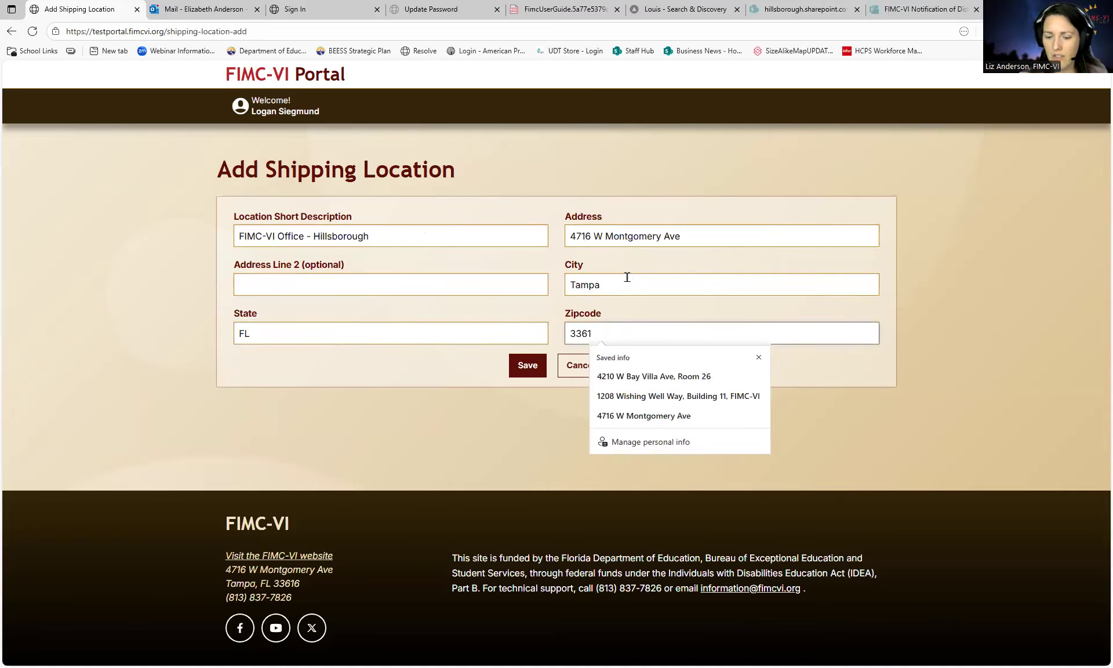
text(6)
click(446, 368)
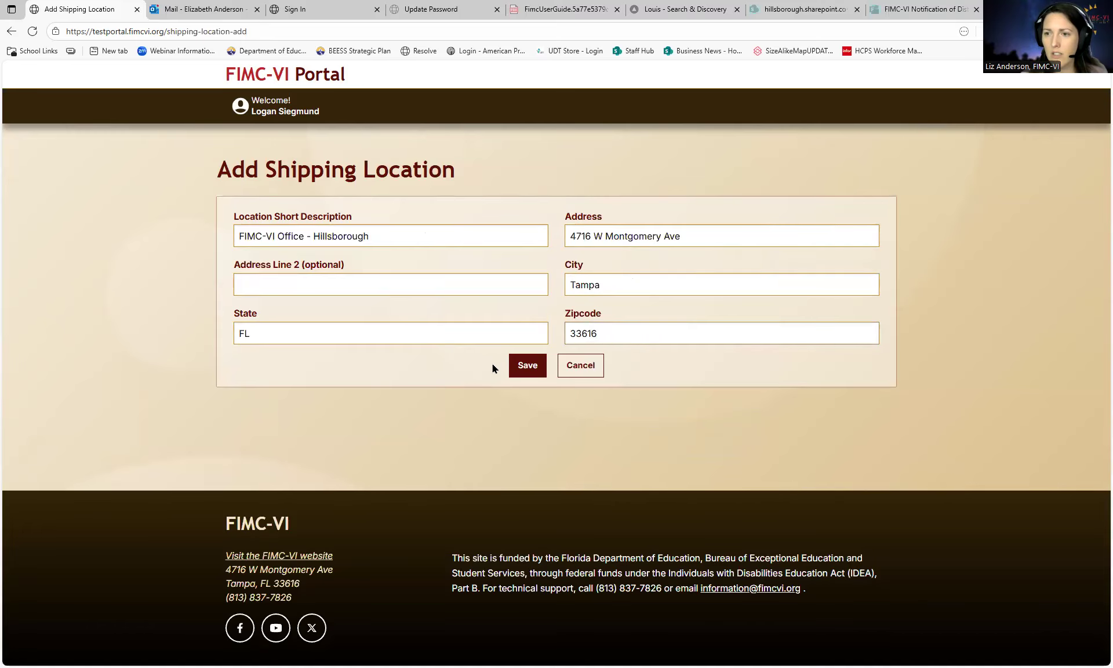
- Save the new location, then select FIMC-VI Office - Hillsborough and the student
click(527, 367)
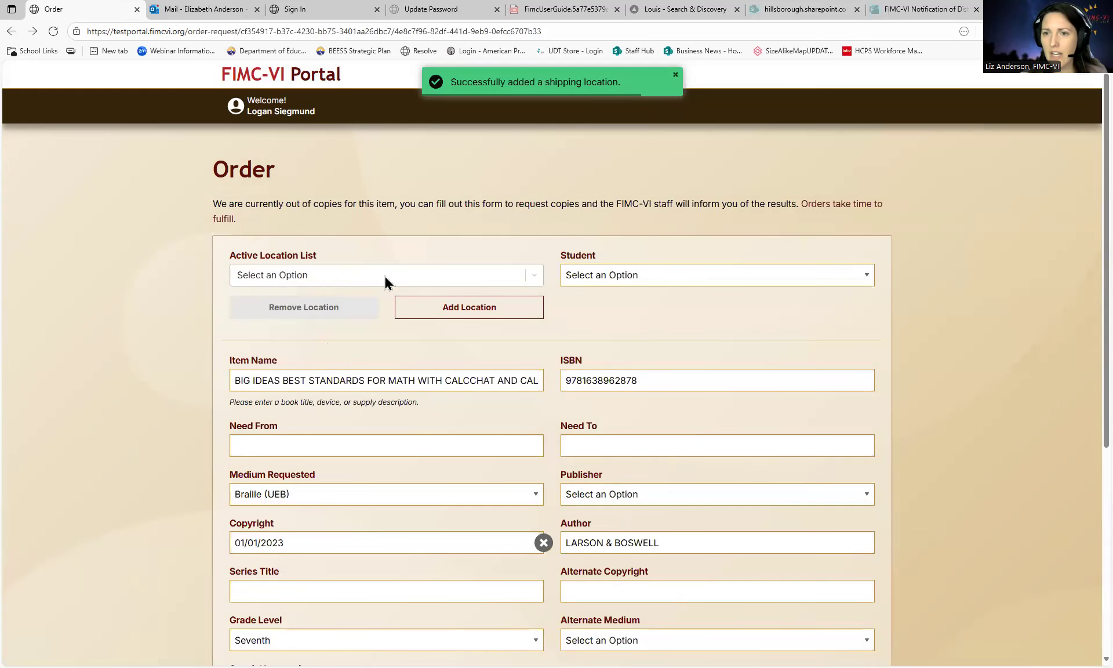
click(323, 274)
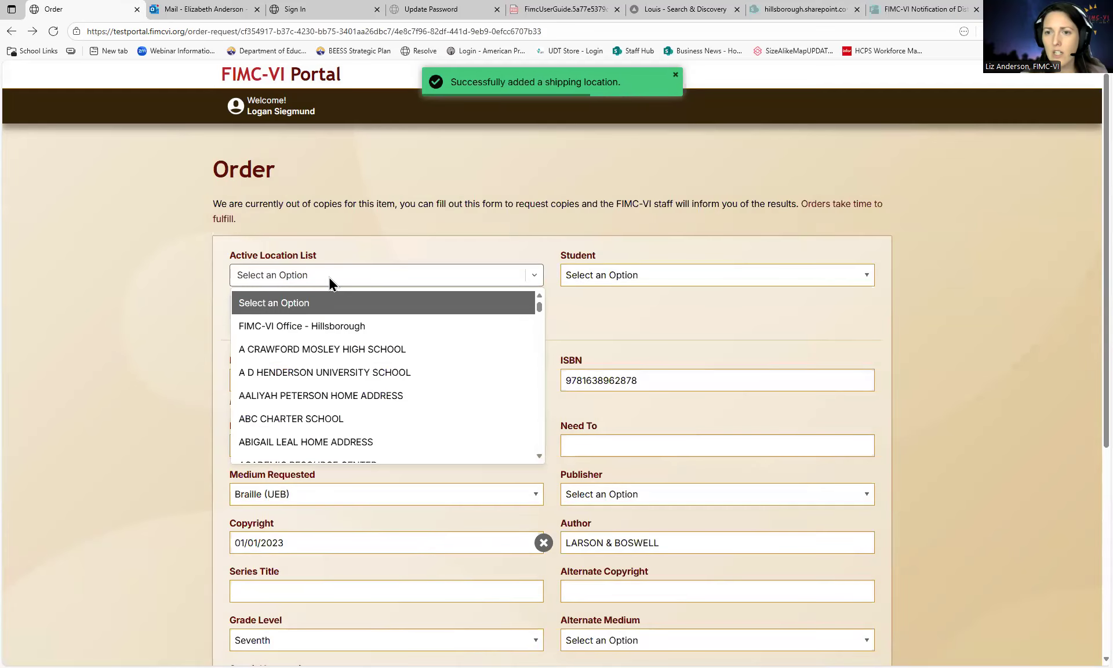
click(290, 326)
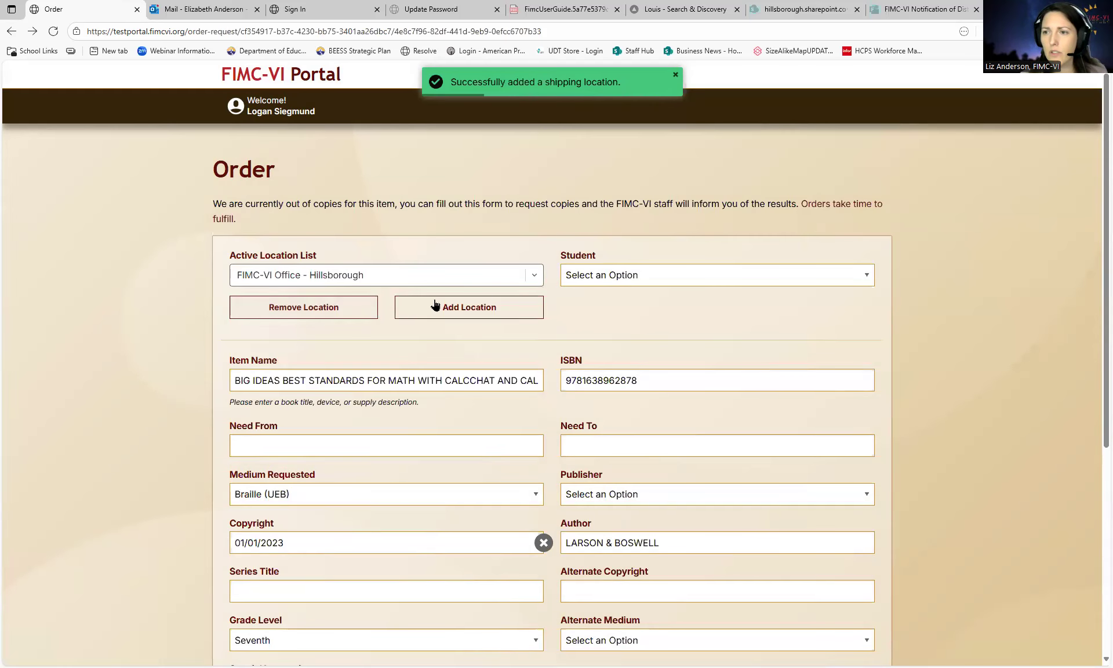
click(669, 274)
click(608, 318)
- Set the need dates 10/01/2025 to 10/02/2025 and submit the order request
click(290, 445)
click(321, 492)
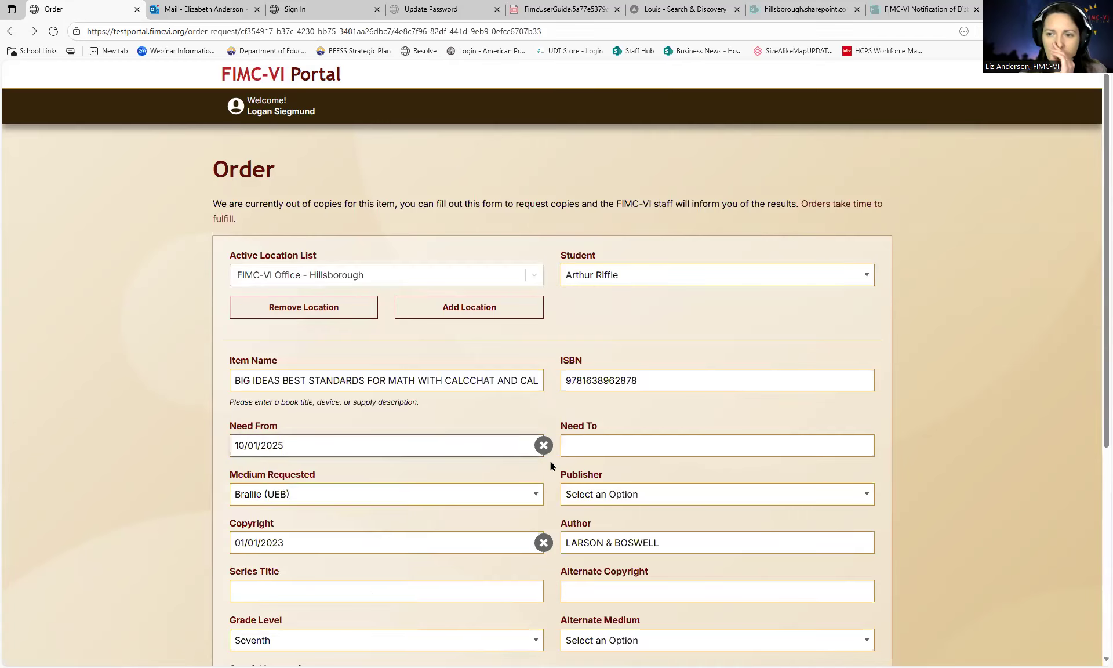
click(637, 445)
click(674, 506)
scroll(689, 507, down, 3)
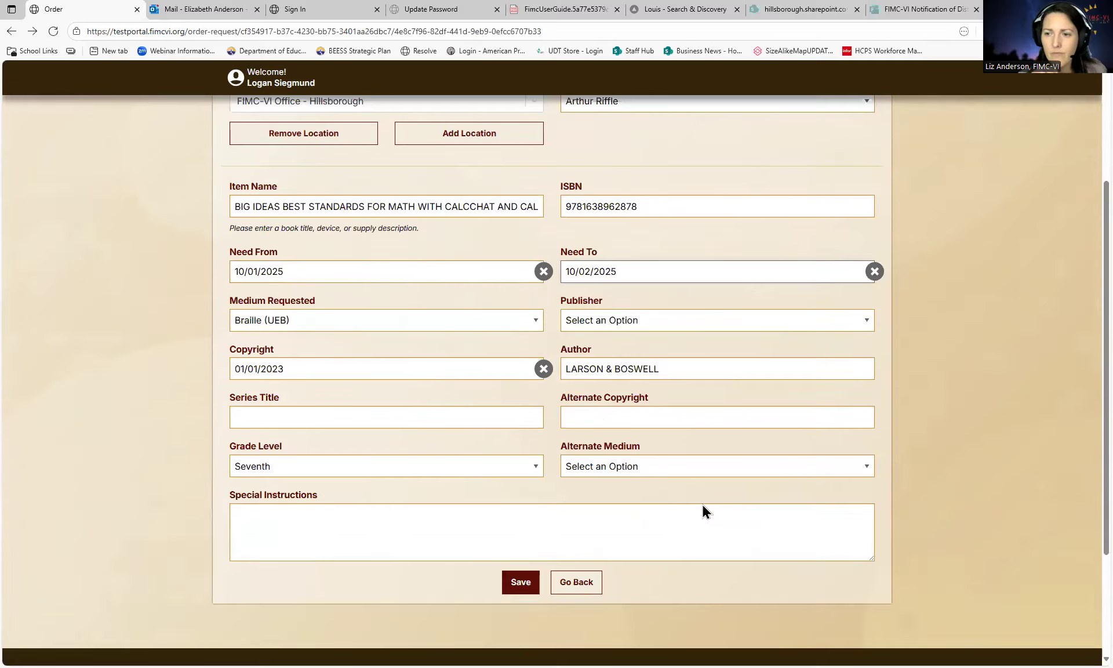
click(520, 587)
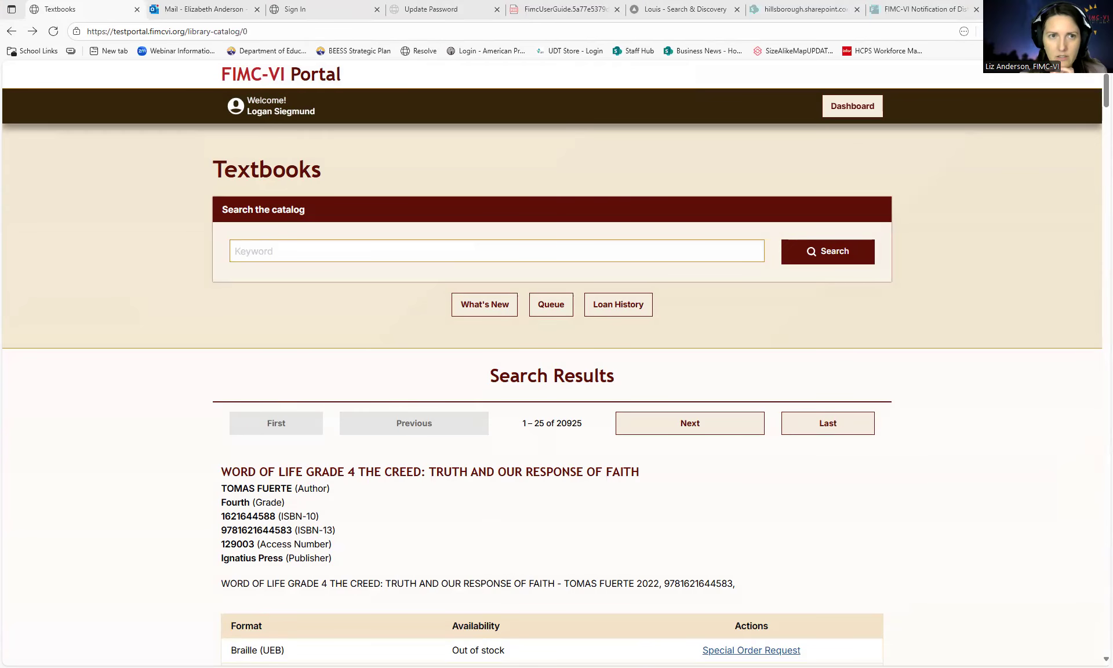
click(311, 249)
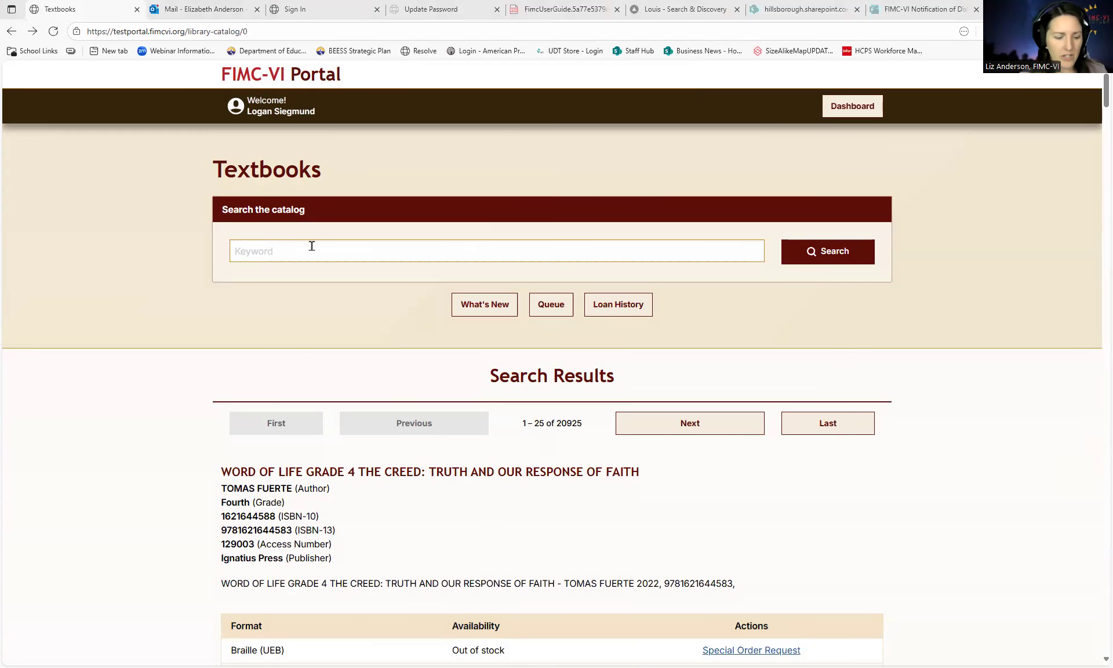
key(ctrl+v)
key(Return)
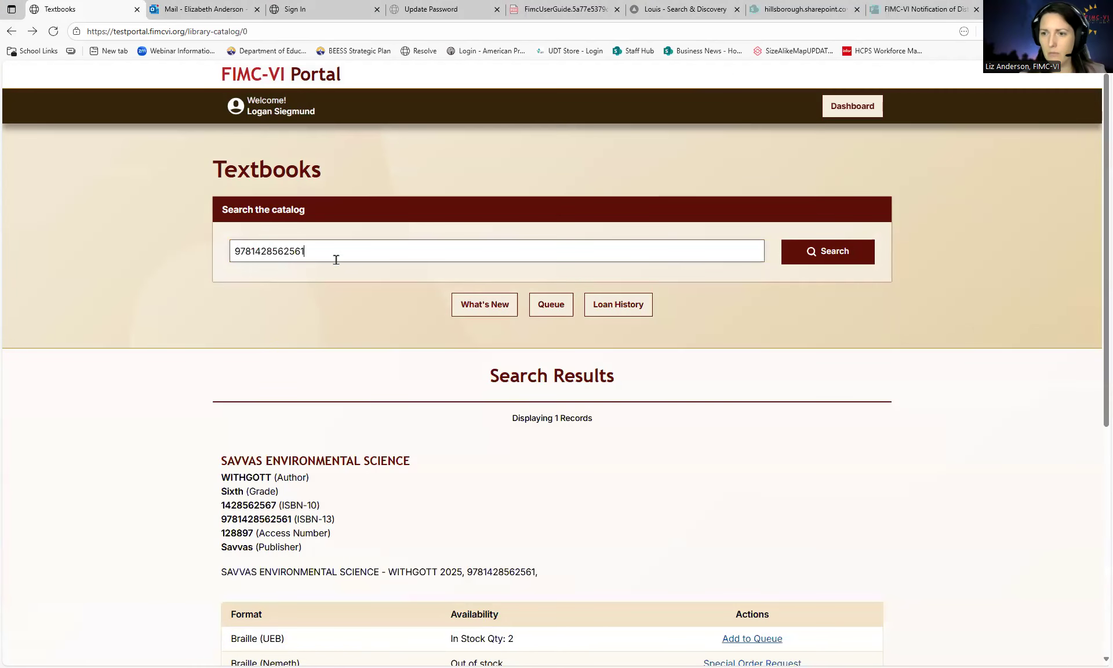
scroll(419, 473, down, 2)
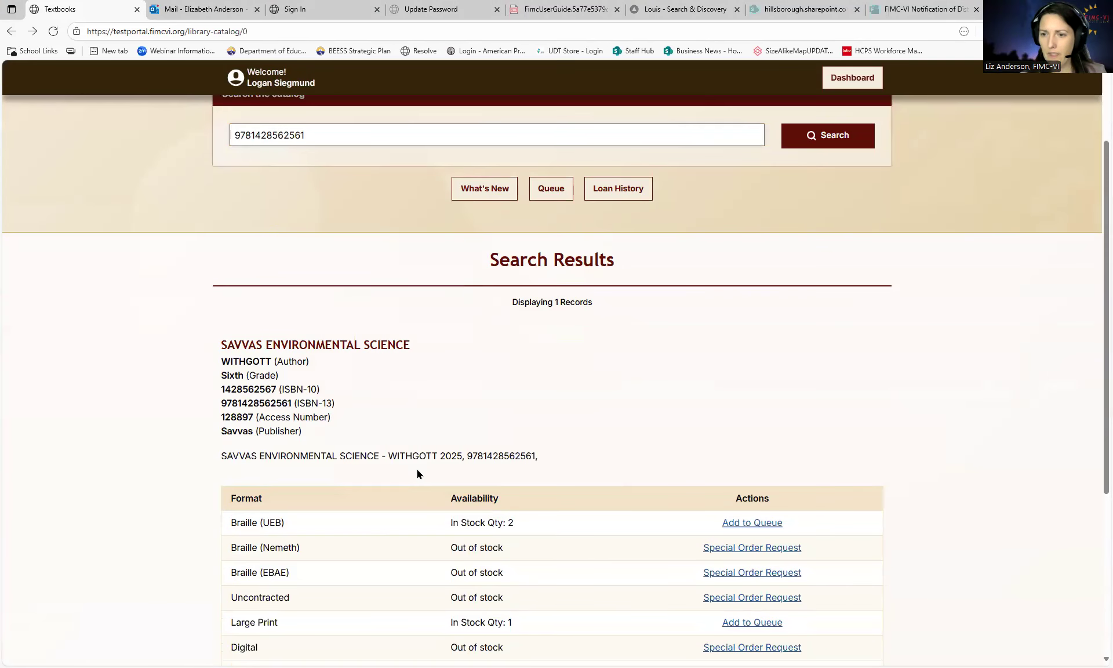
scroll(416, 469, down, 1)
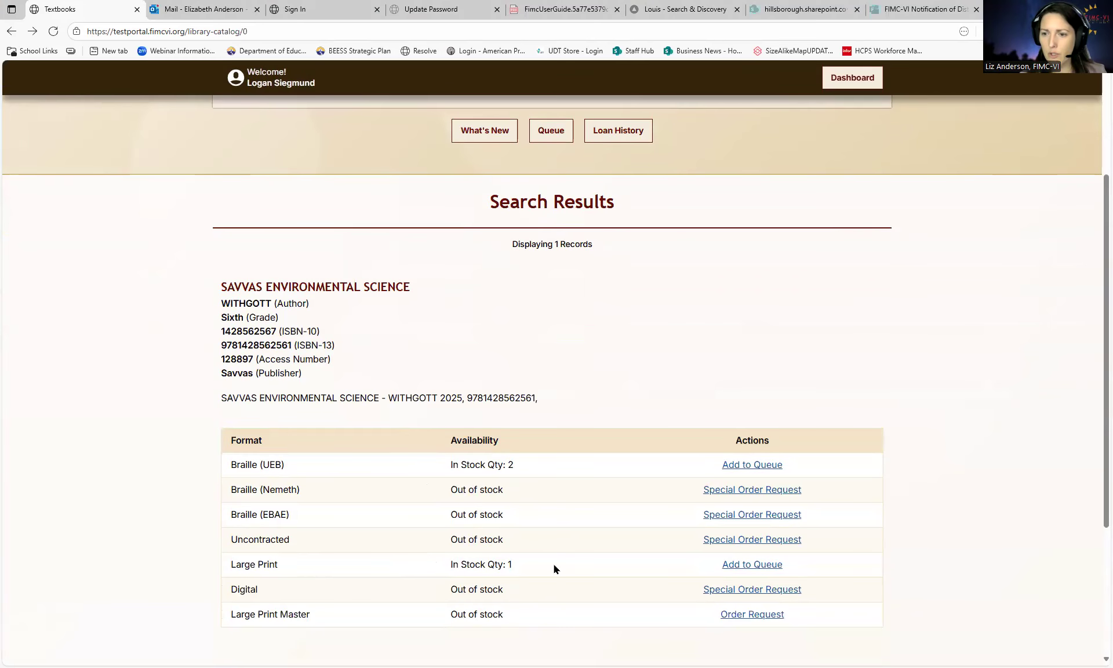
click(758, 566)
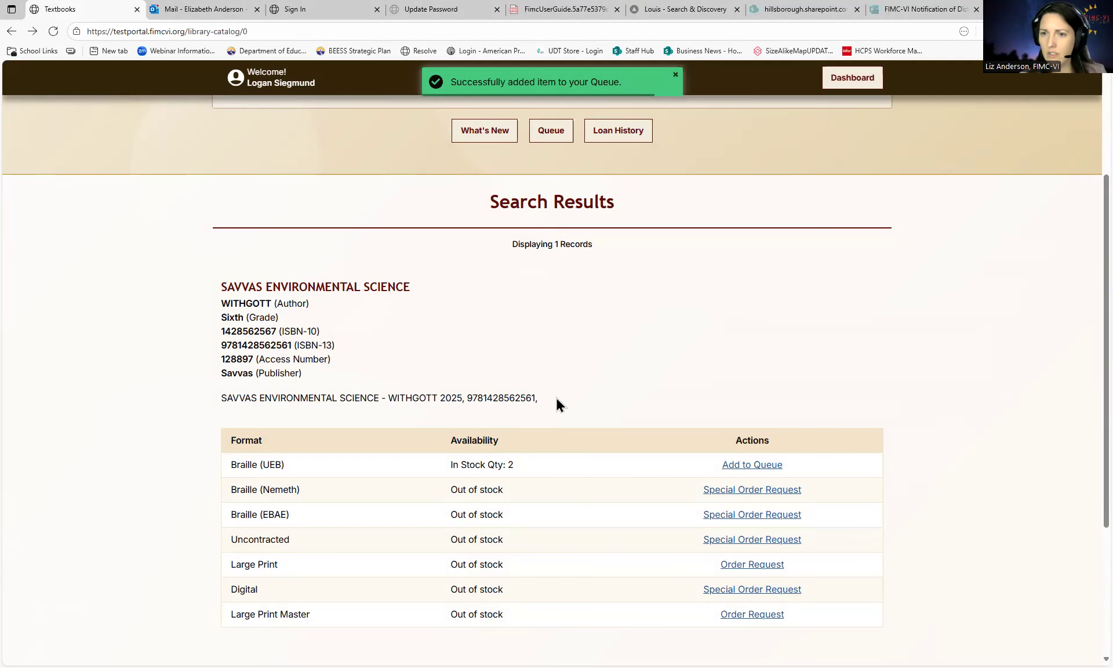
scroll(556, 402, up, 3)
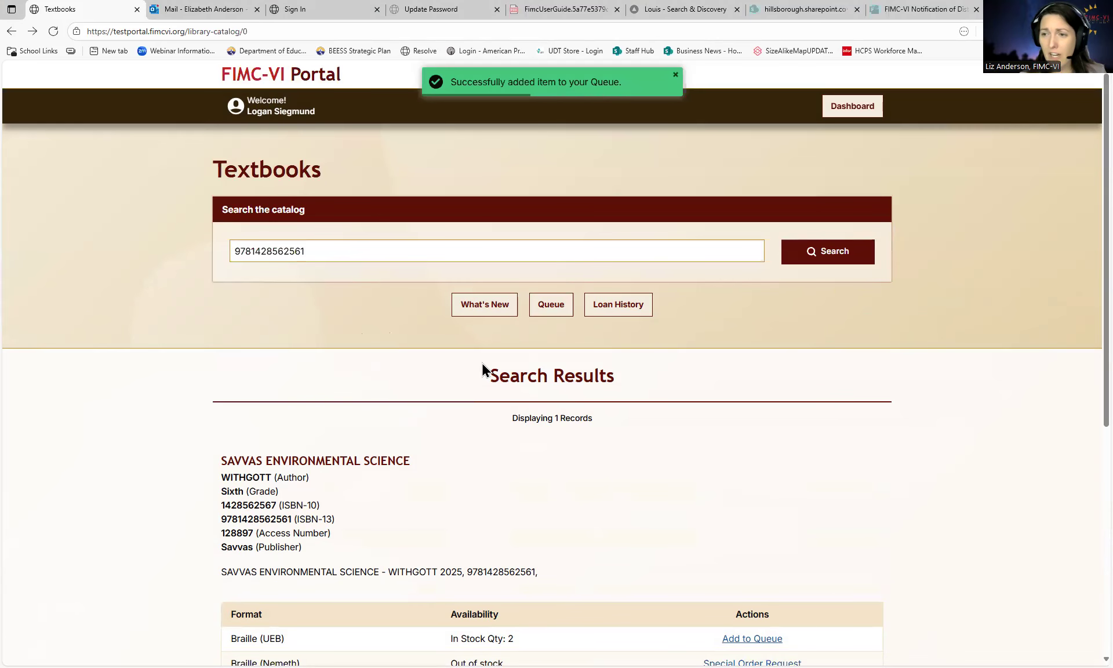
click(552, 308)
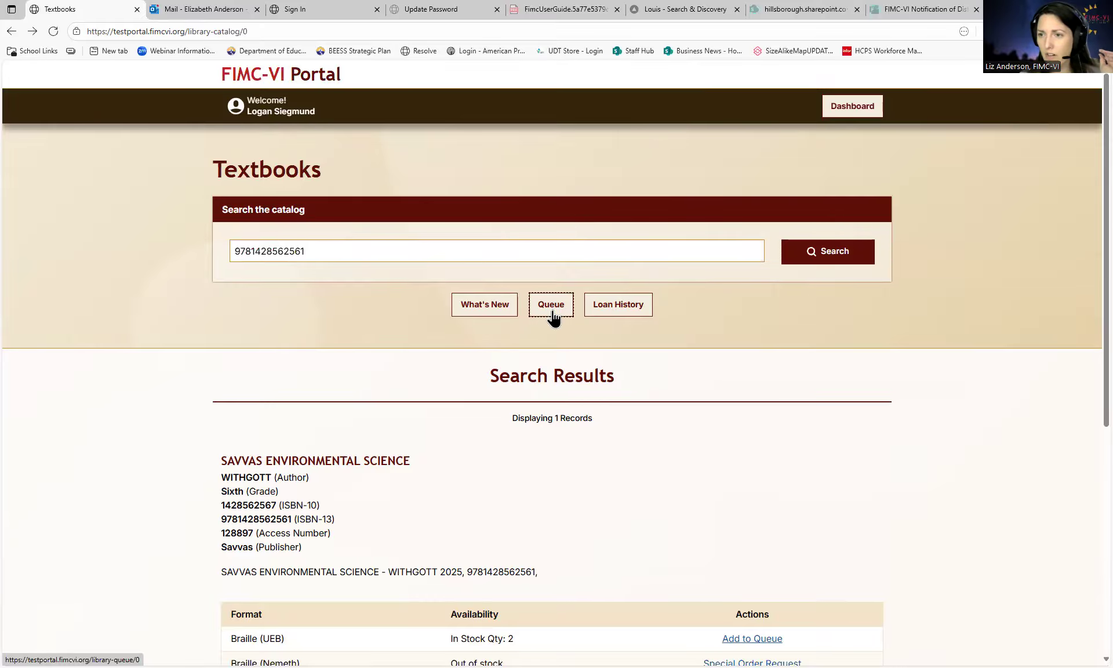
- Open the Textbooks Queue and review pending Hatchet and Savvas Large Print plus two braille orders
click(554, 310)
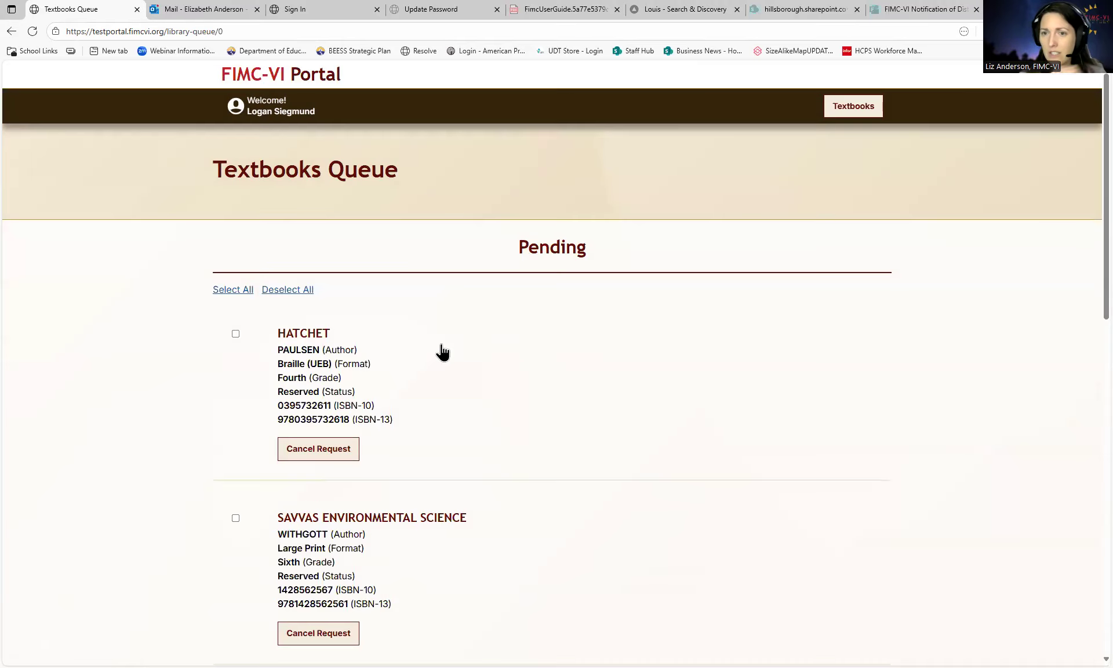
scroll(377, 300, down, 2)
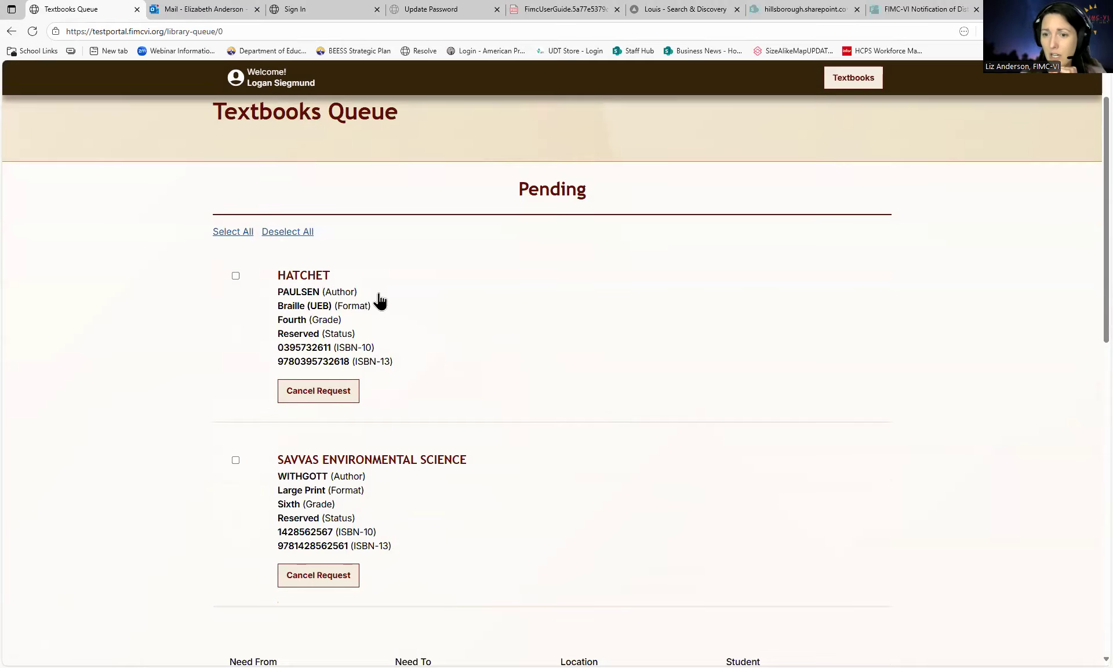
scroll(380, 300, up, 3)
scroll(379, 300, down, 3)
scroll(393, 403, down, 2)
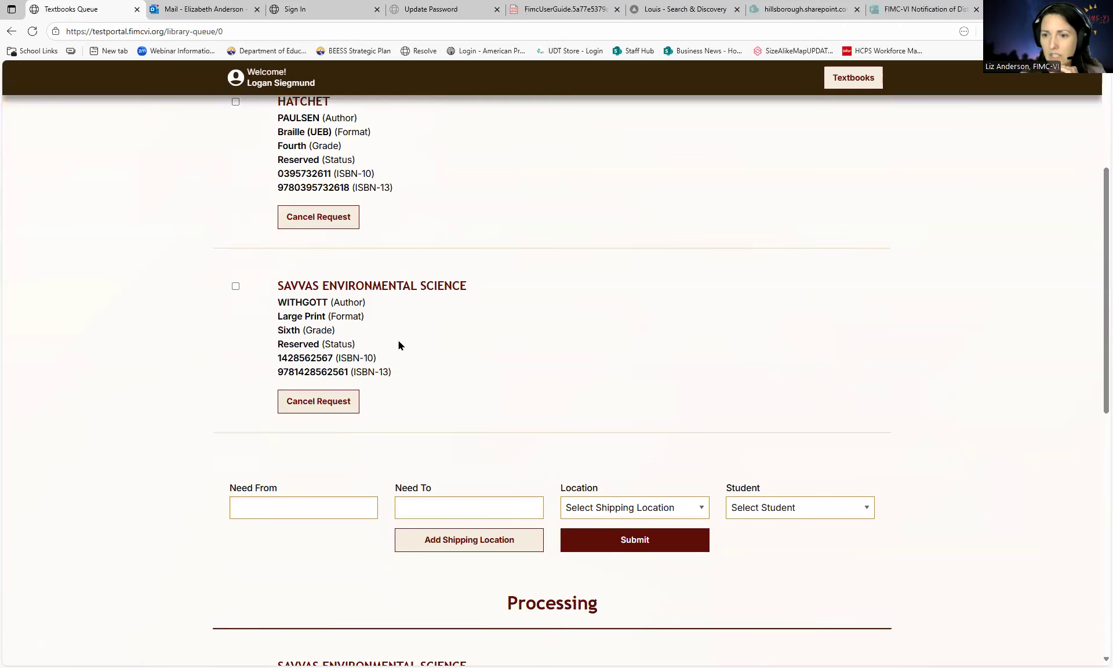
scroll(397, 346, down, 3)
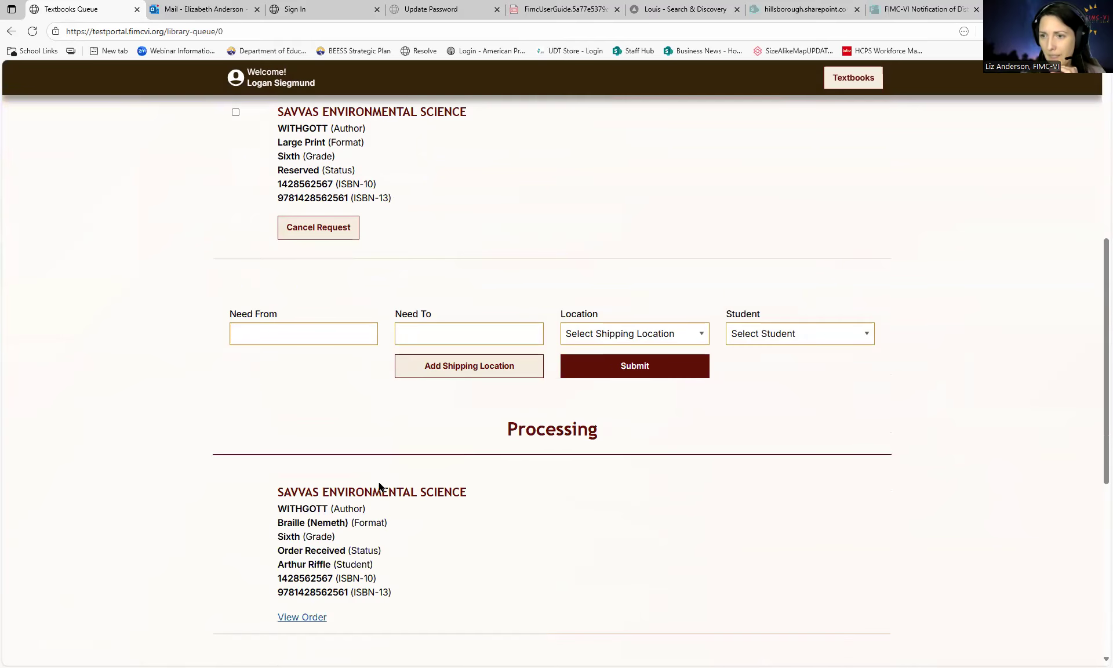
scroll(395, 471, down, 5)
scroll(395, 471, up, 1)
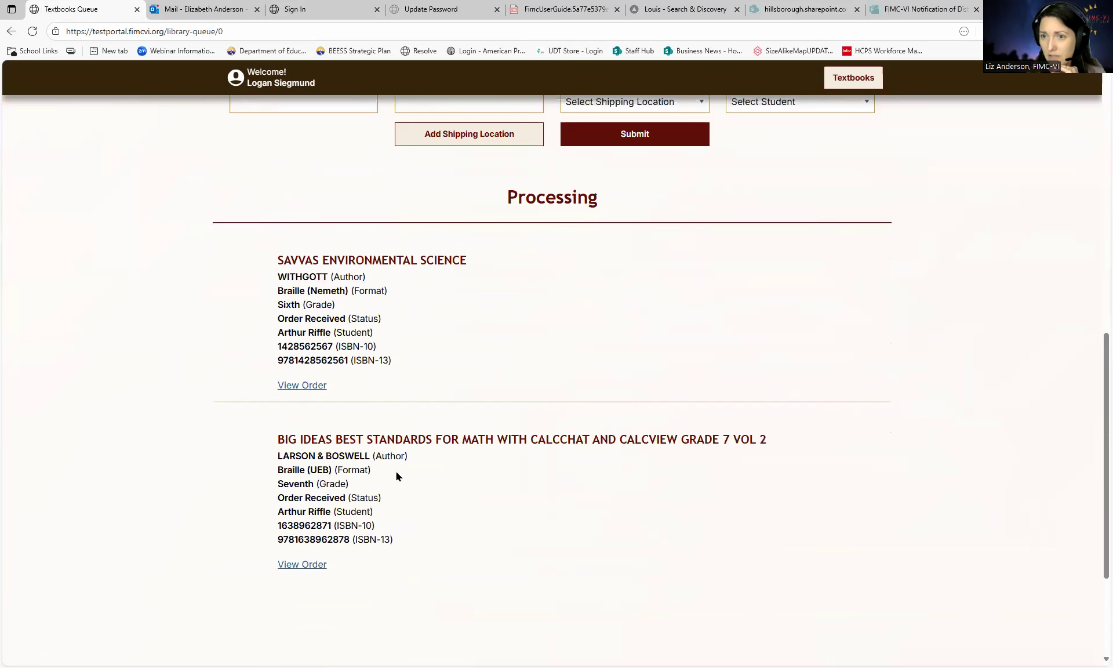
scroll(364, 394, up, 1)
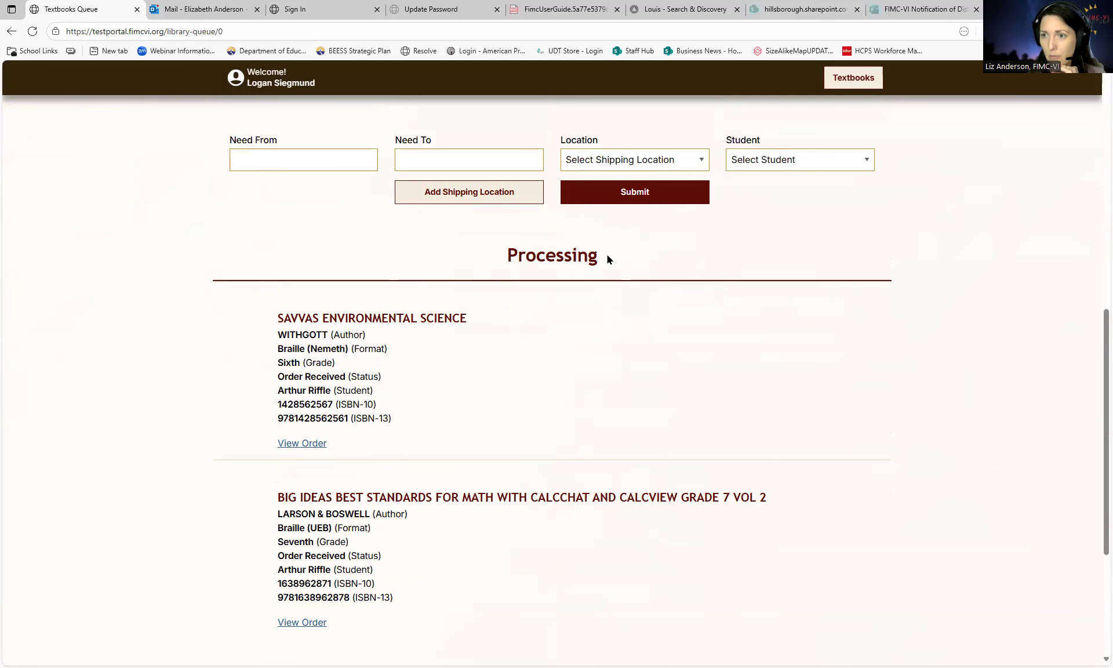
scroll(585, 345, up, 5)
scroll(575, 377, up, 5)
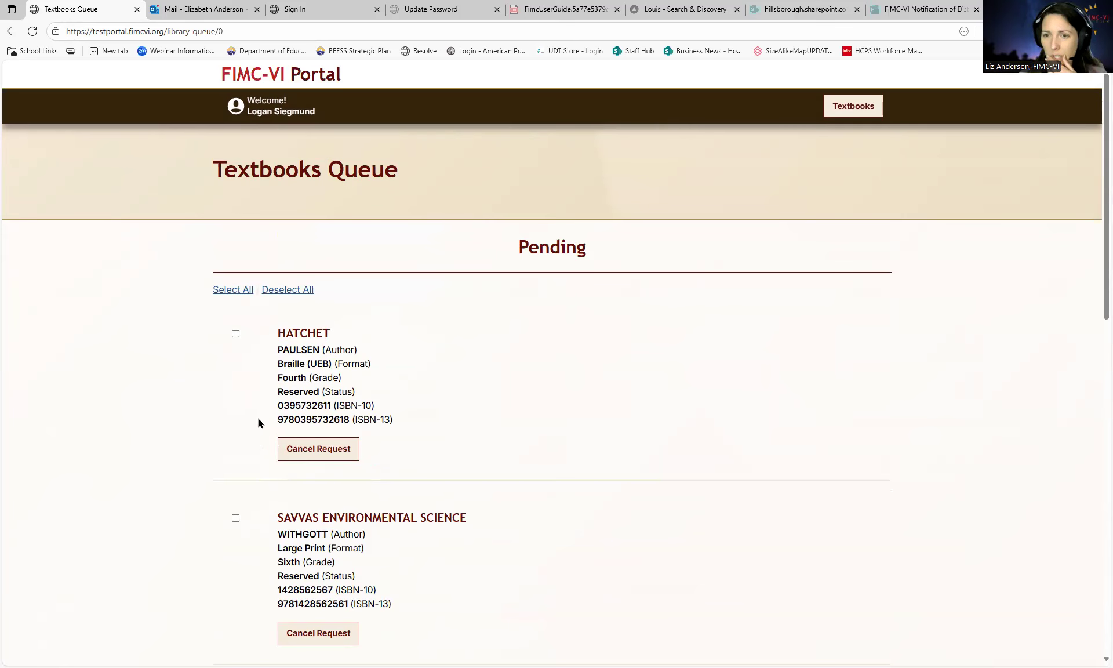
scroll(277, 396, down, 2)
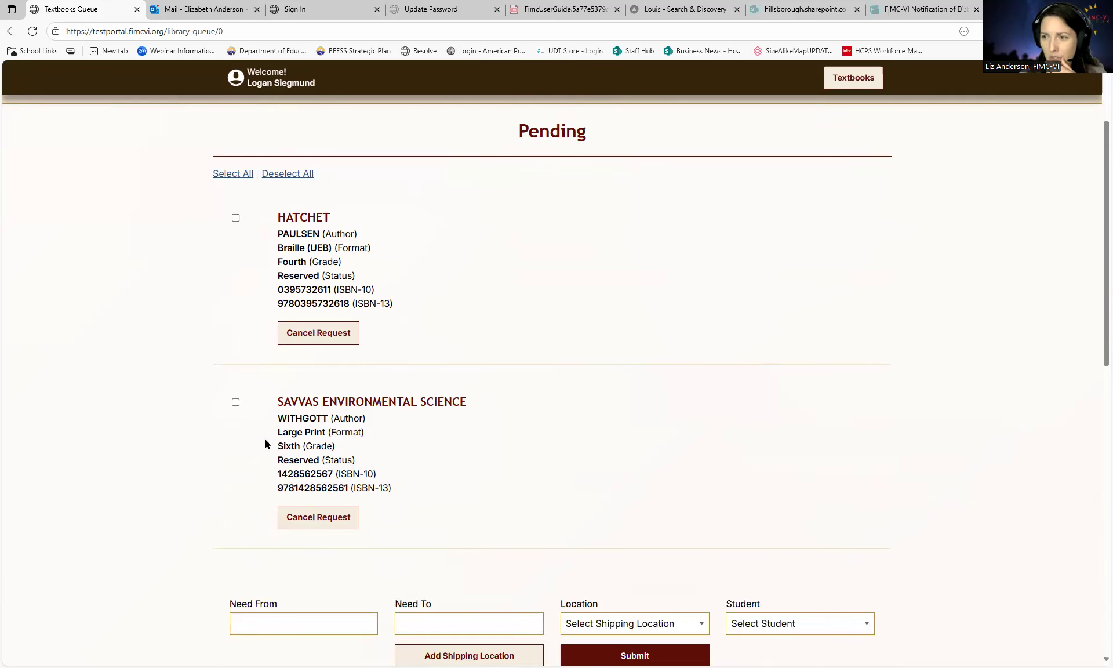
scroll(266, 444, up, 1)
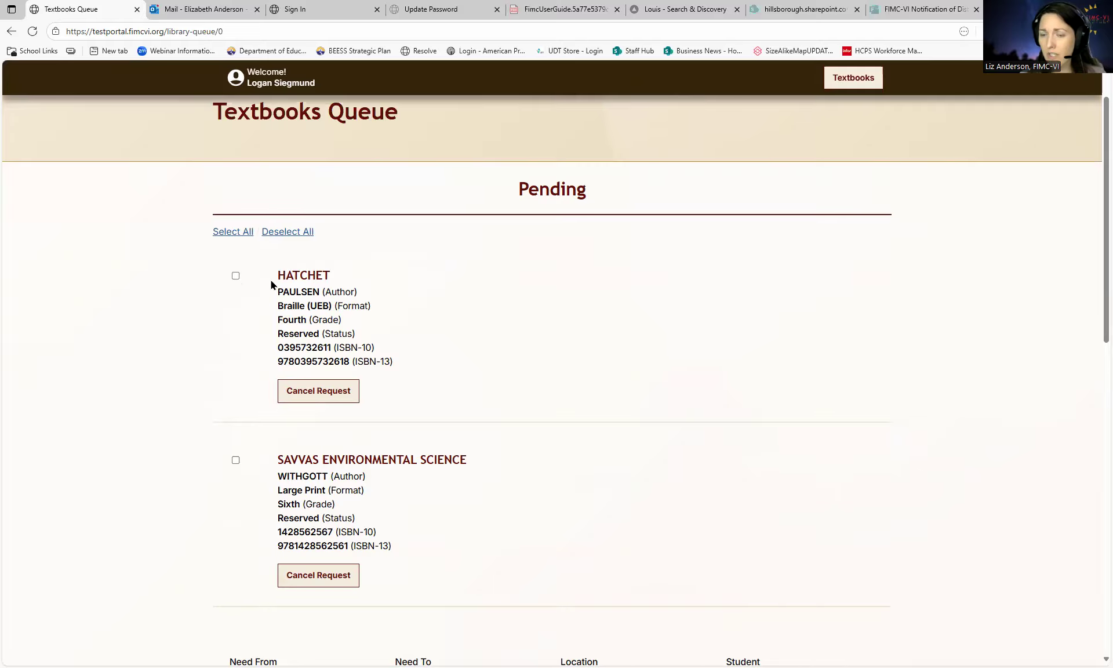
- Check the Savvas Environmental Science reservation and set Need From 10/01/2025 and Need To 10/22/2025
click(246, 232)
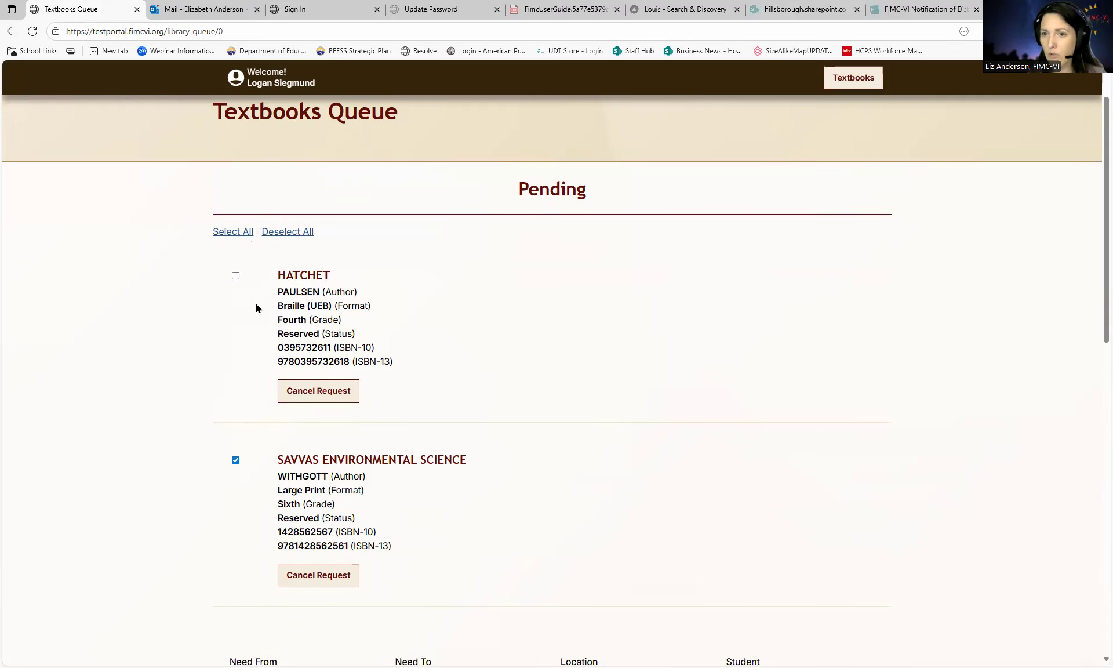
scroll(238, 279, down, 1)
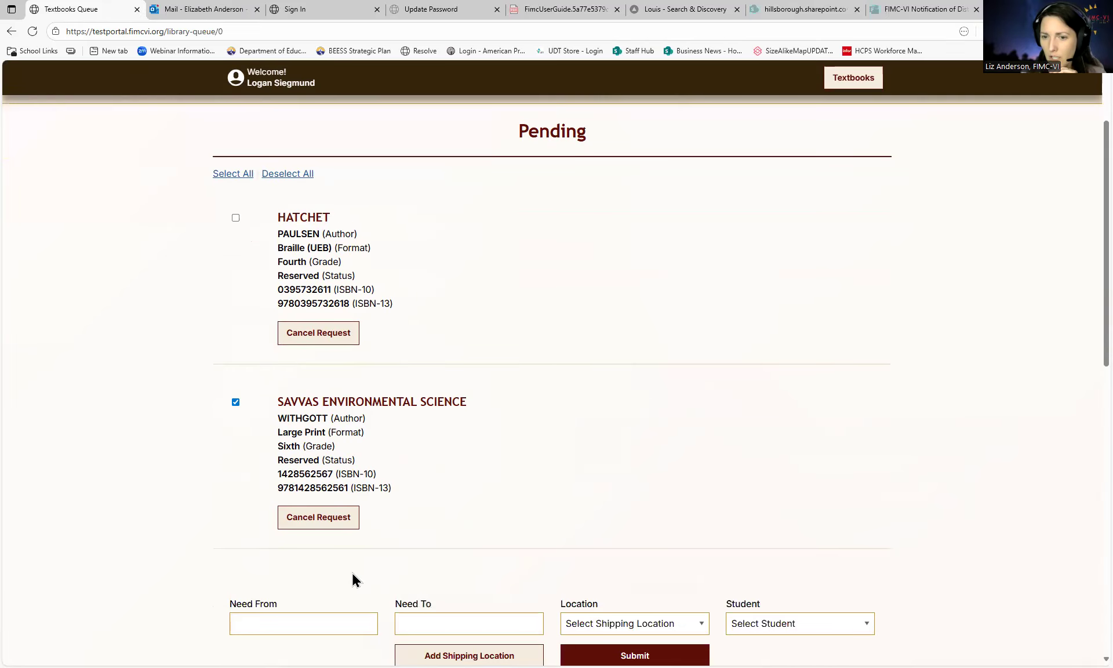
scroll(389, 610, down, 1)
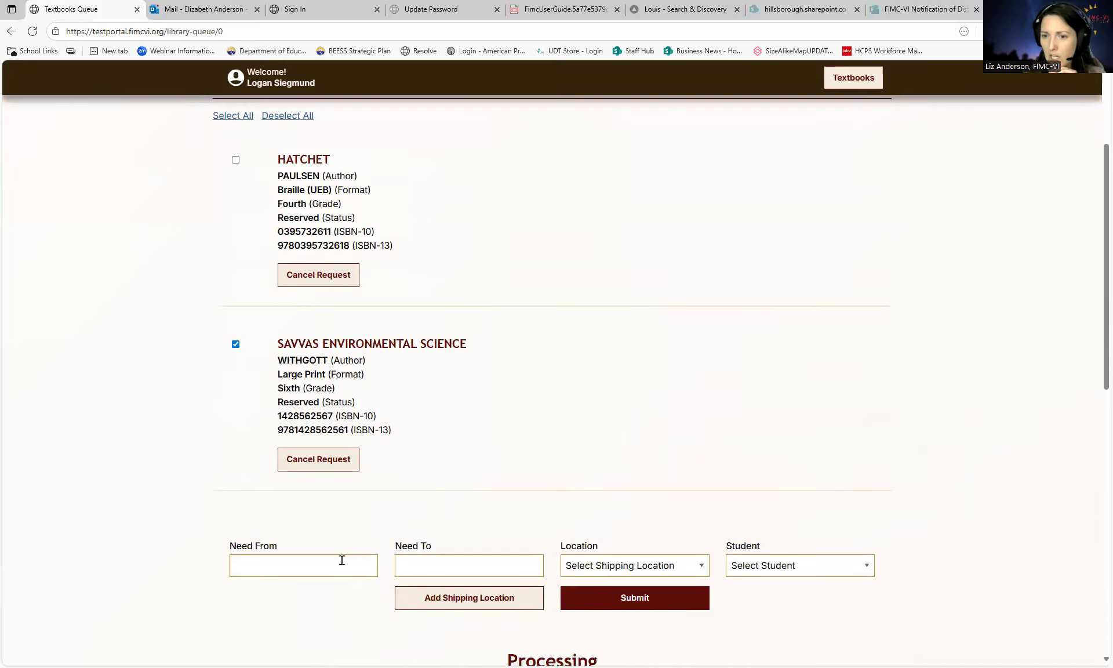
click(341, 560)
click(319, 429)
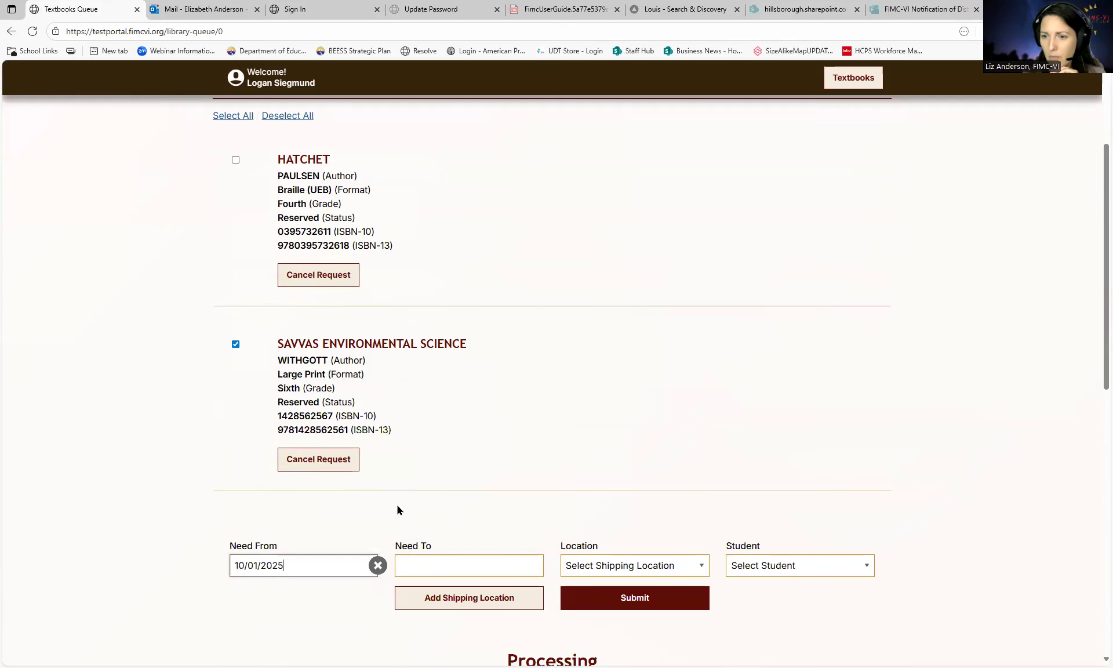
click(450, 571)
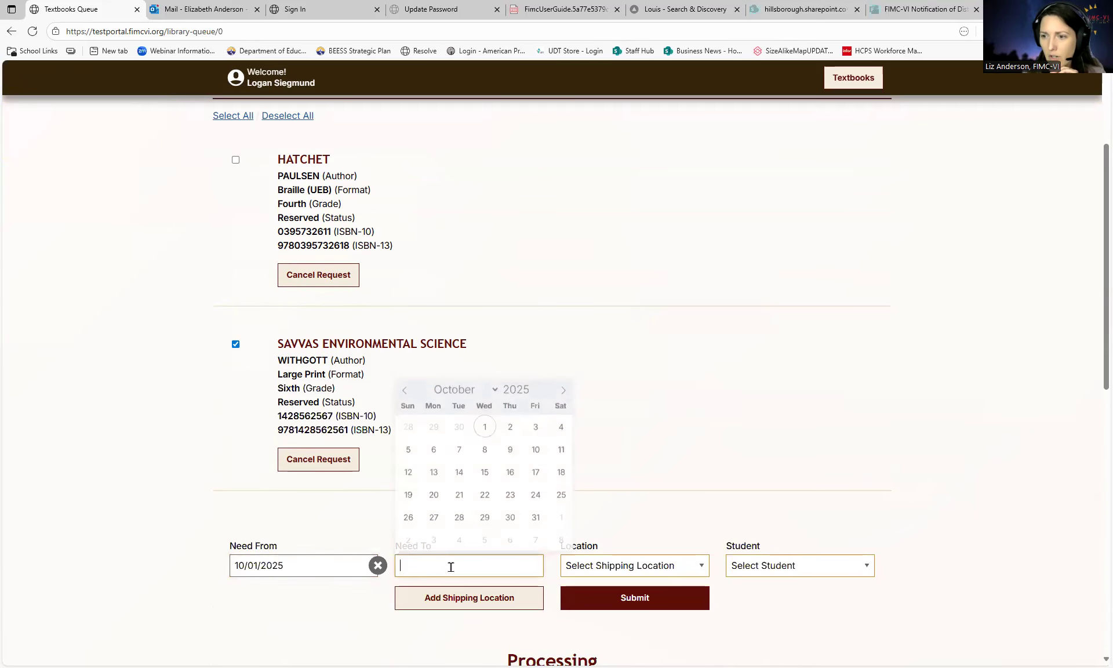
click(484, 499)
- Ship to FIMC-VI Office - Hillsborough, choose the student, and submit the request
click(625, 565)
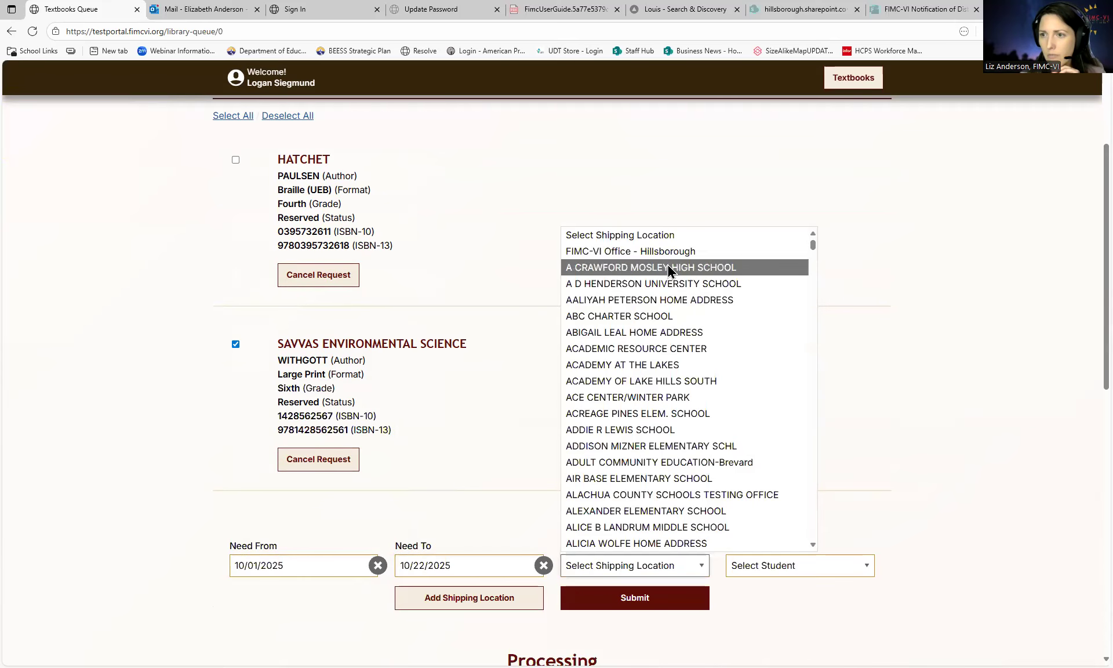
click(662, 251)
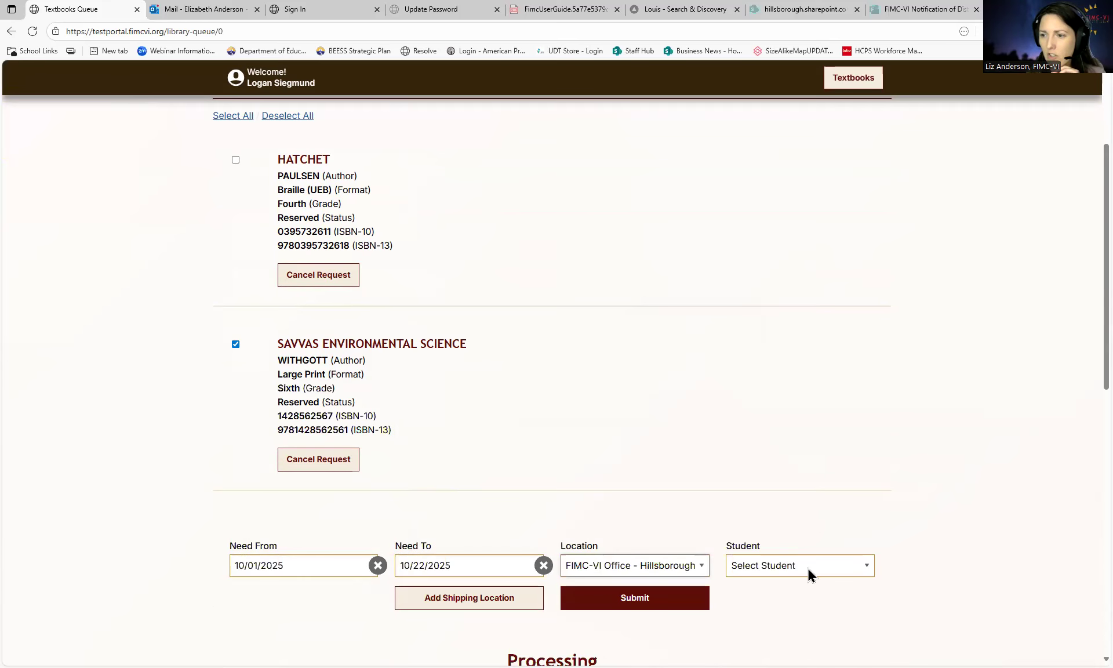
click(808, 568)
click(776, 621)
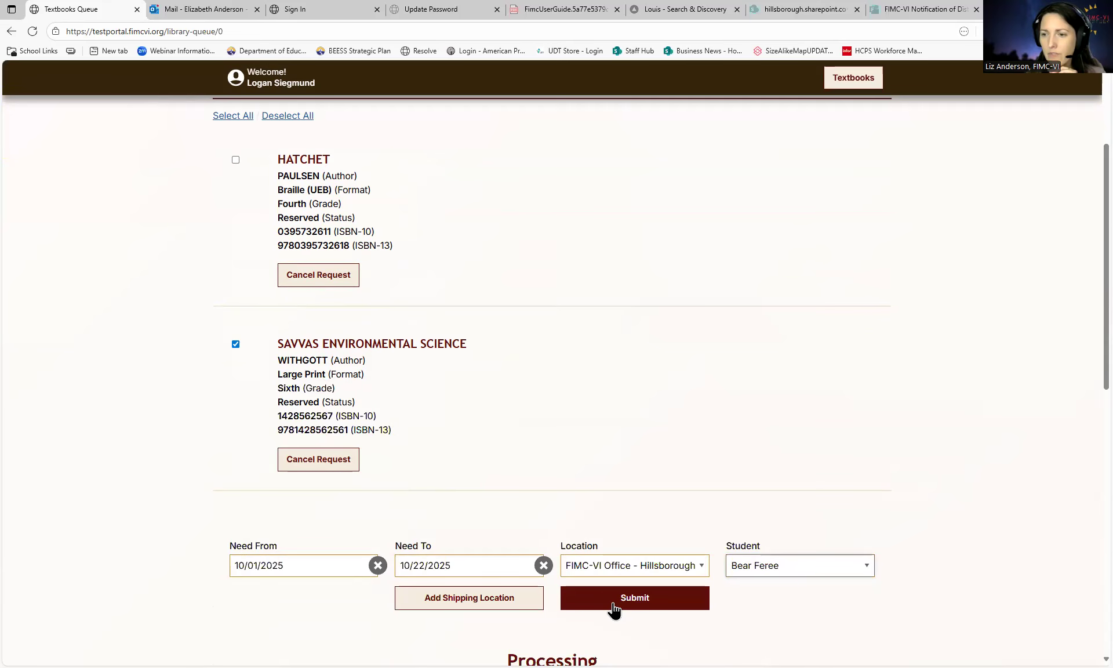
click(613, 603)
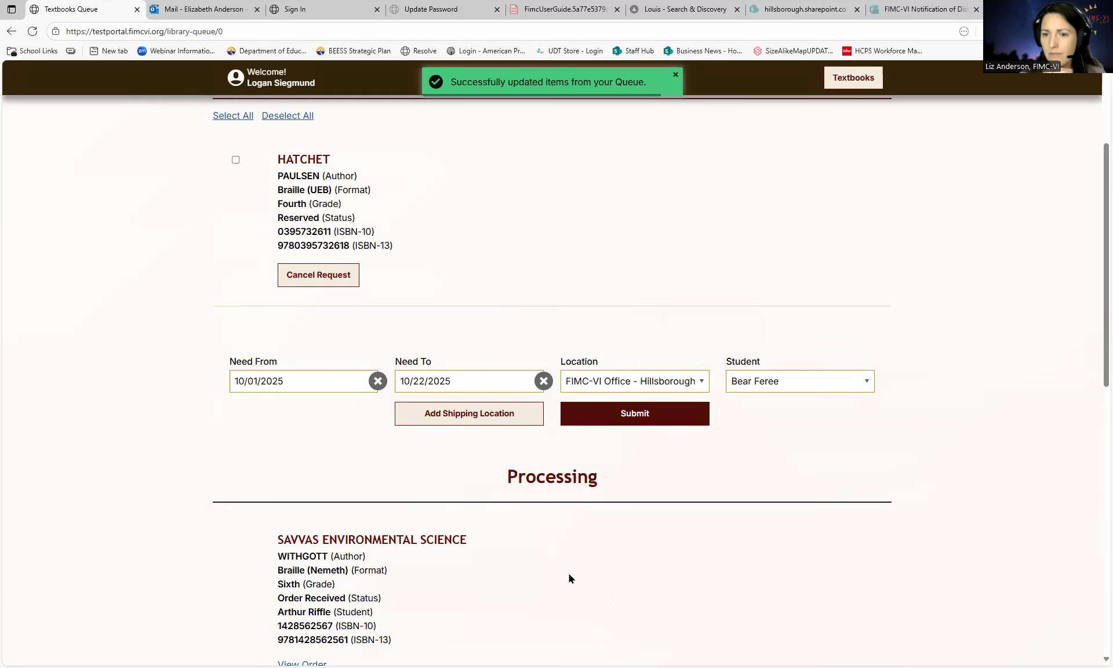
scroll(569, 577, up, 4)
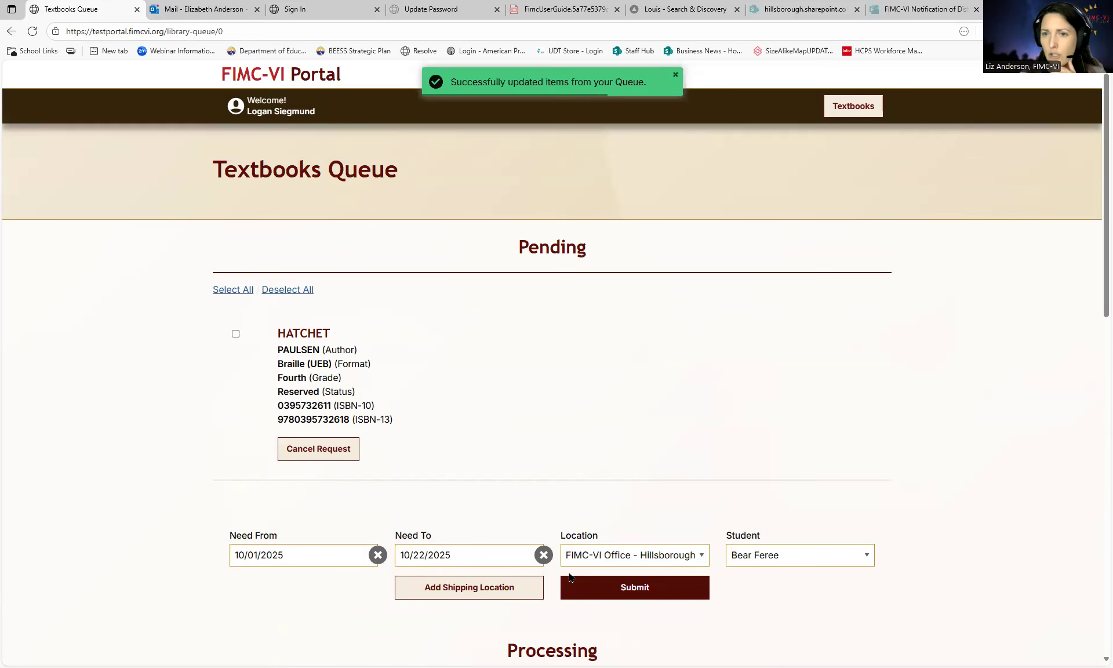
scroll(569, 577, down, 7)
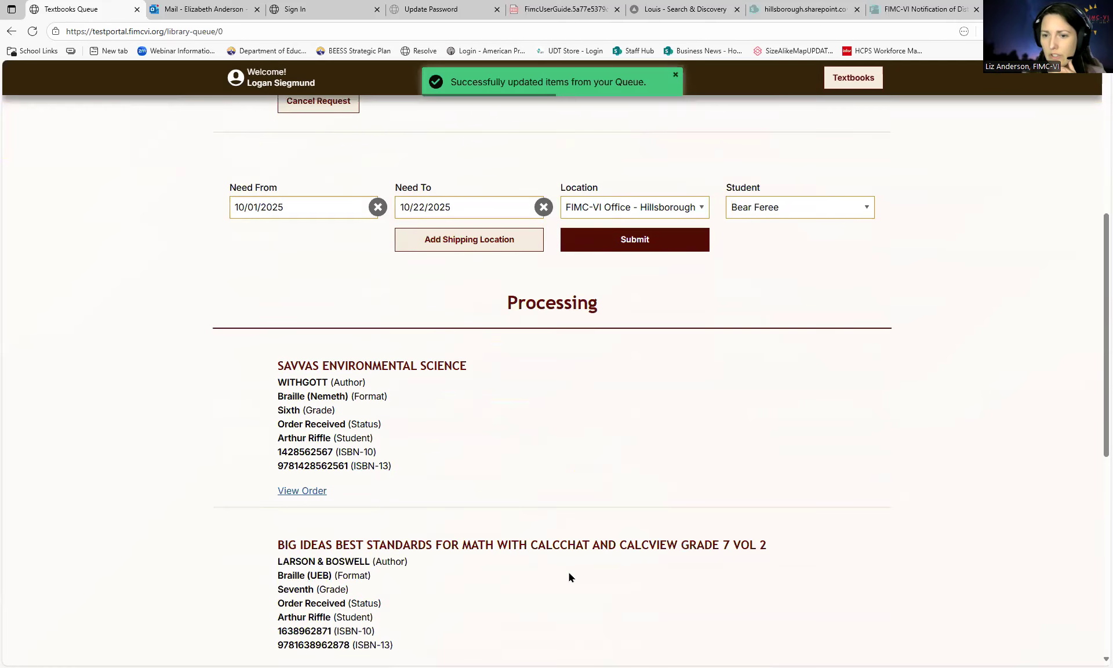
scroll(570, 577, down, 4)
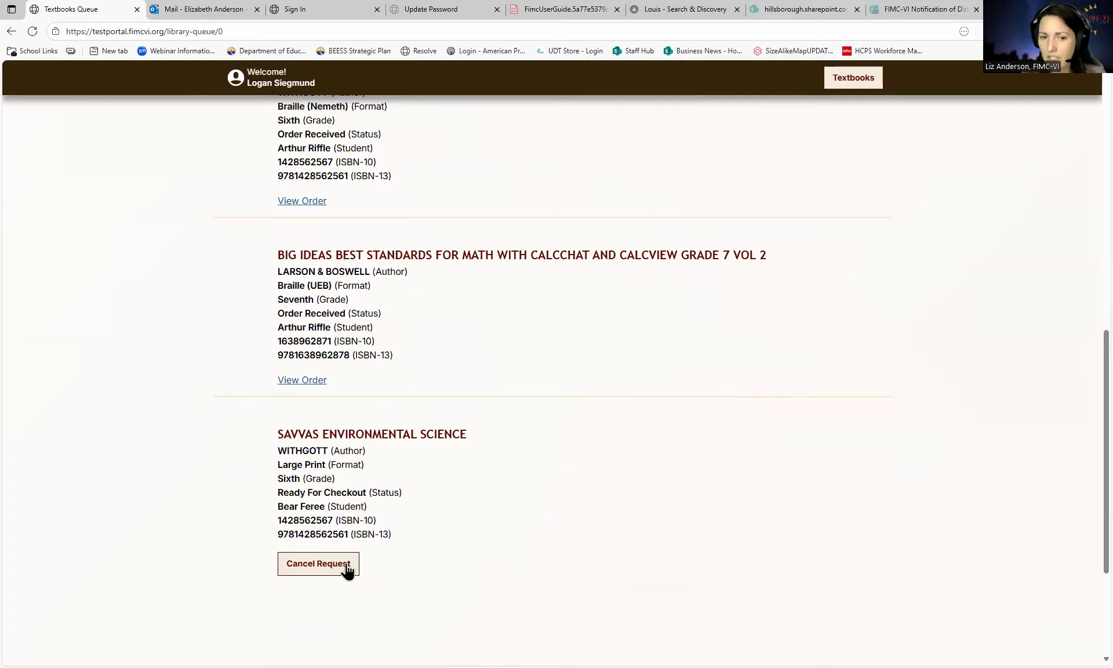
scroll(348, 571, up, 3)
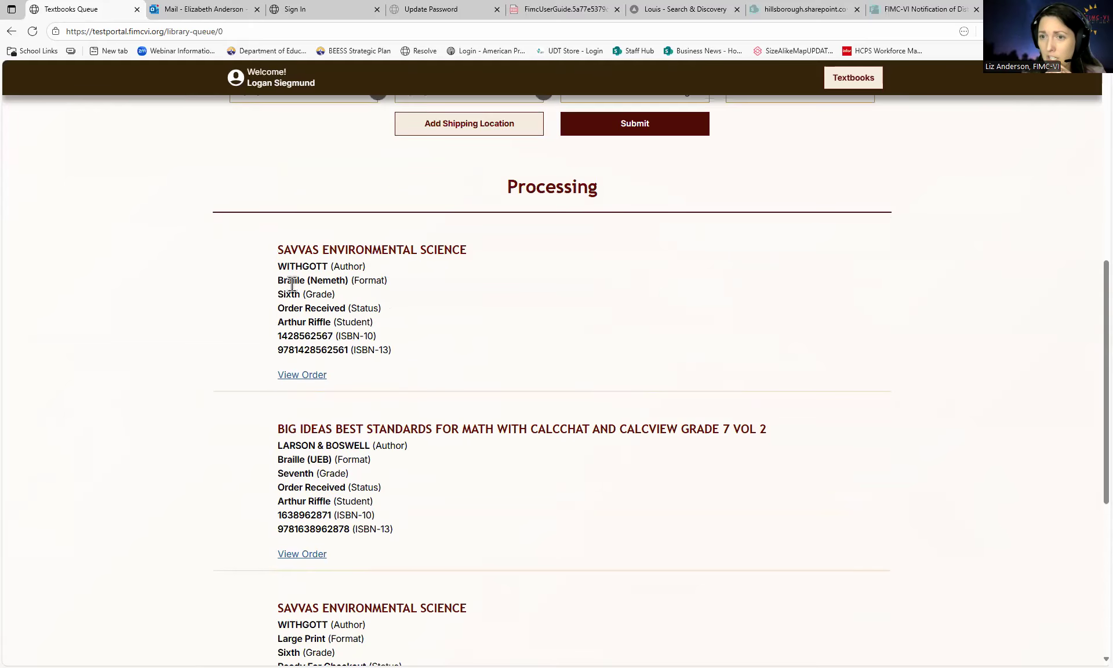
click(305, 556)
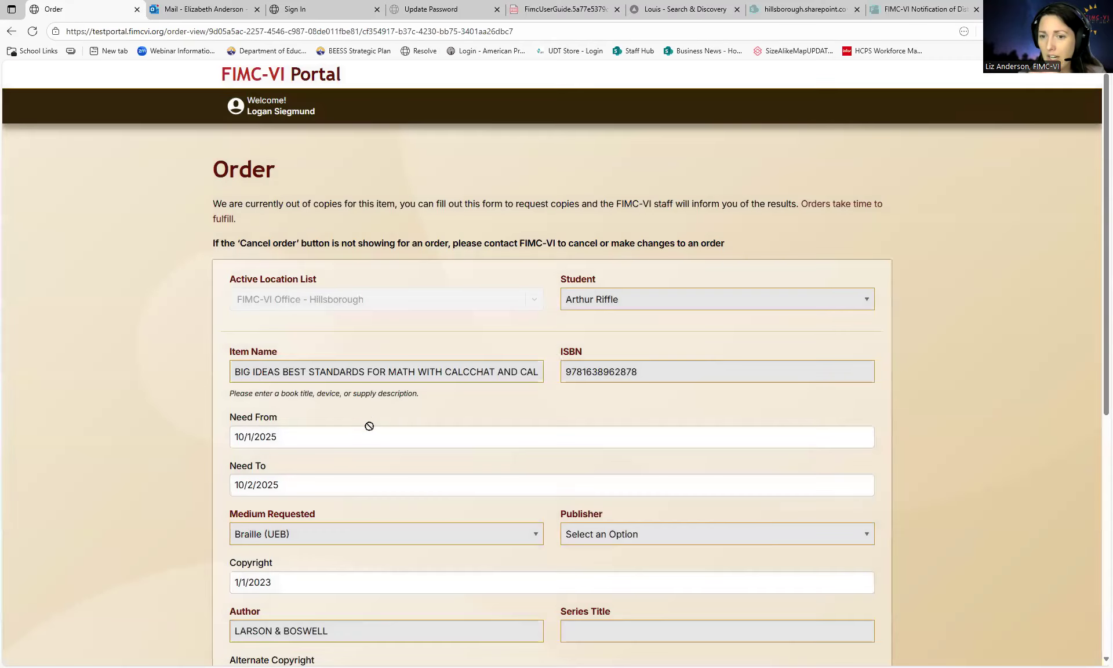
scroll(369, 427, down, 1)
scroll(369, 427, down, 4)
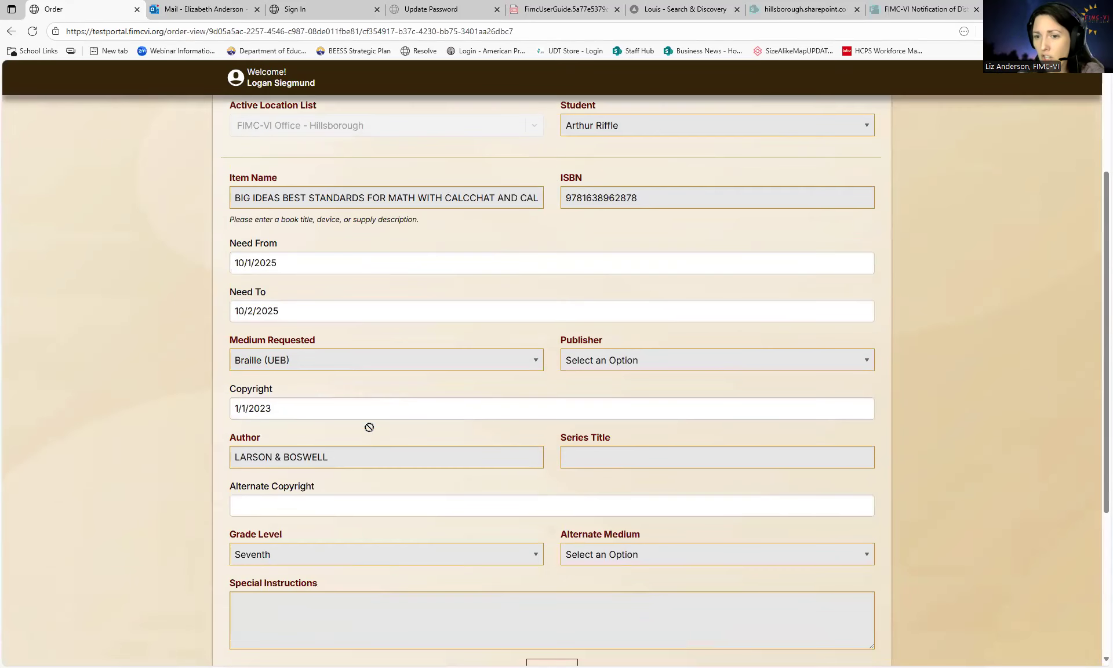
scroll(369, 427, up, 3)
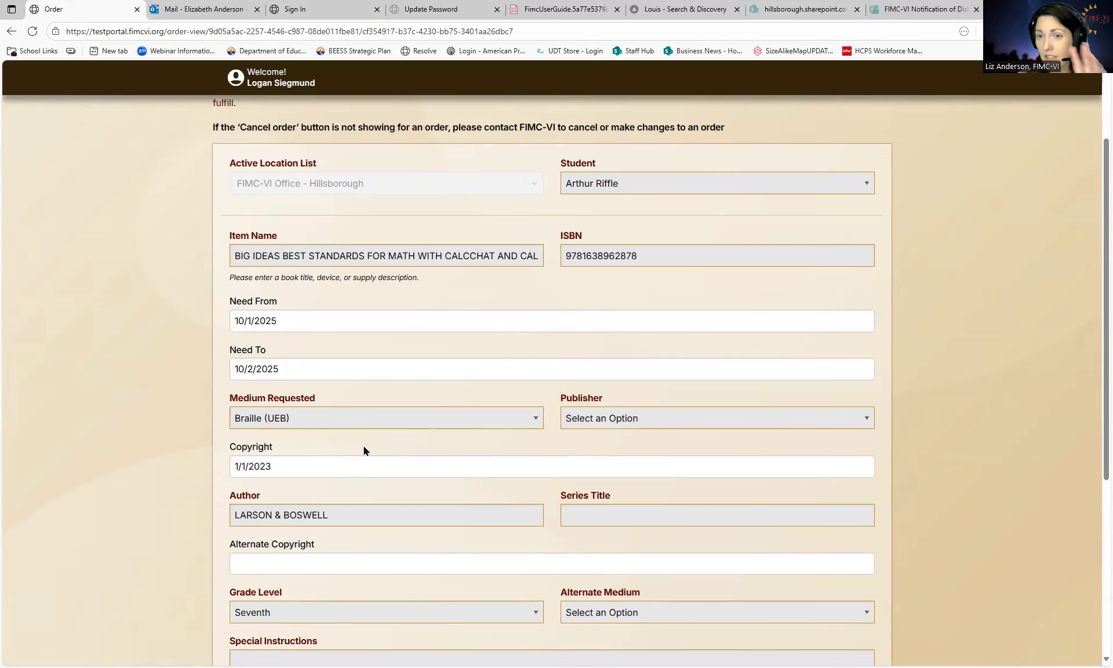
scroll(365, 450, up, 1)
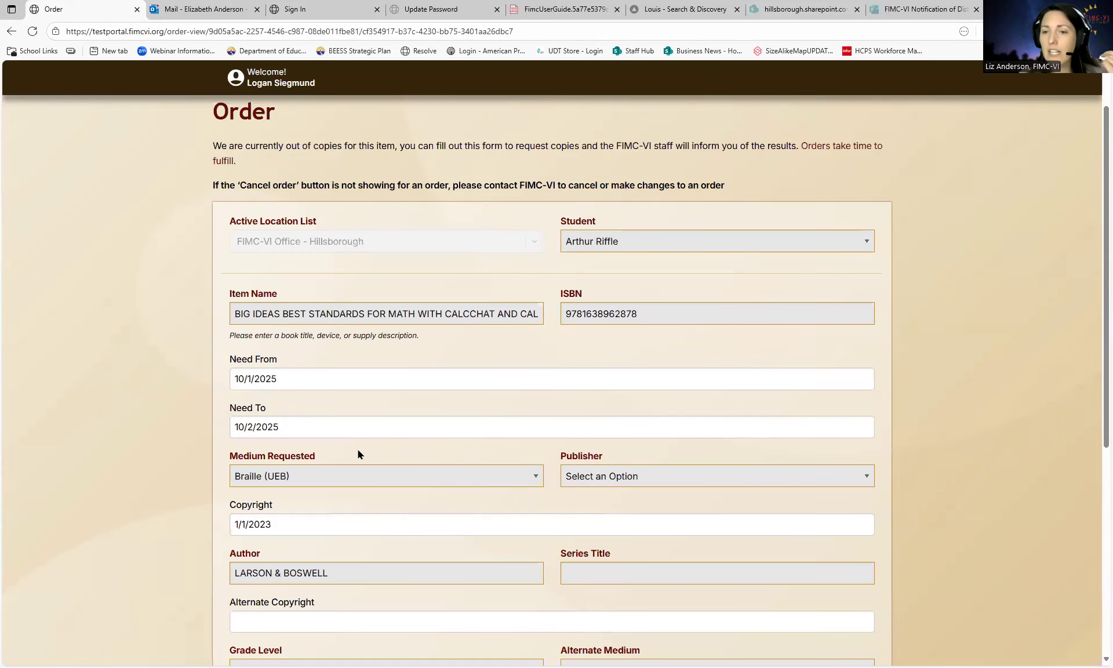
scroll(358, 454, down, 1)
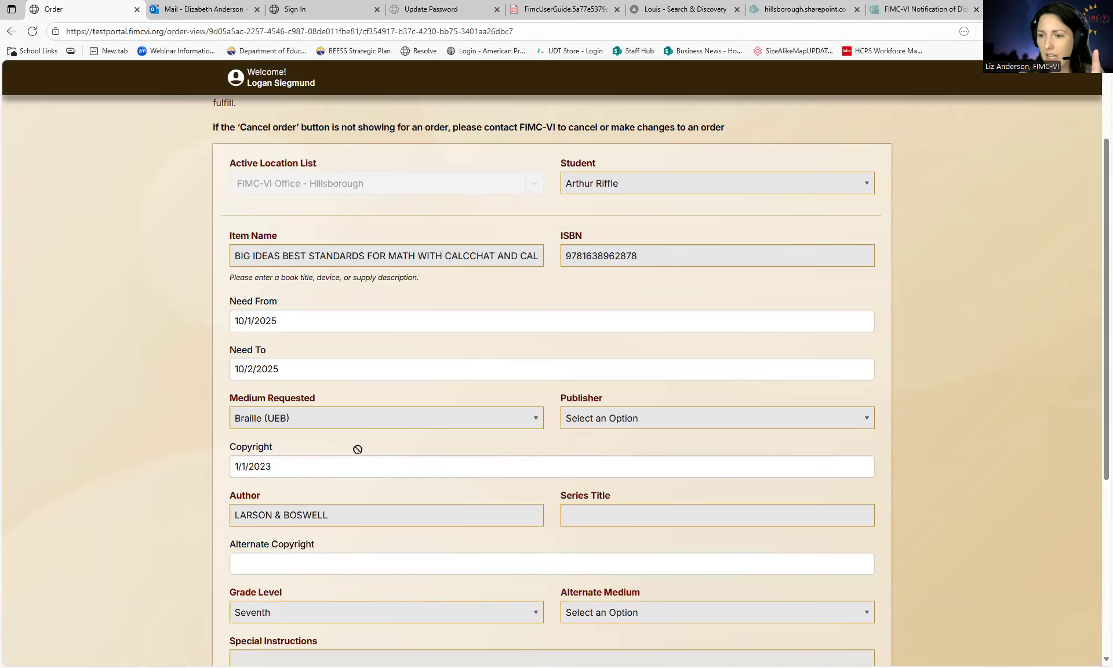
scroll(357, 452, down, 3)
scroll(356, 455, up, 5)
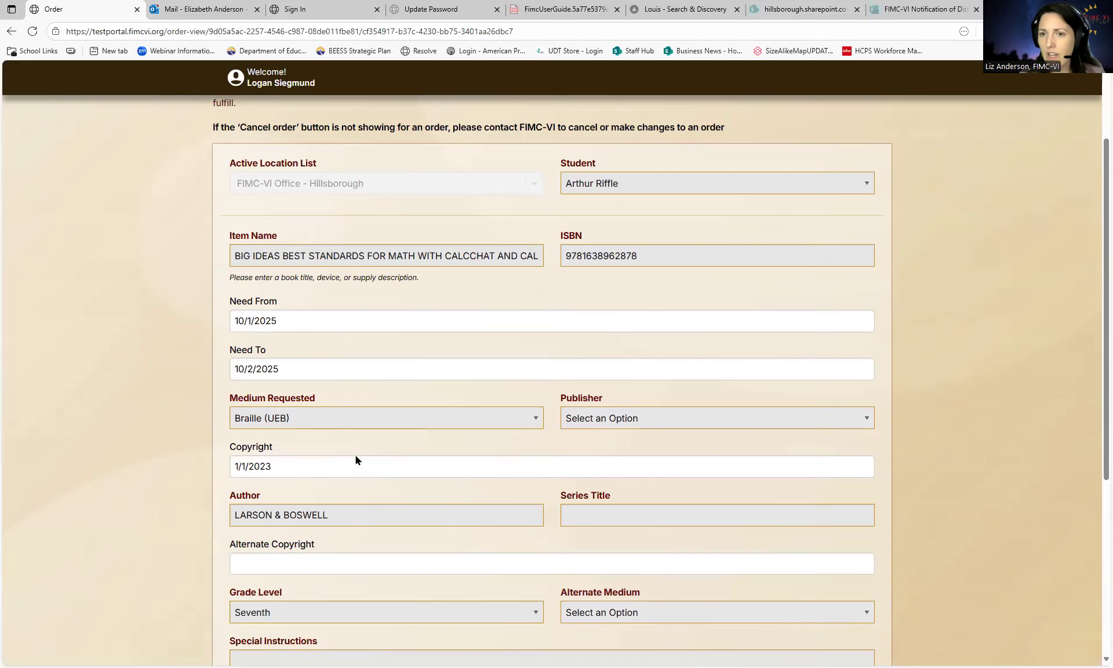
scroll(364, 457, down, 4)
click(561, 616)
scroll(406, 498, down, 5)
scroll(391, 499, down, 6)
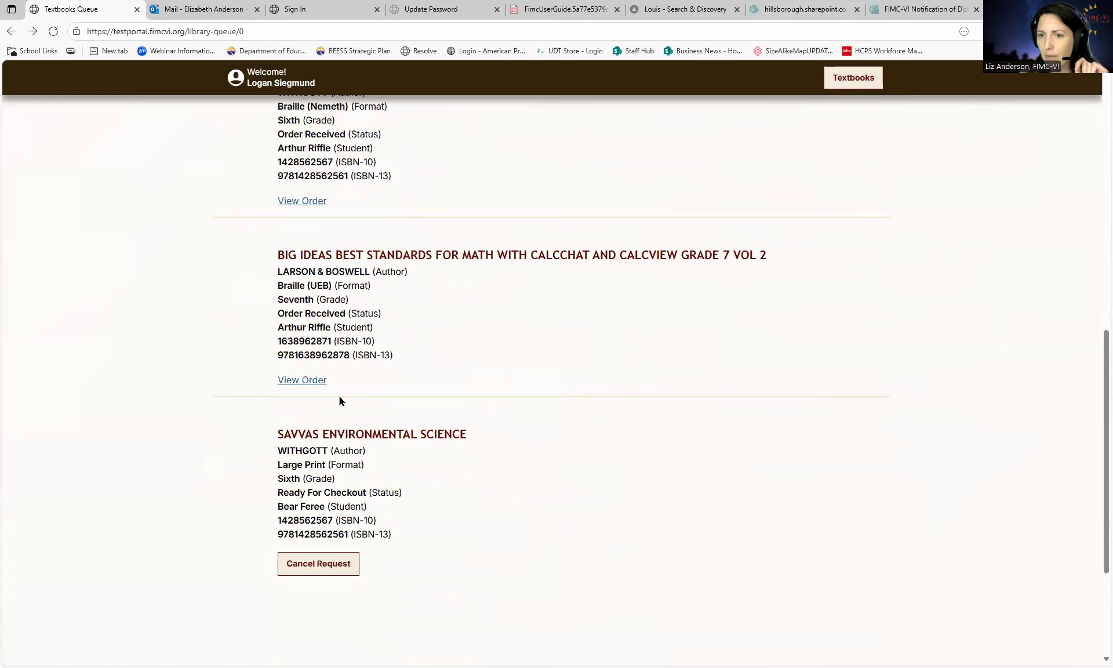
scroll(340, 406, up, 4)
scroll(343, 441, up, 6)
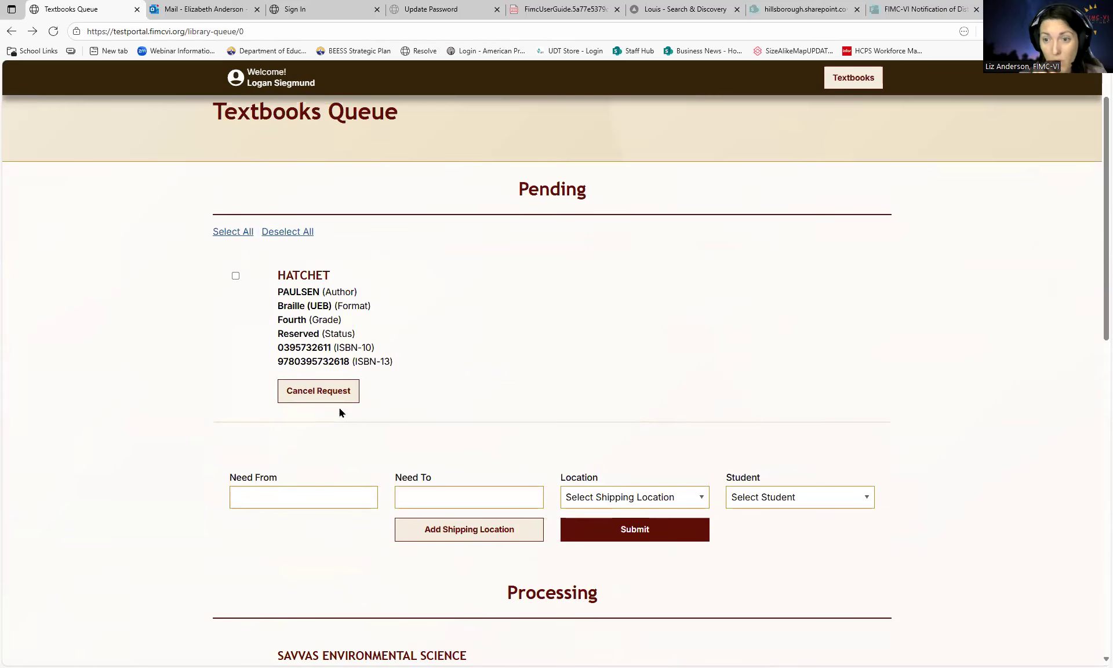
- Cancel the HATCHET request, confirm the removal, and review the remaining Processing orders
click(328, 390)
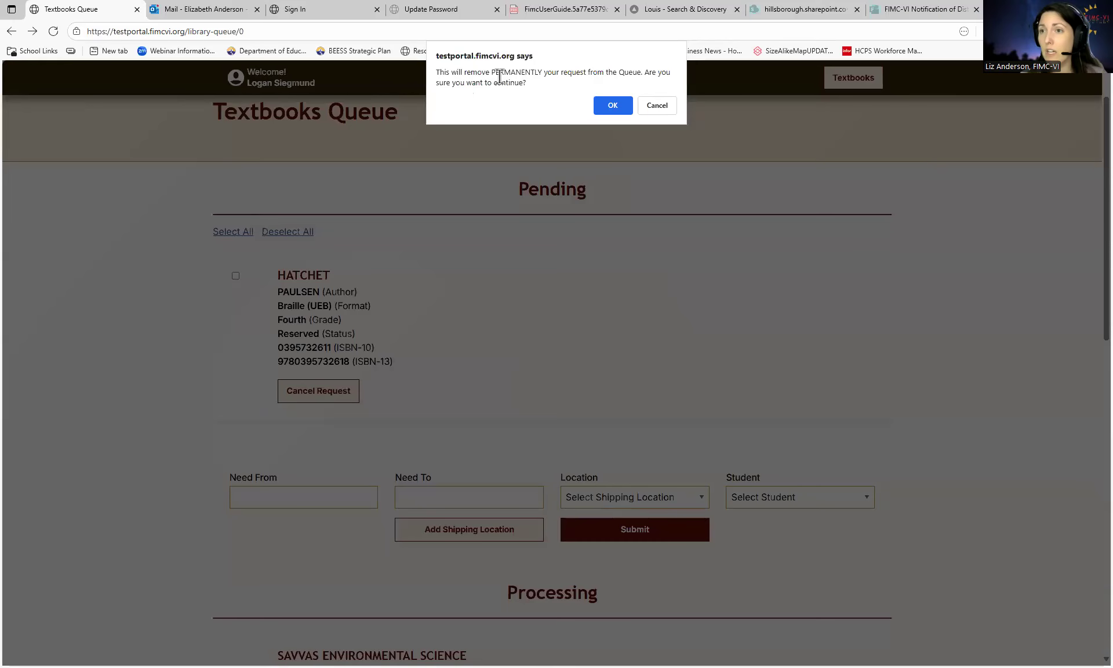
click(618, 106)
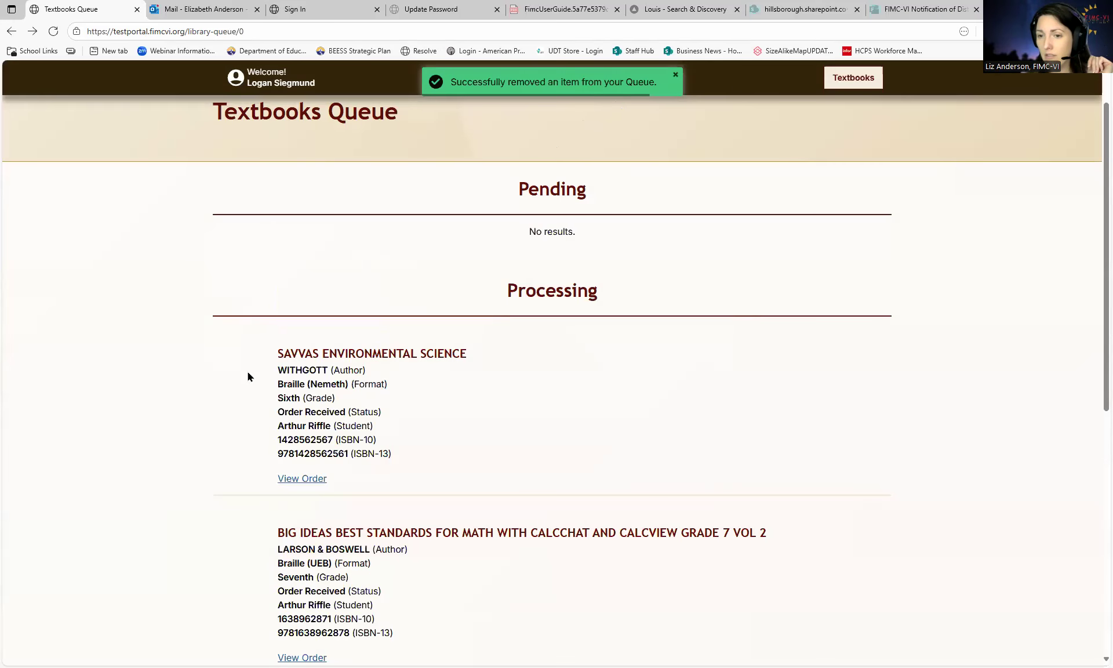
scroll(358, 403, up, 1)
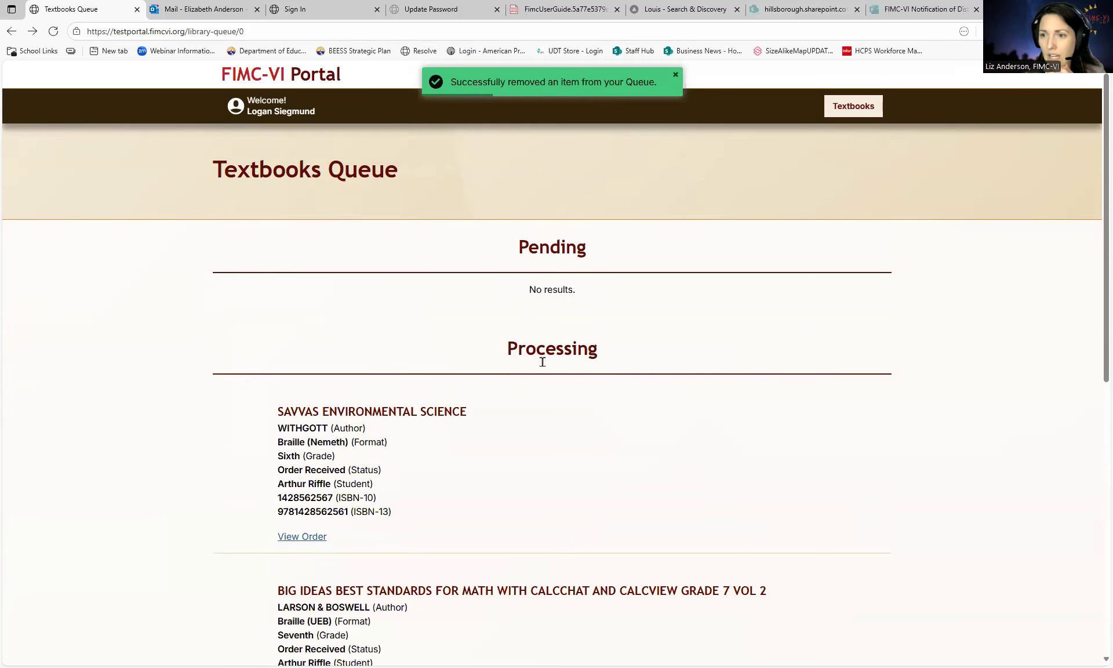
scroll(512, 437, down, 3)
scroll(510, 438, down, 2)
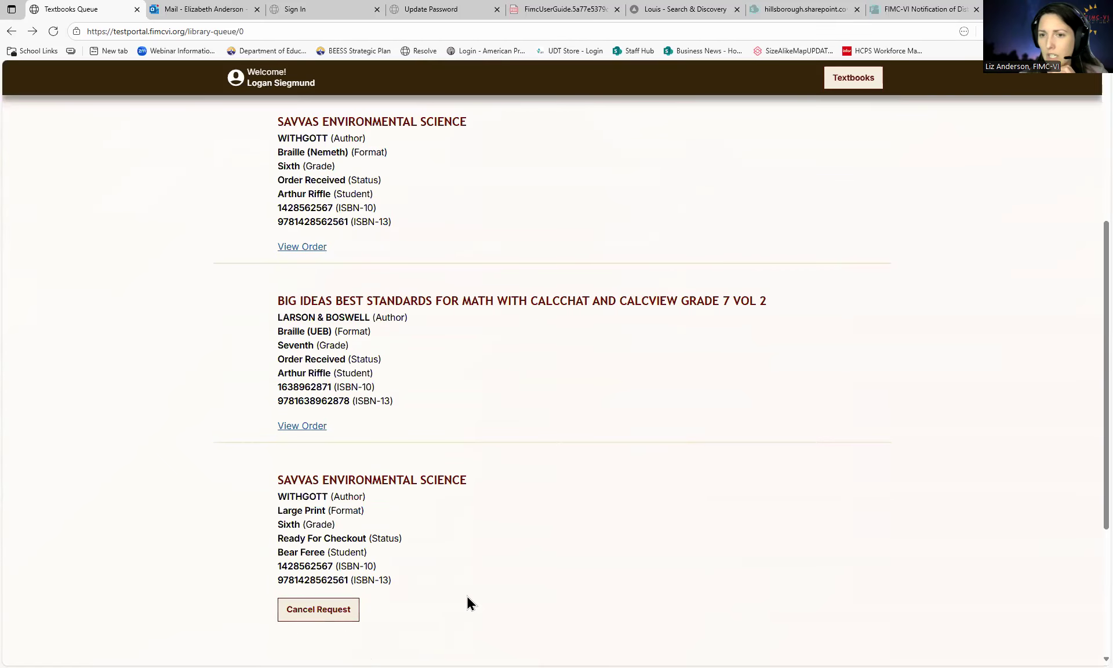
scroll(444, 602, up, 1)
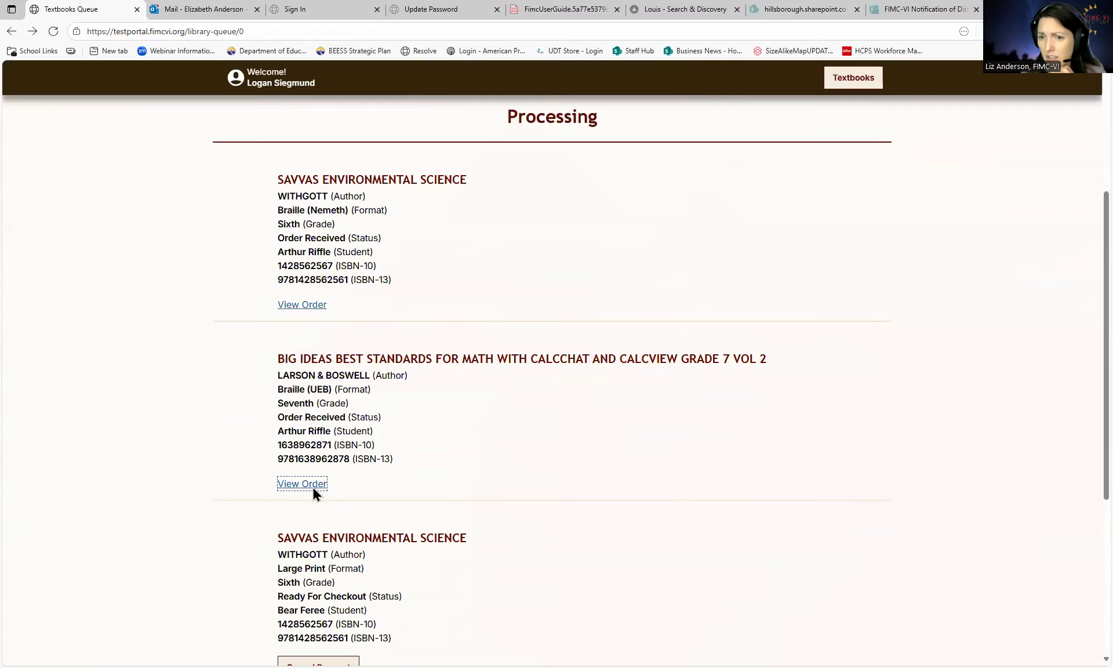
- Reopen the BIG IDEAS order details, then return to the Textbooks Queue
click(309, 485)
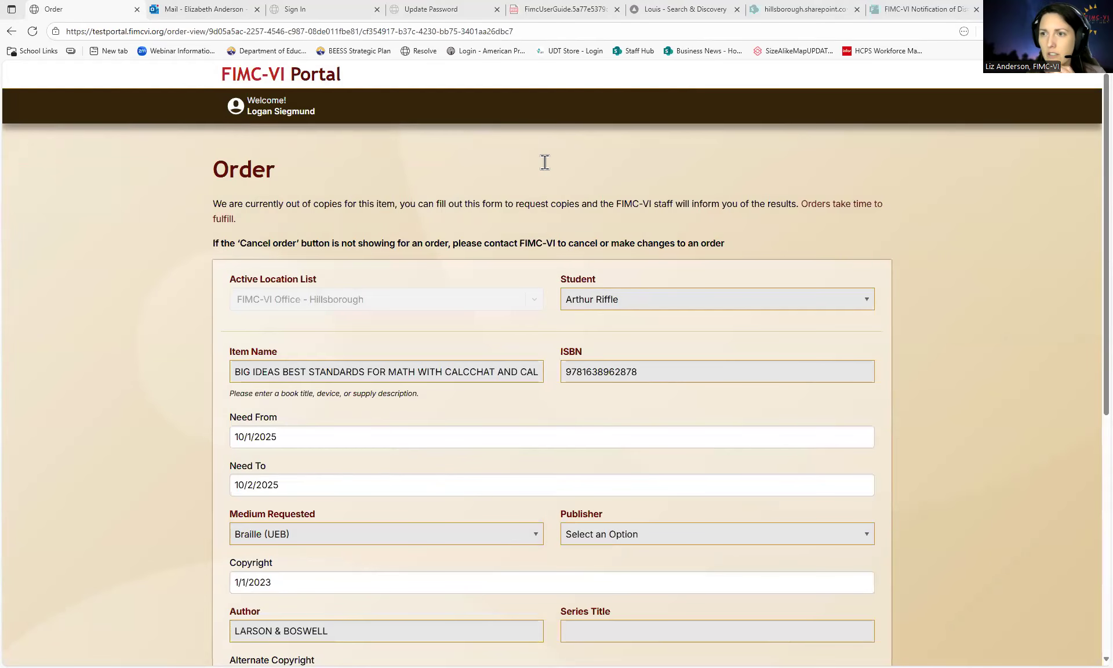
scroll(517, 384, down, 5)
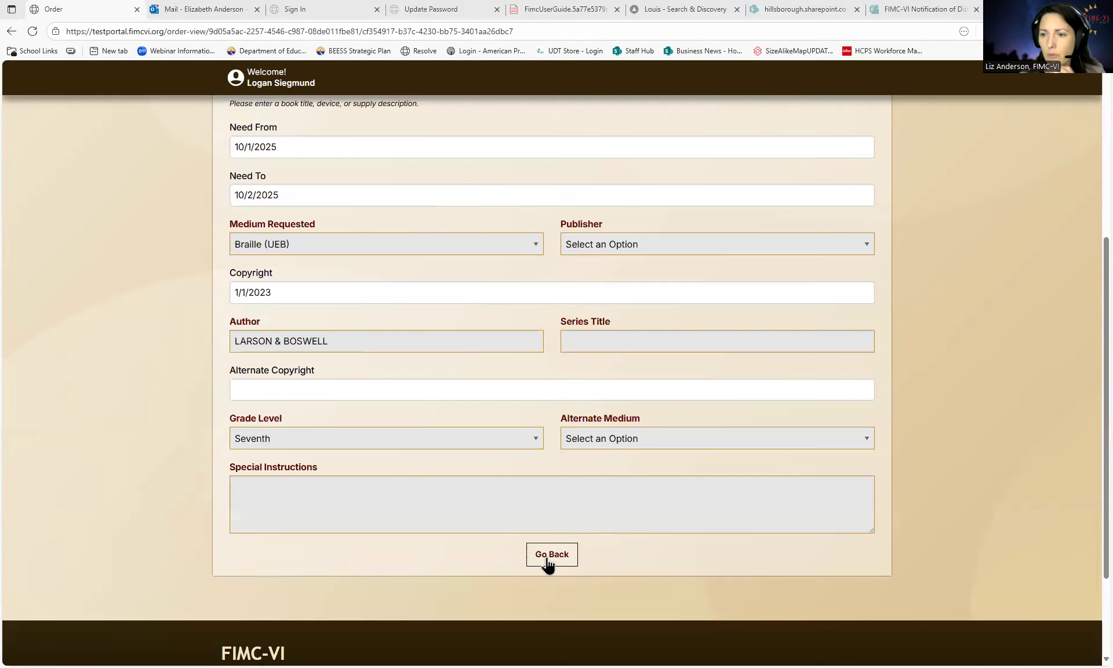
click(548, 556)
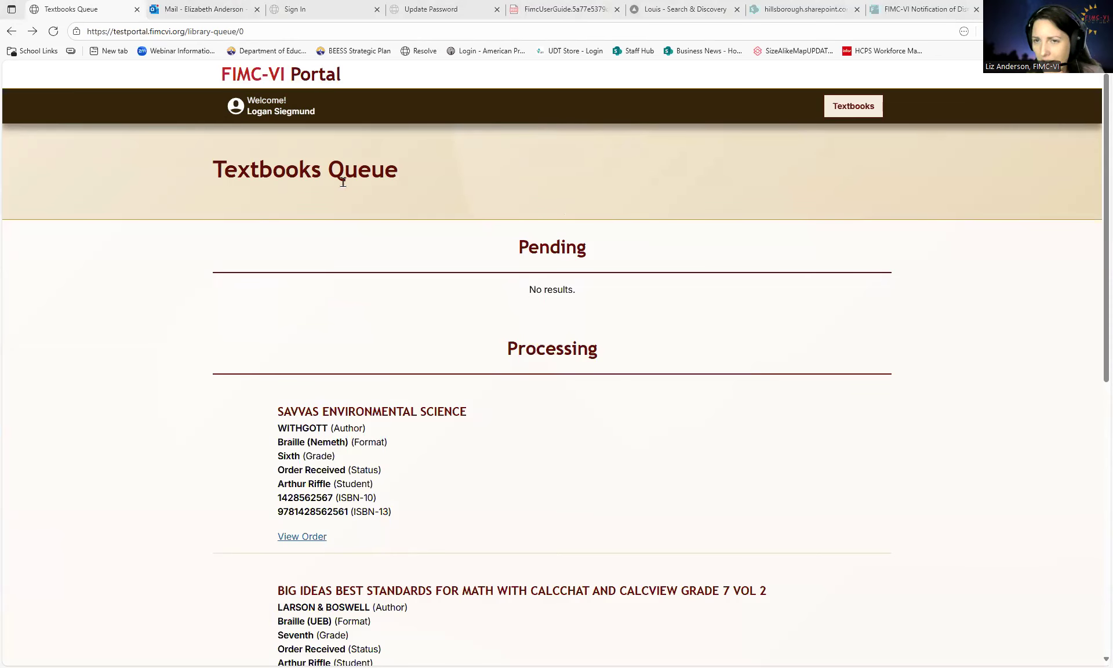
- Go to Textbooks and open Loan History, reviewing the six records checked out 10/01/2025
click(857, 110)
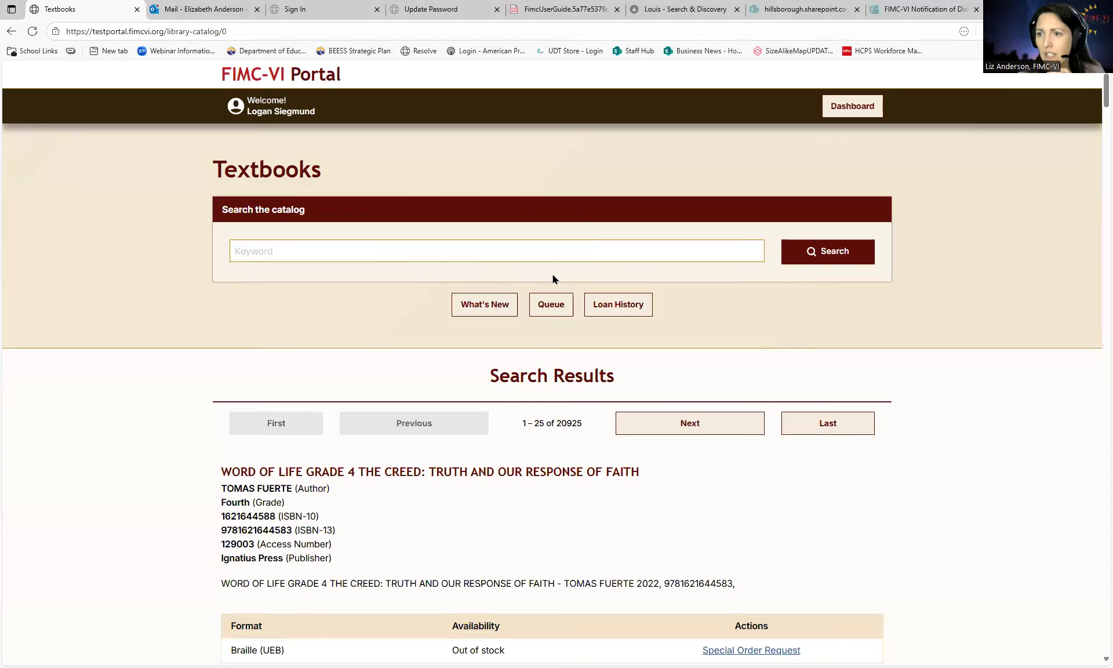
click(542, 308)
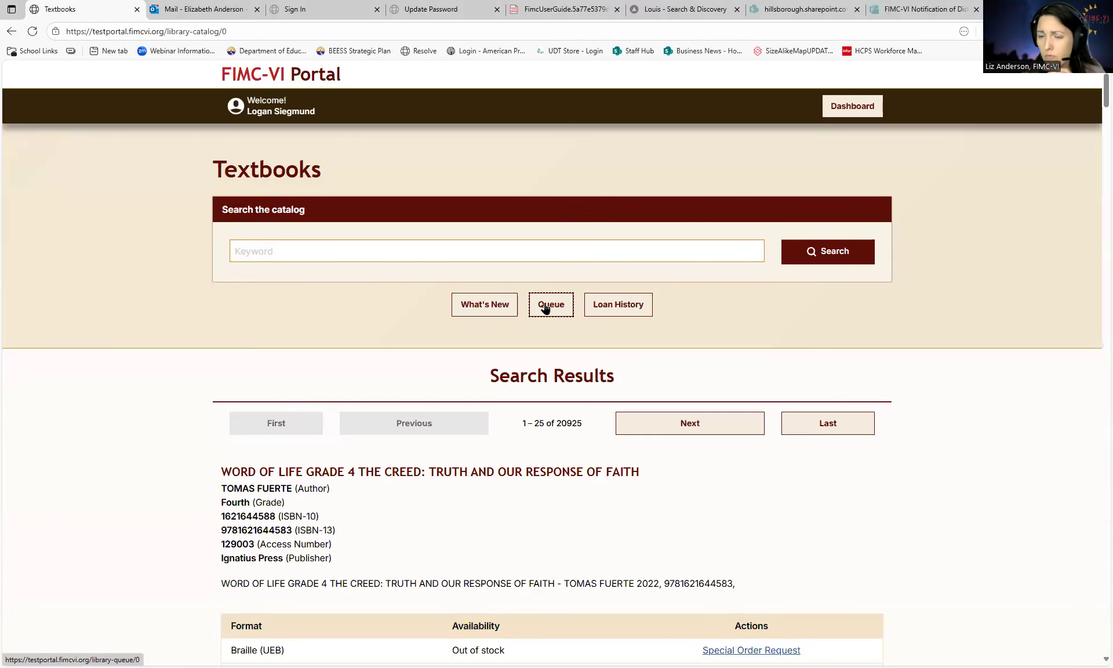
click(614, 305)
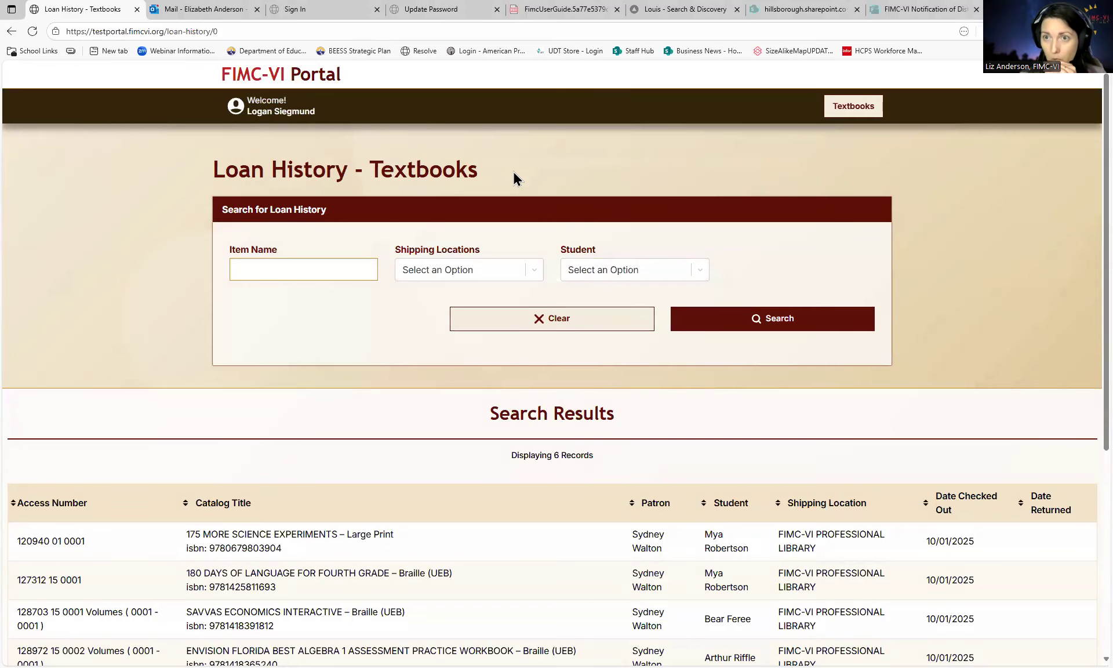
scroll(487, 432, down, 2)
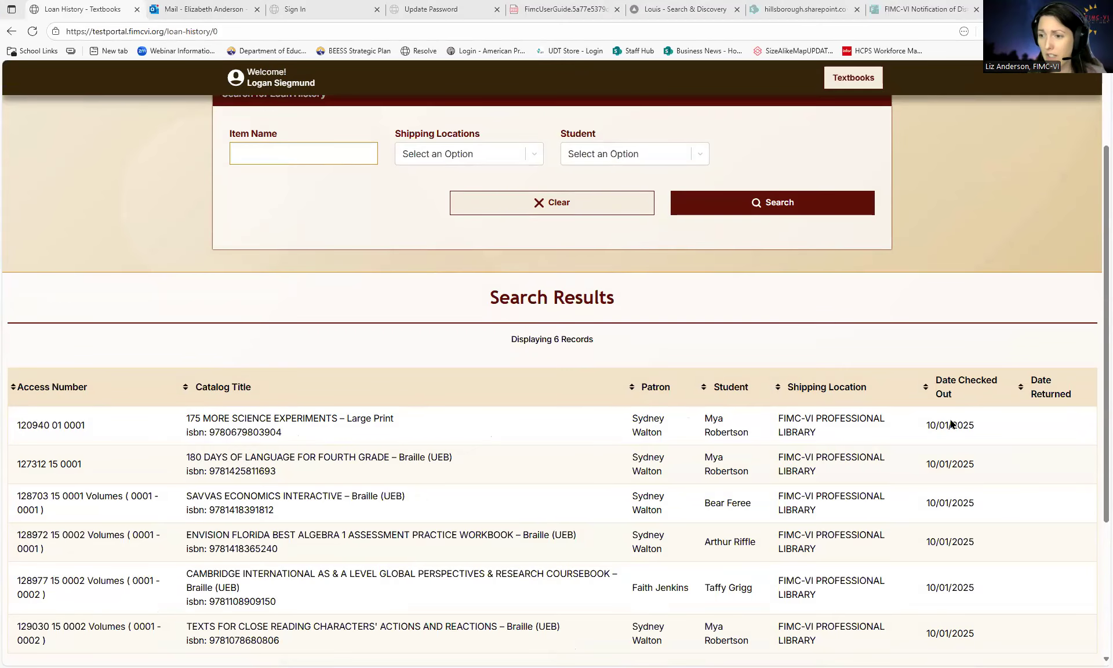
scroll(942, 420, down, 1)
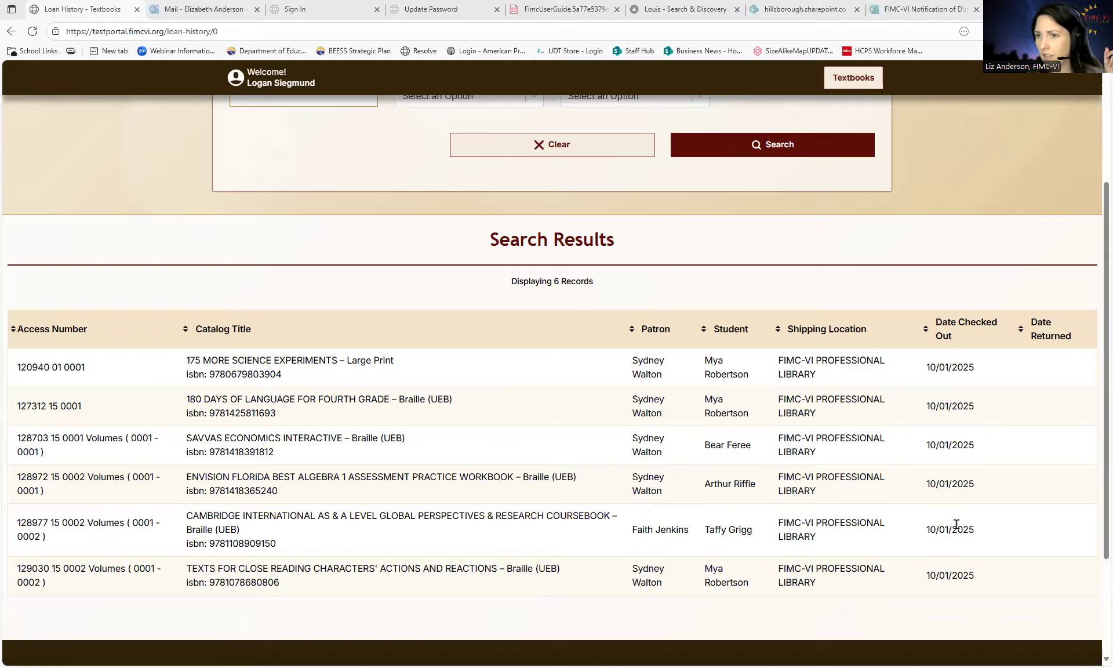
scroll(868, 573, up, 1)
scroll(863, 577, up, 1)
scroll(323, 279, up, 1)
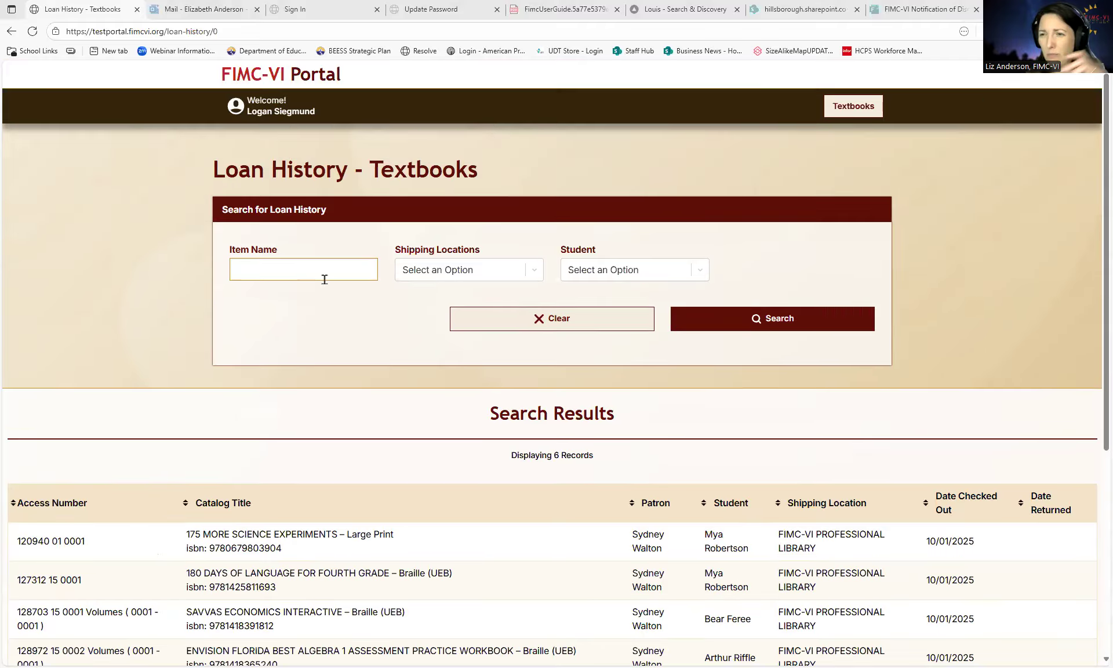
- Inspect the Shipping Locations filter options, then sort the records by Shipping Location
click(533, 273)
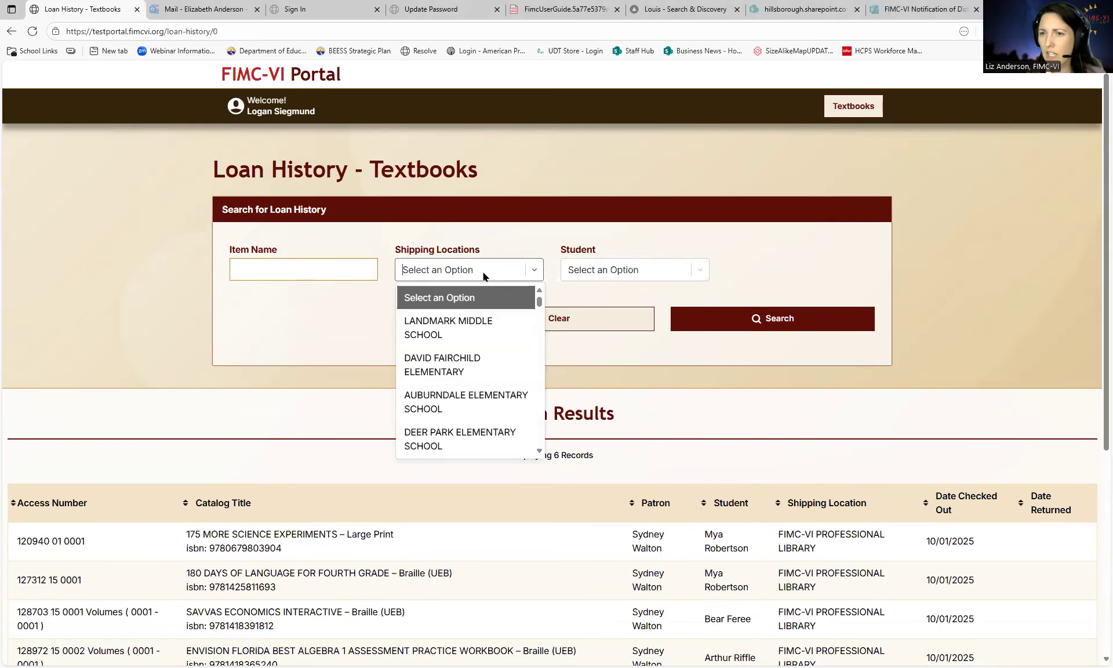
click(179, 225)
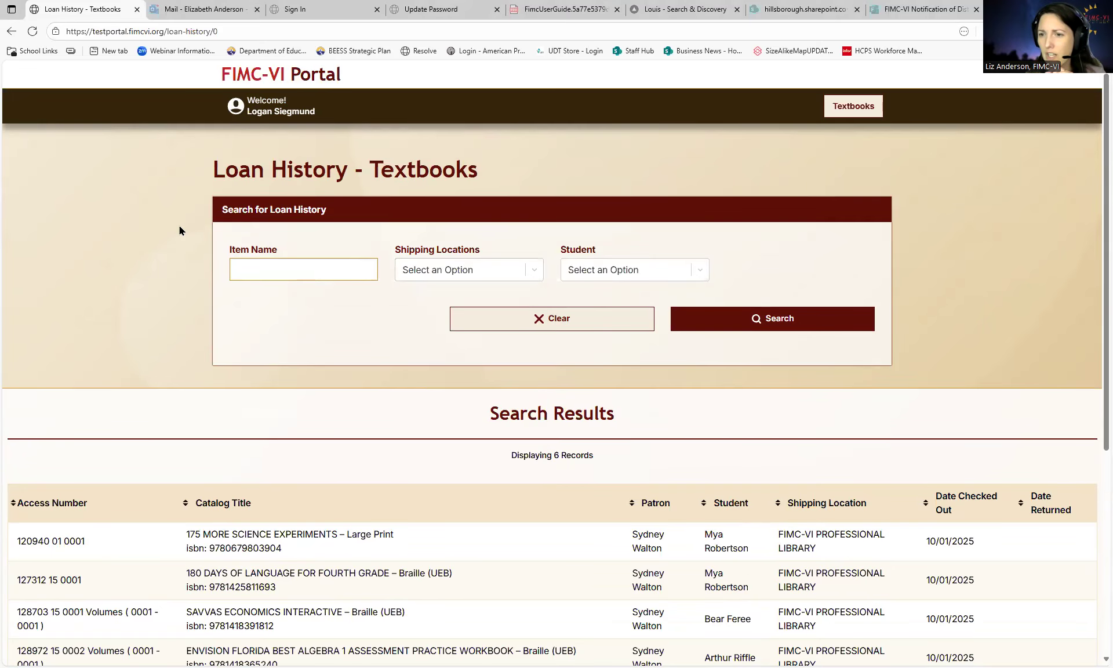
click(778, 503)
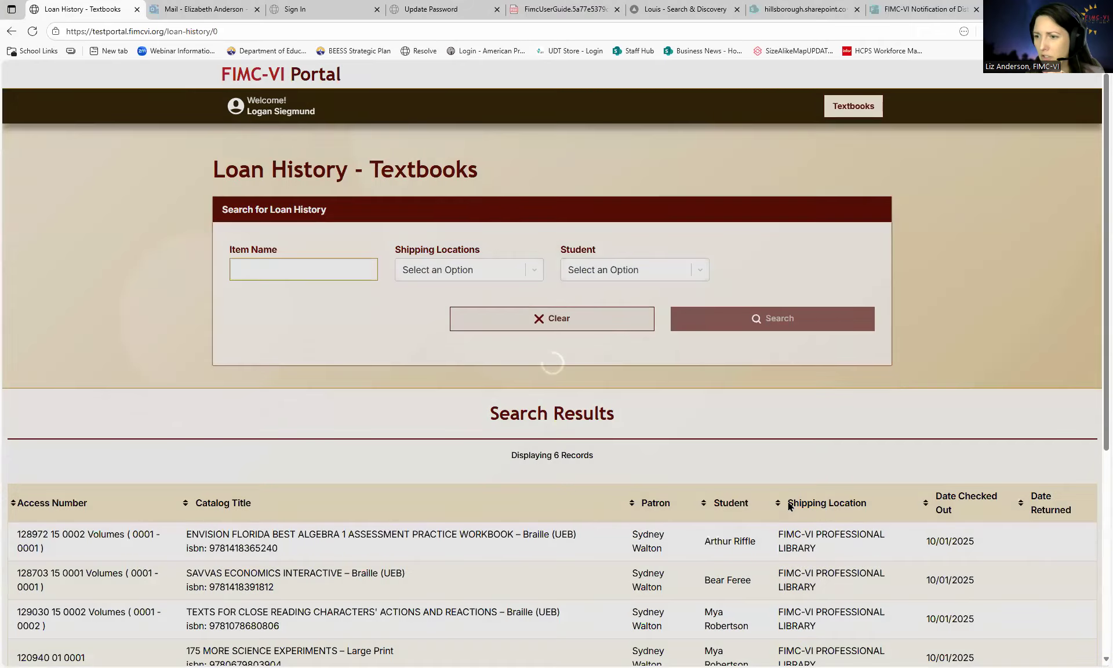
click(780, 503)
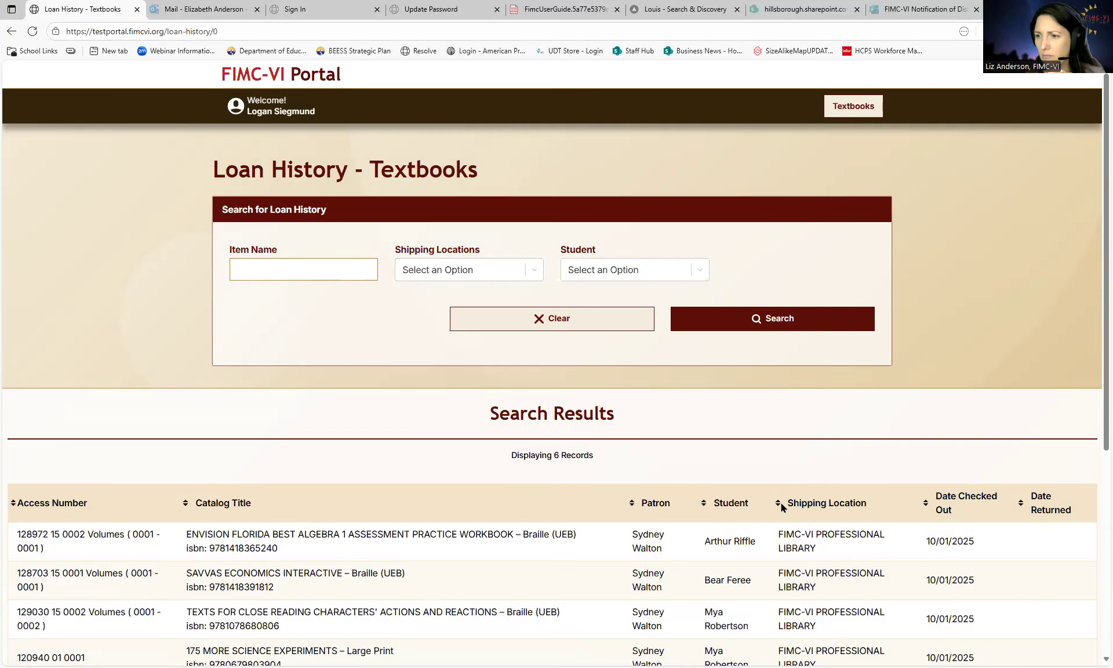
- Try the Item Name search field and browse the Student filter list without choosing
click(292, 272)
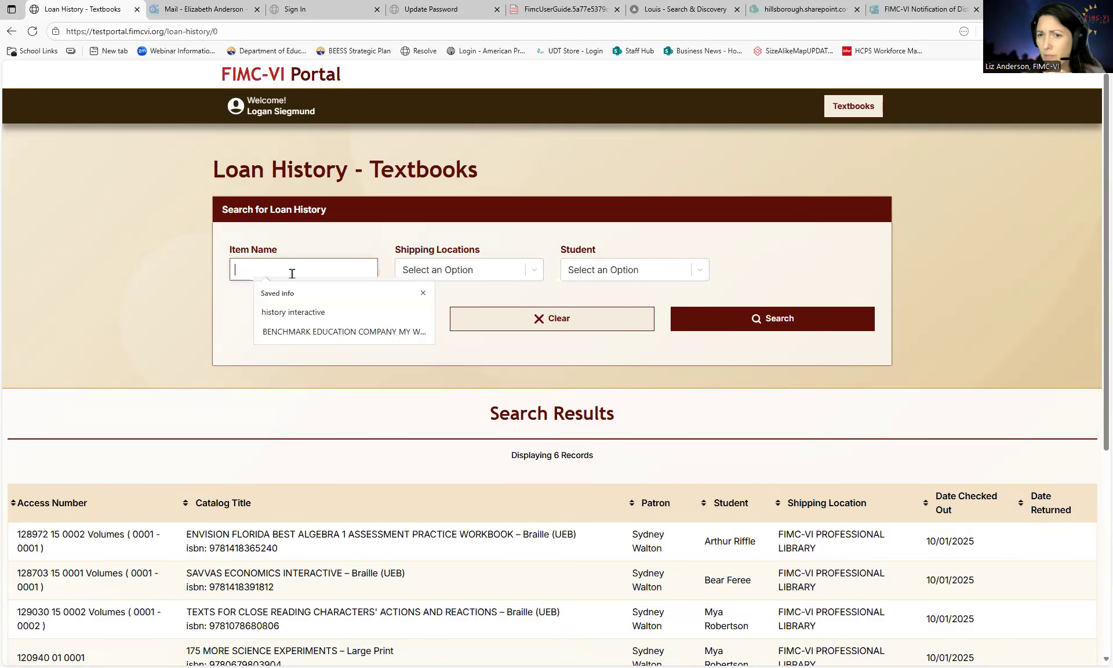
click(701, 270)
click(755, 273)
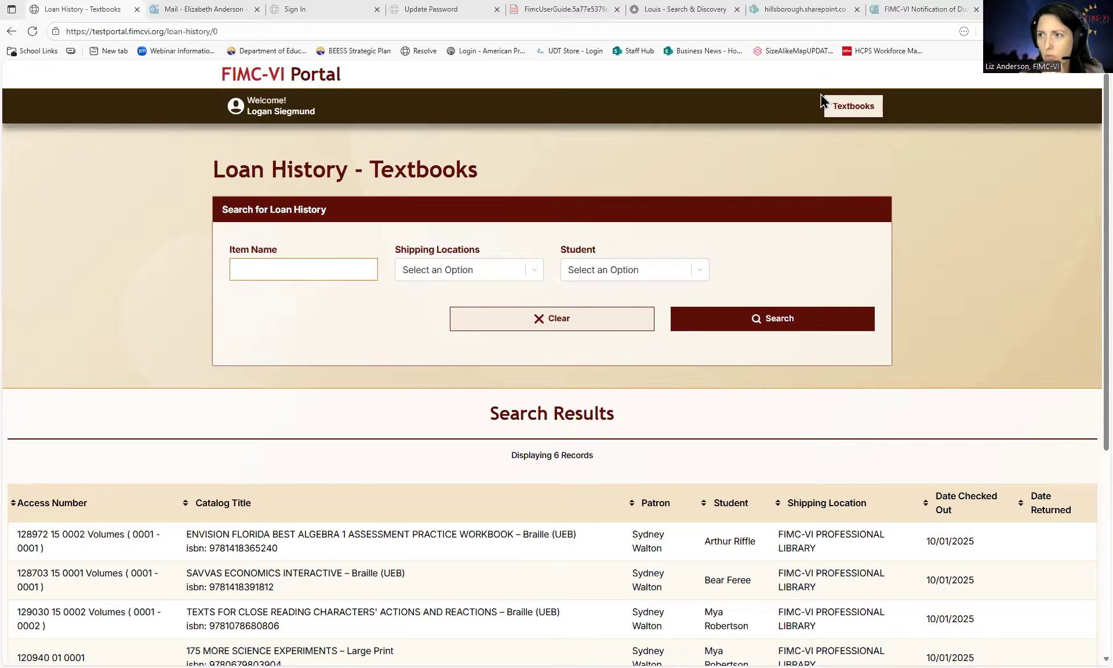
- Navigate from Textbooks back to the Dashboard and look over its Resources and Administration tiles
click(856, 112)
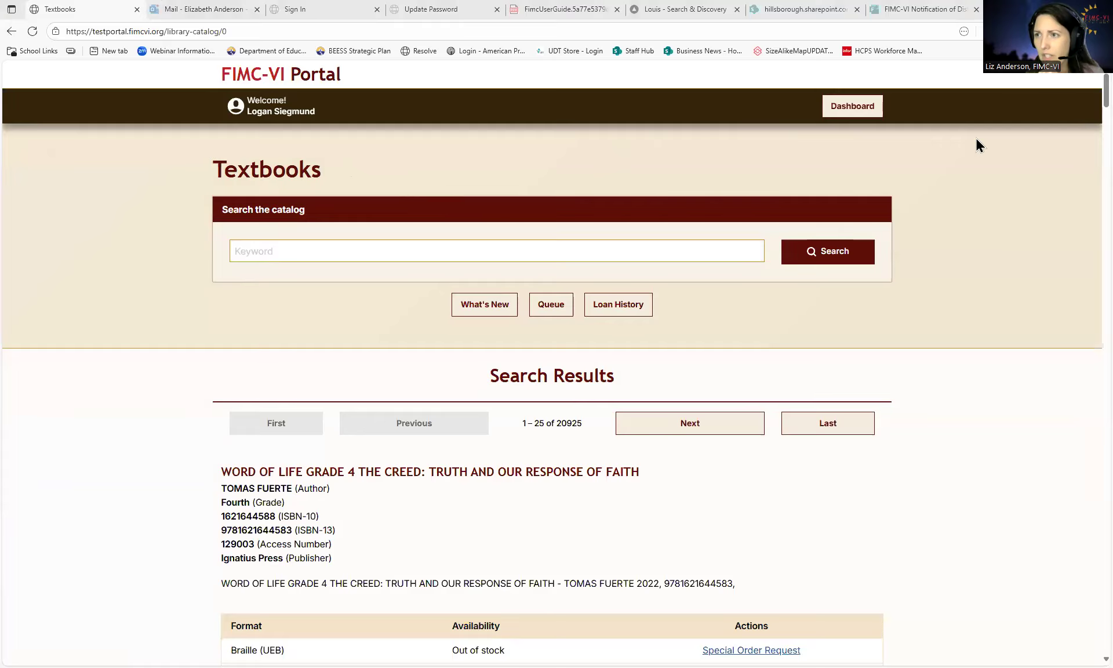
click(875, 113)
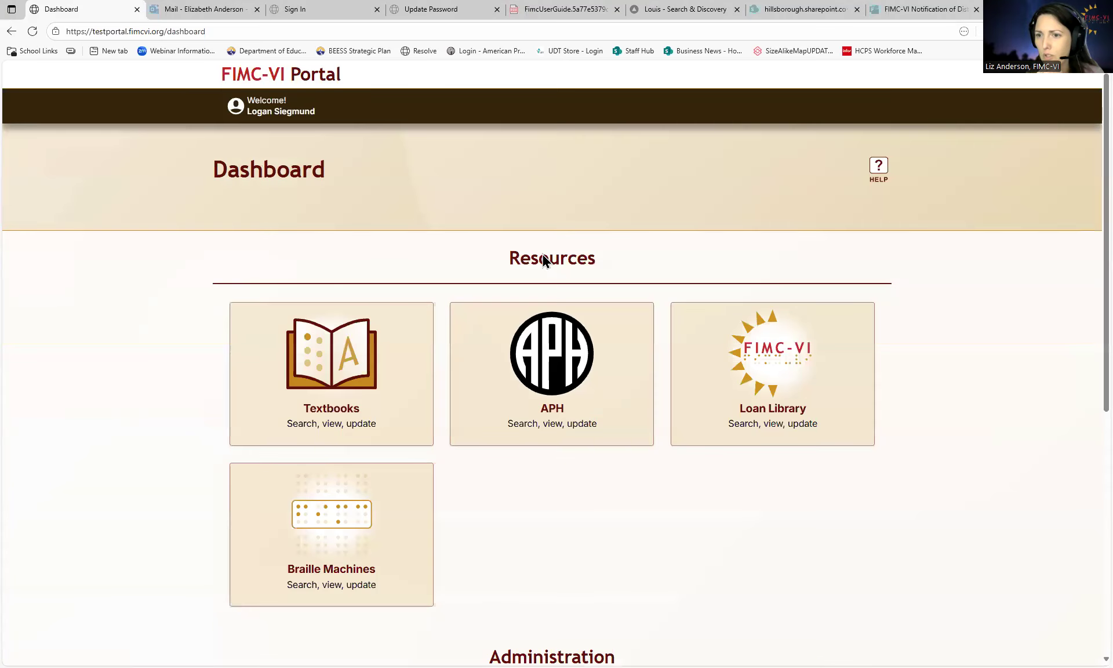
scroll(423, 458, down, 5)
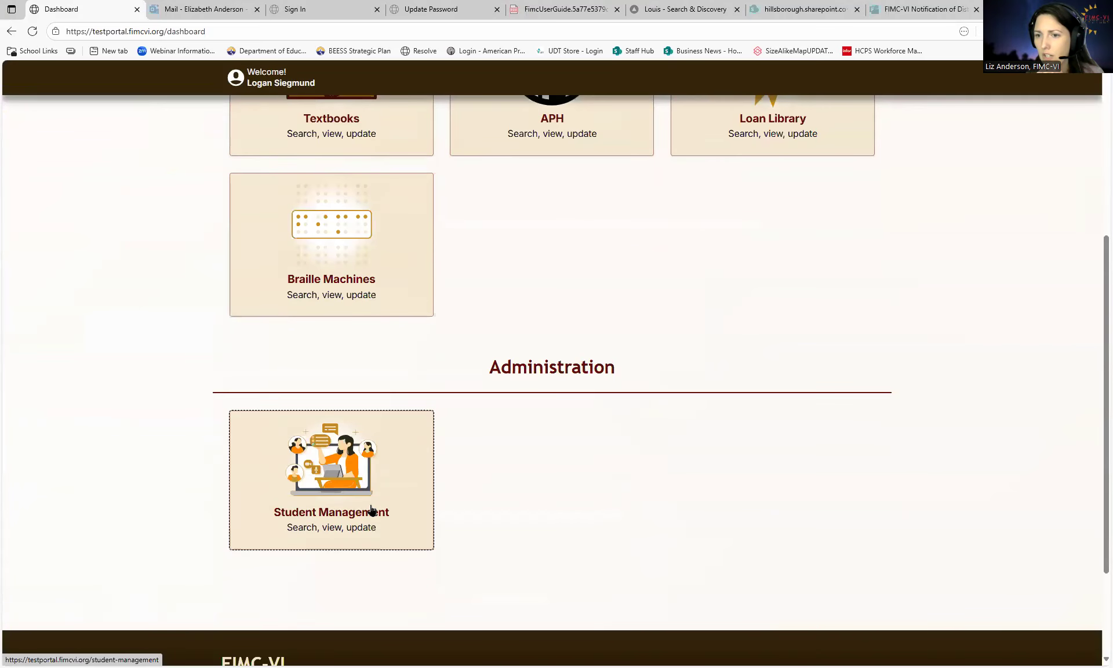
scroll(428, 495, up, 3)
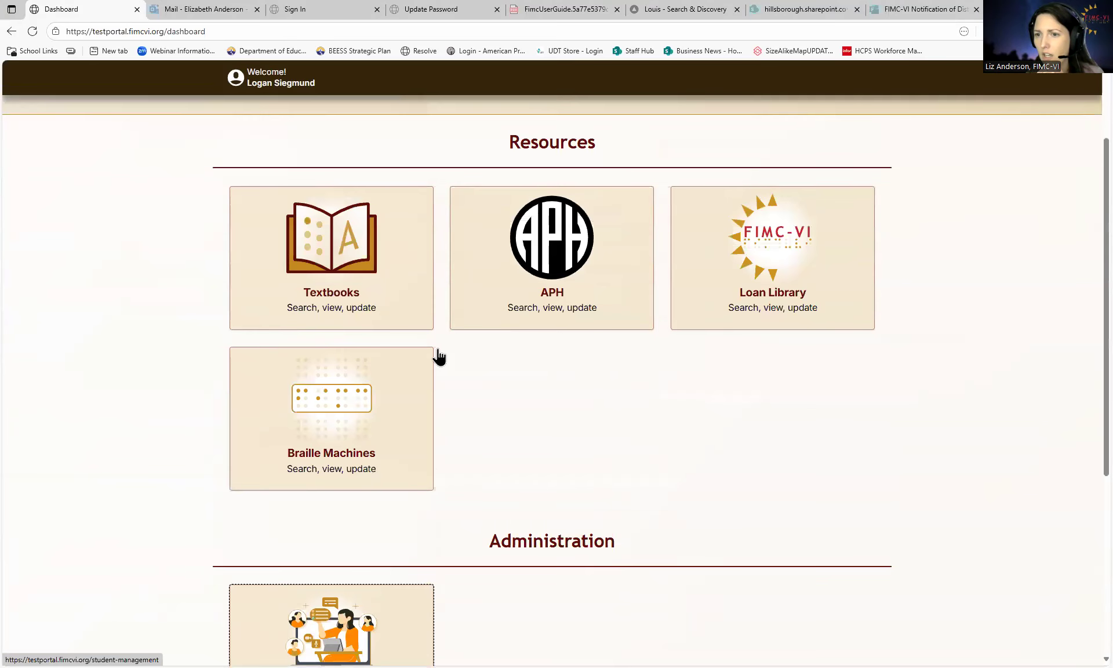
scroll(753, 324, up, 2)
click(878, 175)
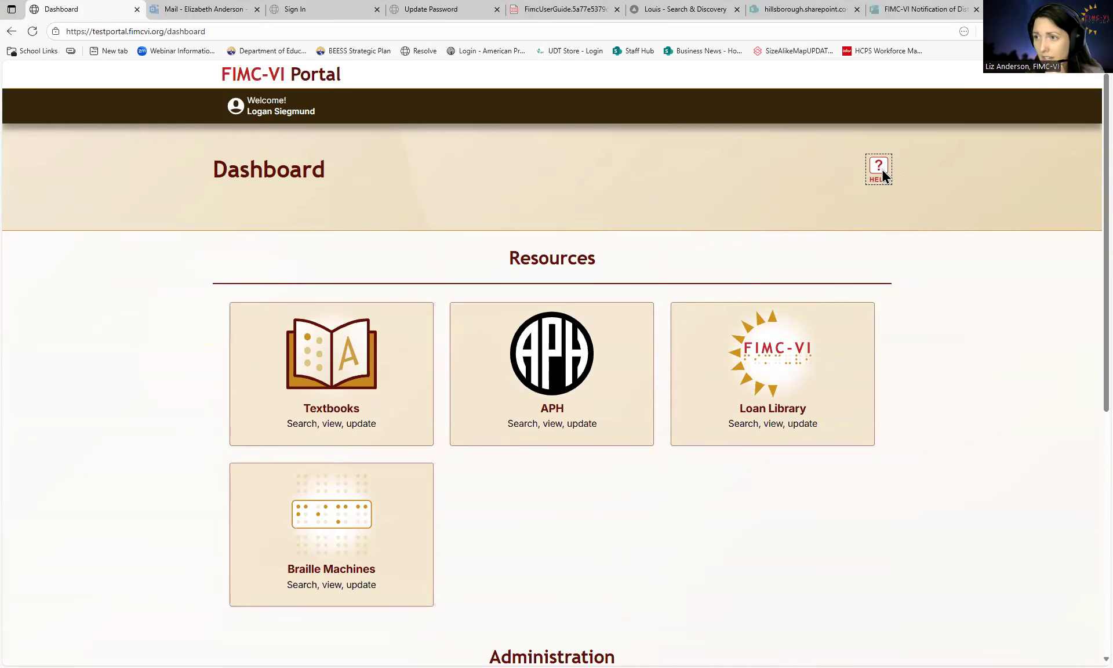
- Open the FIMC-VI Portal User Guide PDF and jump to the Update a Student's Profile section
click(880, 173)
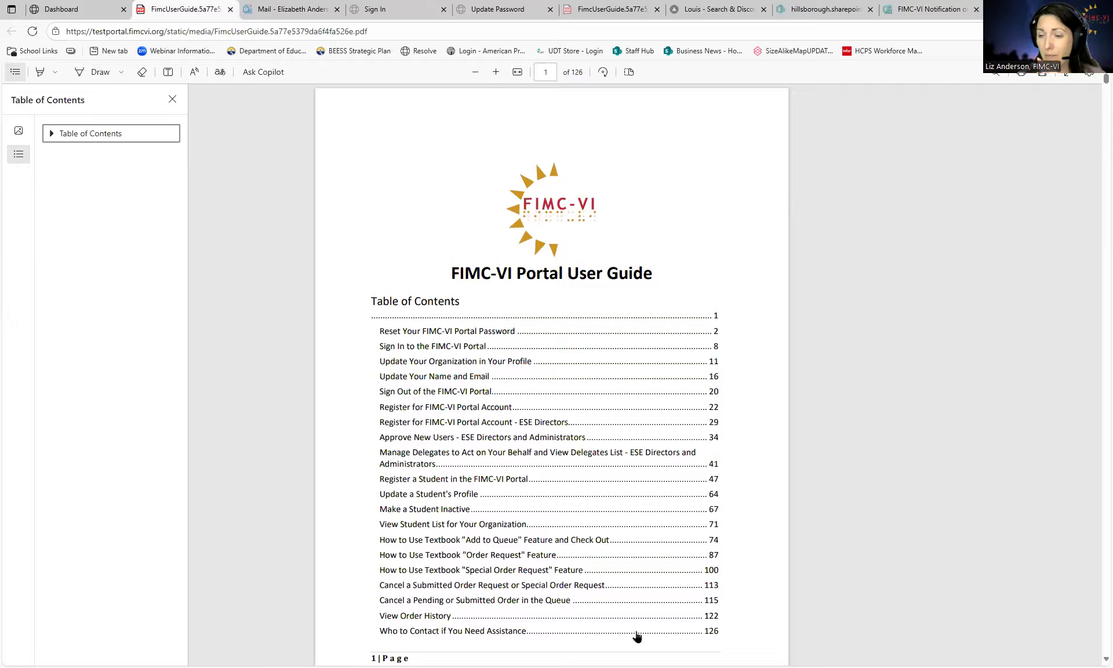
scroll(652, 613, down, 10)
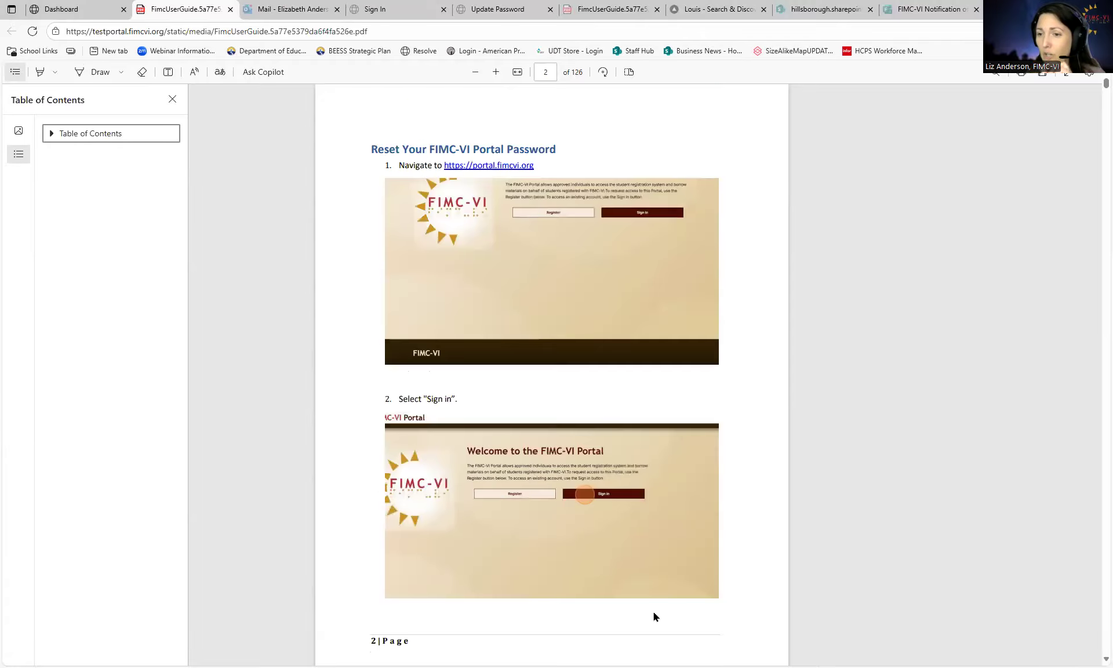
scroll(653, 611, up, 10)
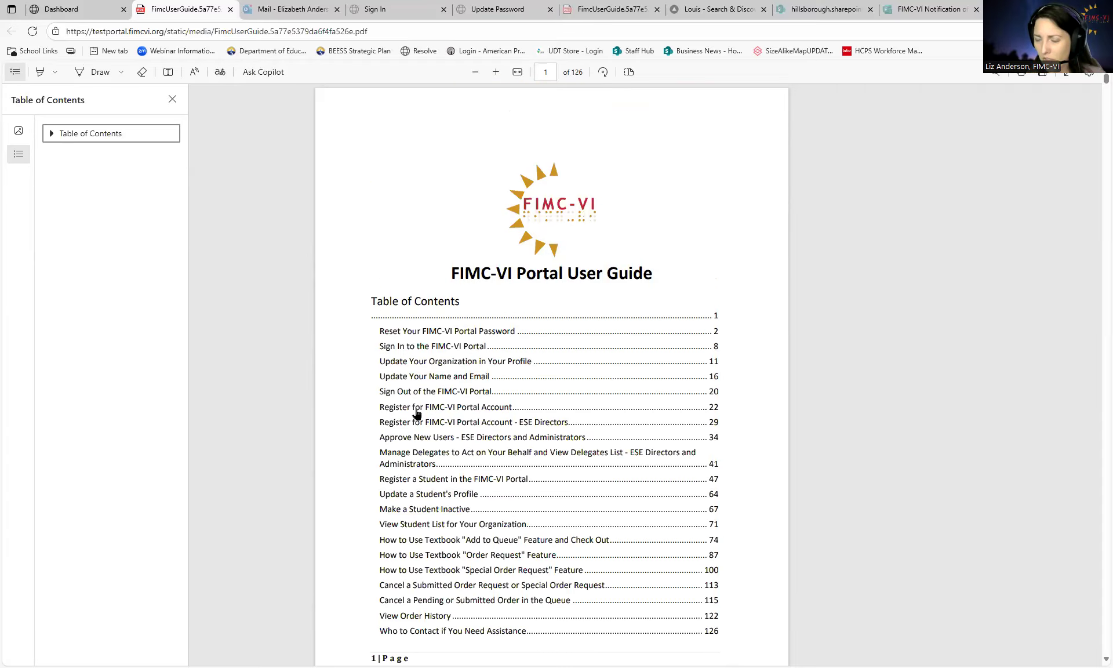
click(420, 496)
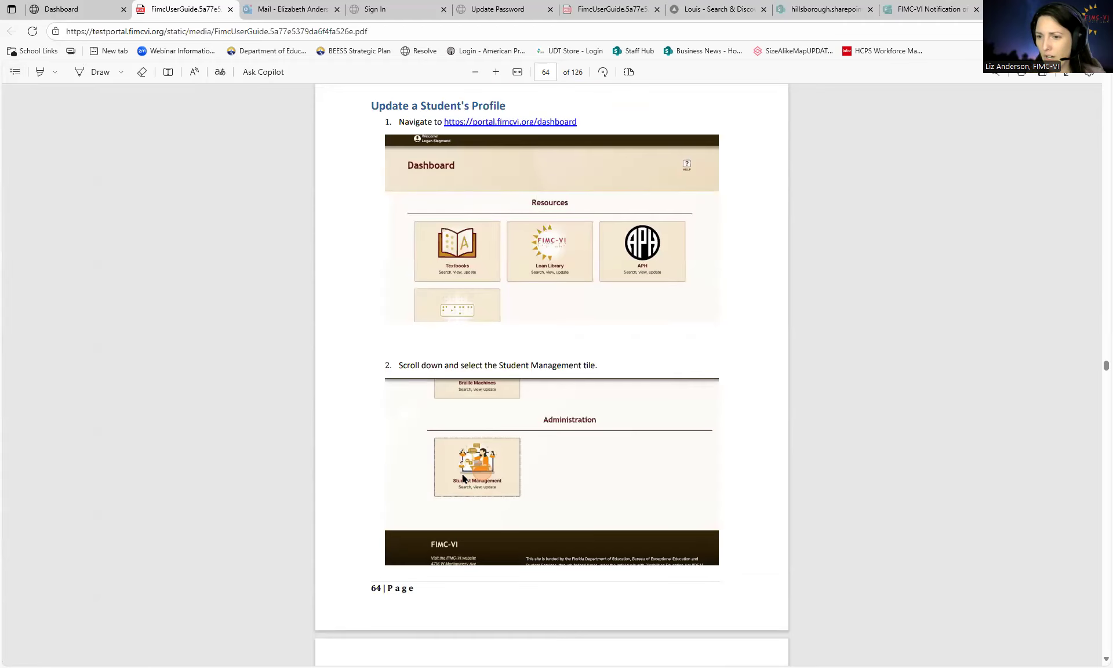
scroll(493, 500, up, 13)
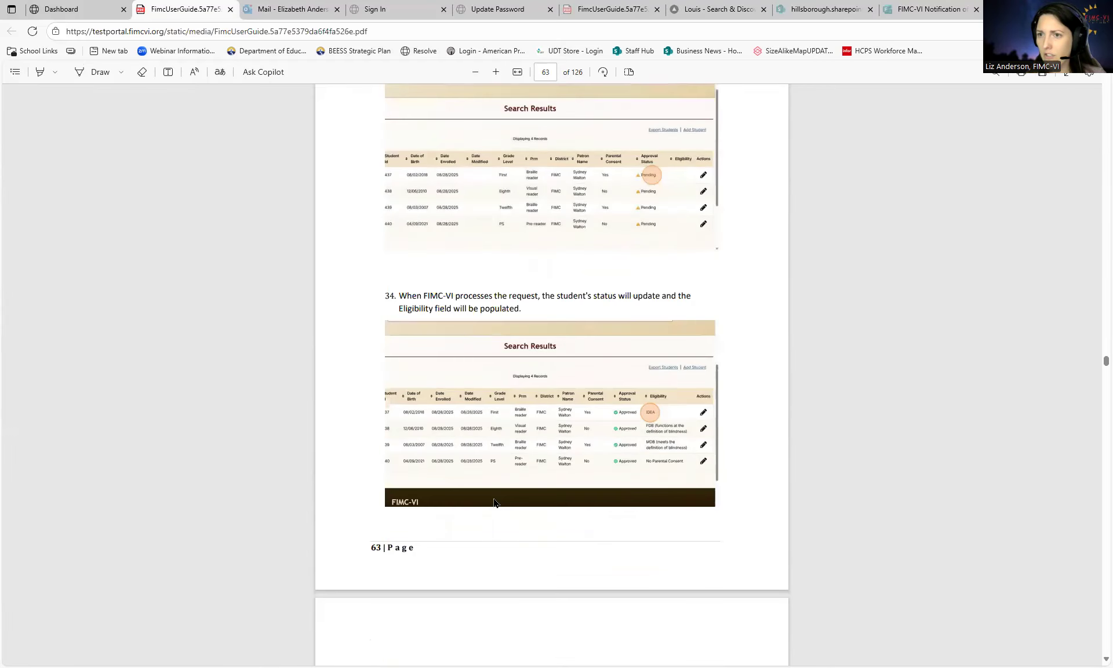
scroll(495, 502, up, 11)
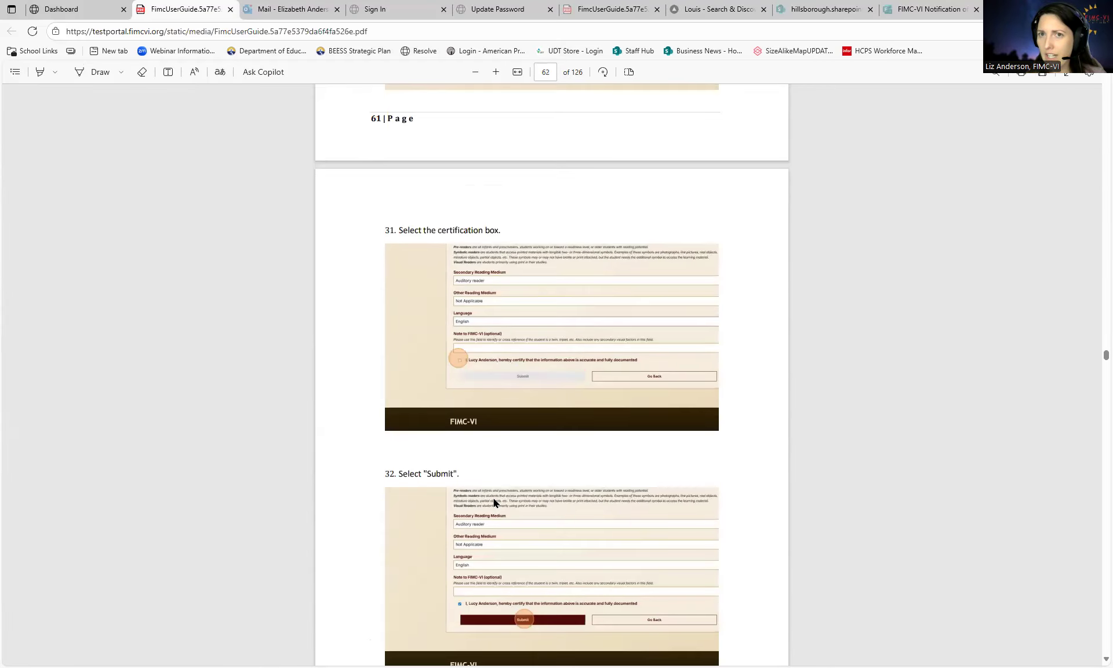
scroll(492, 499, up, 6)
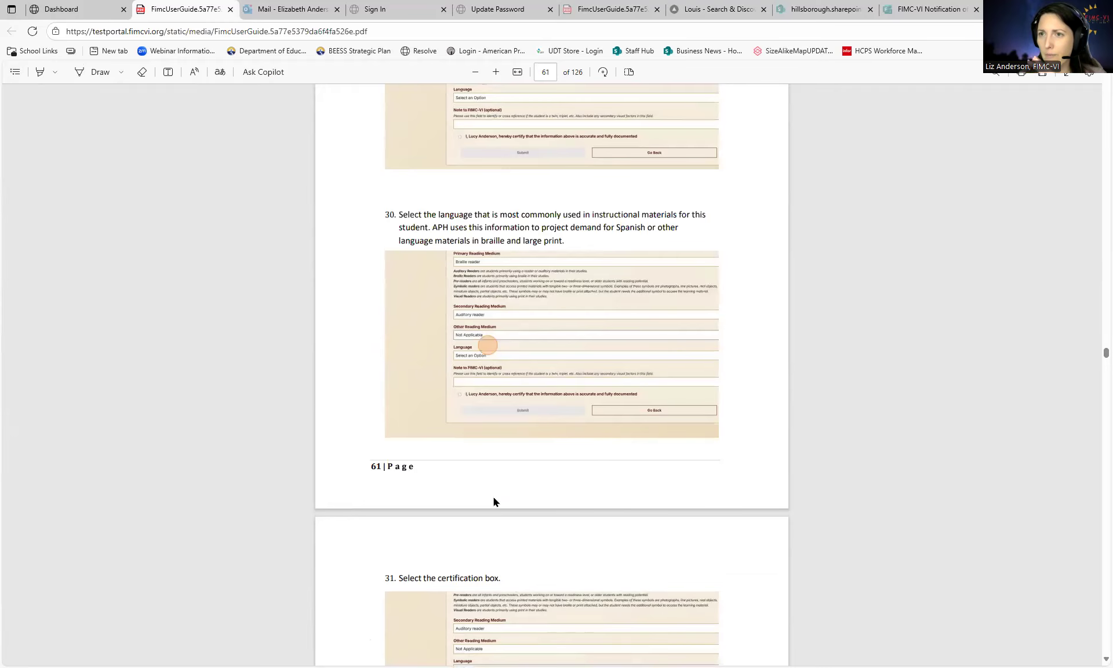
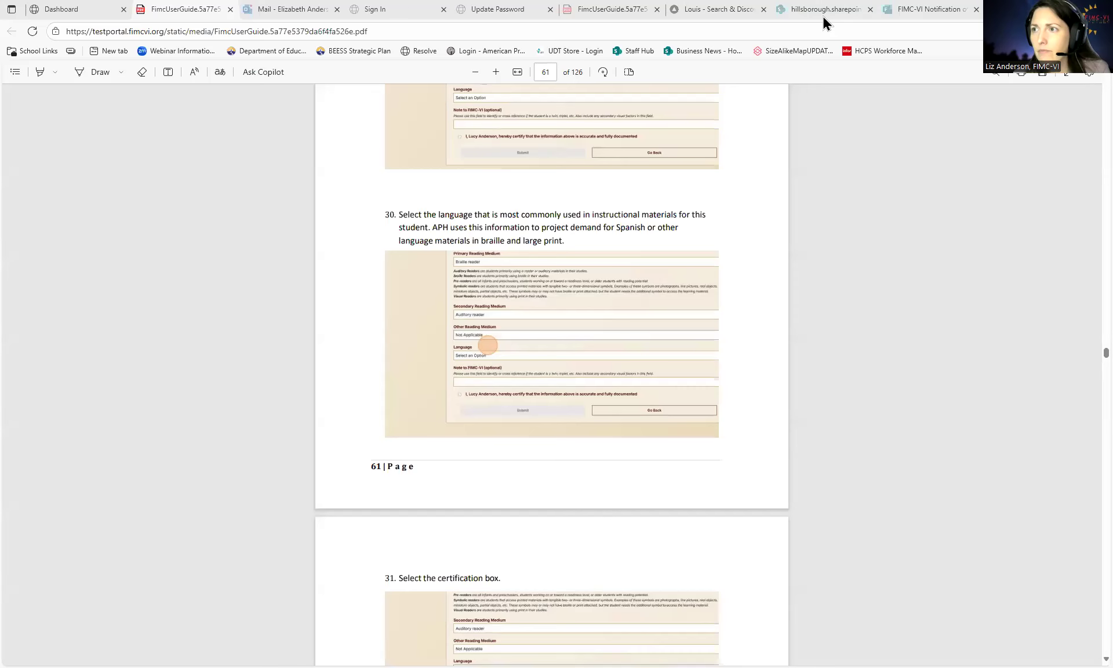
- Switch to the 'Louis - Search & Discovery' page in the browser
click(704, 14)
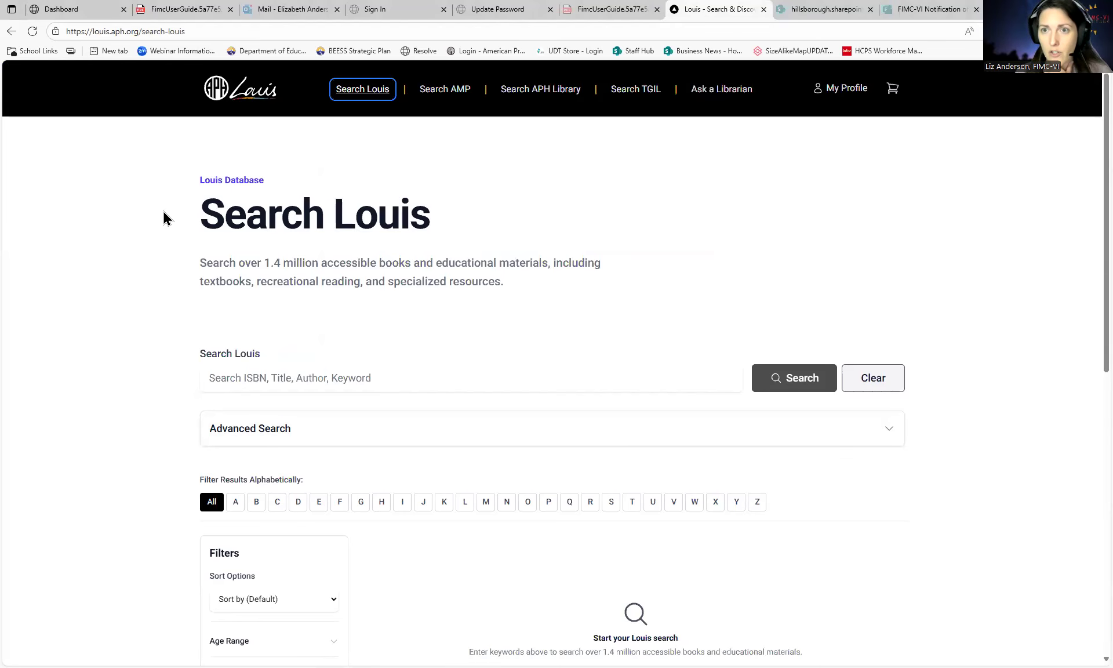
click(162, 73)
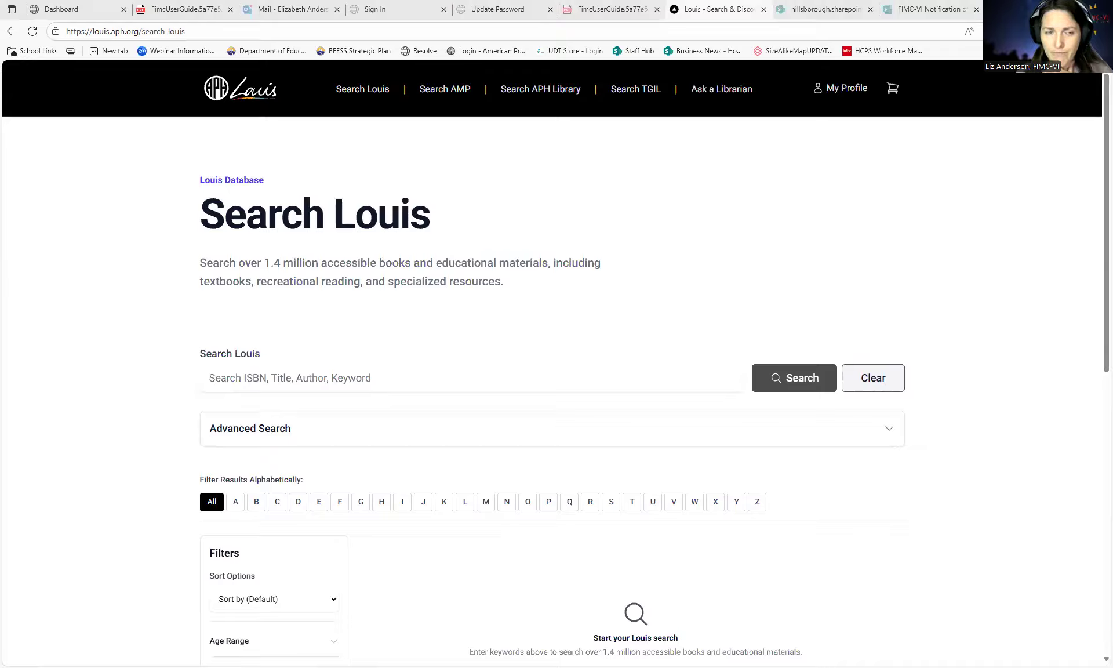
click(325, 378)
key(alt+Tab)
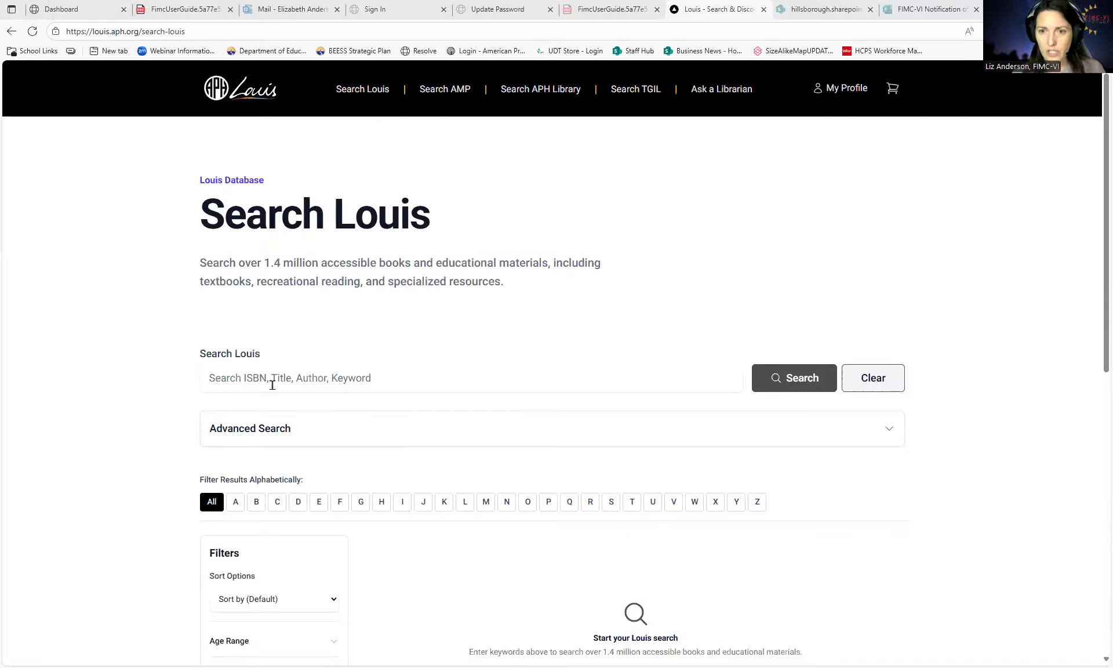
click(245, 376)
key(ctrl+v)
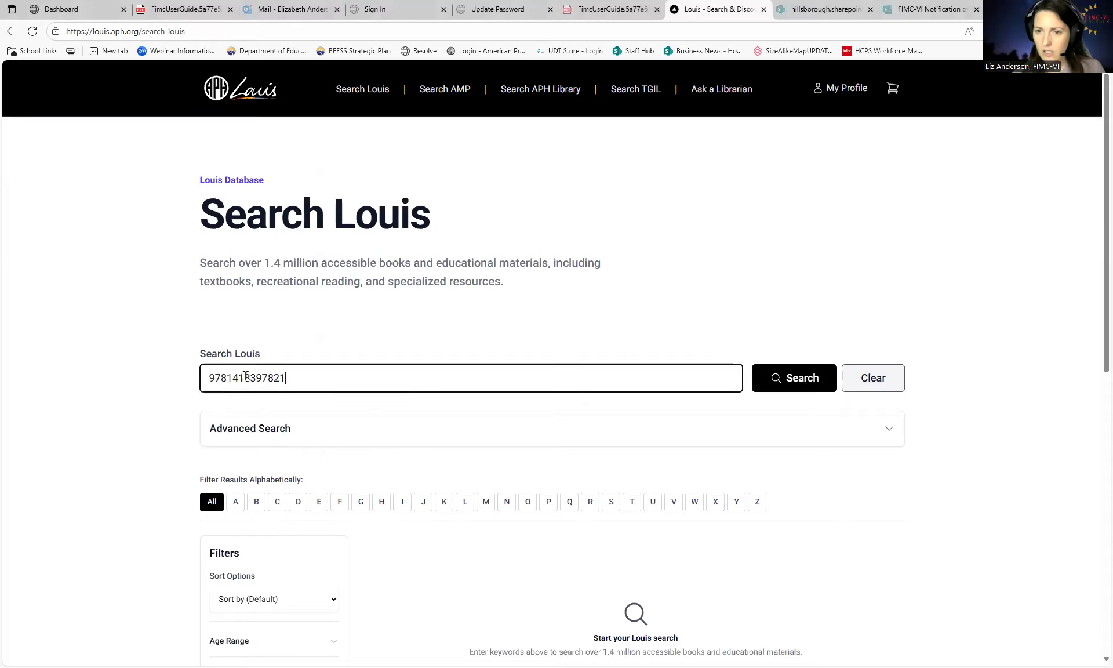
key(Return)
scroll(537, 462, down, 5)
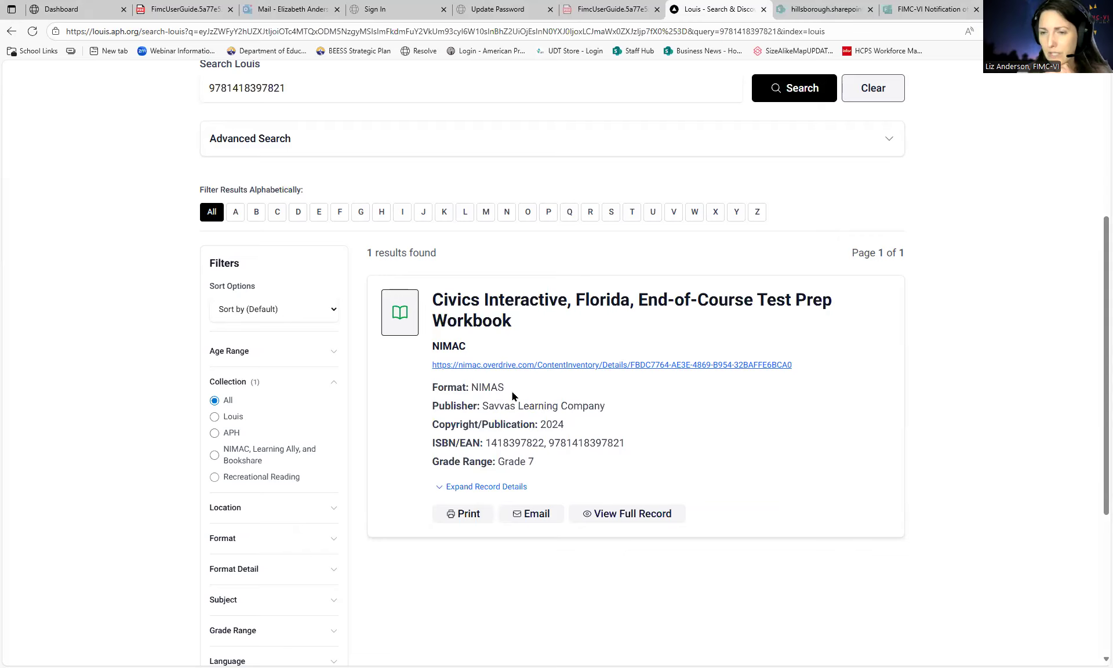
scroll(484, 415, up, 1)
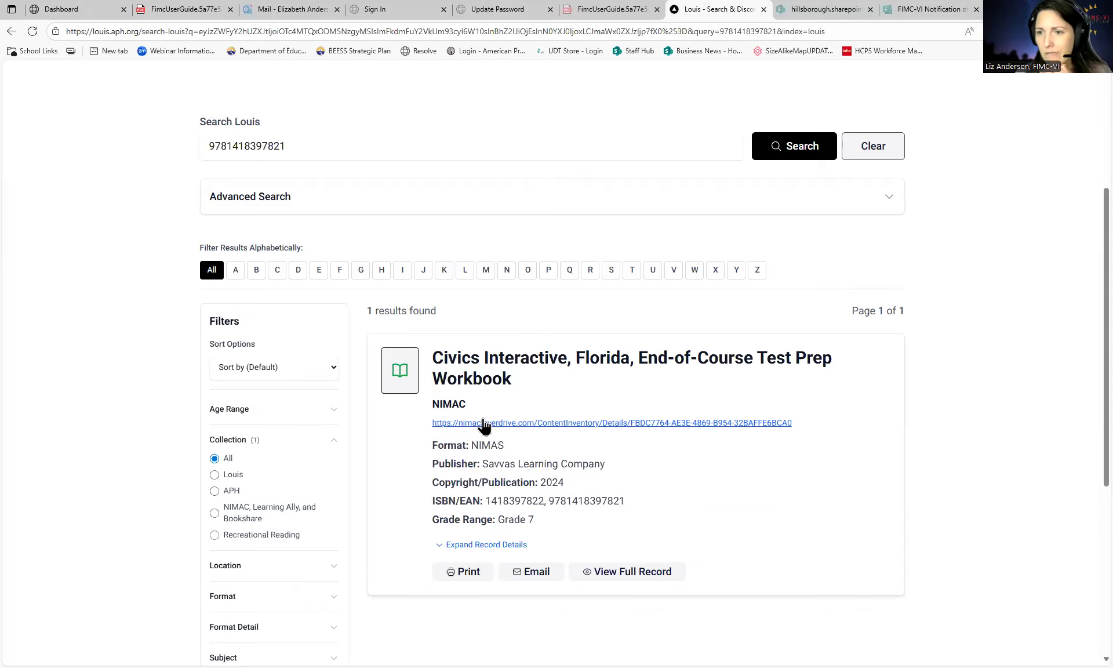
scroll(579, 436, down, 1)
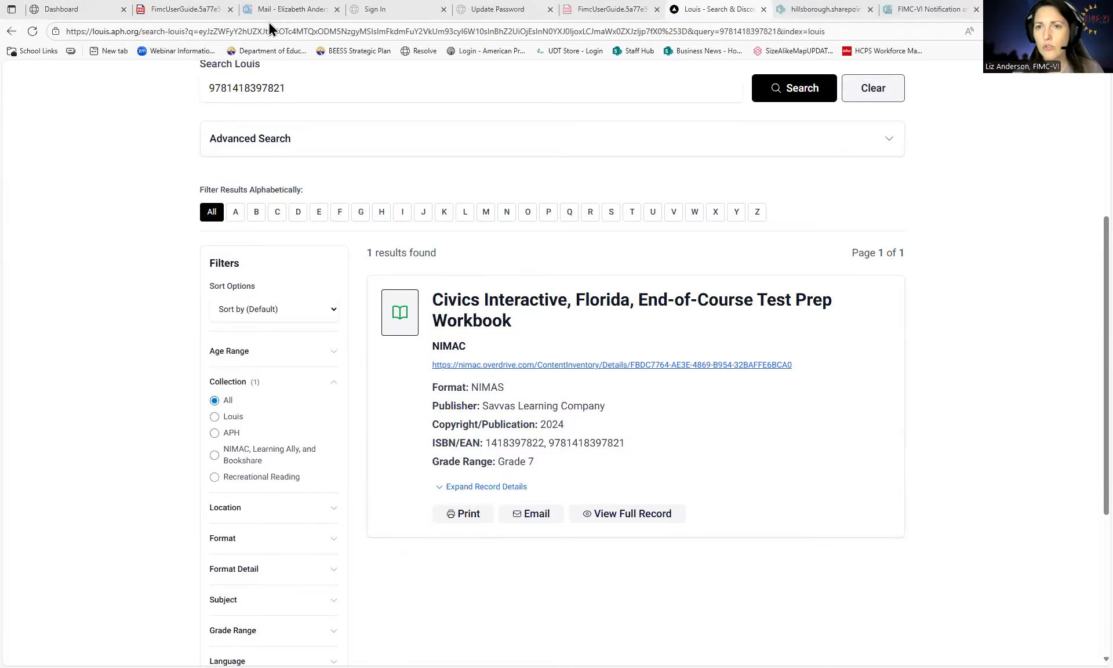
scroll(452, 217, up, 2)
drag(290, 204, 202, 186)
key(ctrl+v)
key(Return)
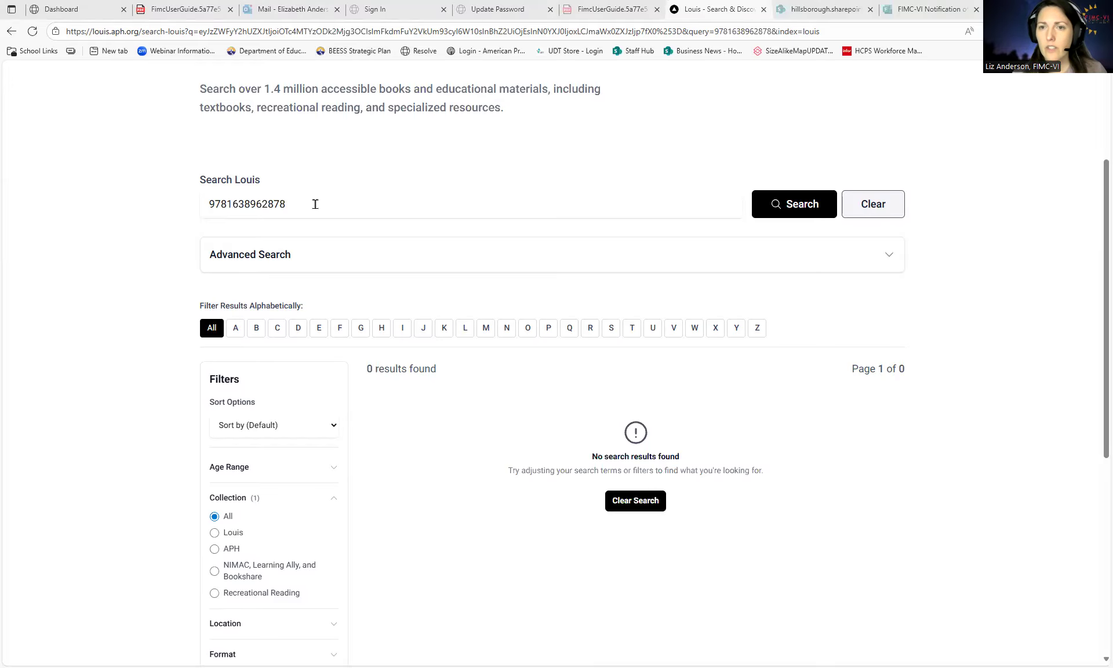
key(ctrl+a)
key(ctrl+v)
key(Return)
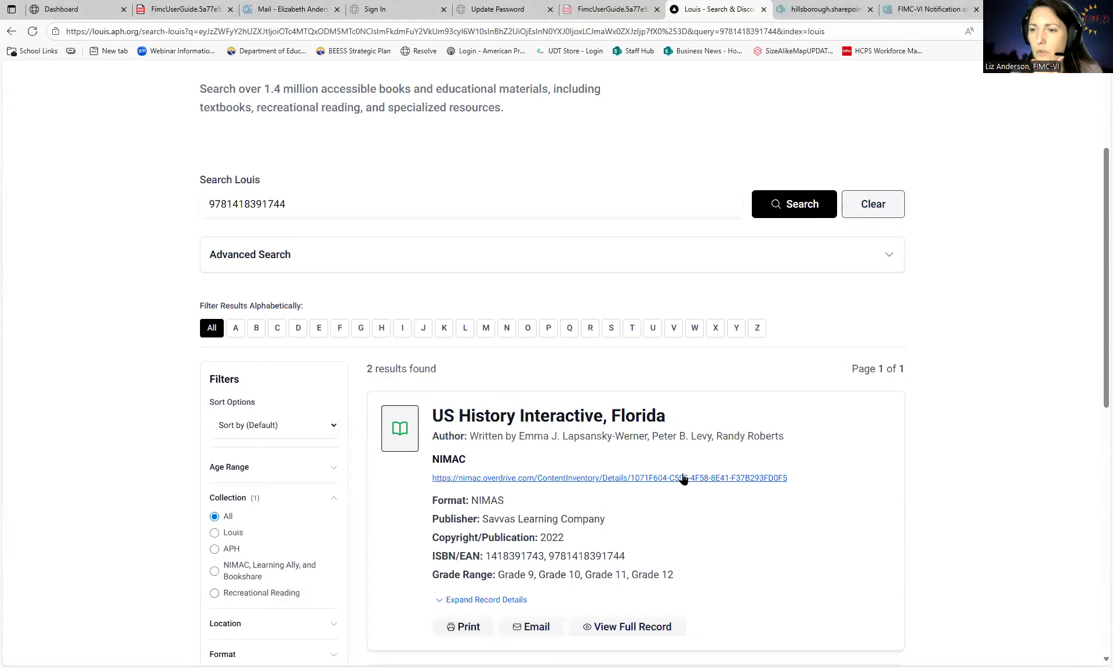
- Find the braille US History Interactive record and check its Intention status
scroll(522, 477, down, 2)
scroll(522, 477, down, 4)
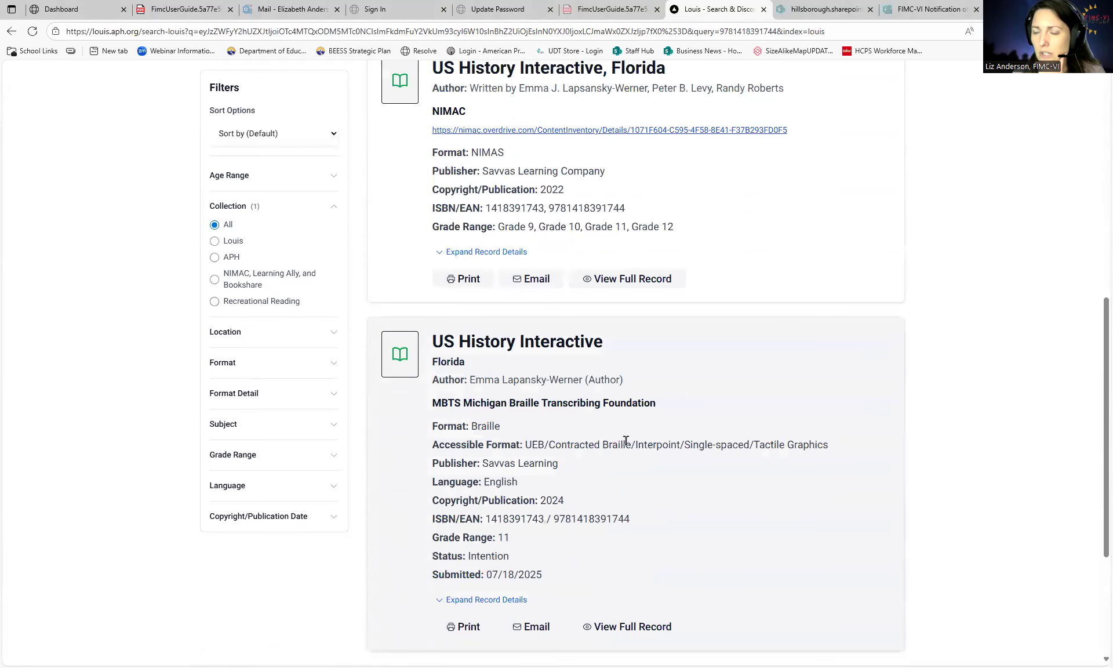
scroll(536, 427, down, 1)
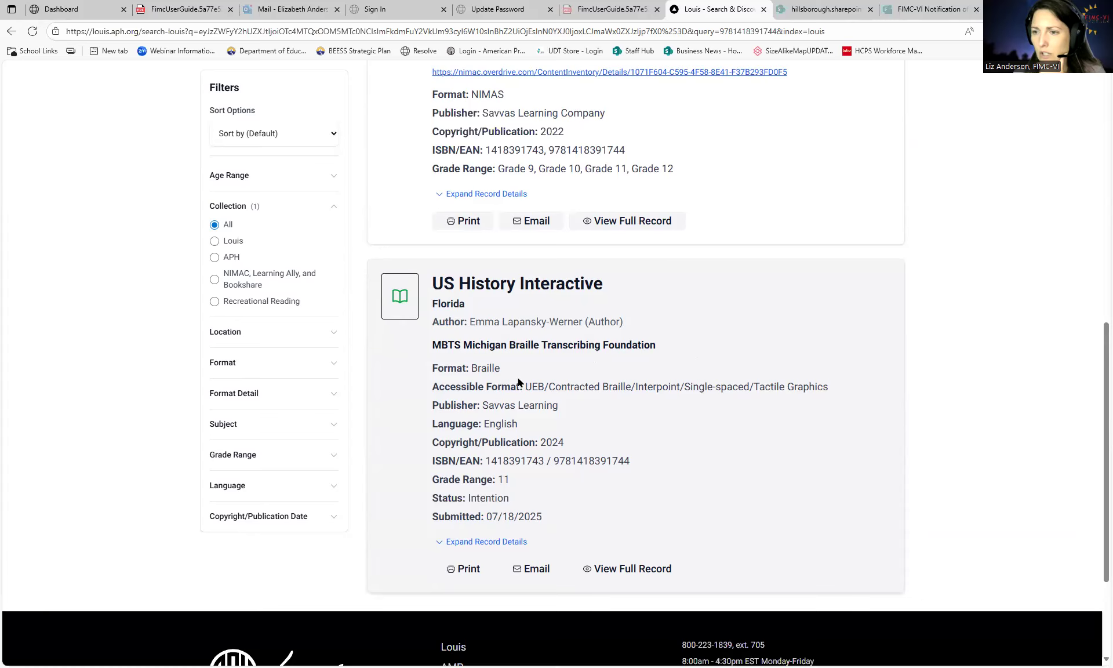
scroll(572, 408, down, 1)
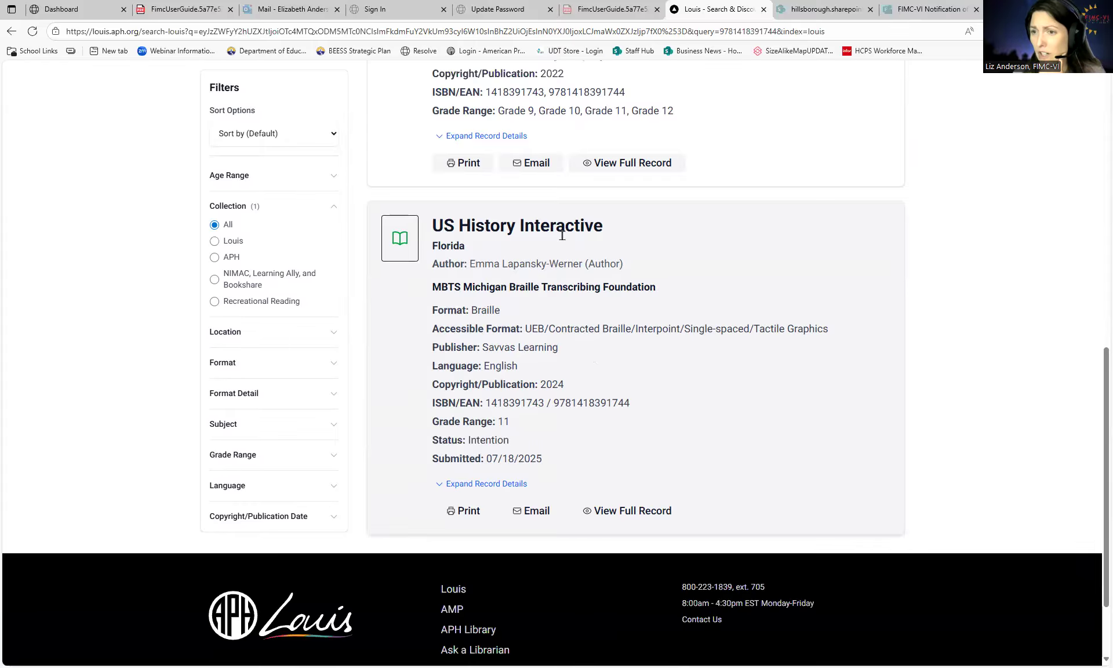
scroll(552, 384, down, 1)
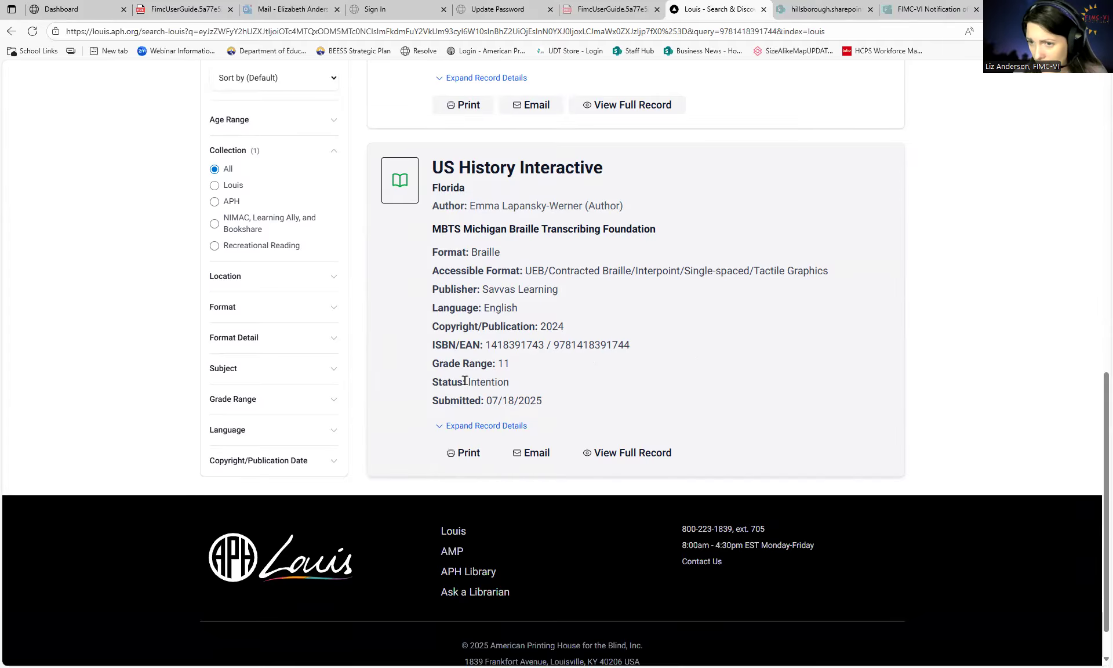
drag(516, 381, 467, 381)
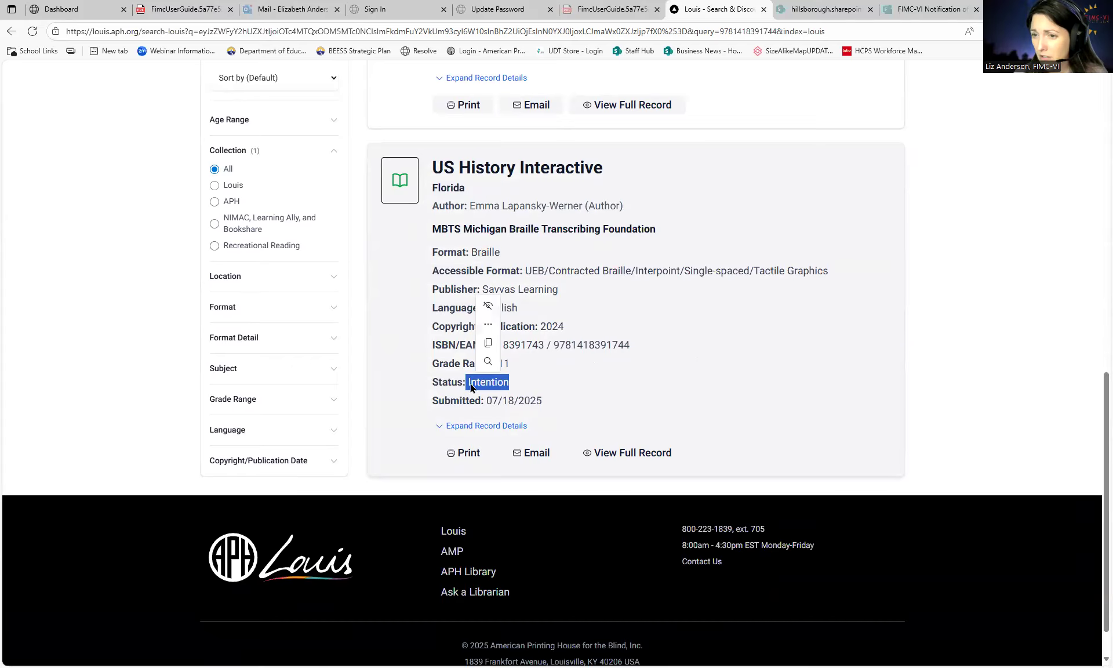
click(530, 390)
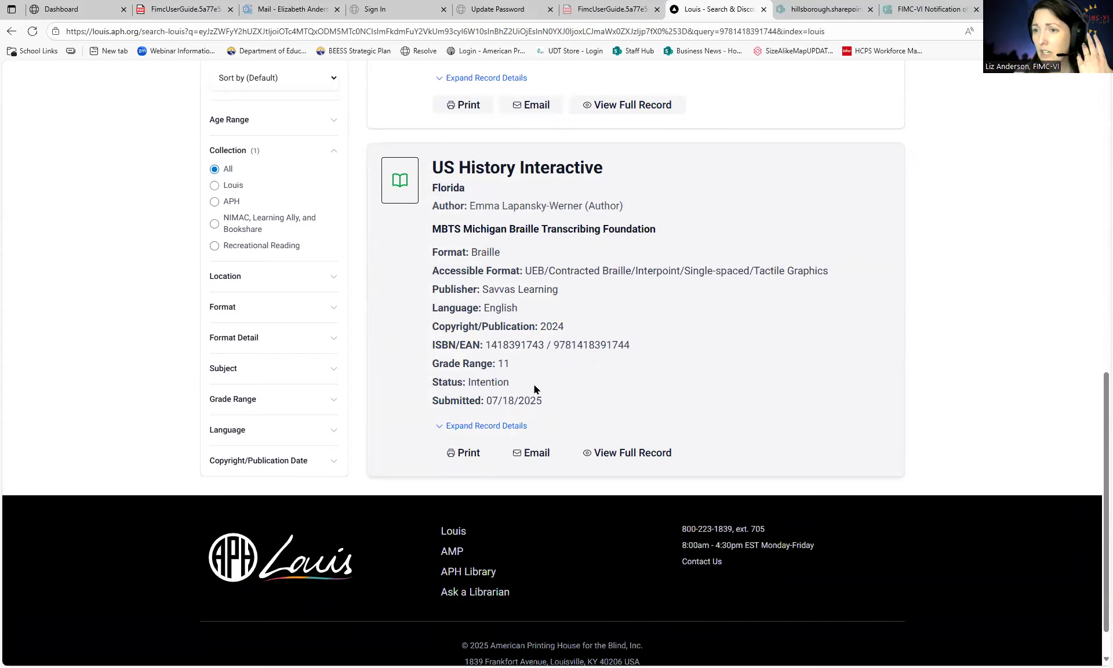
- Expand the braille record's details to review catalog number UEB-LI4577 MBTS and the transcriber's contact
click(487, 426)
scroll(579, 420, down, 1)
scroll(581, 422, down, 1)
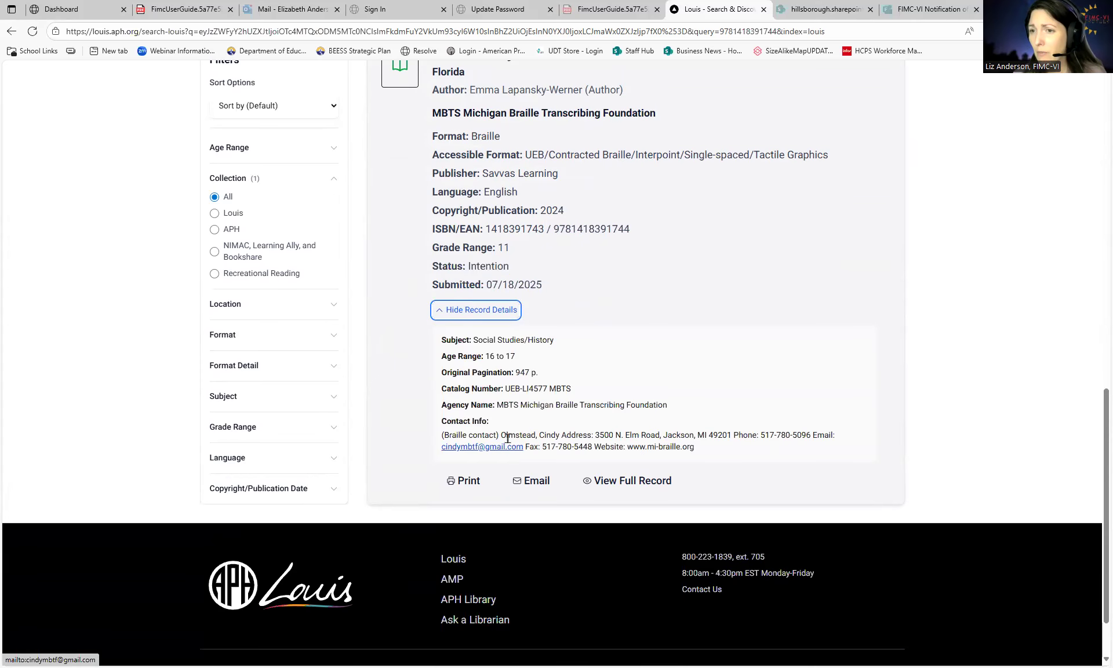
drag(551, 284, 441, 89)
scroll(508, 207, up, 3)
drag(434, 220, 566, 455)
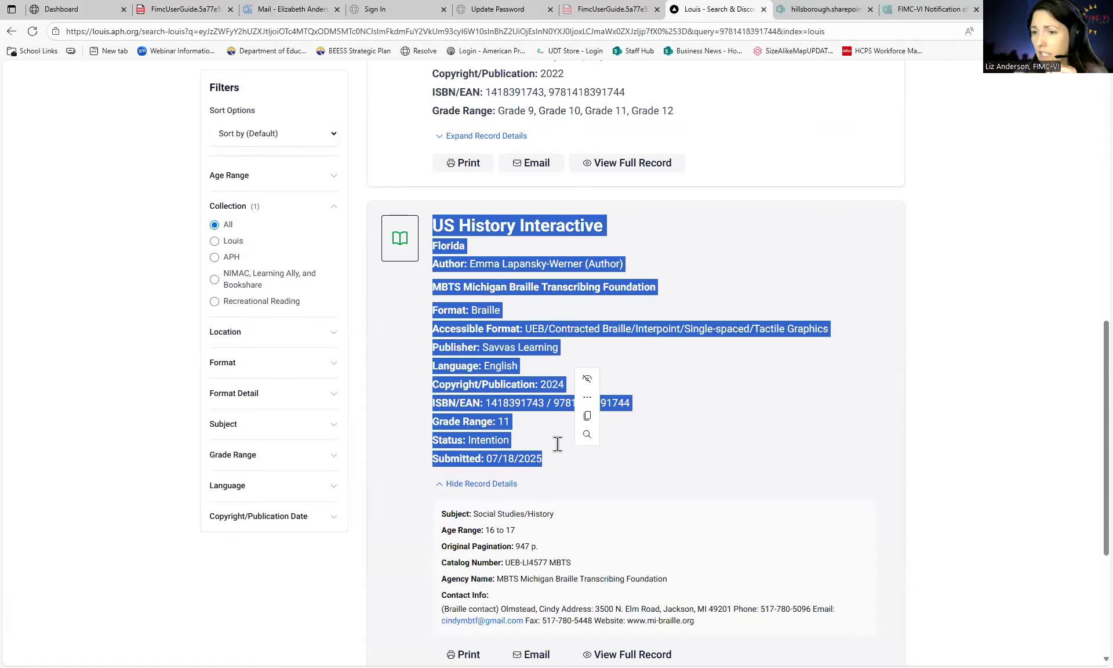
scroll(557, 444, down, 3)
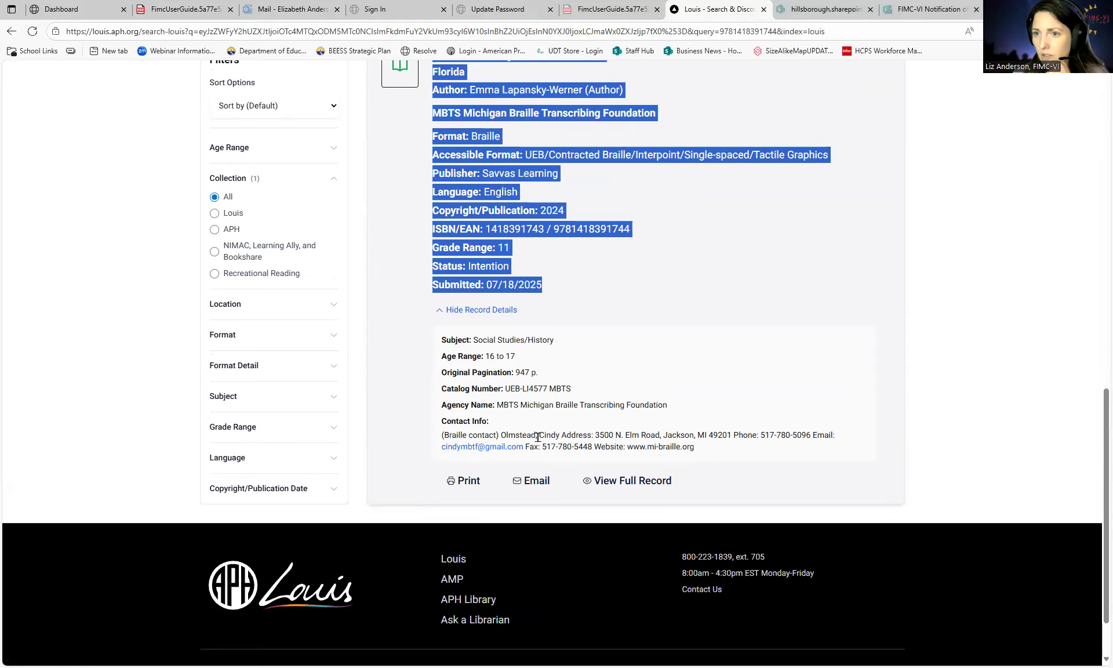
click(556, 277)
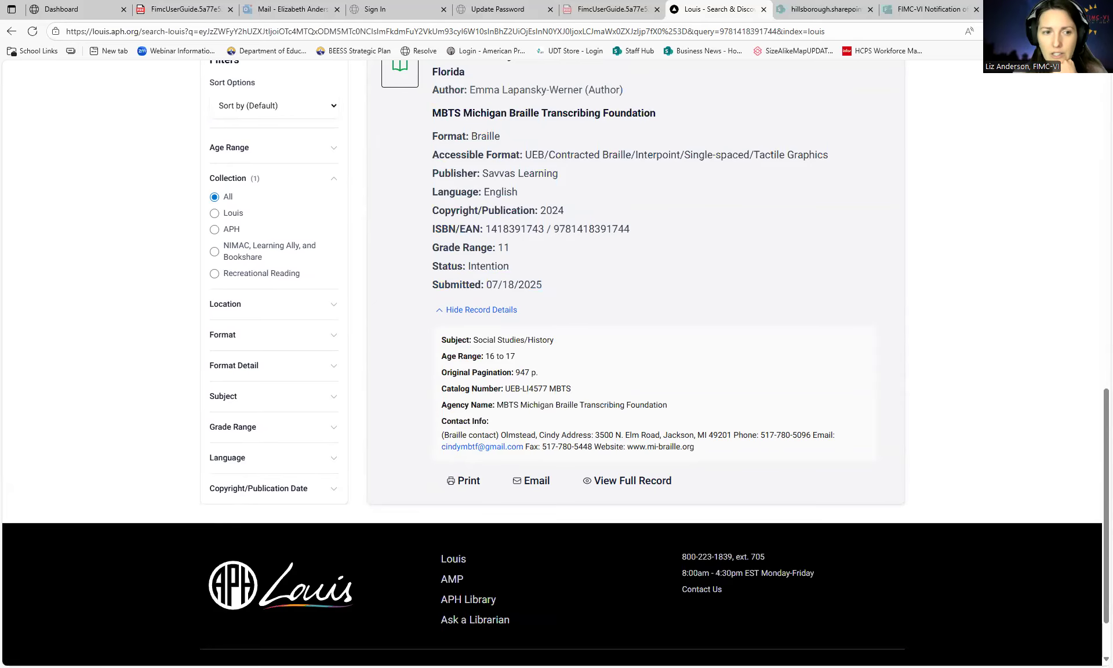
scroll(493, 261, up, 3)
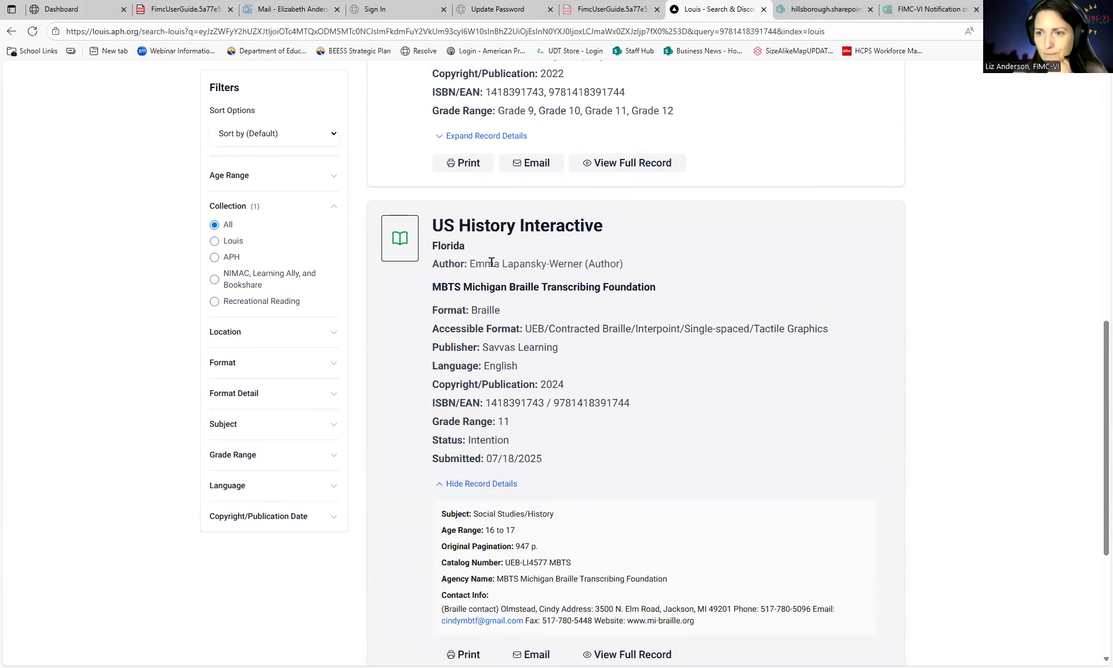
scroll(436, 310, up, 2)
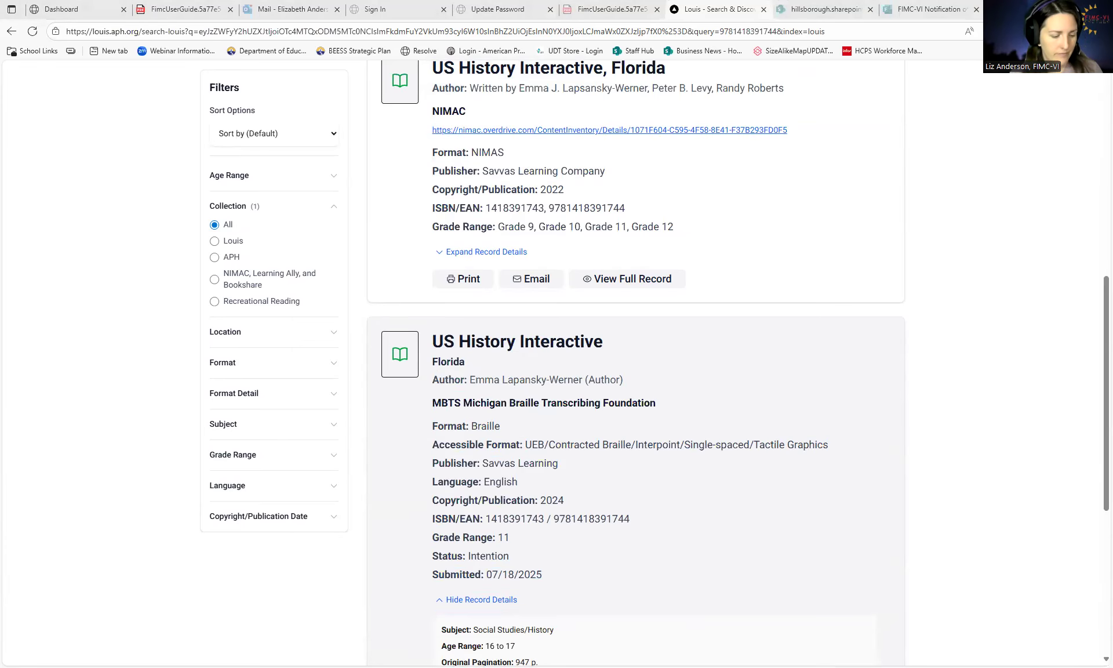
scroll(444, 174, up, 5)
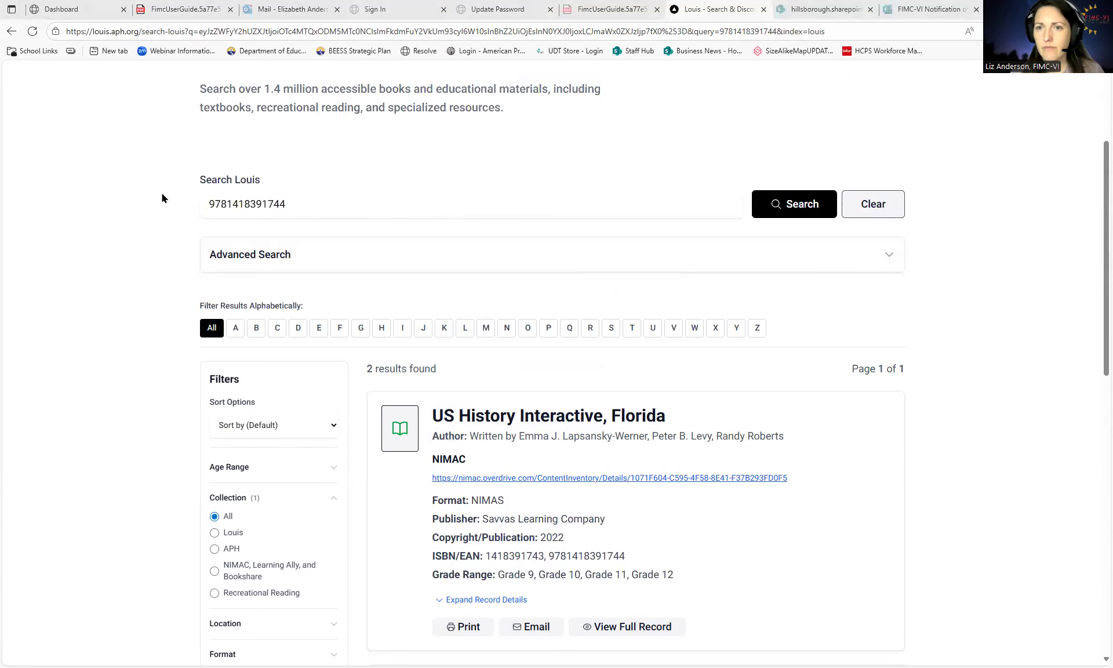
key(ctrl+a)
key(ctrl+v)
key(Return)
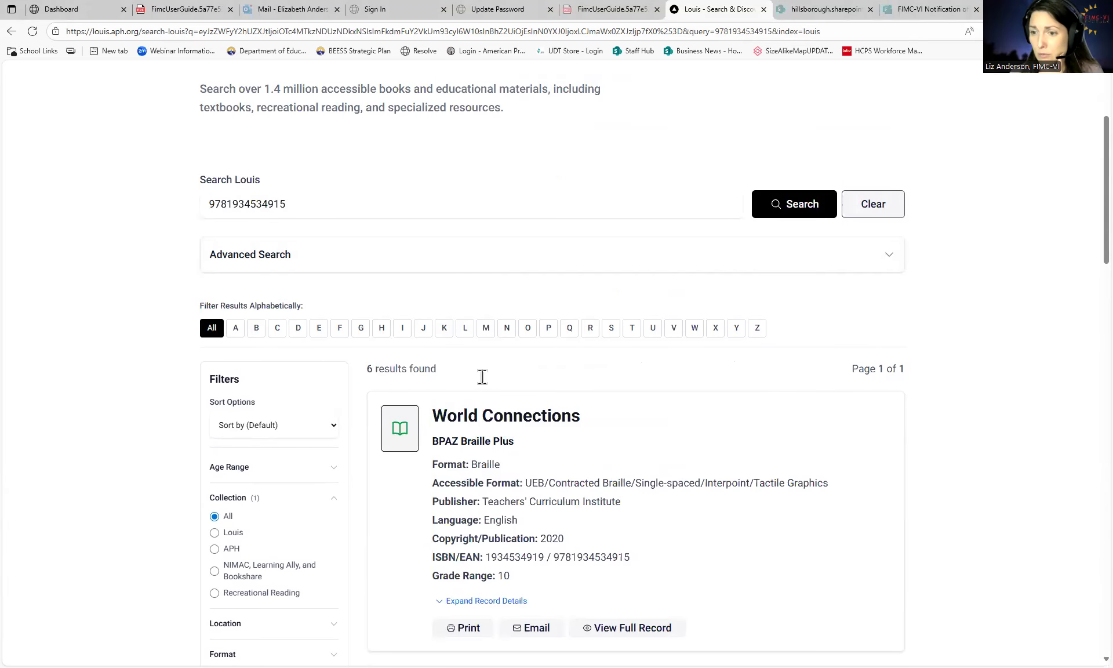
scroll(482, 377, down, 1)
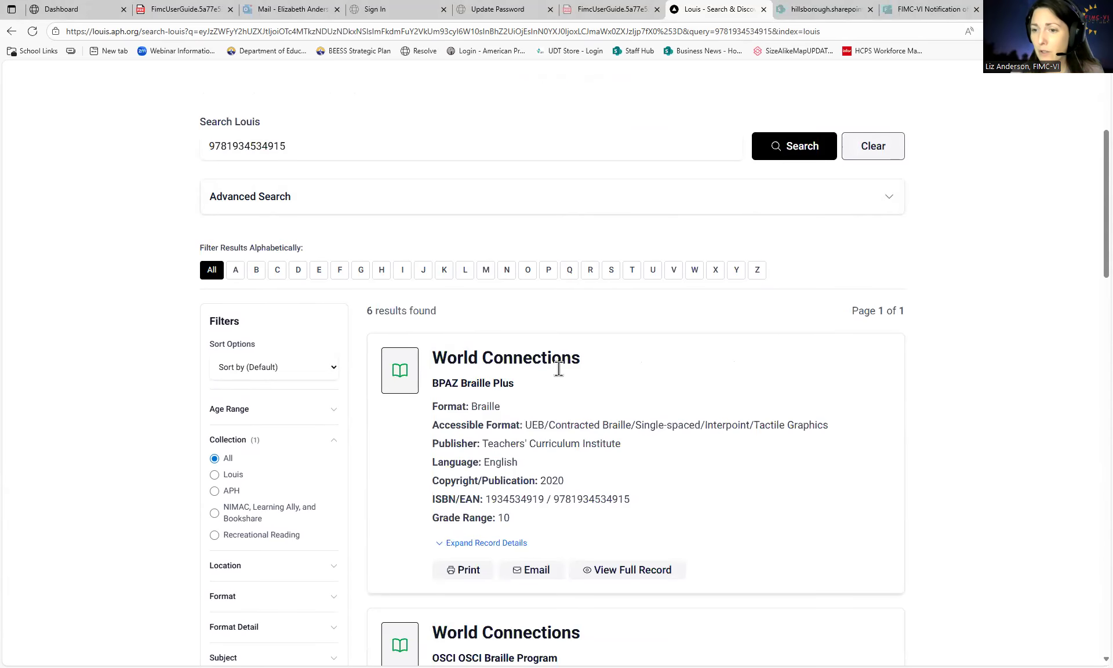
scroll(559, 369, down, 1)
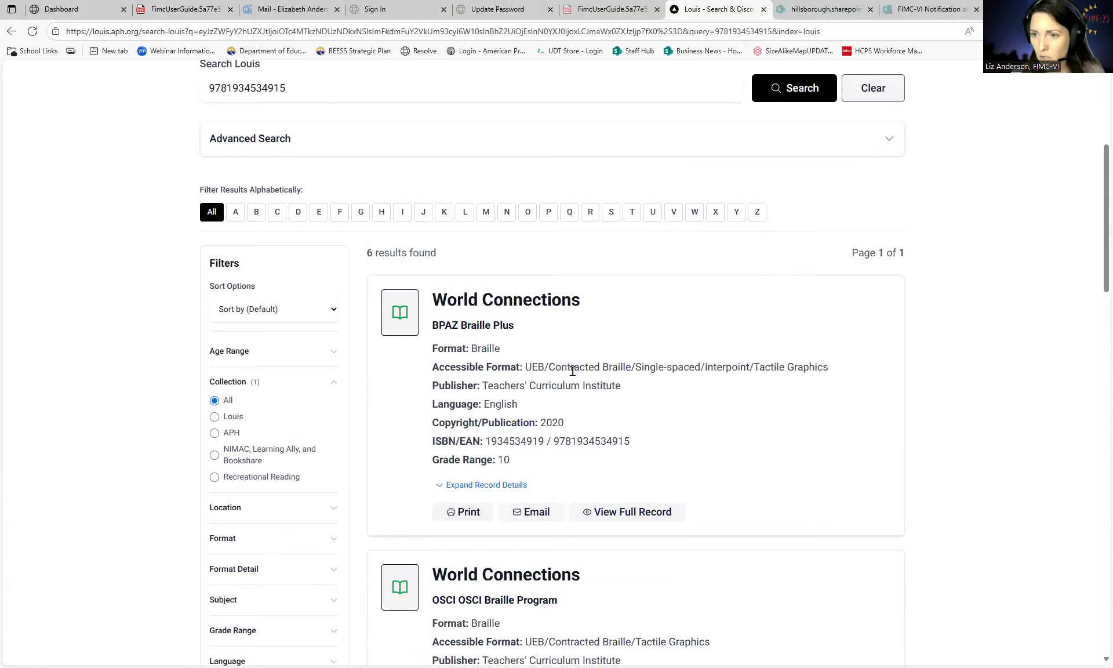
scroll(572, 371, down, 3)
scroll(572, 370, down, 1)
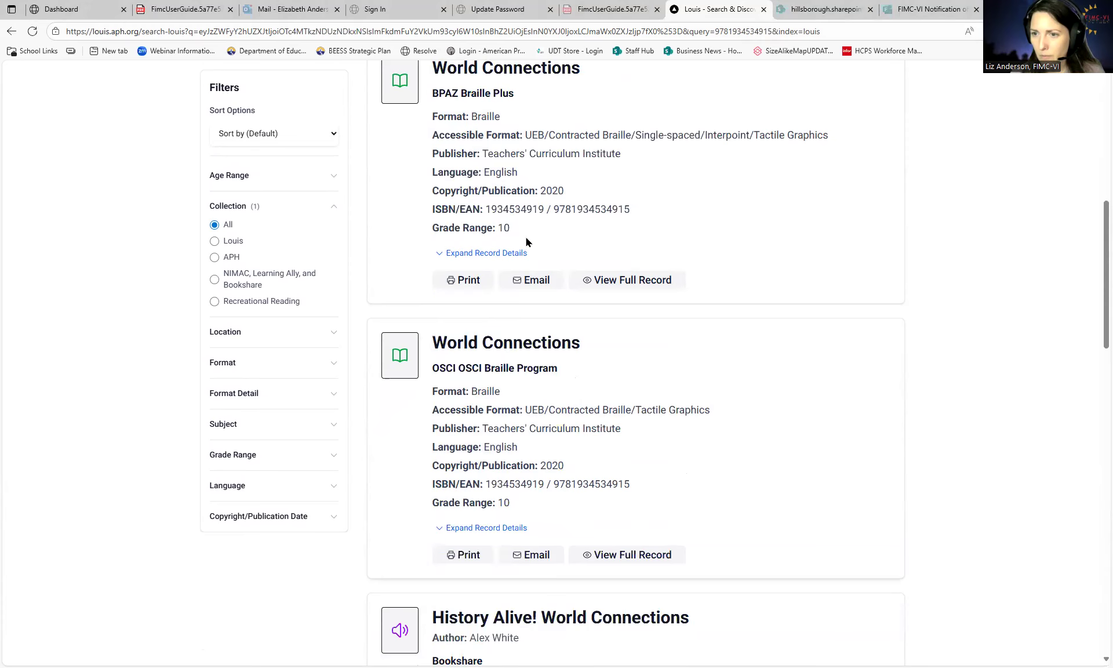
scroll(545, 315, up, 1)
scroll(555, 429, down, 5)
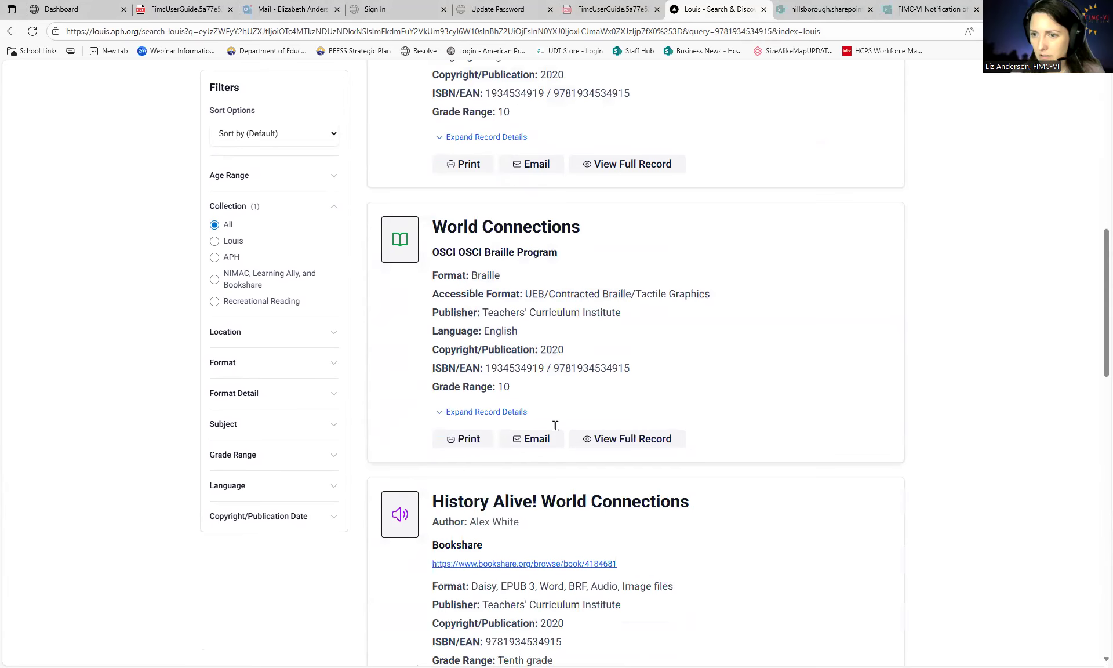
scroll(555, 429, down, 1)
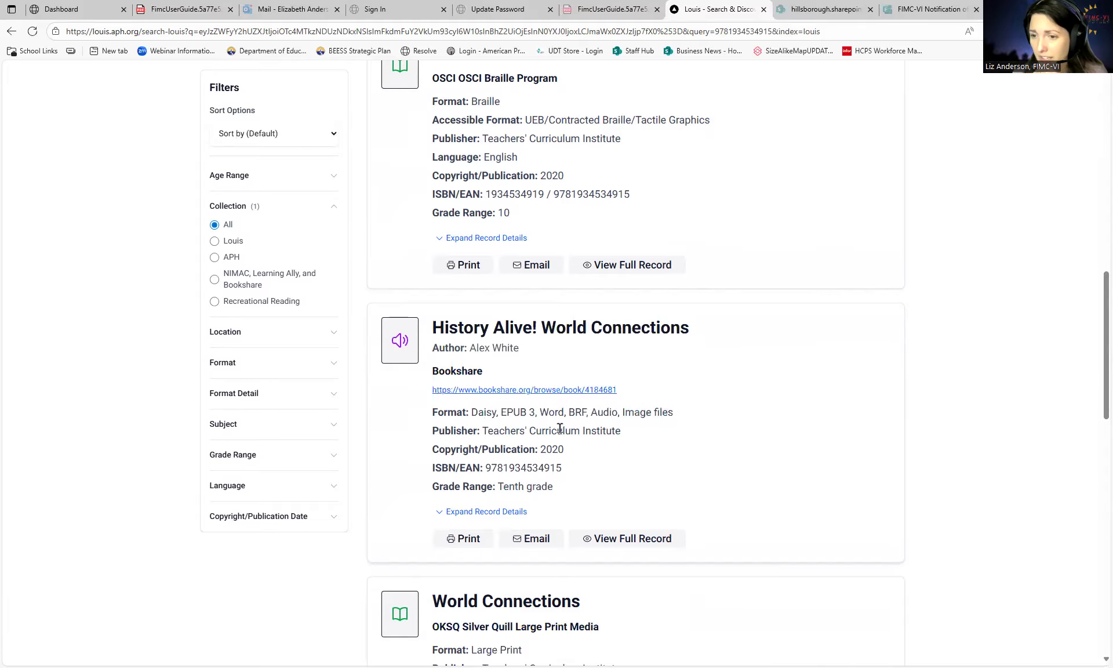
scroll(559, 427, down, 1)
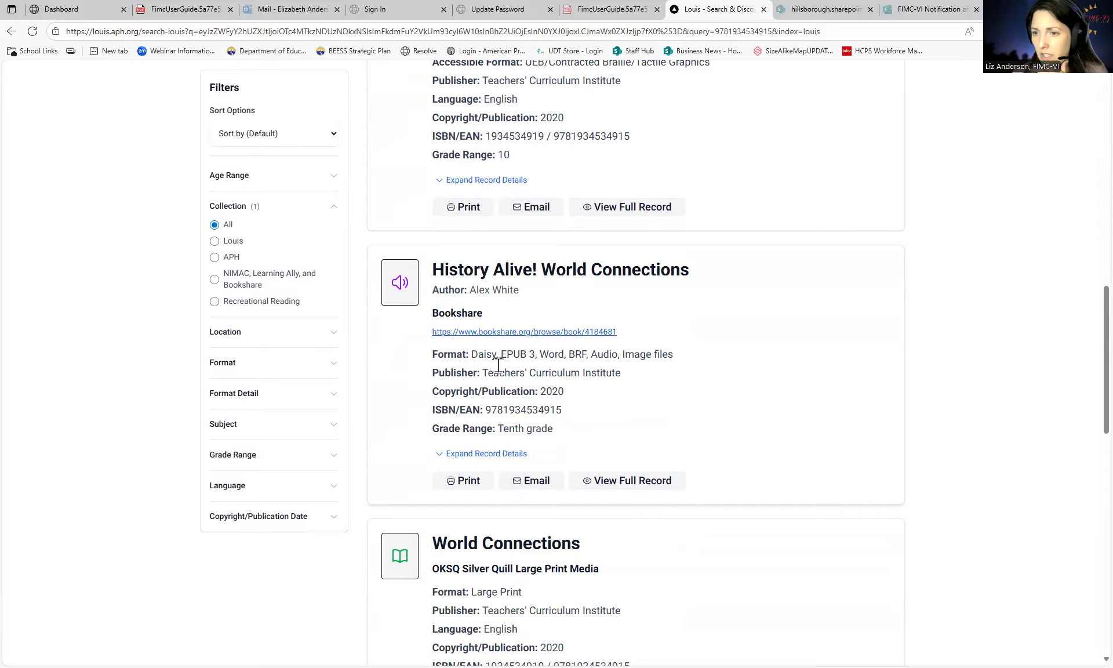
scroll(592, 375, down, 5)
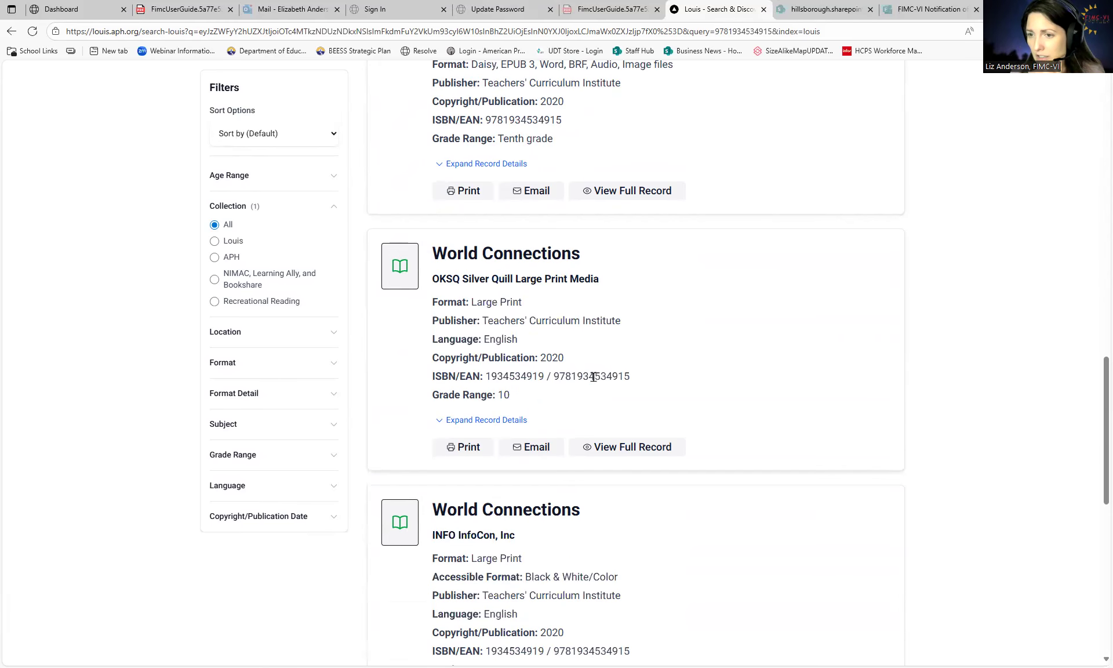
scroll(531, 300, down, 3)
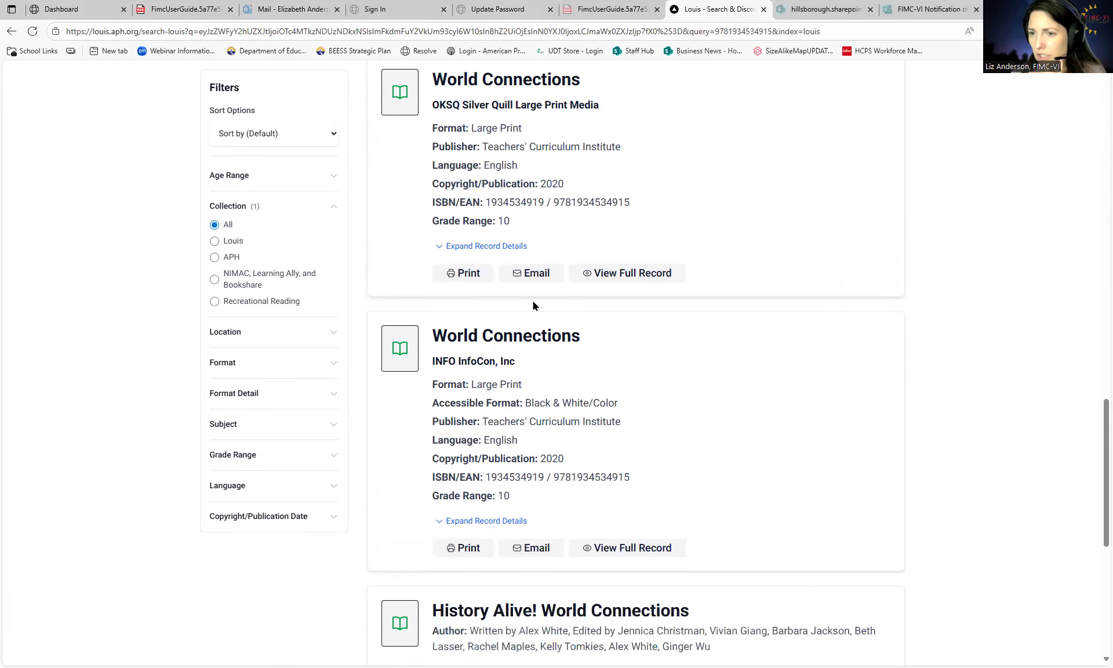
scroll(580, 411, down, 1)
scroll(584, 418, down, 3)
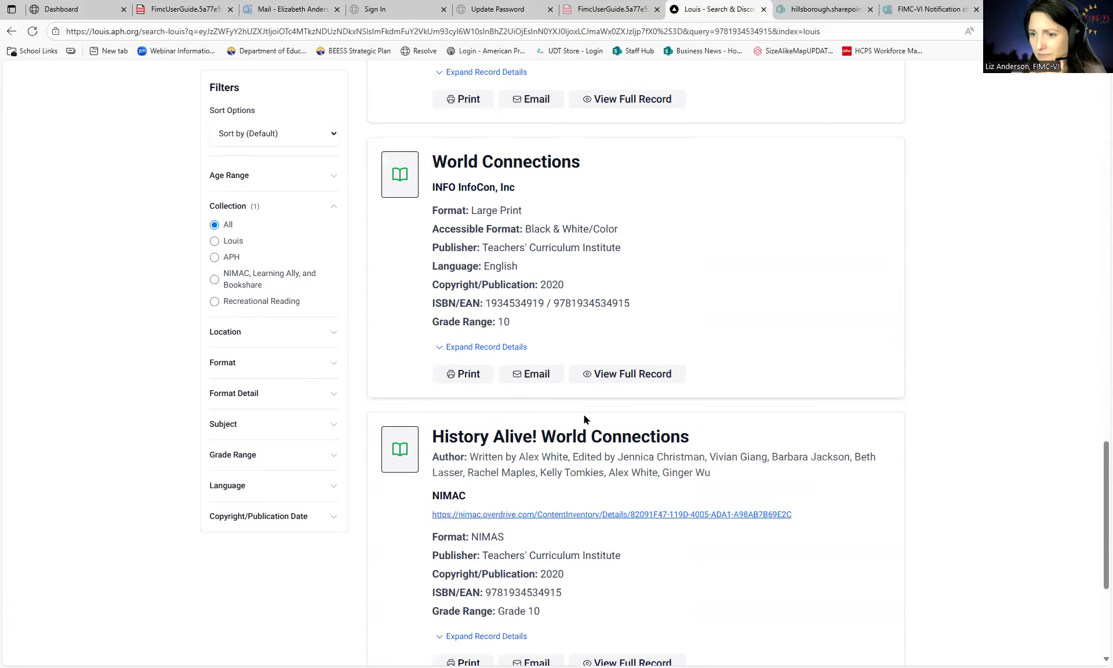
scroll(617, 450, down, 2)
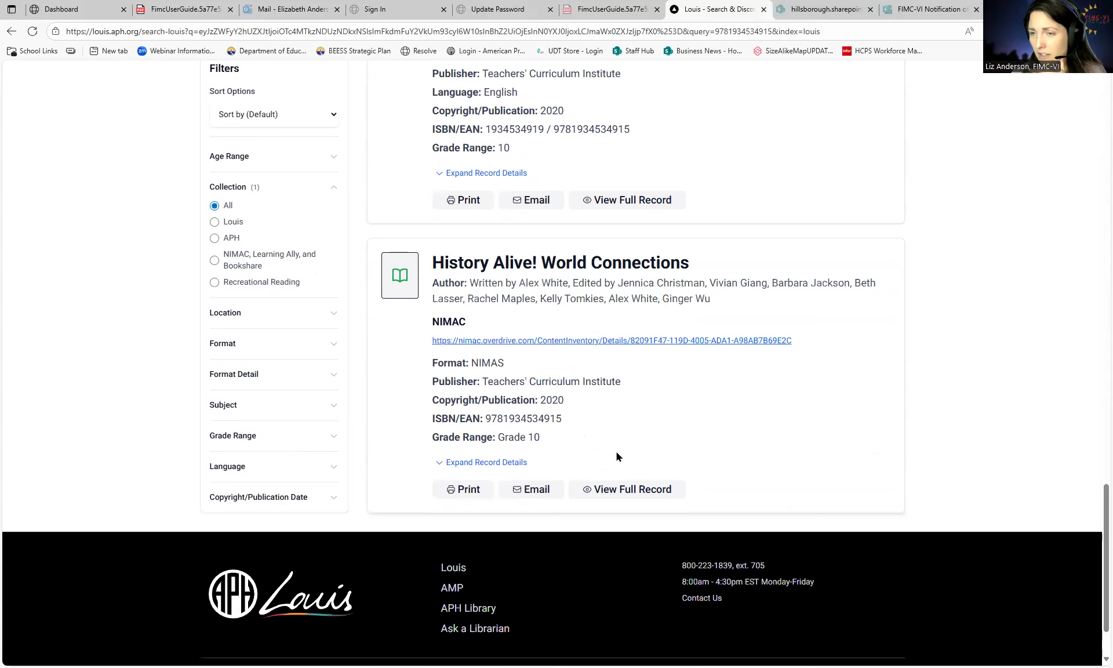
scroll(617, 451, up, 4)
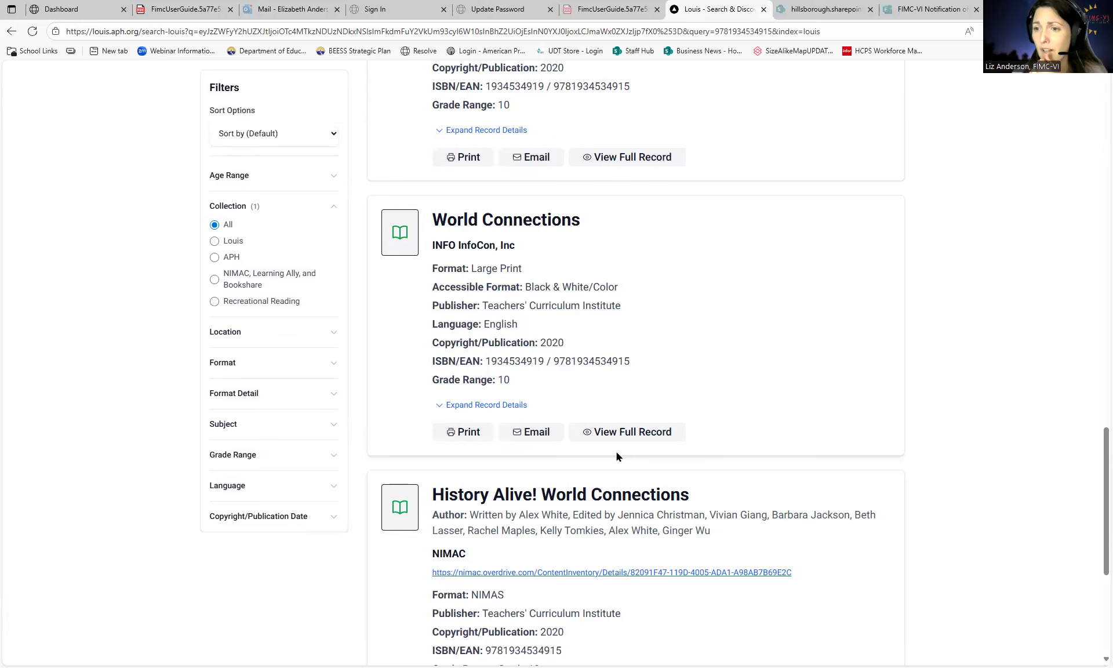
scroll(617, 451, up, 9)
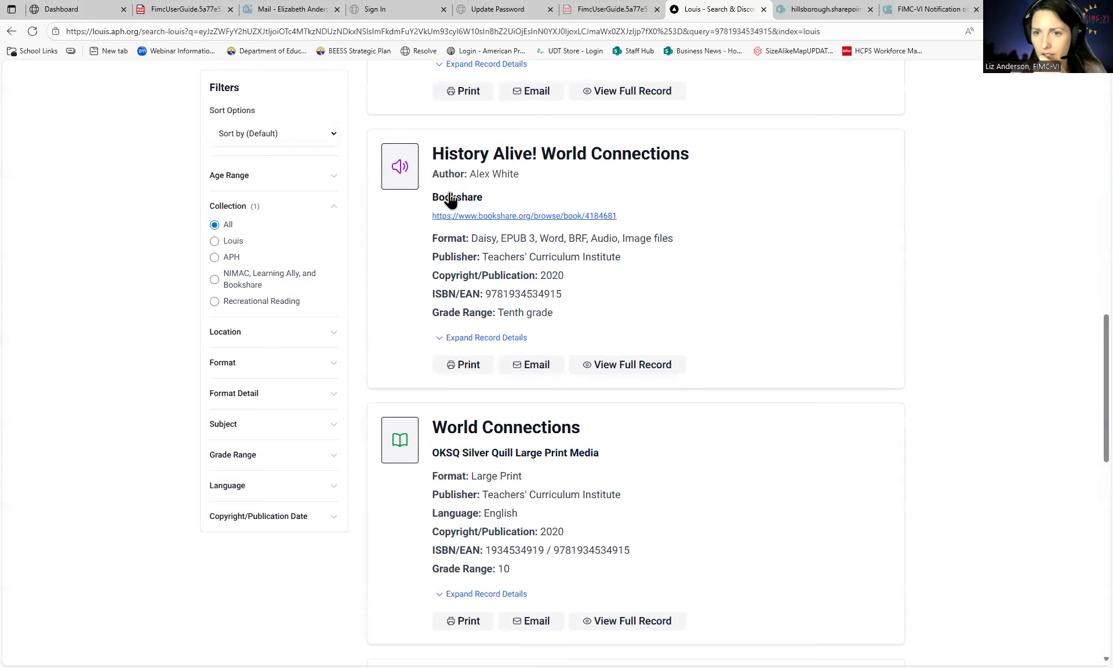
scroll(426, 264, up, 12)
scroll(423, 276, up, 1)
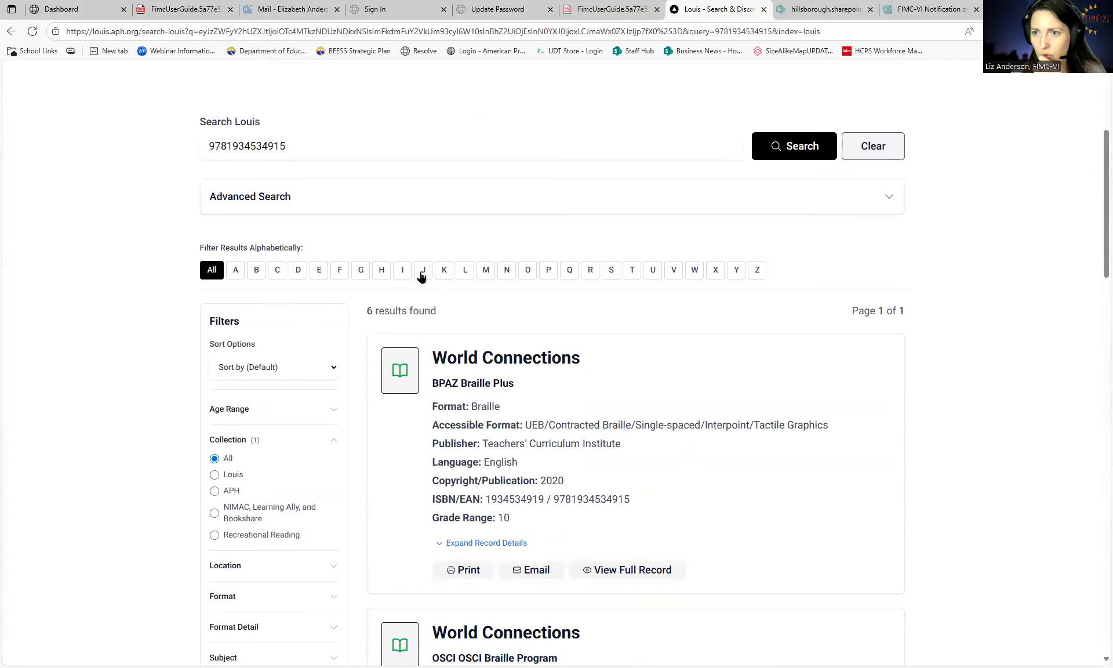
scroll(325, 321, up, 1)
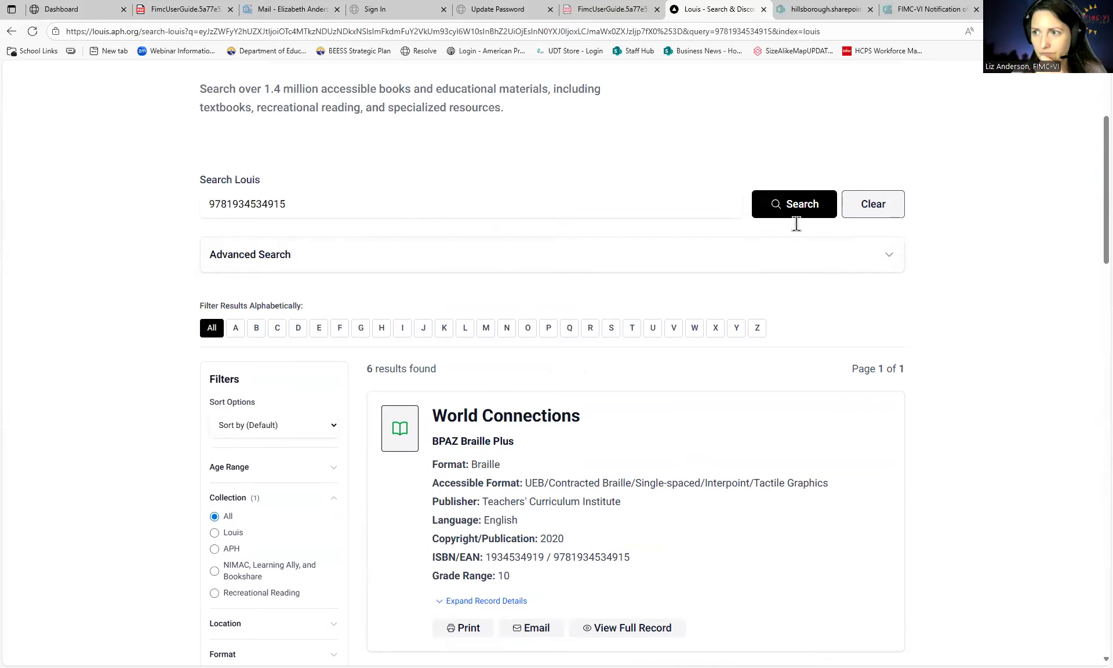
- Clear the ISBN search and filter Louis results to Large Print
click(854, 208)
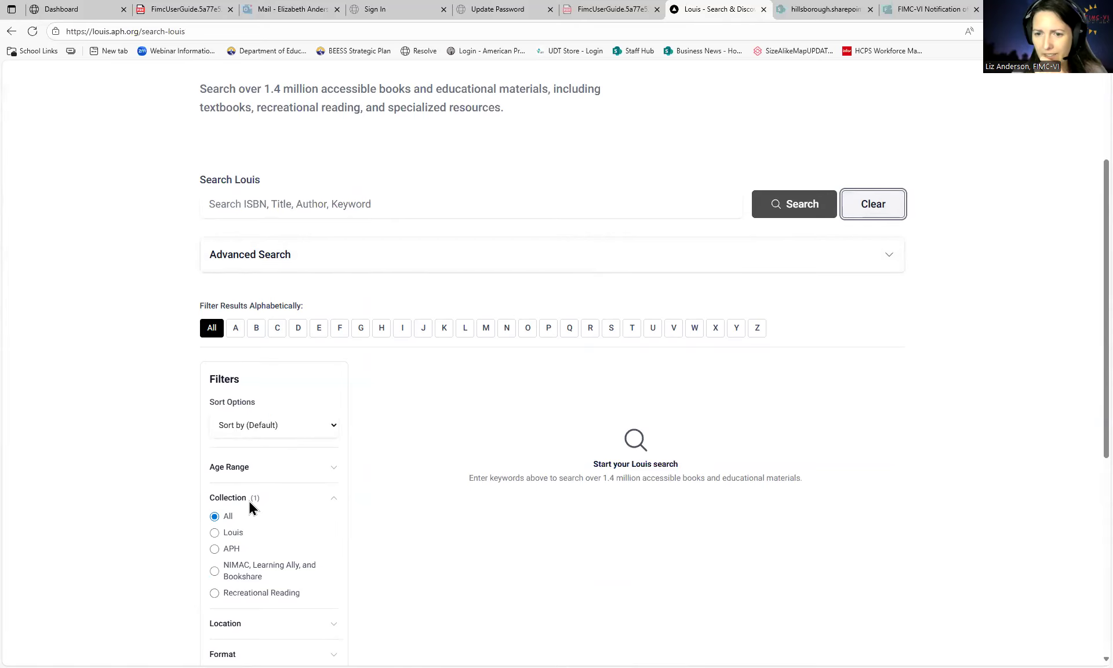
scroll(267, 452, down, 4)
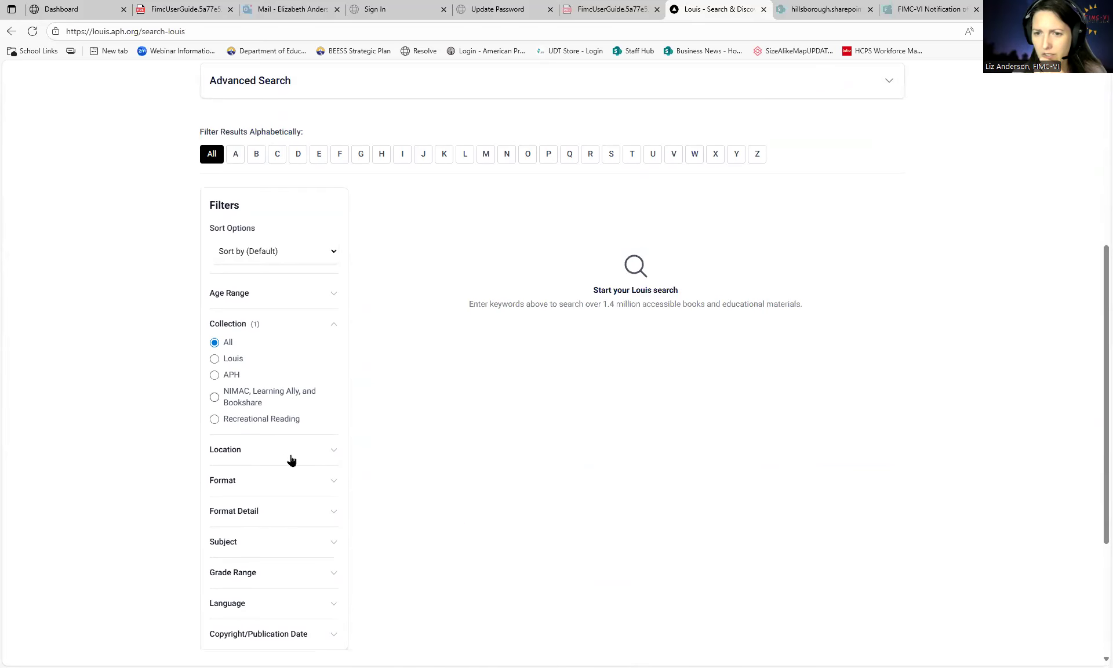
click(266, 391)
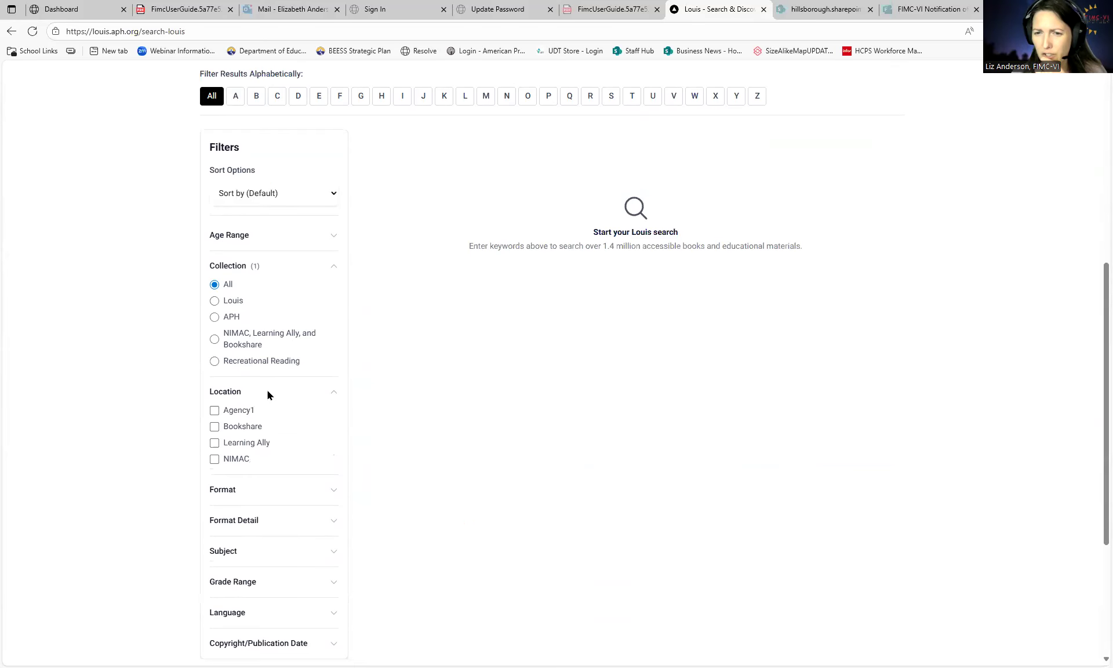
click(264, 490)
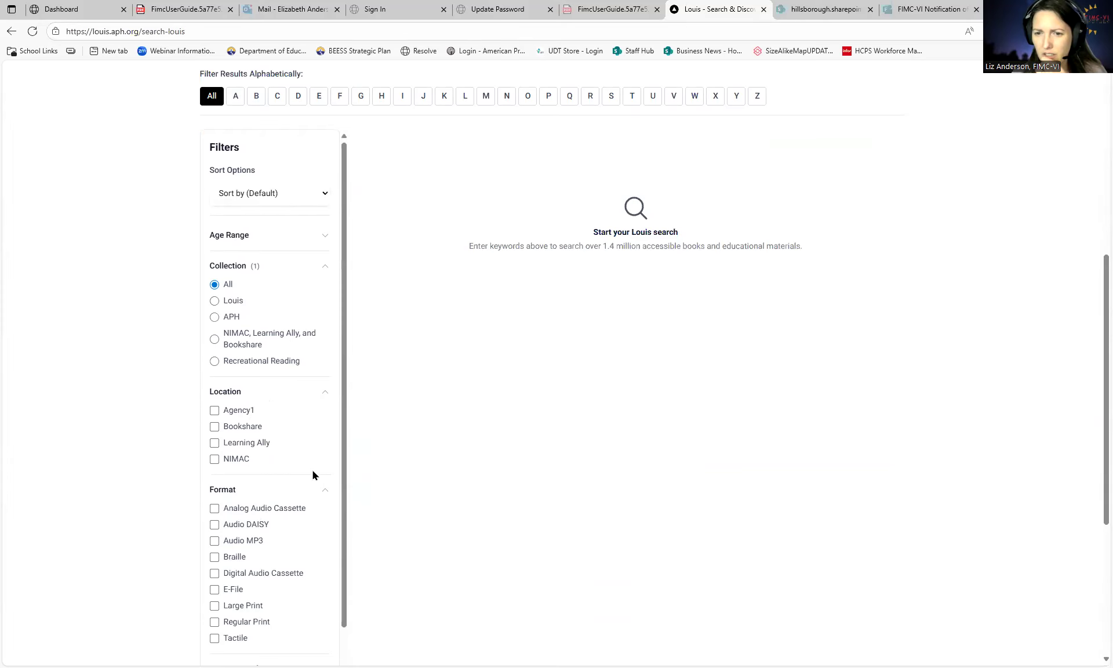
scroll(313, 472, down, 2)
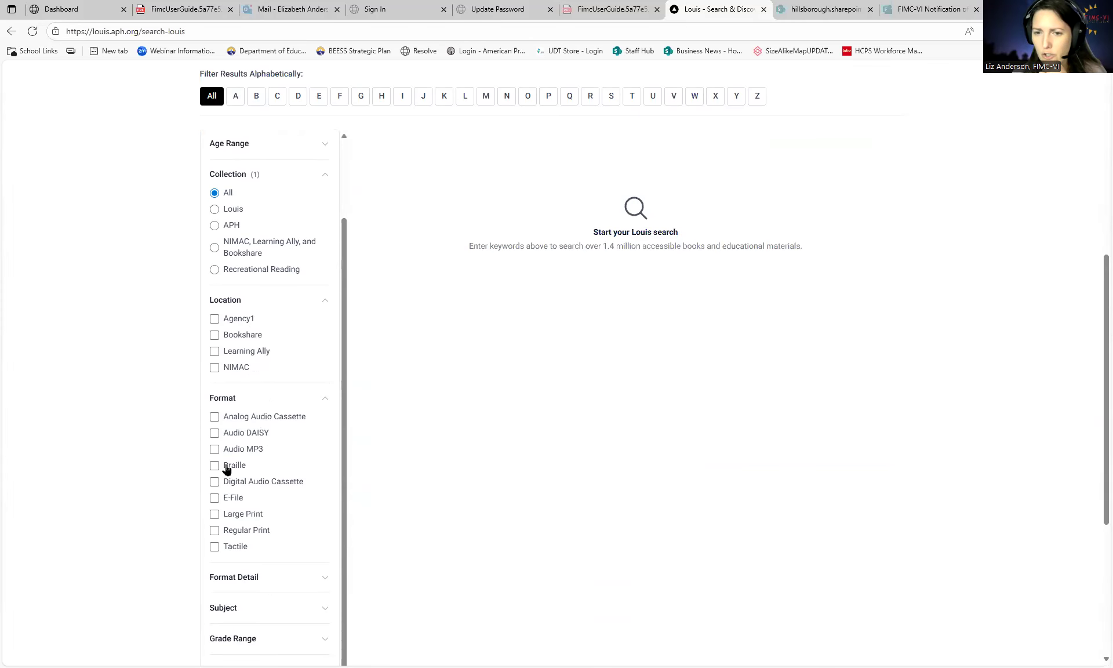
click(232, 516)
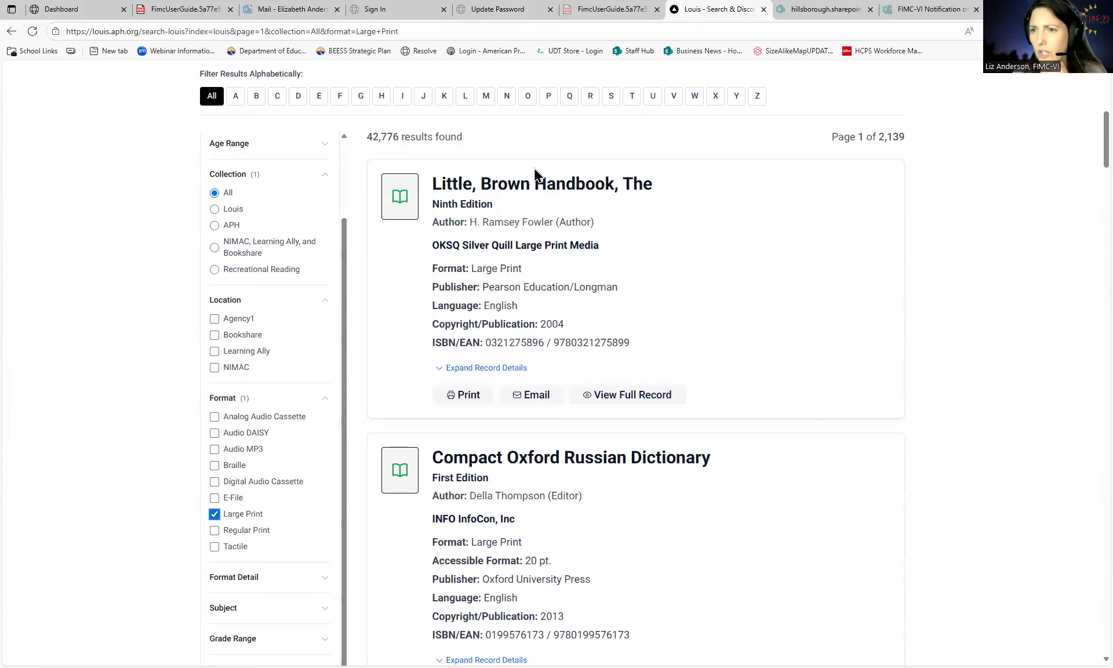
- Clear the search again, removing the Large Print filter
scroll(591, 308, up, 3)
scroll(592, 325, down, 1)
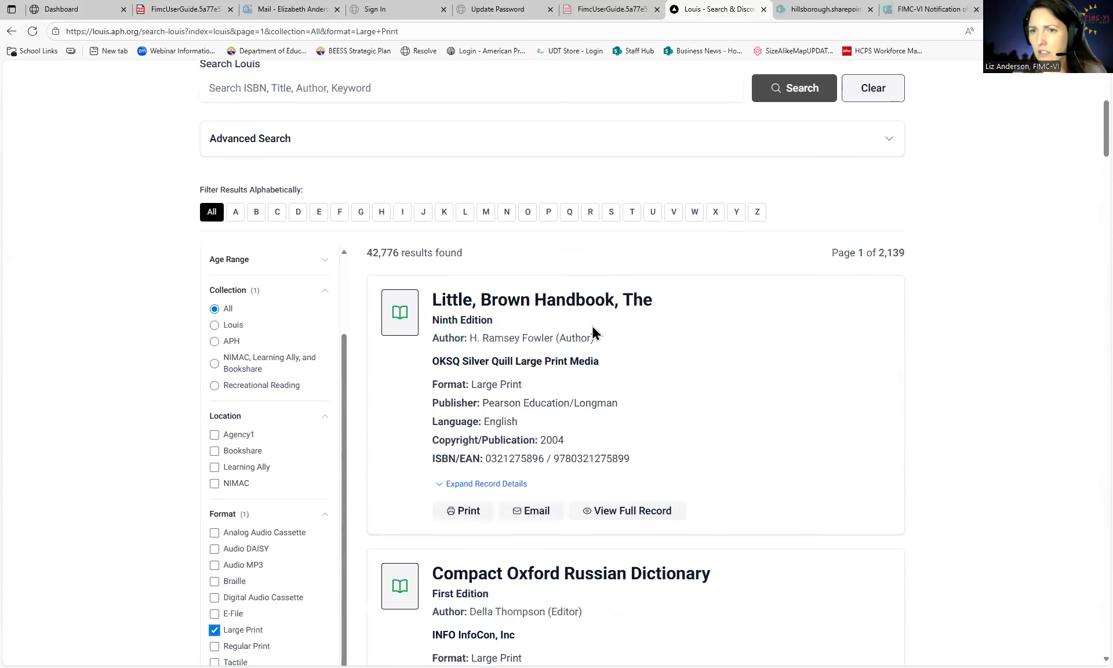
scroll(582, 318, up, 2)
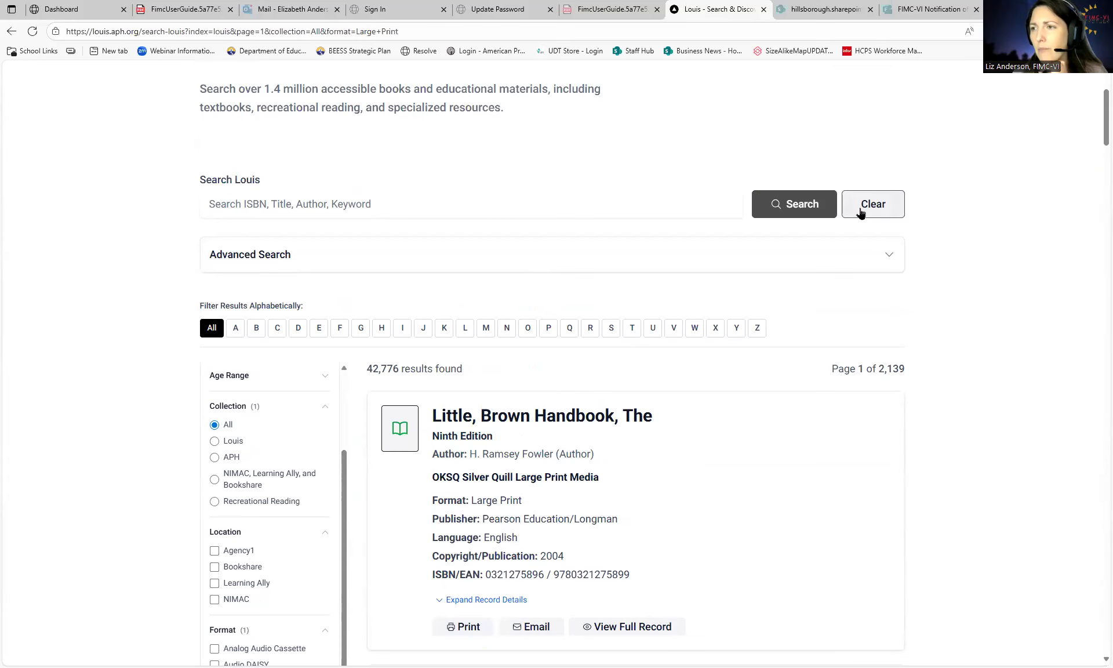
scroll(353, 207, up, 2)
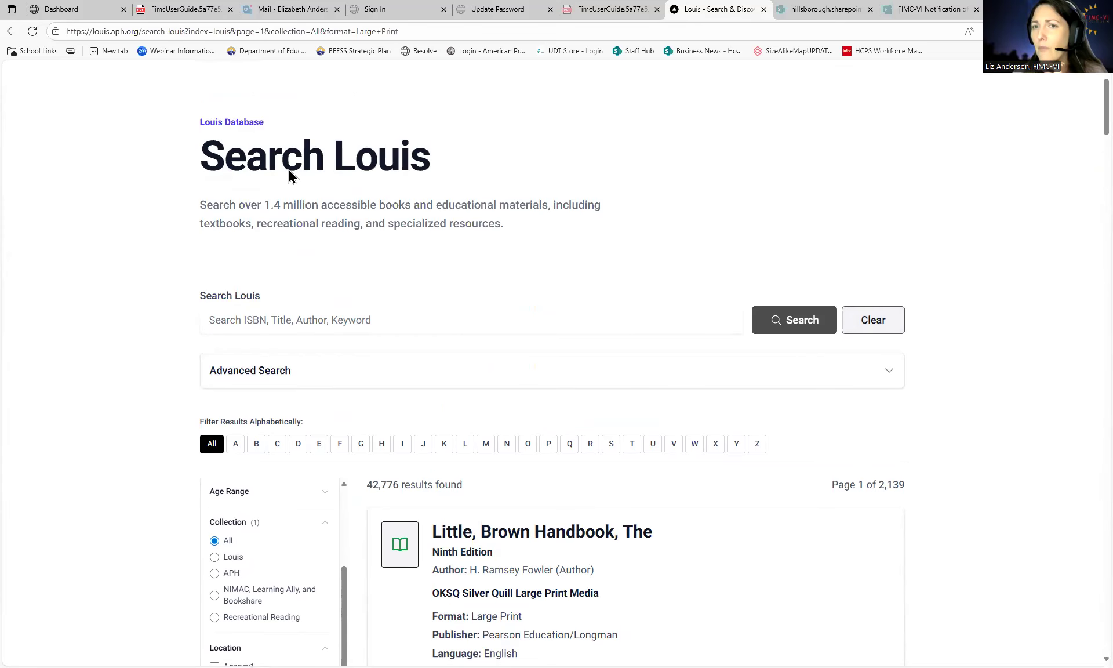
drag(205, 152, 432, 174)
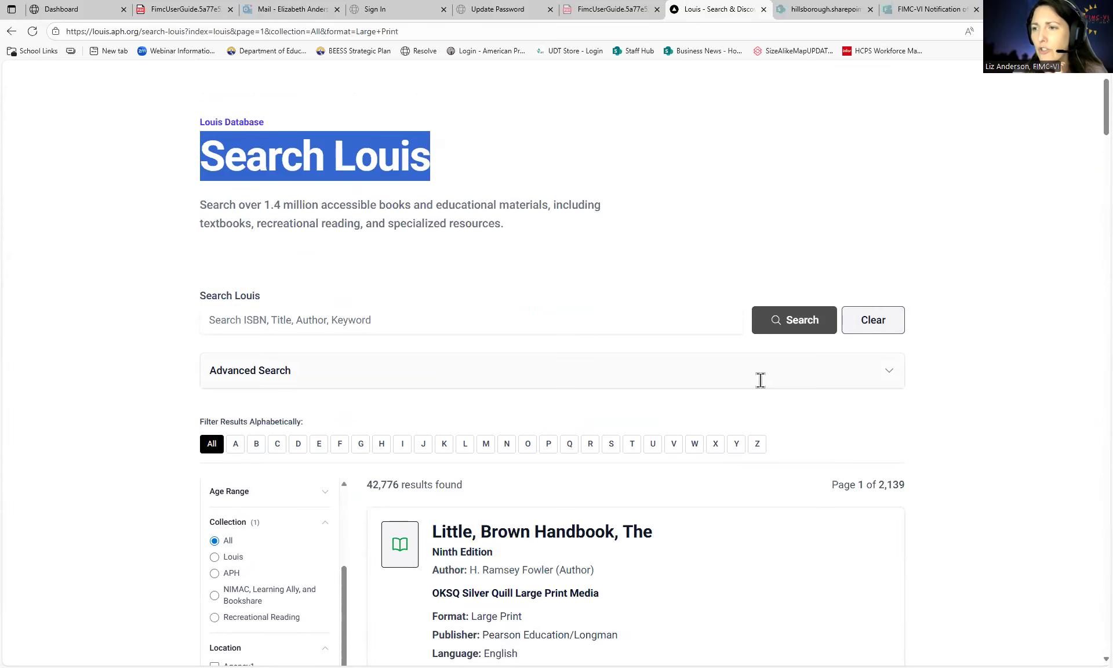
click(861, 320)
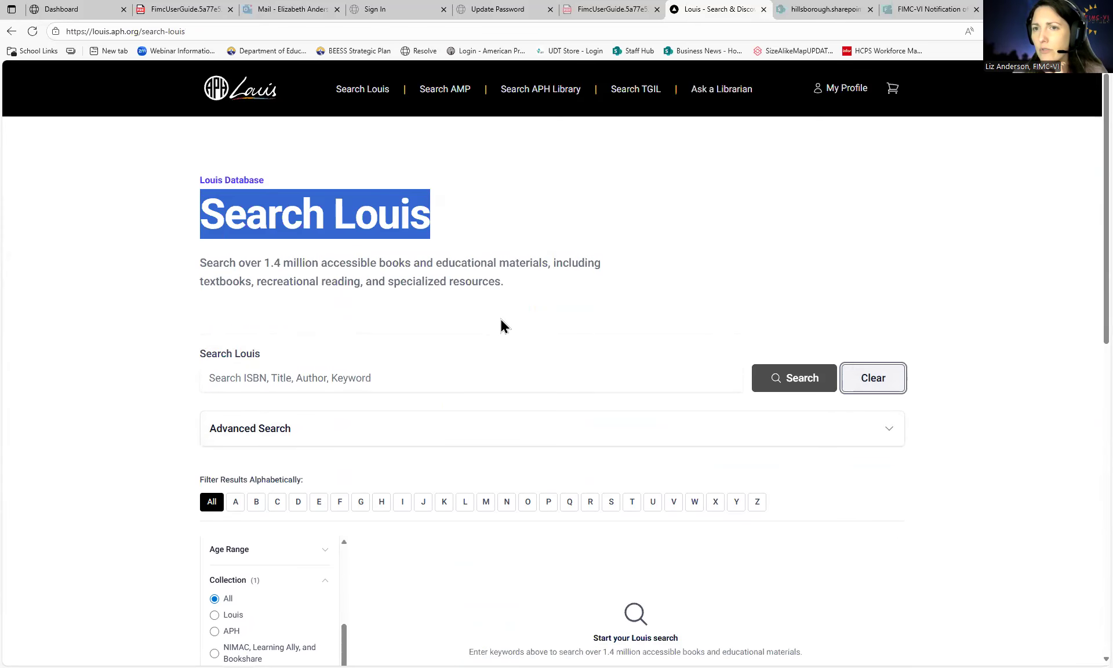
- Open Search AMP and filter producers to the Braille format, giving 171 results
click(456, 90)
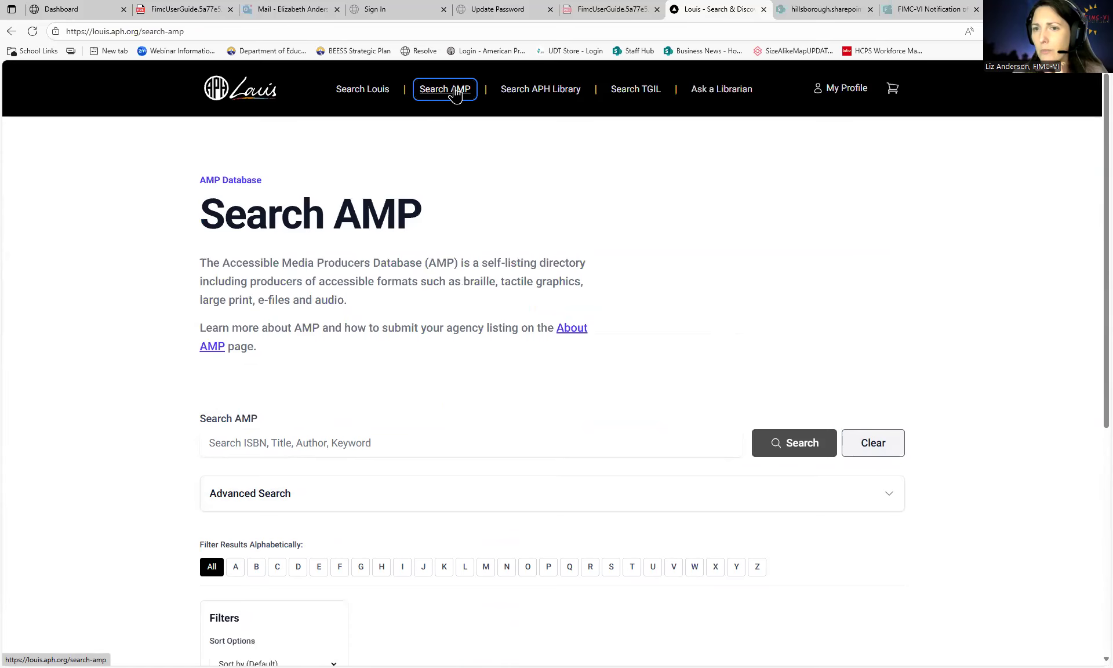
scroll(301, 425, down, 1)
scroll(301, 429, down, 1)
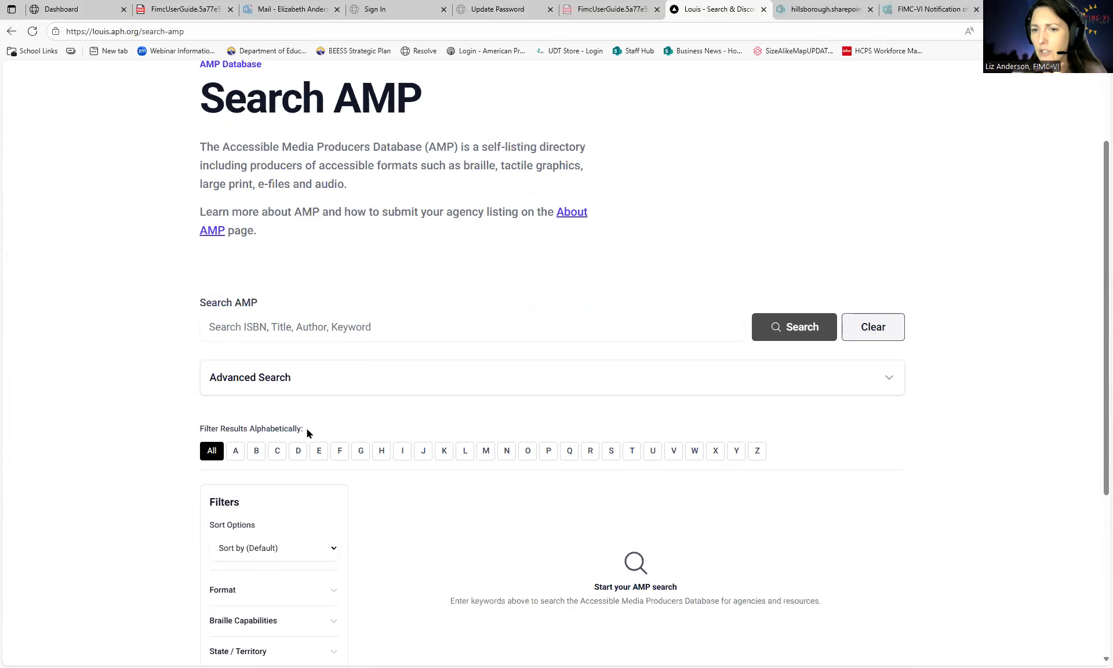
scroll(364, 520, down, 3)
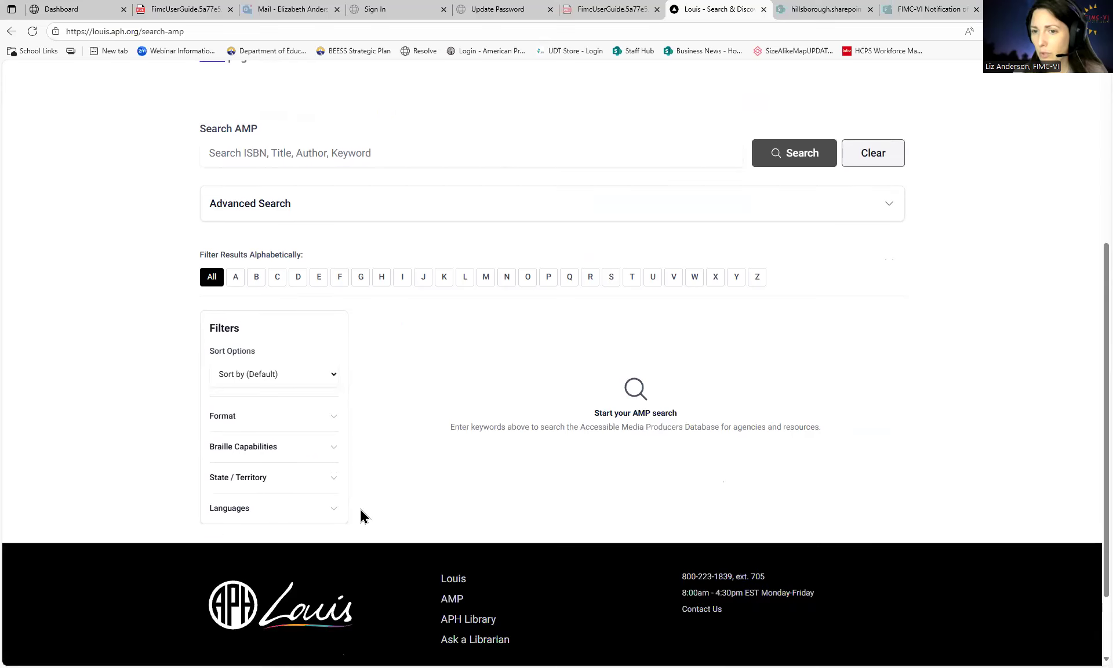
scroll(399, 469, up, 1)
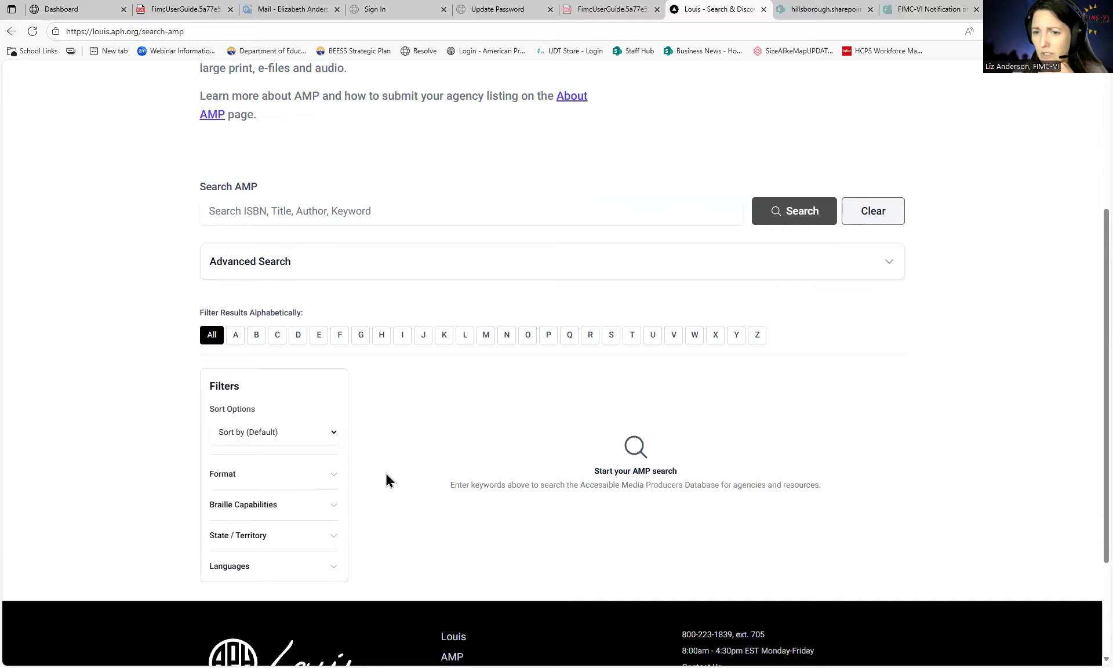
scroll(385, 480, down, 1)
click(336, 416)
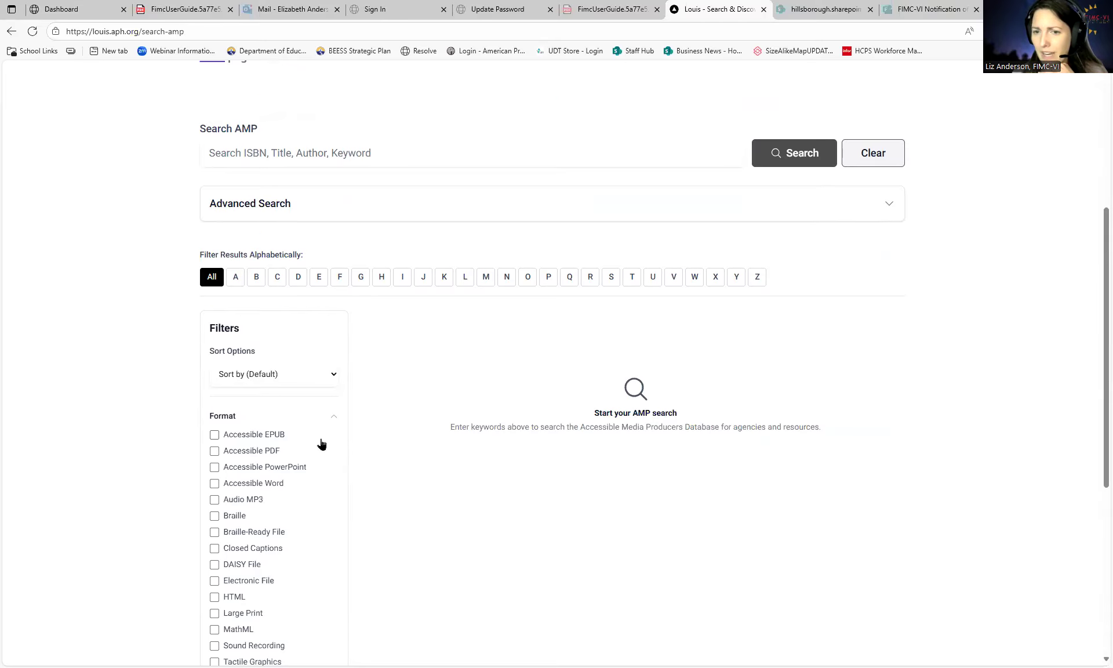
scroll(319, 443, down, 1)
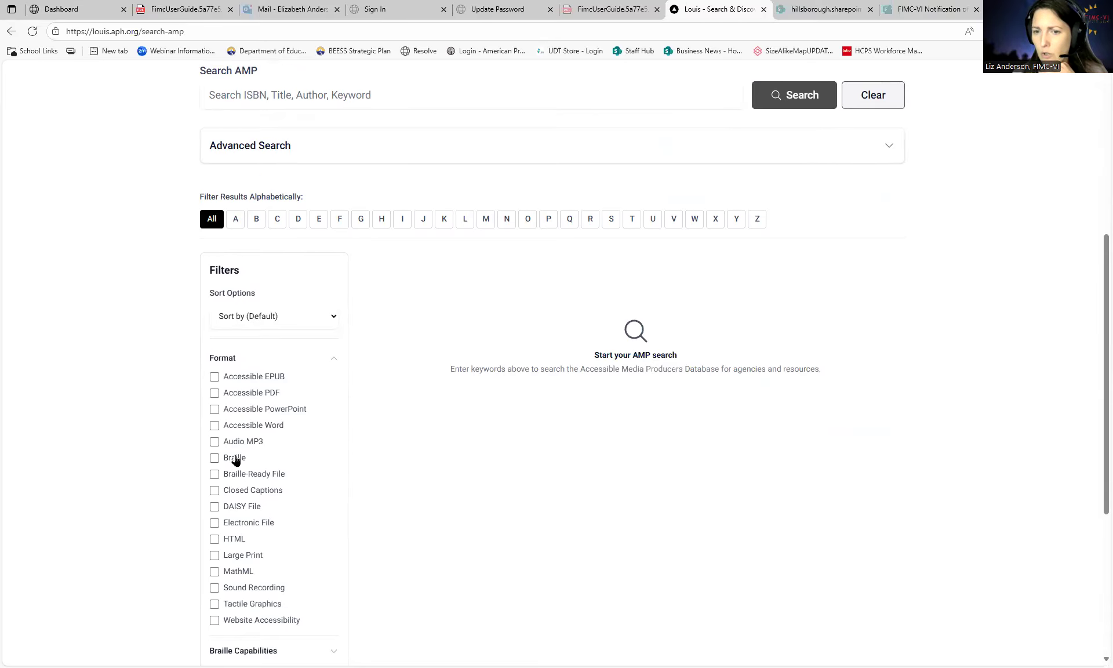
click(214, 458)
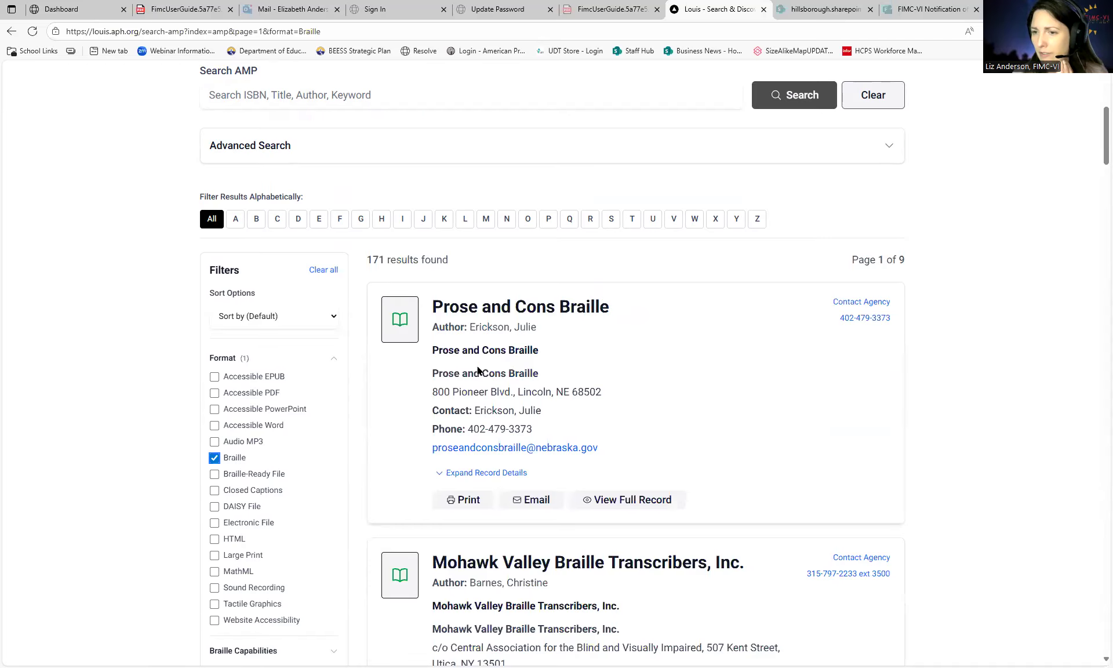
- Review Prose and Cons Braille's capabilities, including Music Braille Code, then remove the Braille filter
scroll(665, 452, down, 1)
click(485, 415)
scroll(636, 415, down, 1)
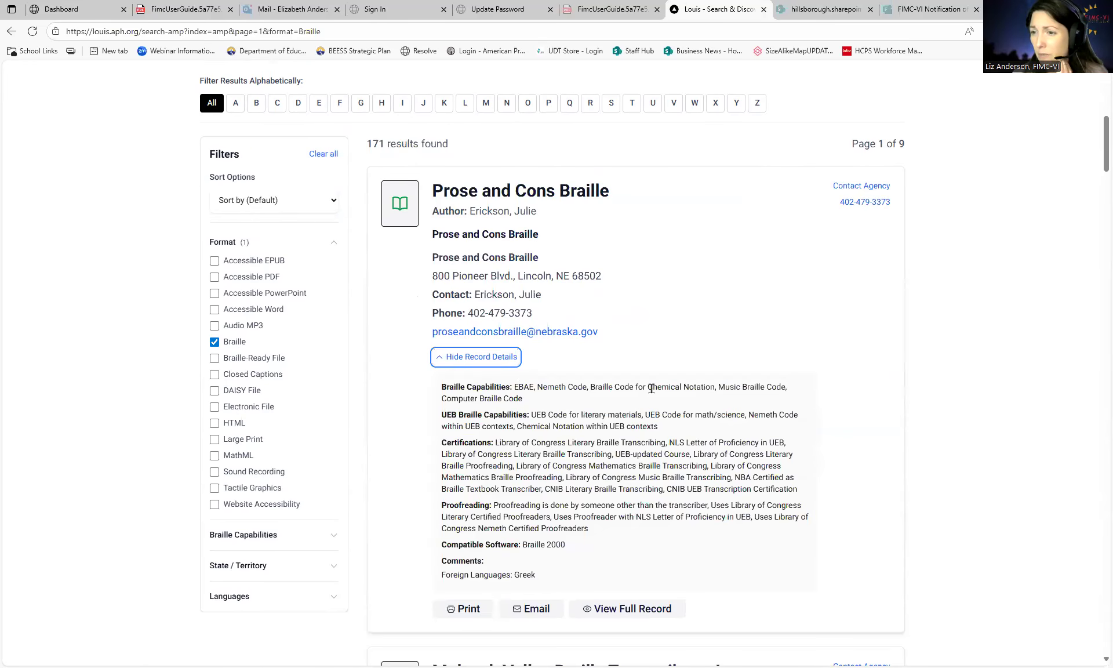
drag(785, 386, 718, 386)
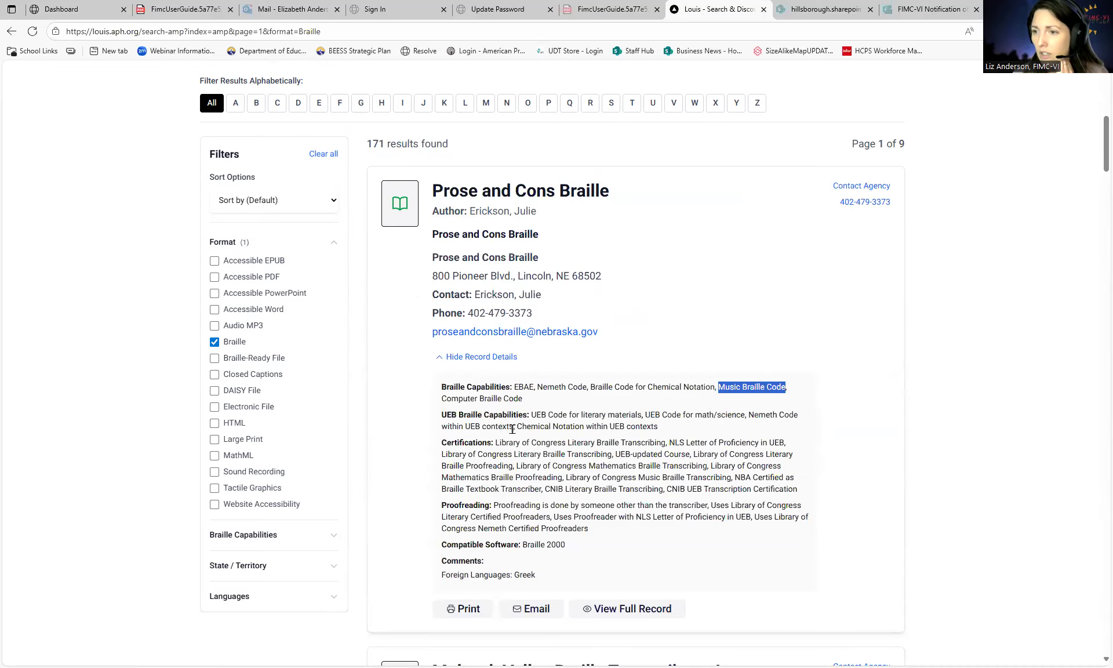
scroll(522, 428, down, 2)
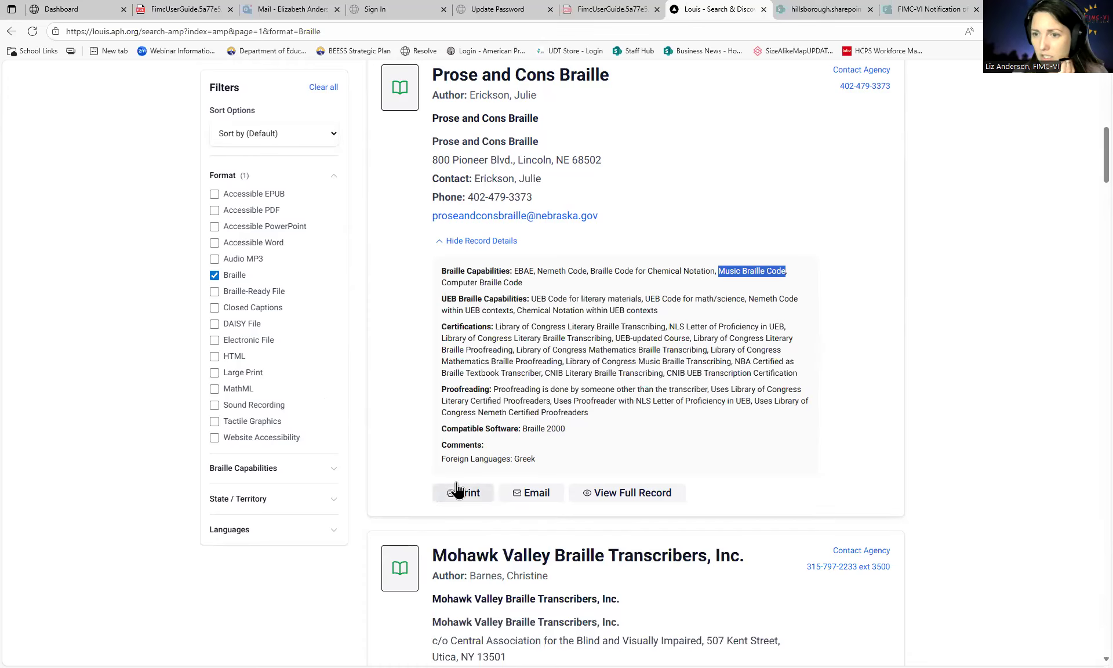
click(216, 278)
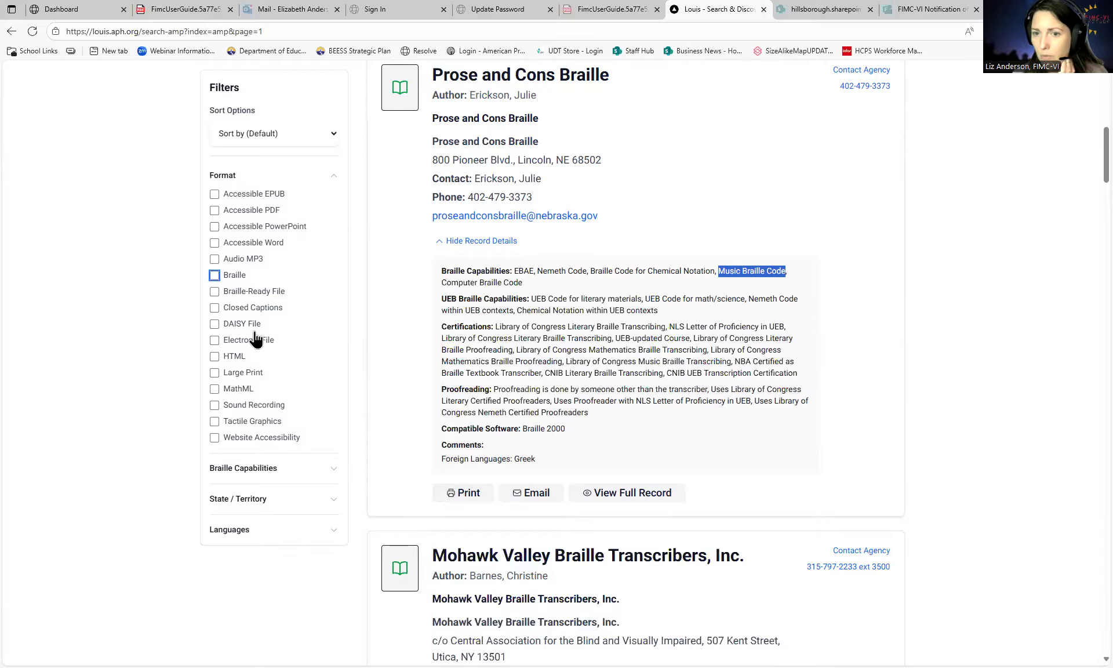
- Filter AMP producers by the Music Braille Code braille capability
scroll(255, 382, down, 1)
click(334, 530)
scroll(273, 529, down, 2)
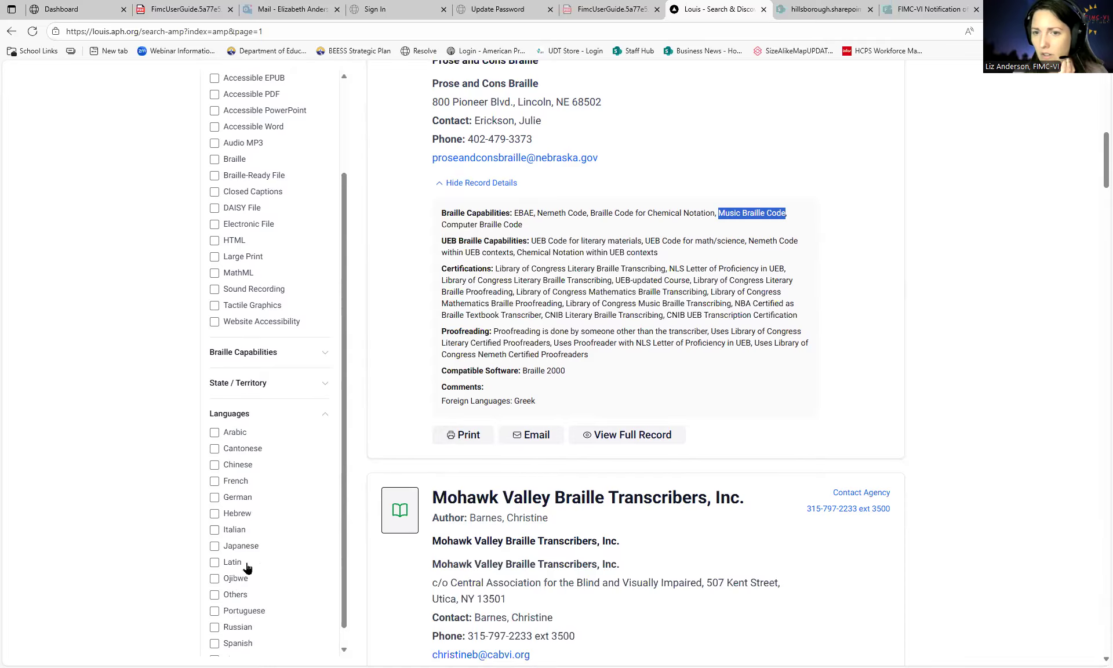
click(325, 354)
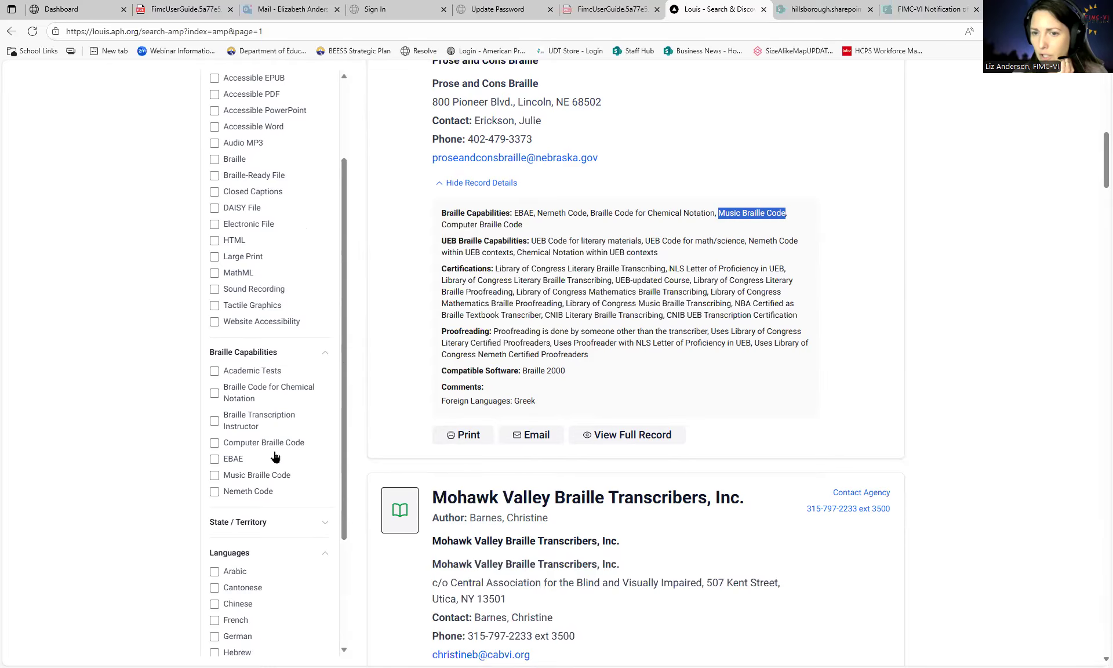
click(250, 476)
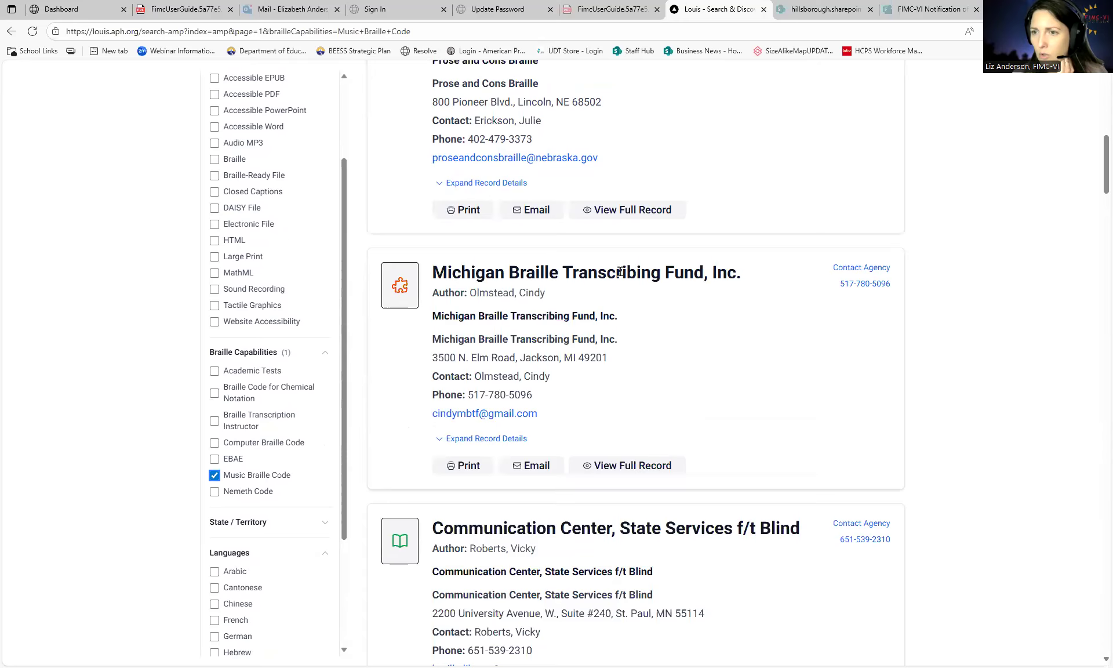
scroll(609, 380, down, 3)
scroll(609, 385, up, 5)
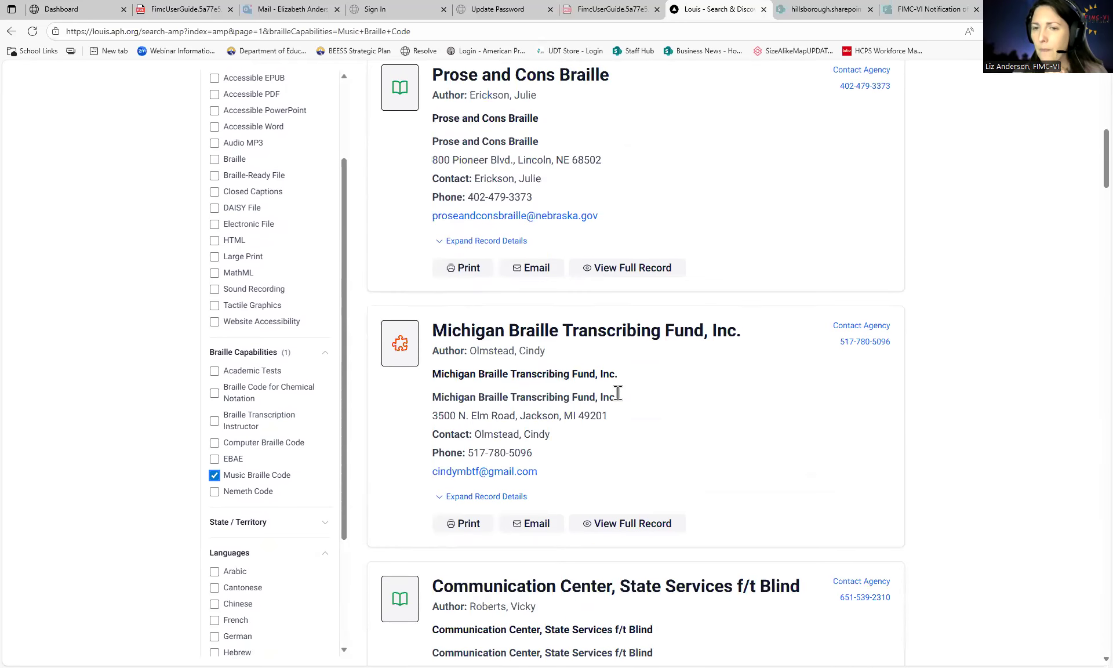
- Remove the Music Braille Code filter and look through the 32 results
click(229, 483)
scroll(507, 382, up, 7)
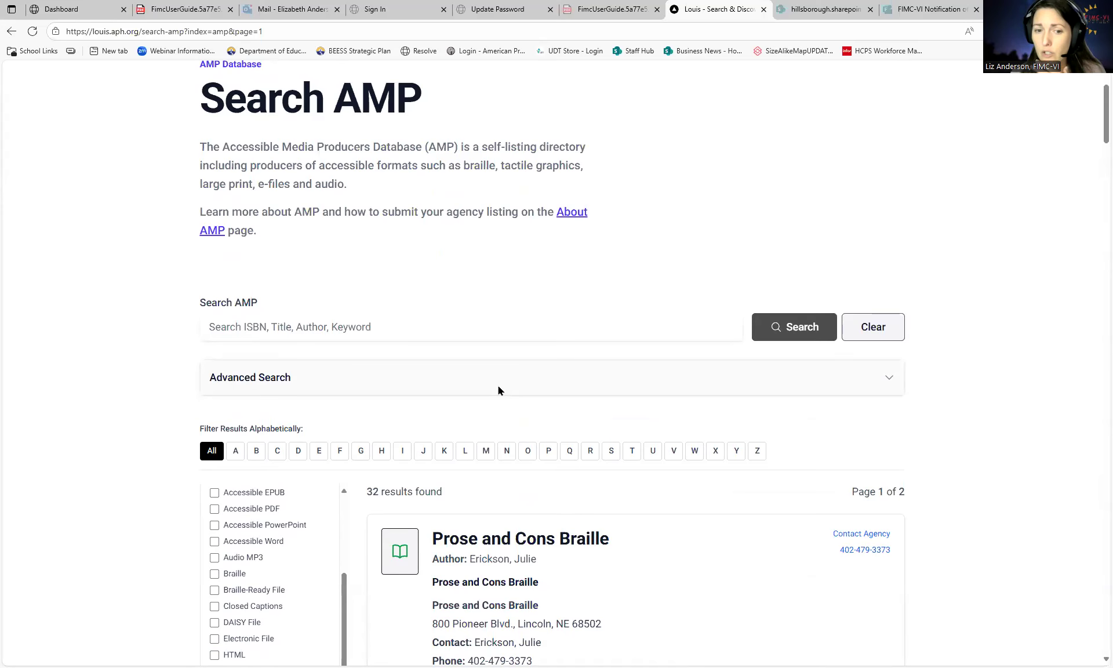
scroll(479, 348, down, 2)
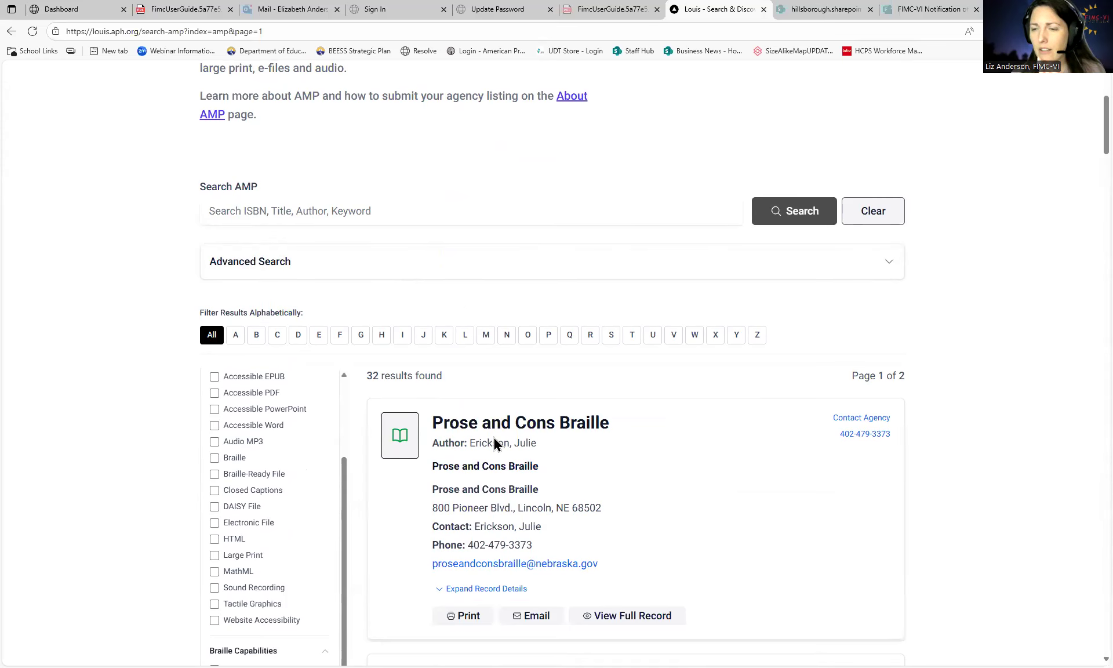
scroll(493, 436, down, 1)
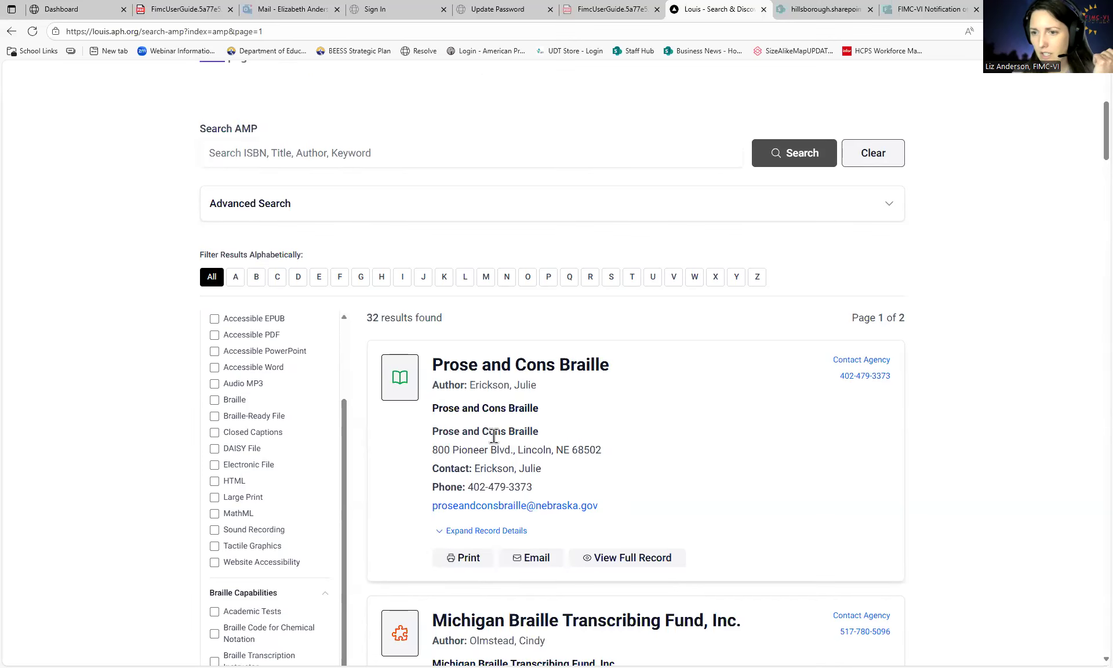
scroll(493, 436, down, 1)
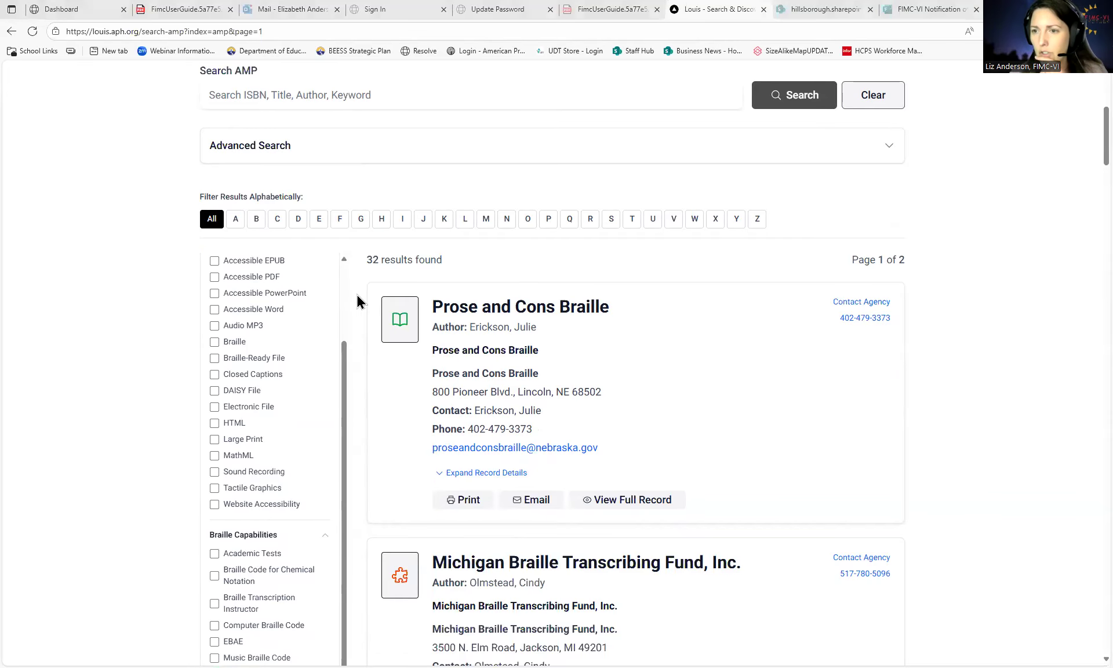
scroll(545, 305, up, 5)
scroll(348, 196, up, 1)
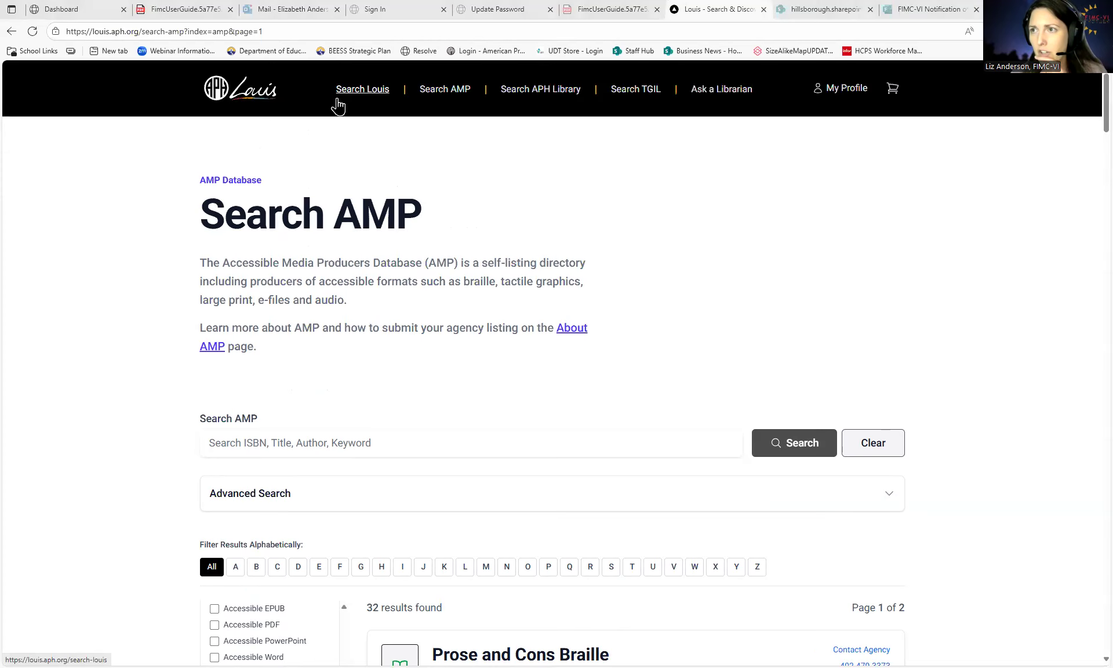
- Review the procurement form's School Site Name, Book Title, ISBN, Publisher and Format questions
click(927, 11)
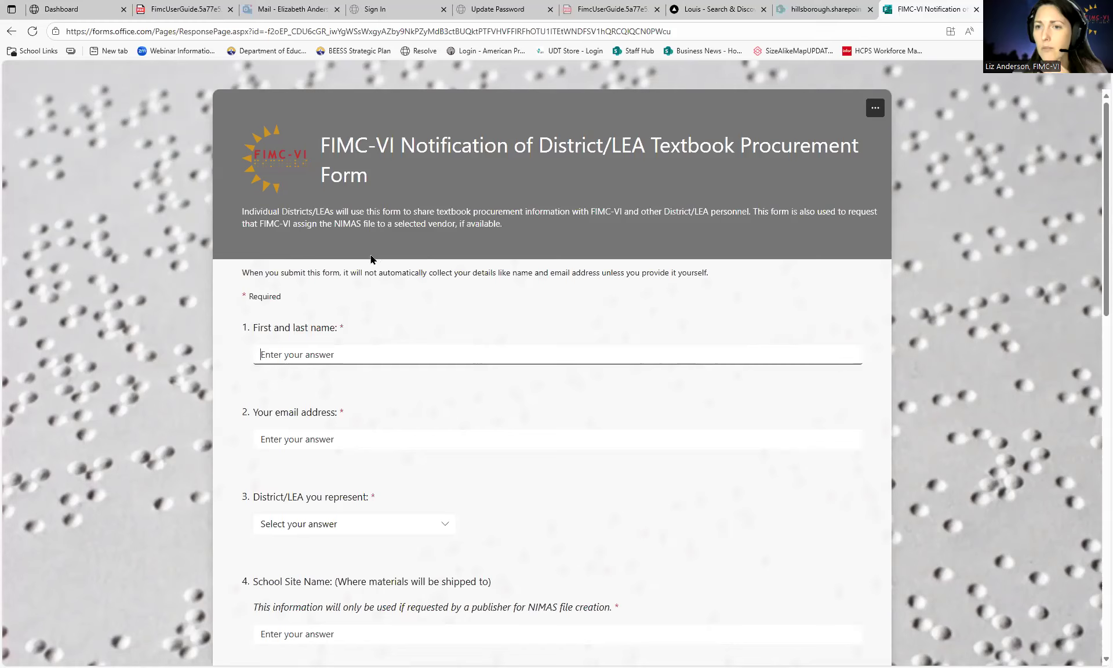
scroll(372, 258, down, 1)
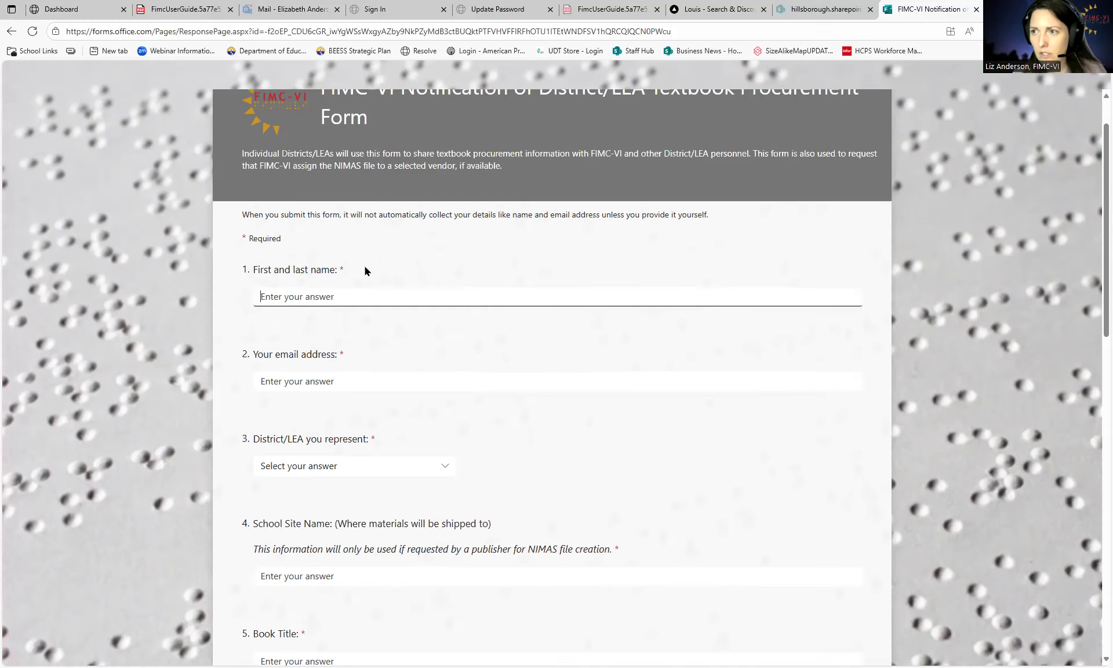
scroll(347, 329, up, 1)
scroll(347, 335, down, 1)
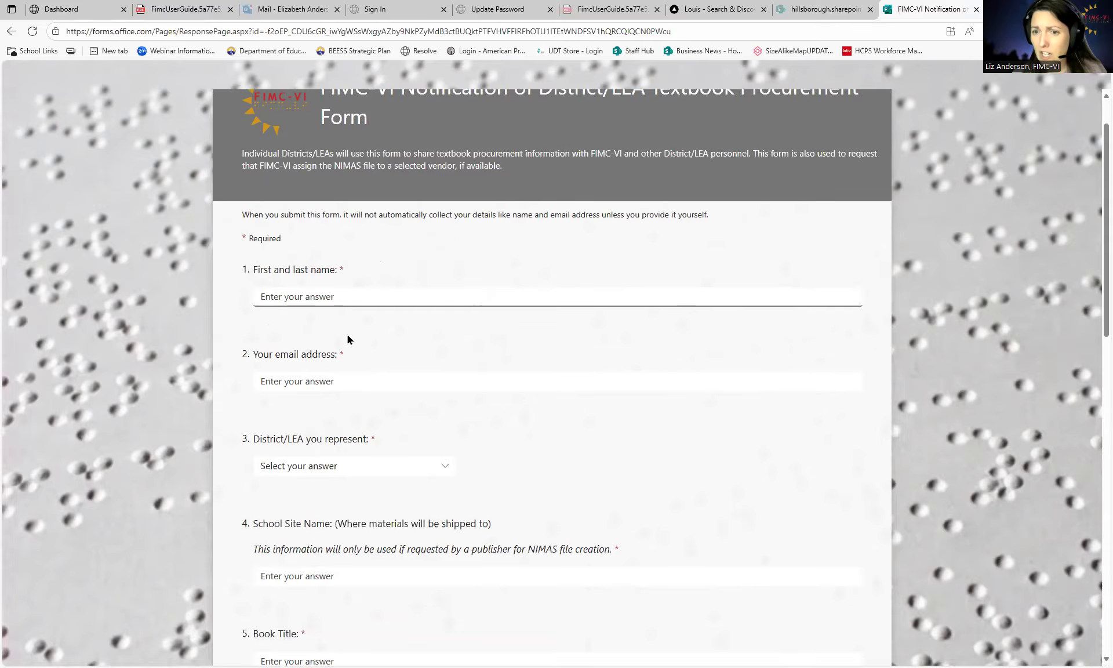
scroll(346, 318, down, 3)
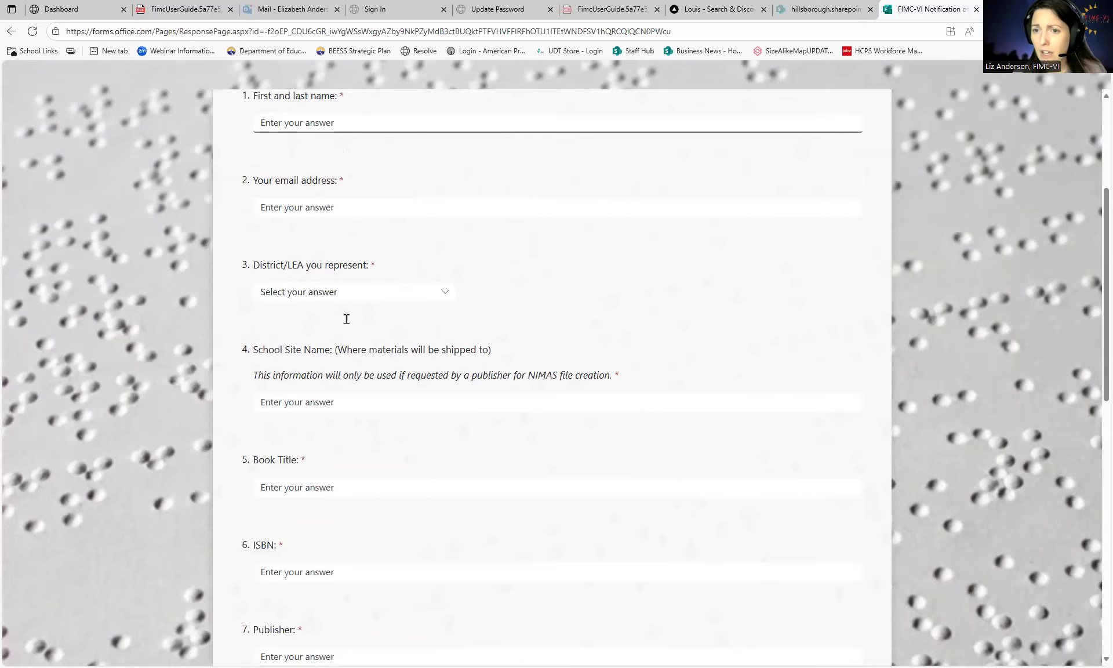
scroll(364, 308, down, 1)
click(339, 350)
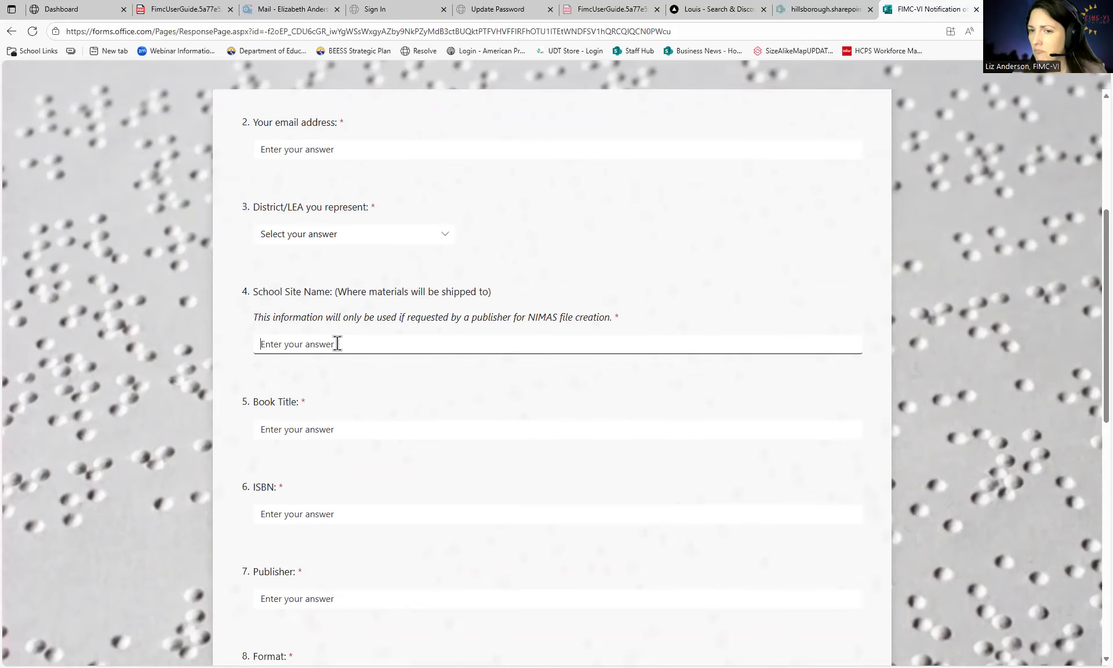
scroll(337, 343, down, 1)
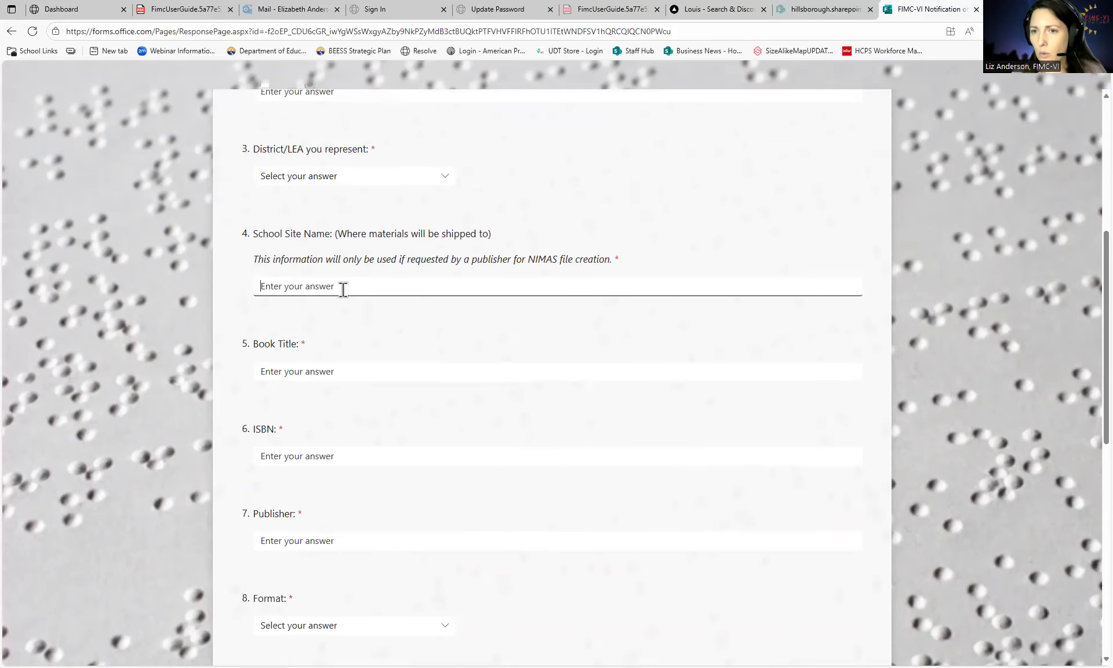
click(333, 368)
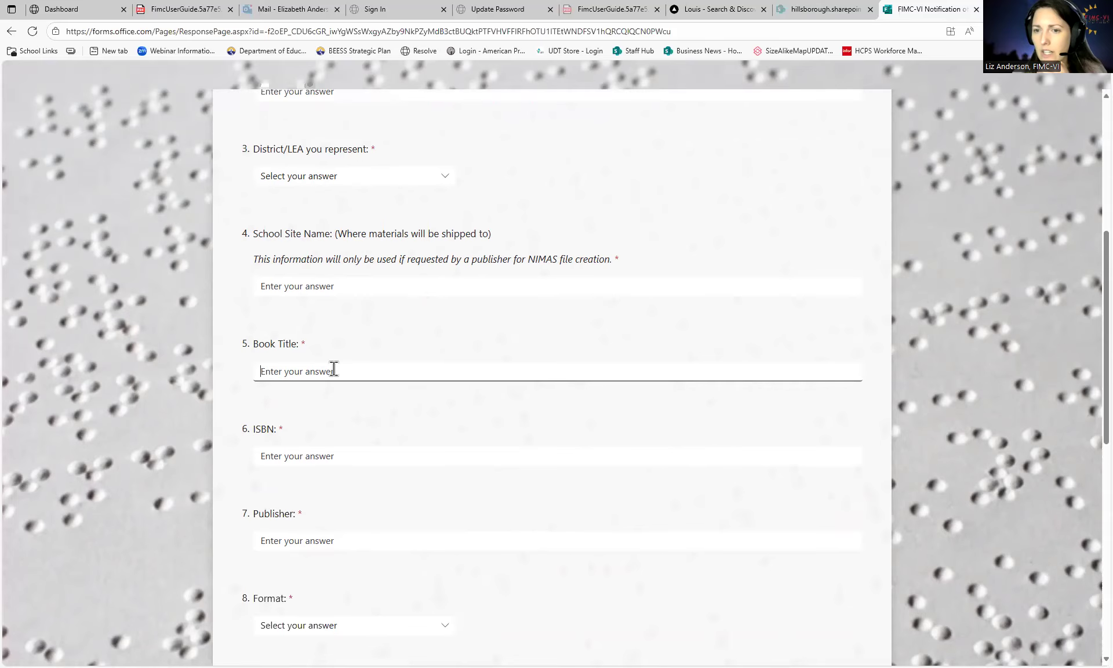
click(338, 457)
scroll(356, 448, down, 2)
click(320, 425)
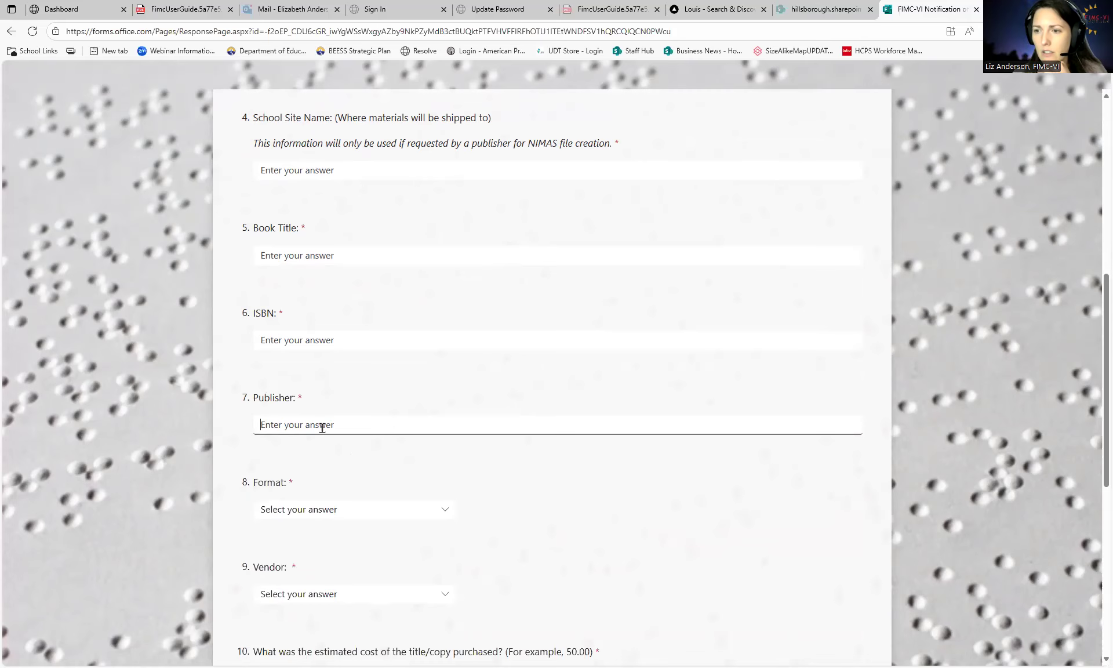
scroll(324, 423, down, 2)
click(323, 403)
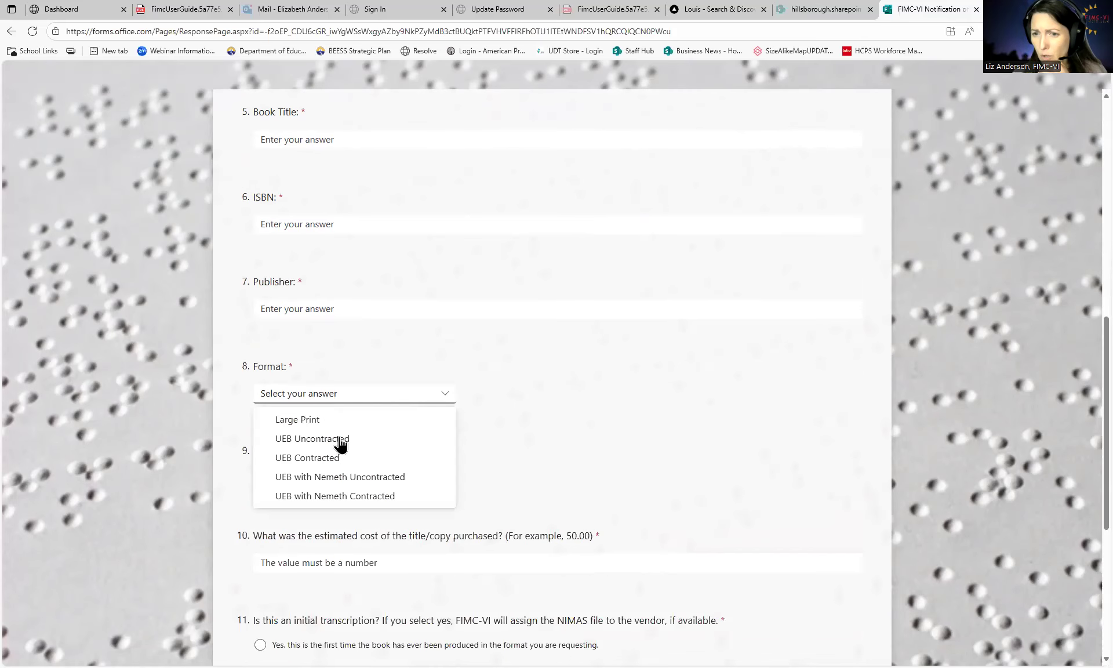
click(237, 438)
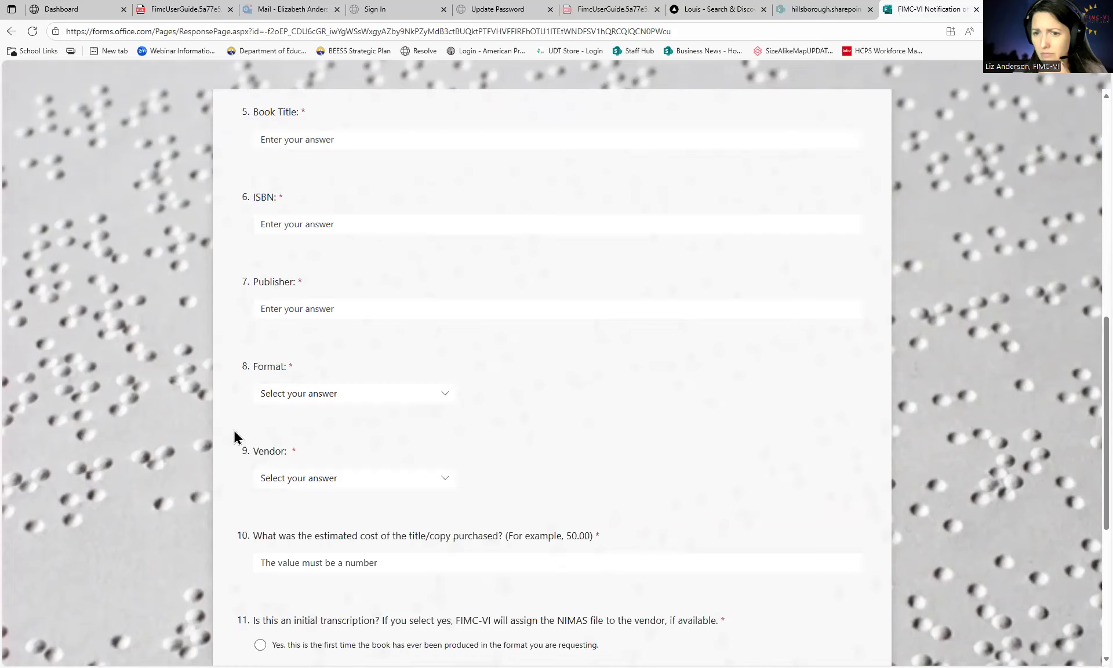
click(315, 481)
scroll(338, 481, down, 1)
scroll(370, 465, down, 1)
scroll(397, 484, up, 1)
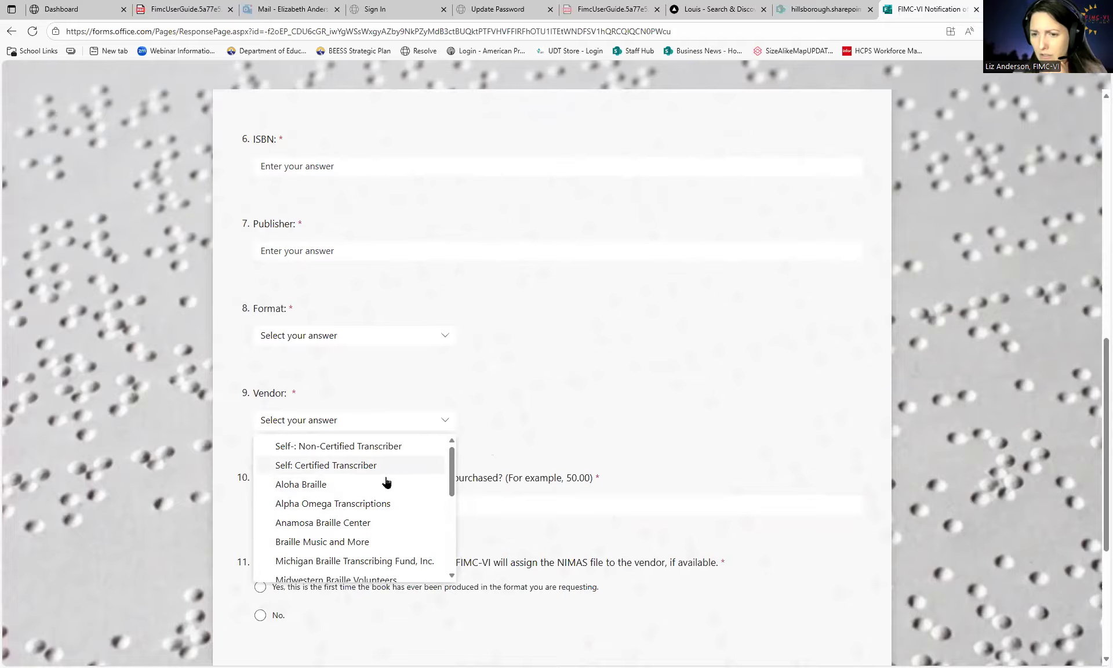
scroll(385, 485, down, 5)
scroll(359, 516, up, 5)
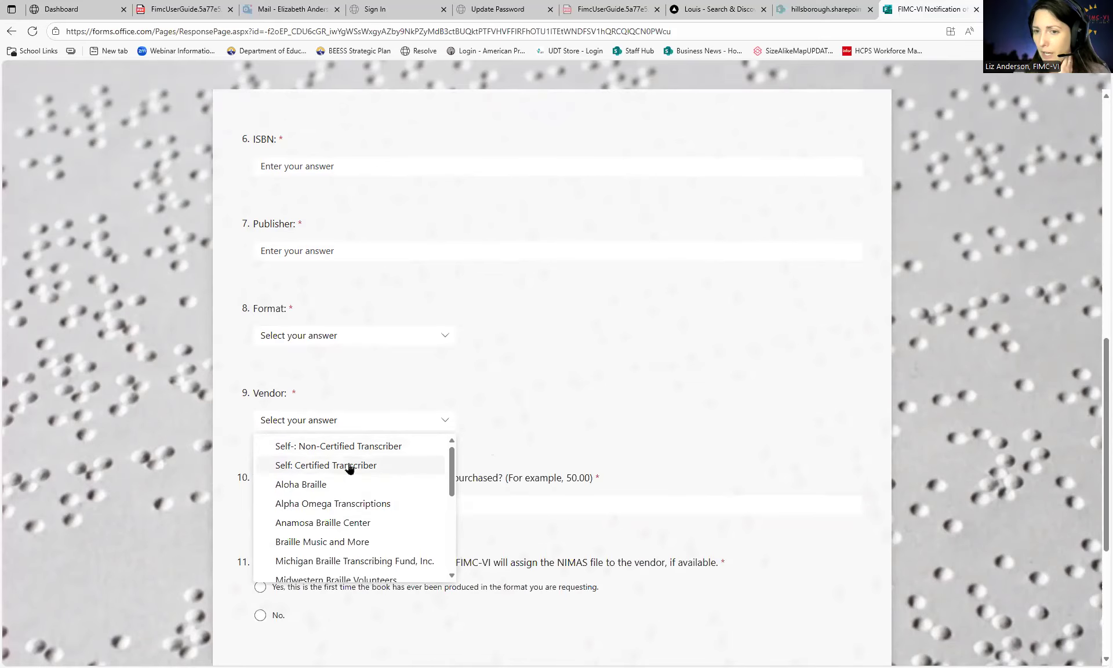
click(492, 447)
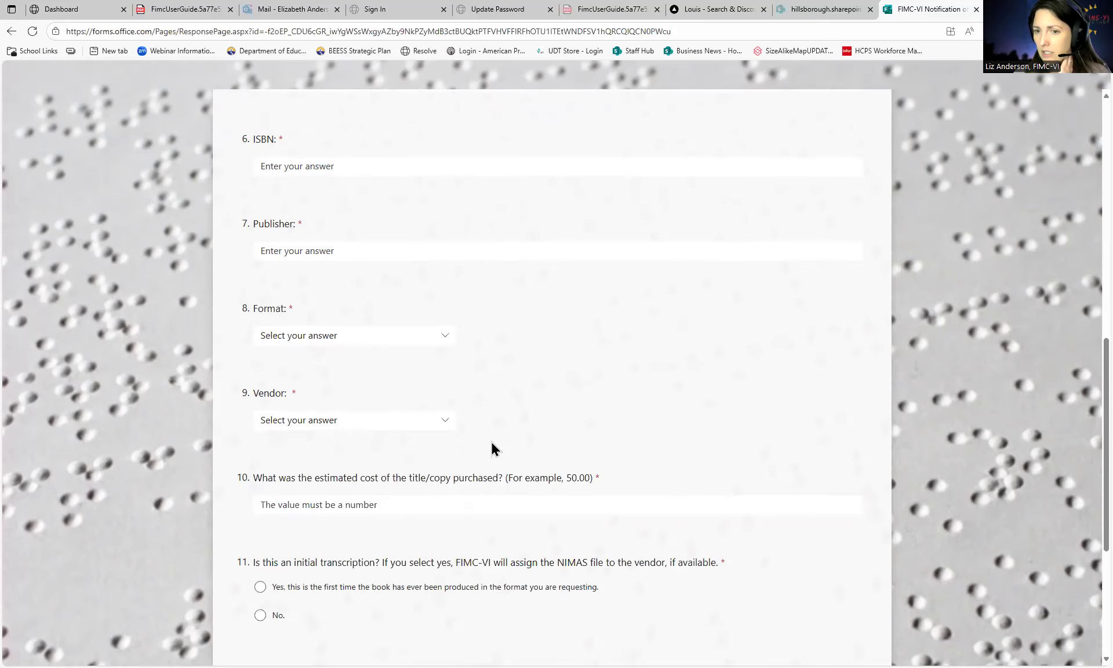
scroll(475, 449, down, 1)
scroll(390, 440, down, 2)
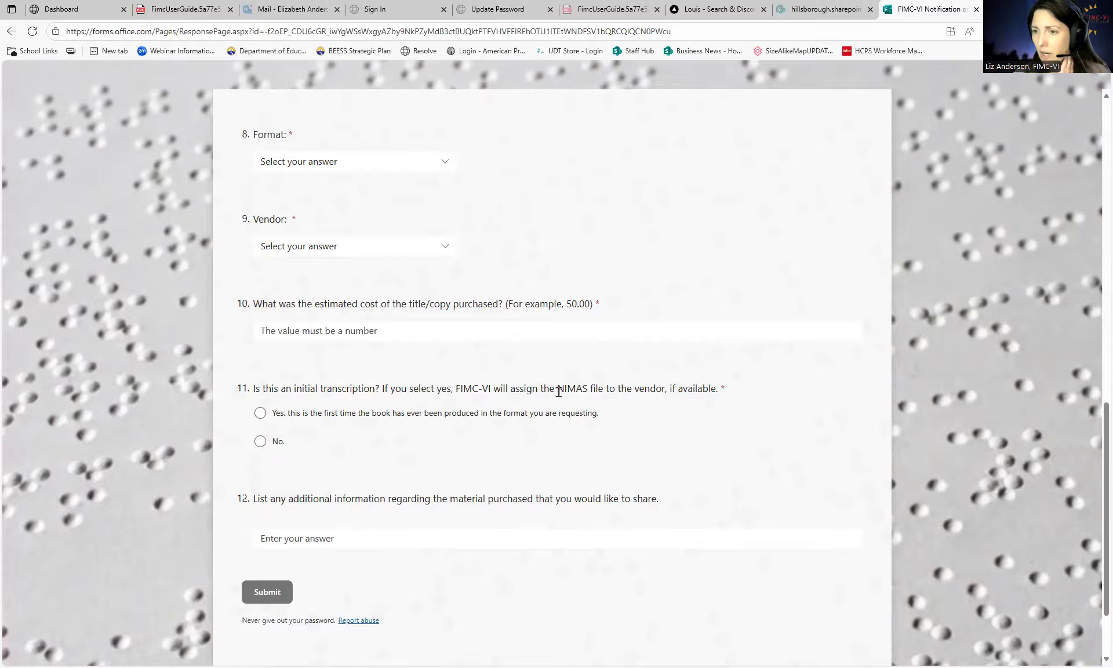
scroll(322, 302, up, 1)
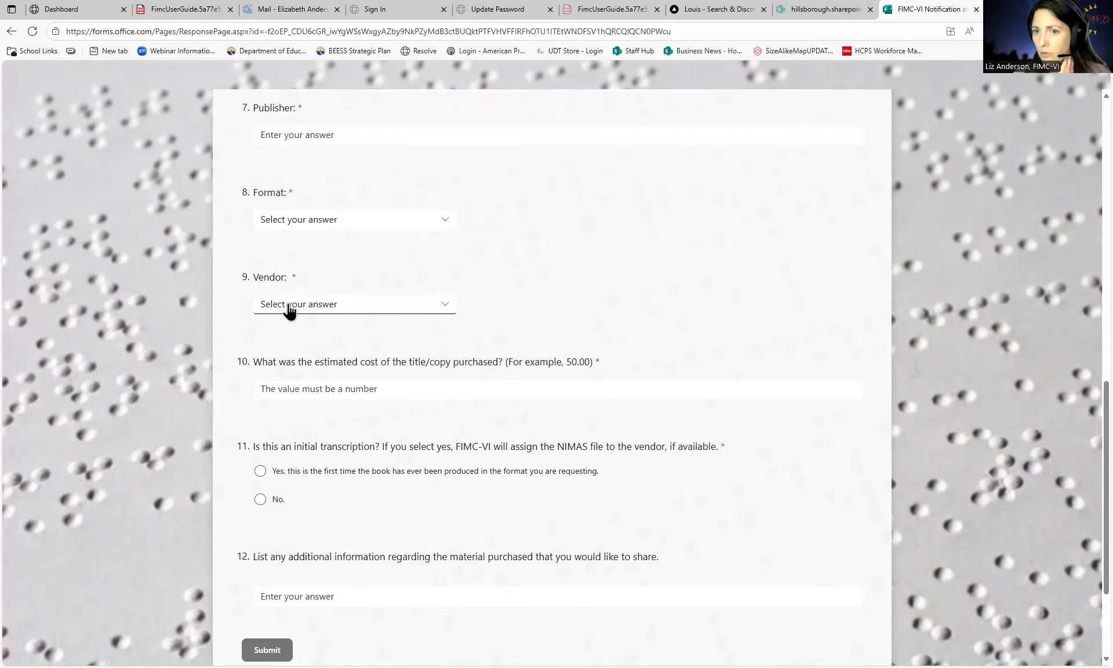
scroll(365, 392, down, 3)
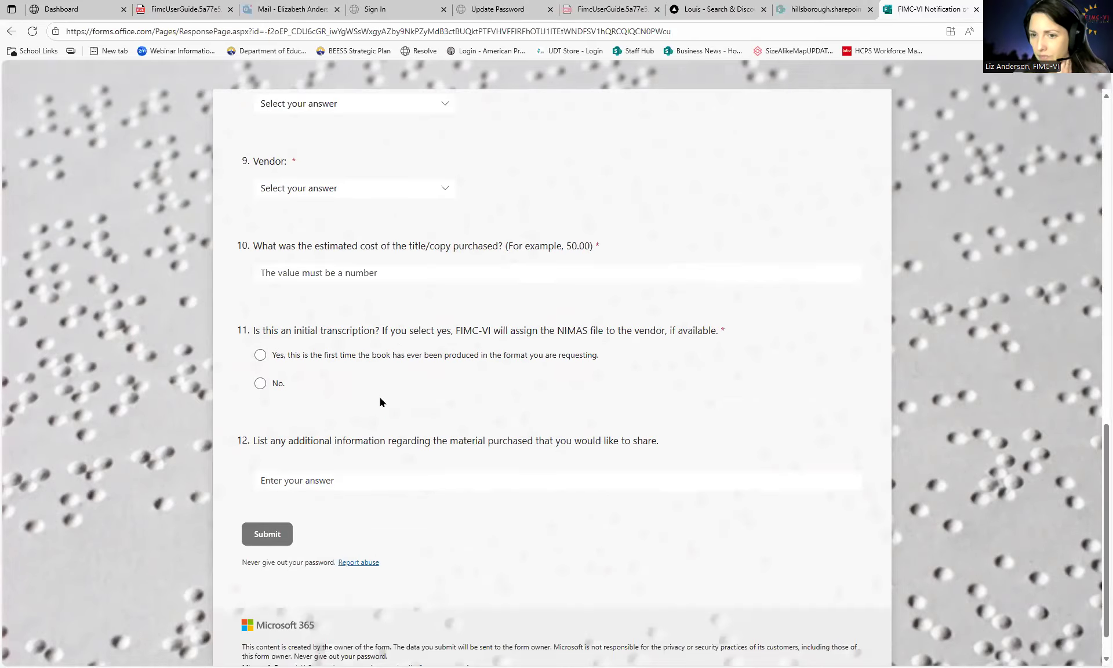